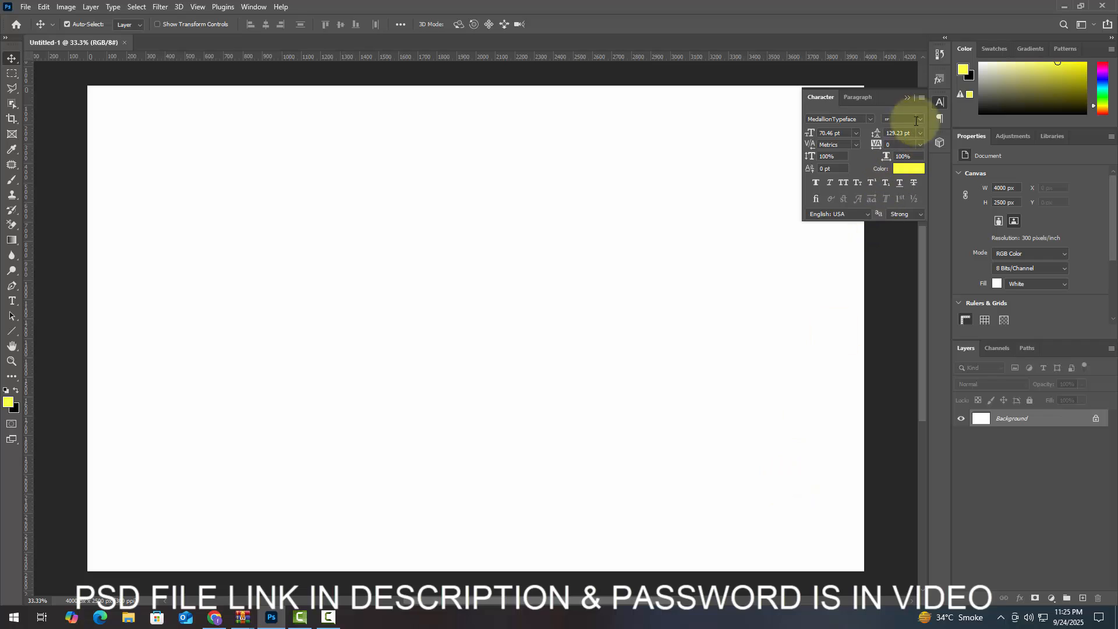
Unlock the Background layer and give it a Color Overlay of #dd7404.
click(940, 101)
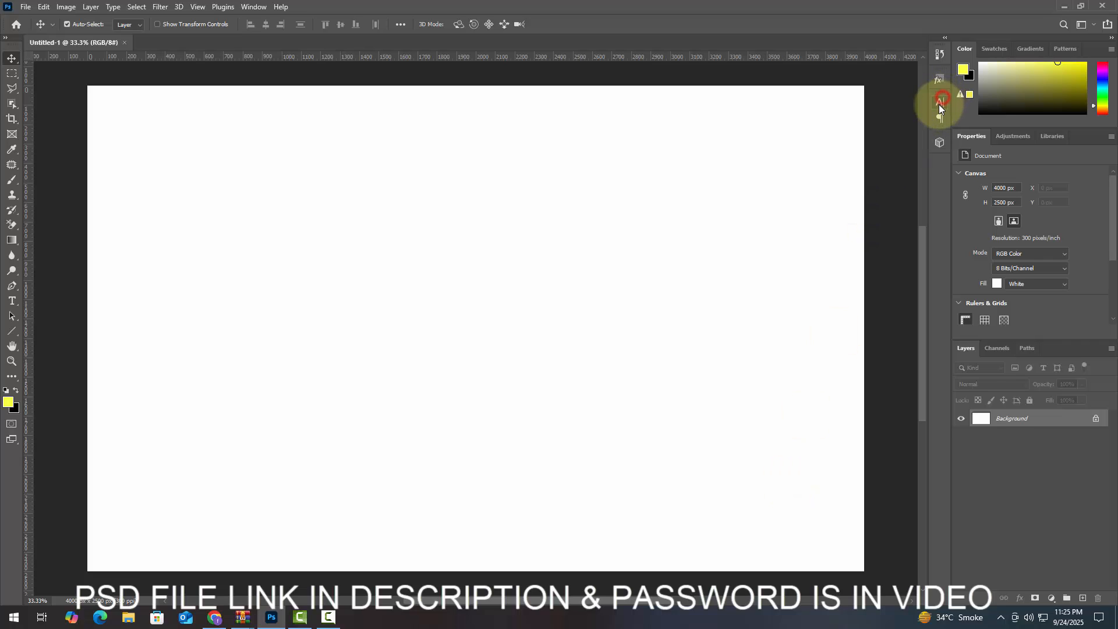
click(1098, 419)
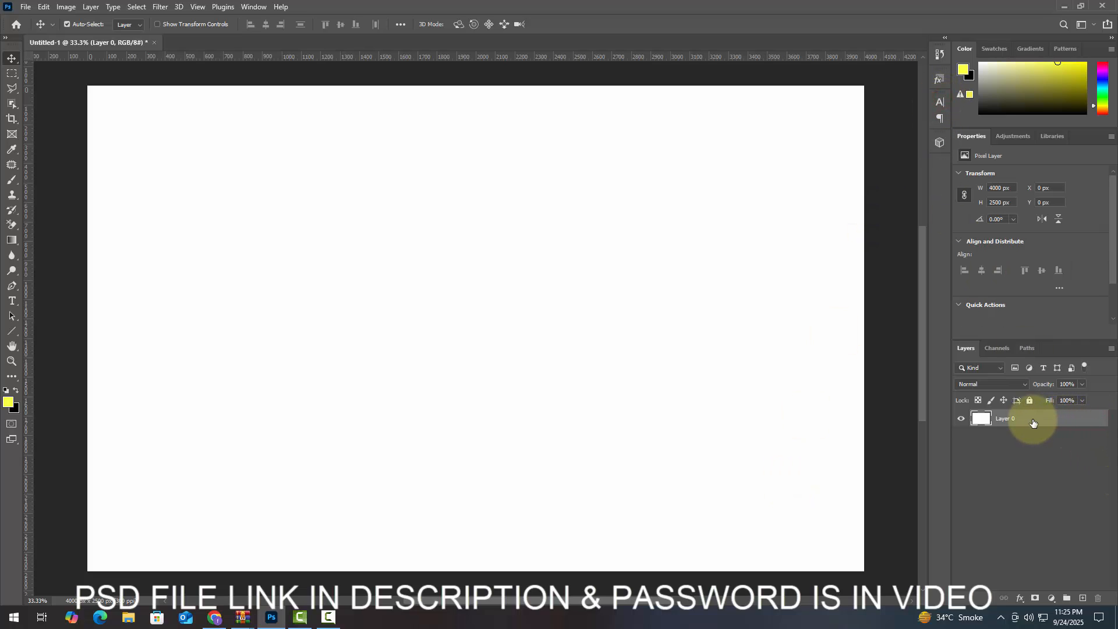
click(981, 423)
double_click(981, 423)
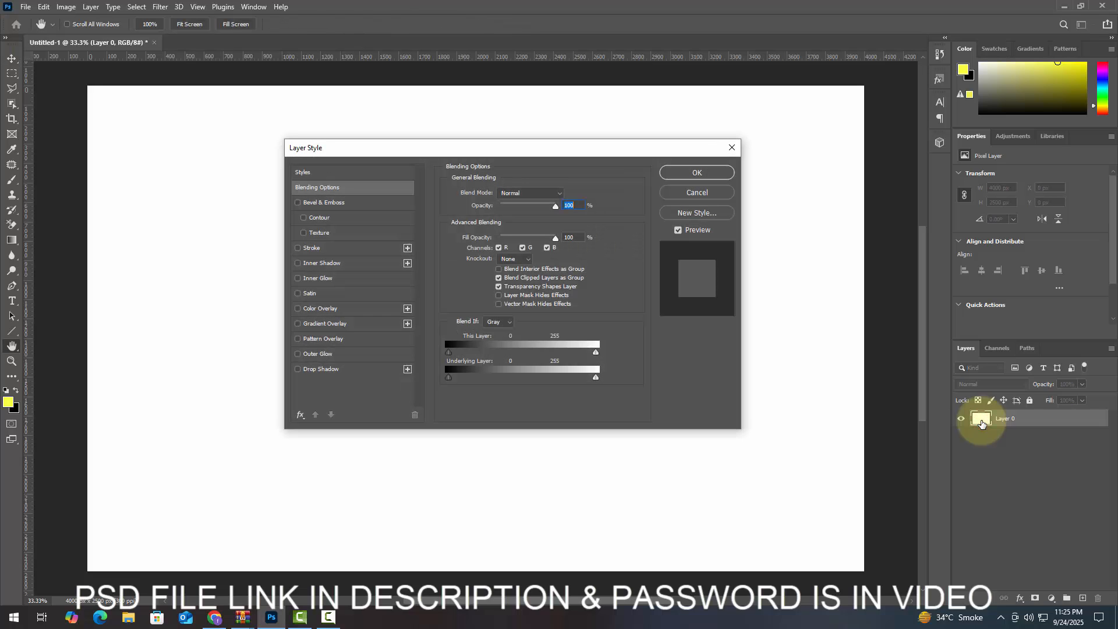
click(361, 310)
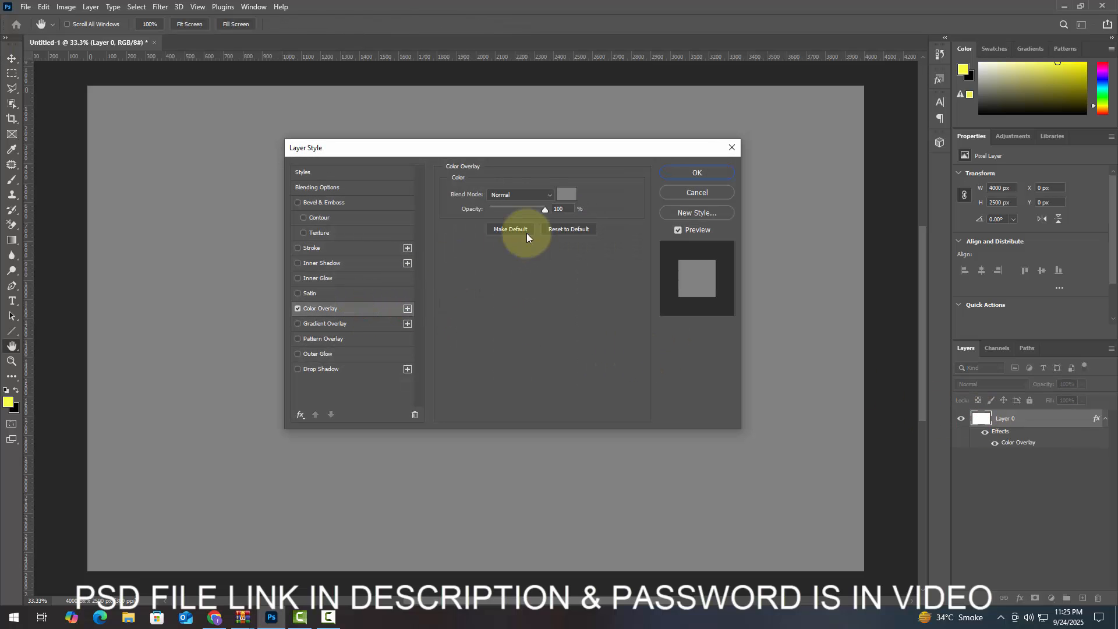
click(569, 196)
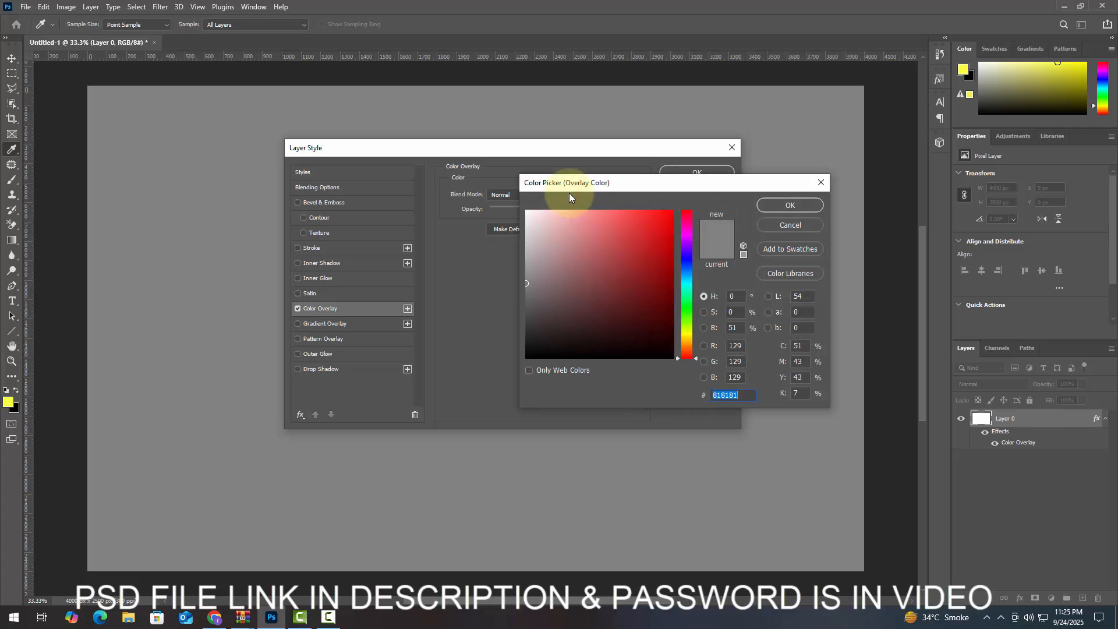
text(dd)
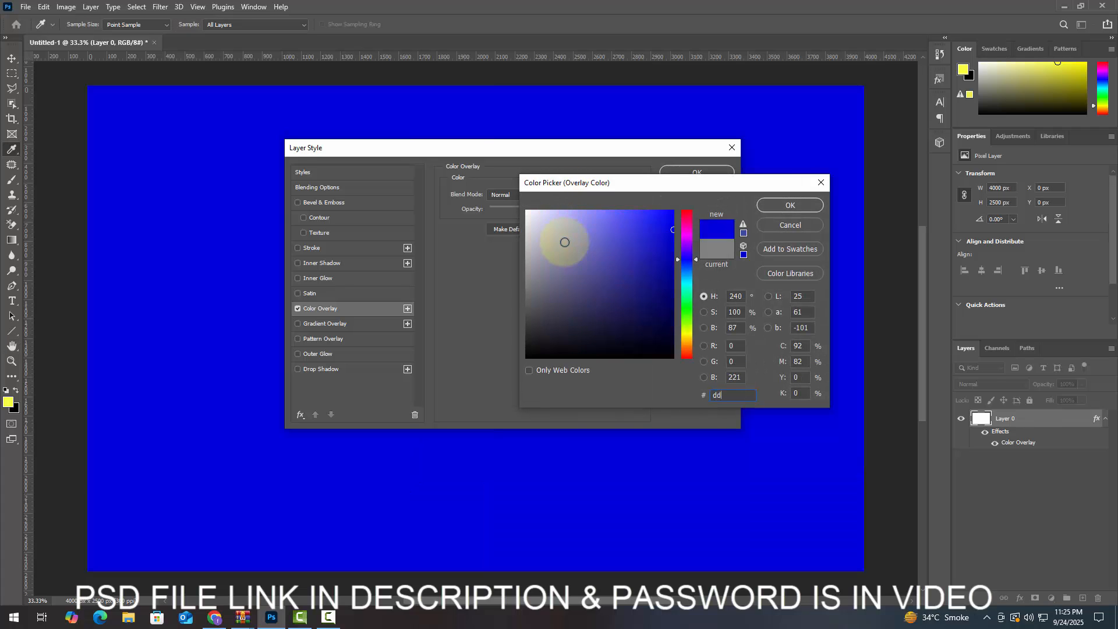
text(7404)
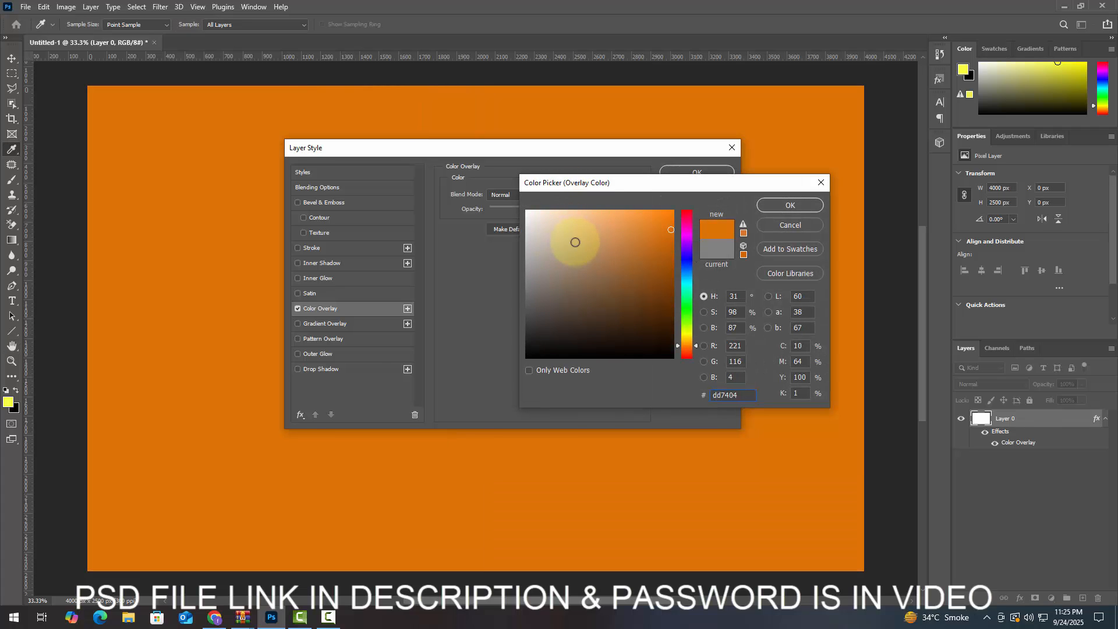
click(791, 207)
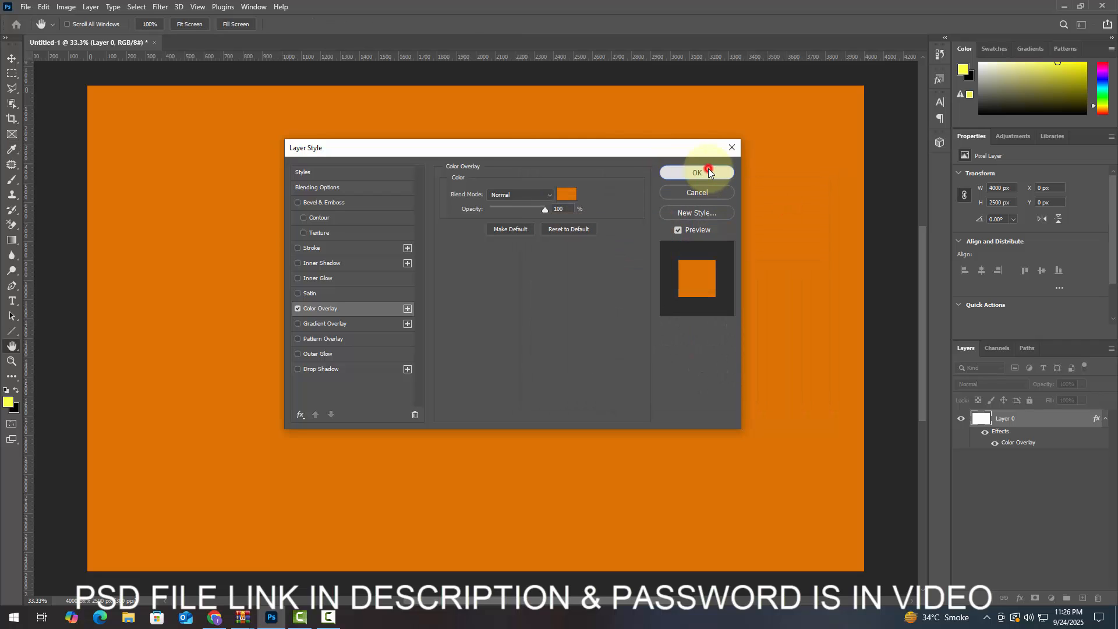
click(708, 170)
click(1106, 418)
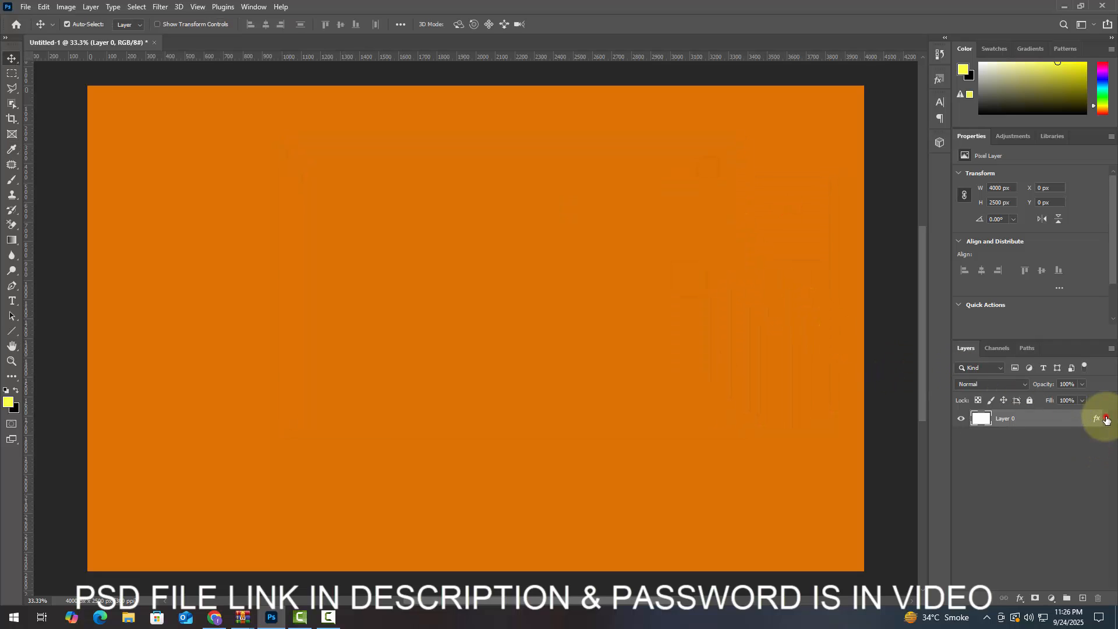
Rename the orange layer Background and put it in a new collapsed group also named Background.
double_click(1011, 419)
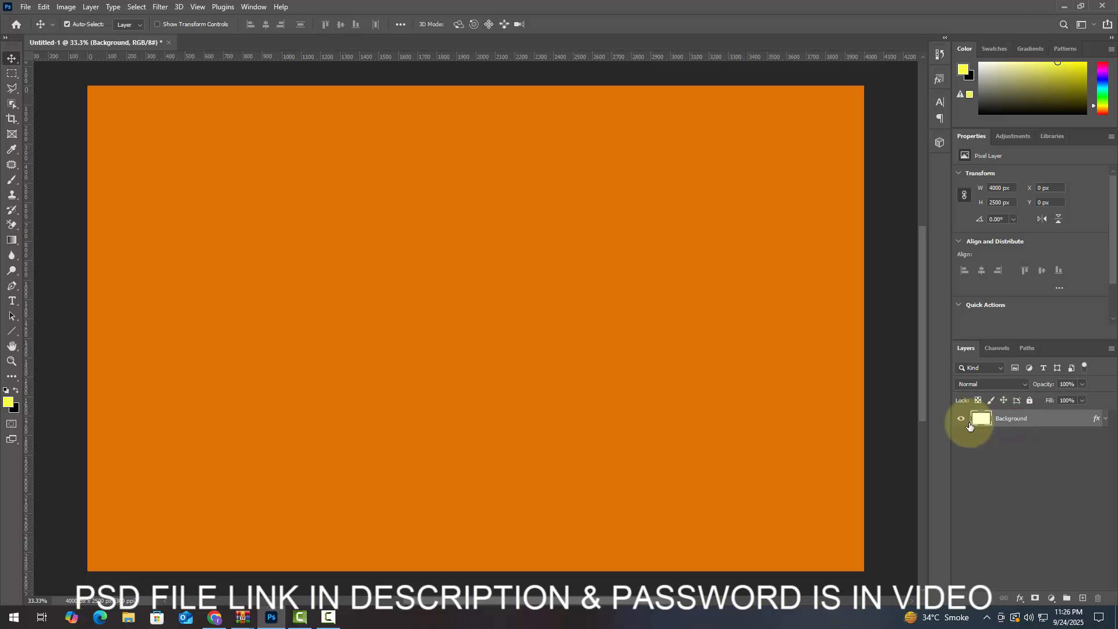
click(1065, 598)
double_click(1005, 416)
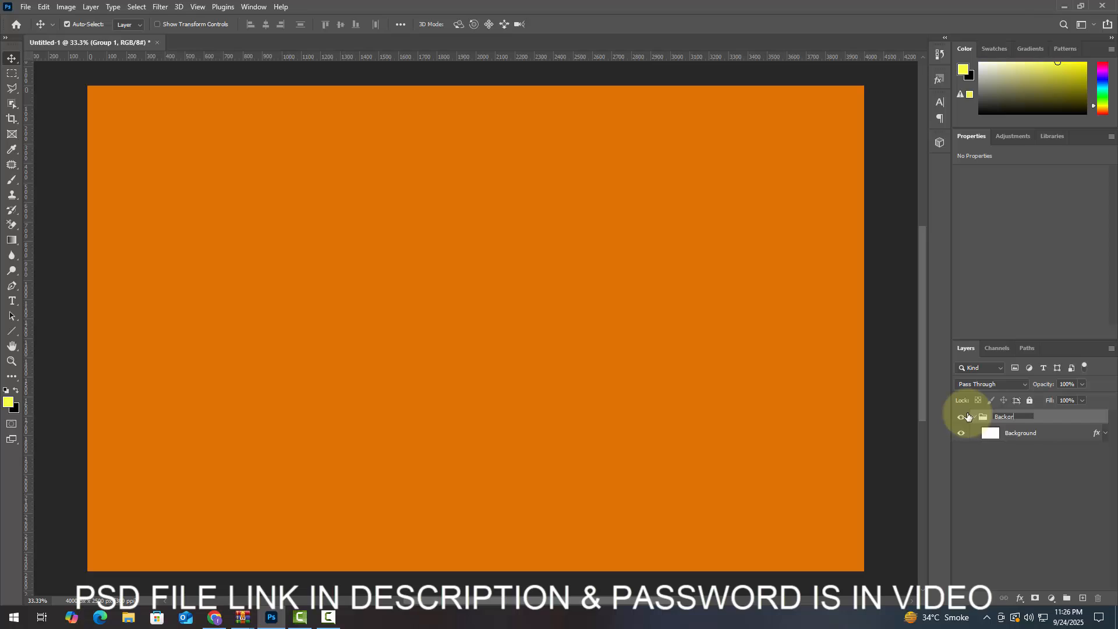
key(Return)
click(975, 418)
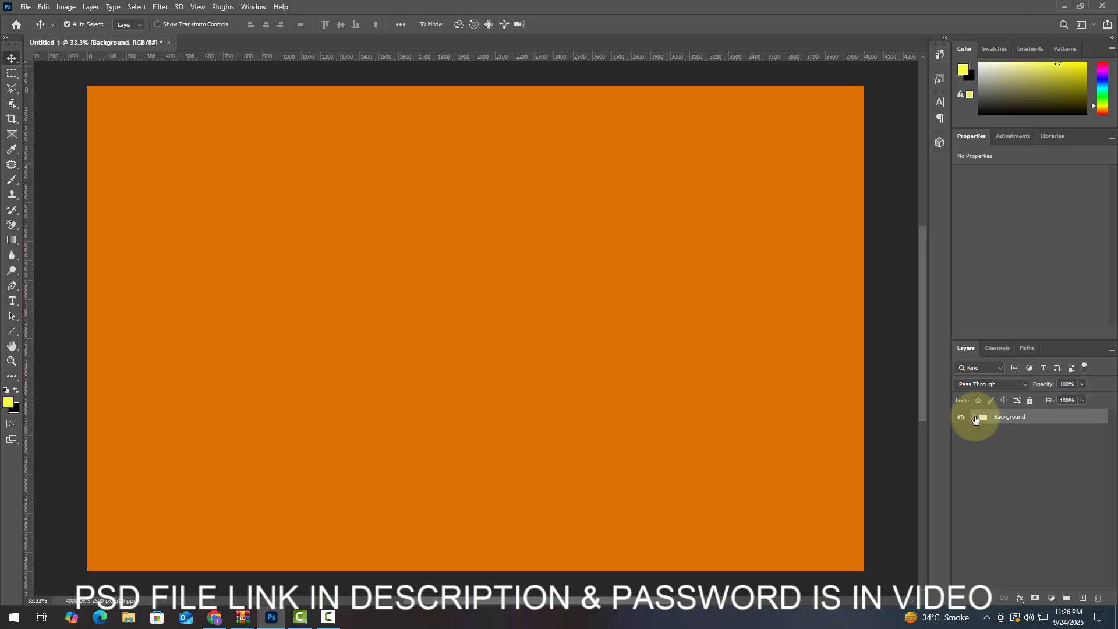
Add the text "Bright" near the middle of the canvas.
click(12, 300)
click(60, 303)
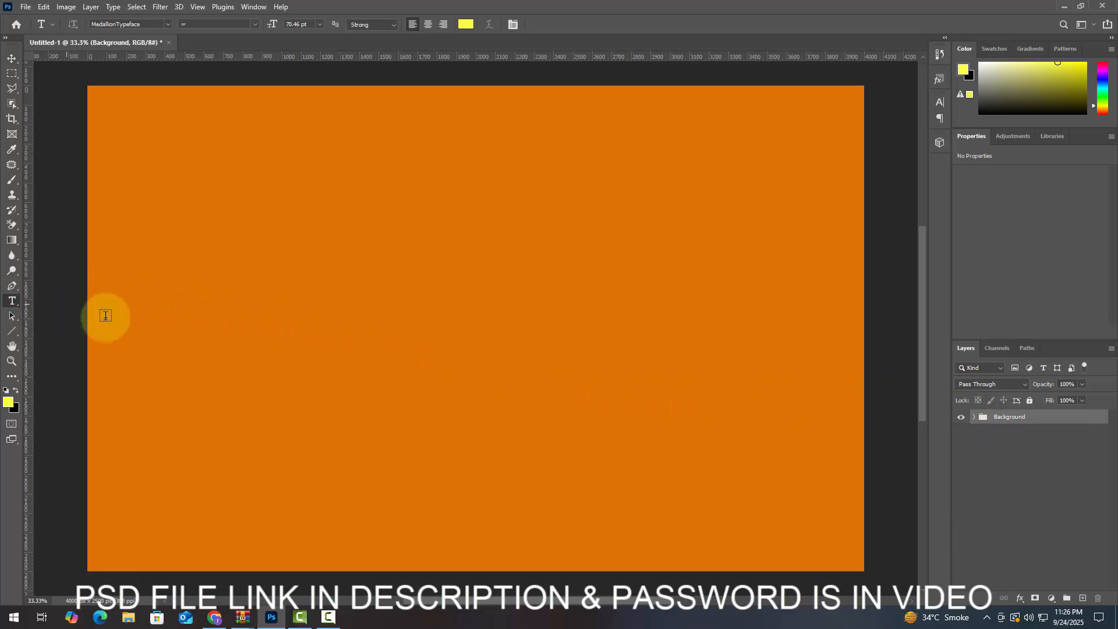
click(461, 363)
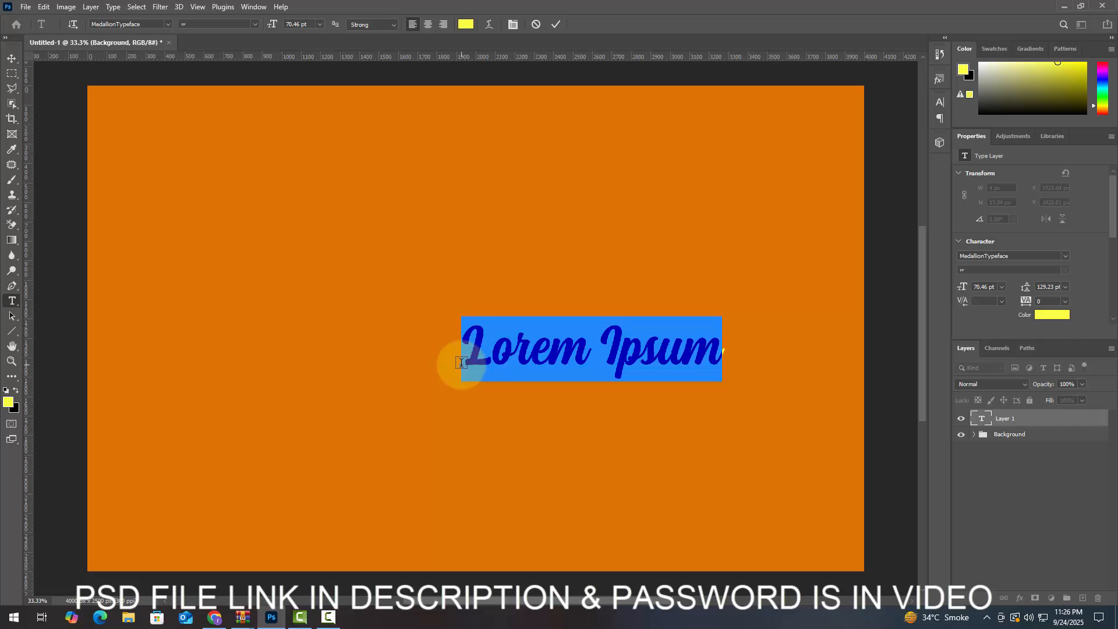
text(Br)
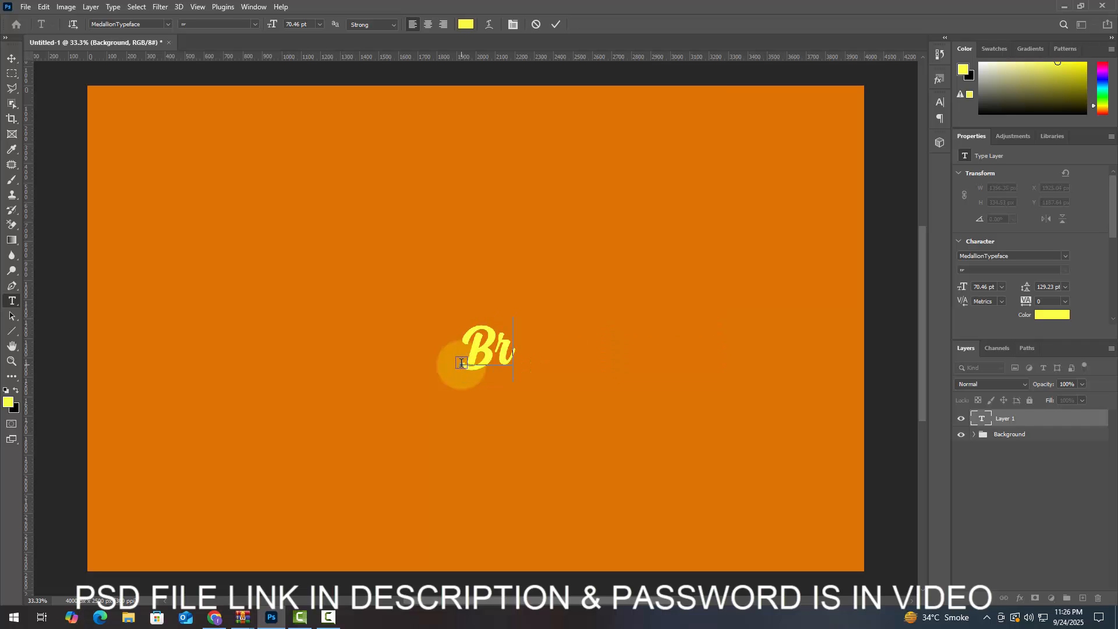
text(ight)
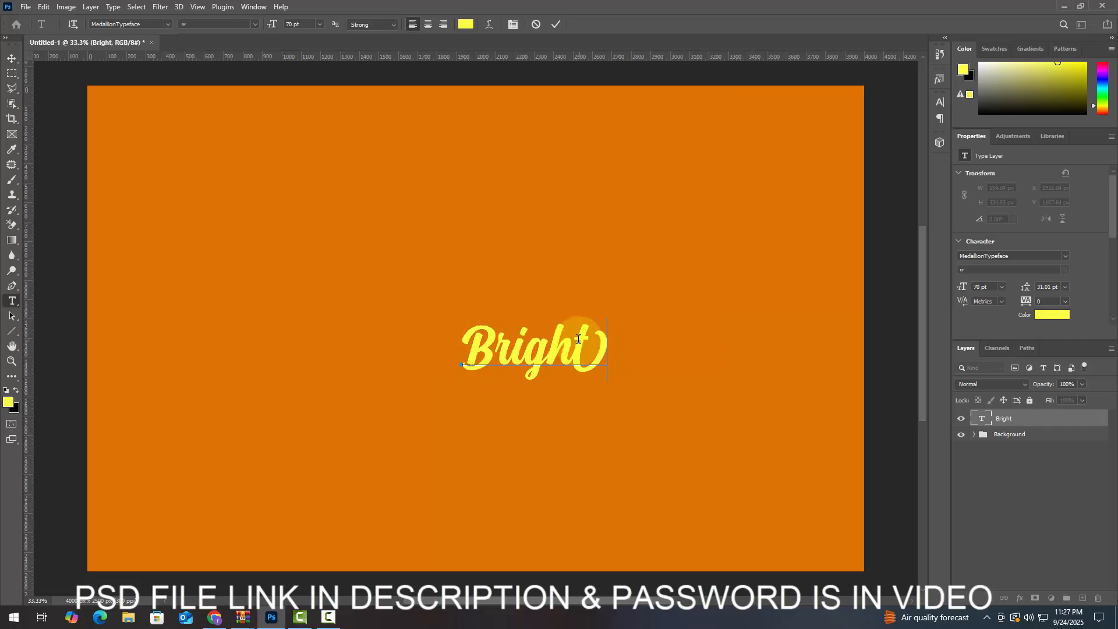
Set the "Bright" text's font size to 210 pt and move it to the centre of the canvas.
key(ctrl+a)
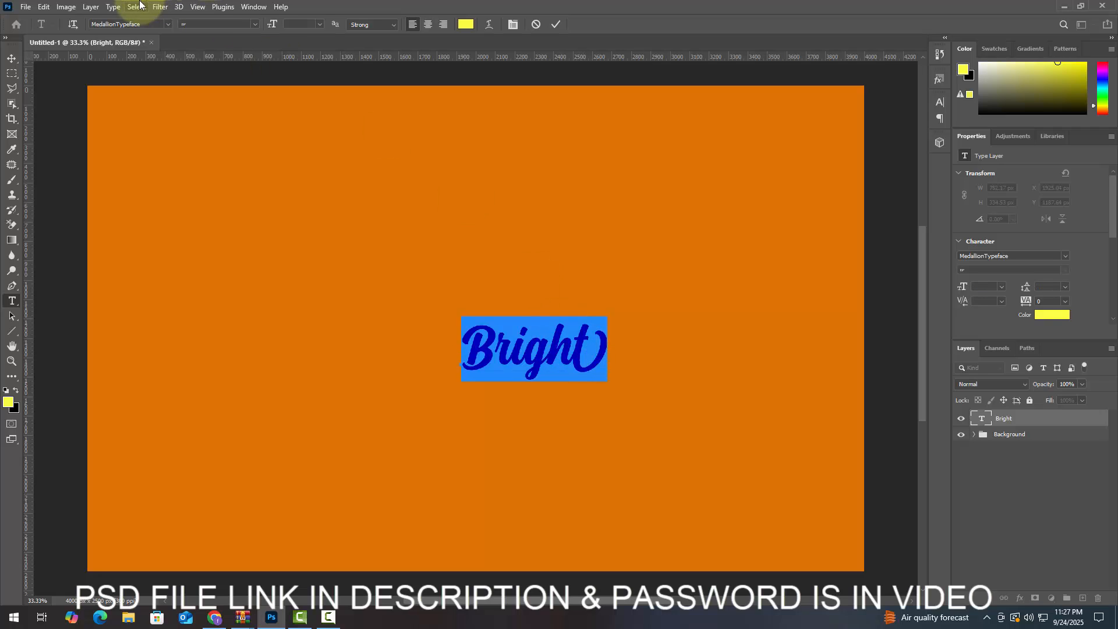
click(296, 25)
text(210)
key(Return)
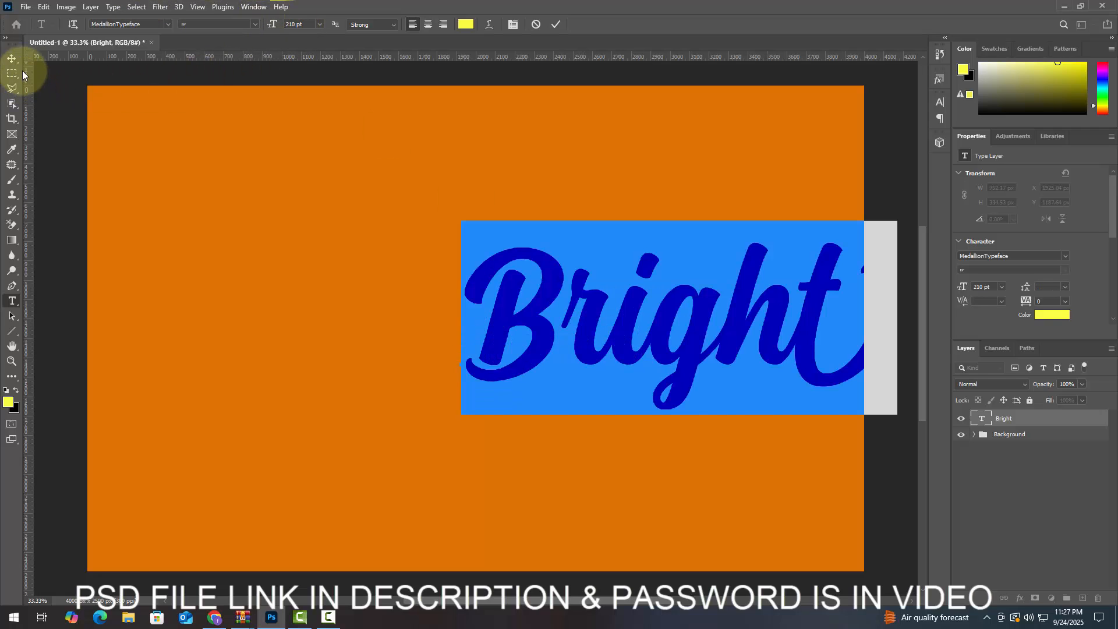
click(15, 60)
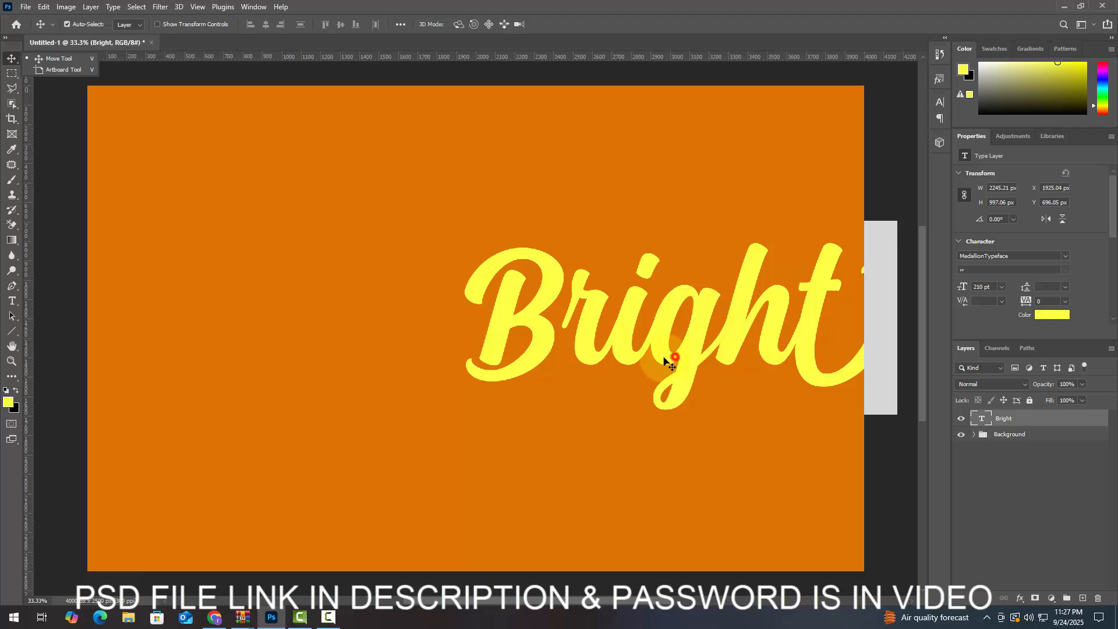
drag(666, 360, 481, 368)
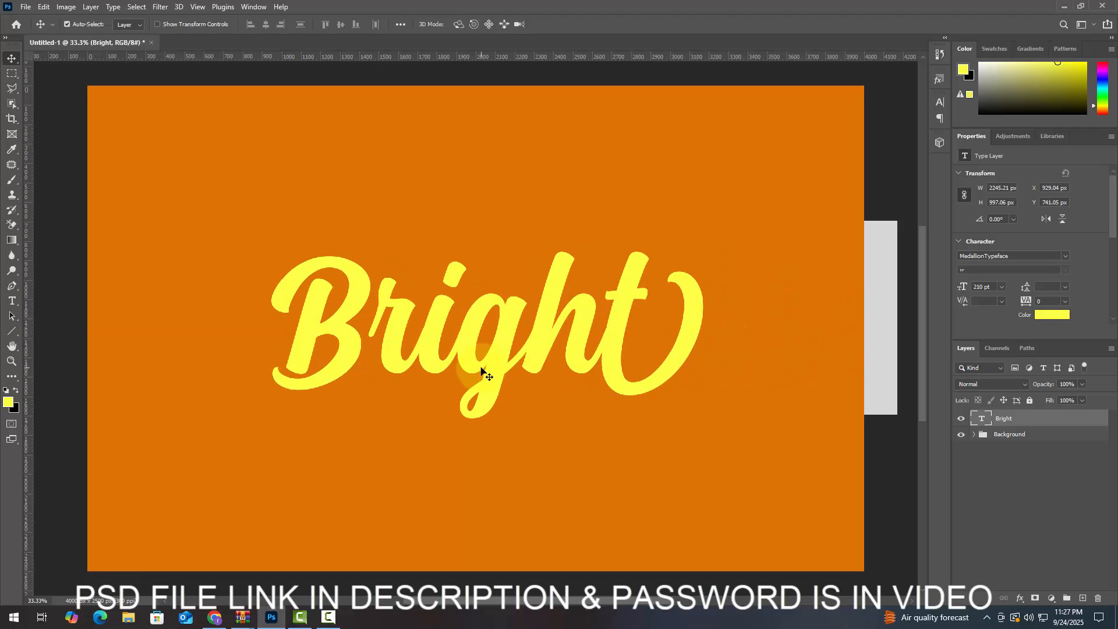
Enlarge the "Bright" text to 260 pt and move it back toward the centre of the canvas.
scroll(481, 368, down, 1)
double_click(481, 366)
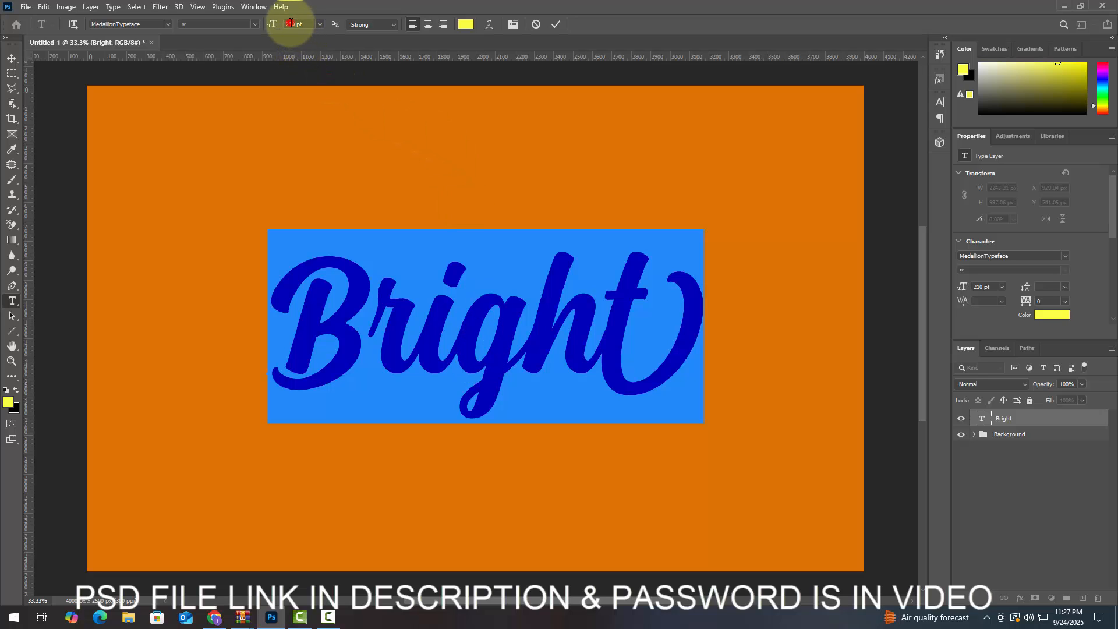
text(260)
key(Return)
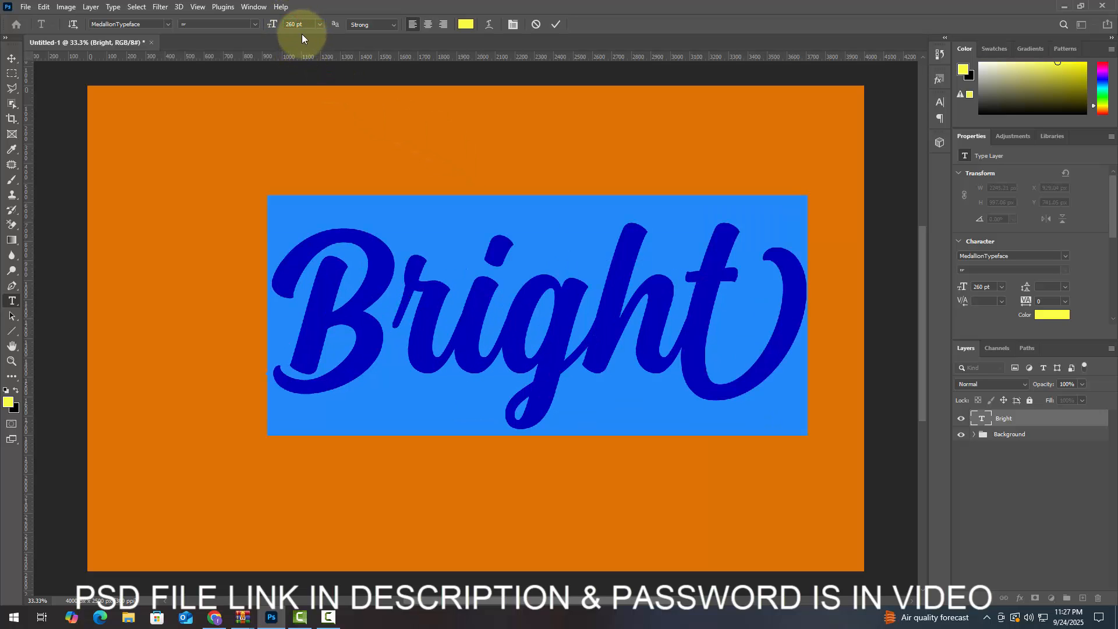
click(12, 58)
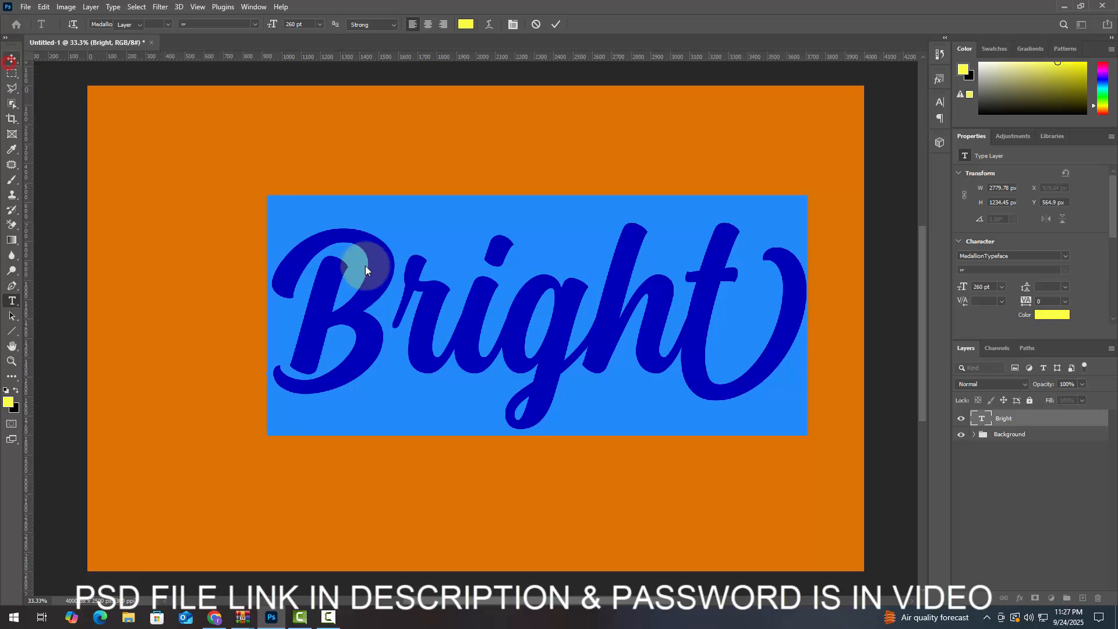
drag(519, 319, 478, 323)
Free-transform the text with its reference point at the bottom centre of the bounding box, scaling width and height to 100.20%.
key(ctrl+t)
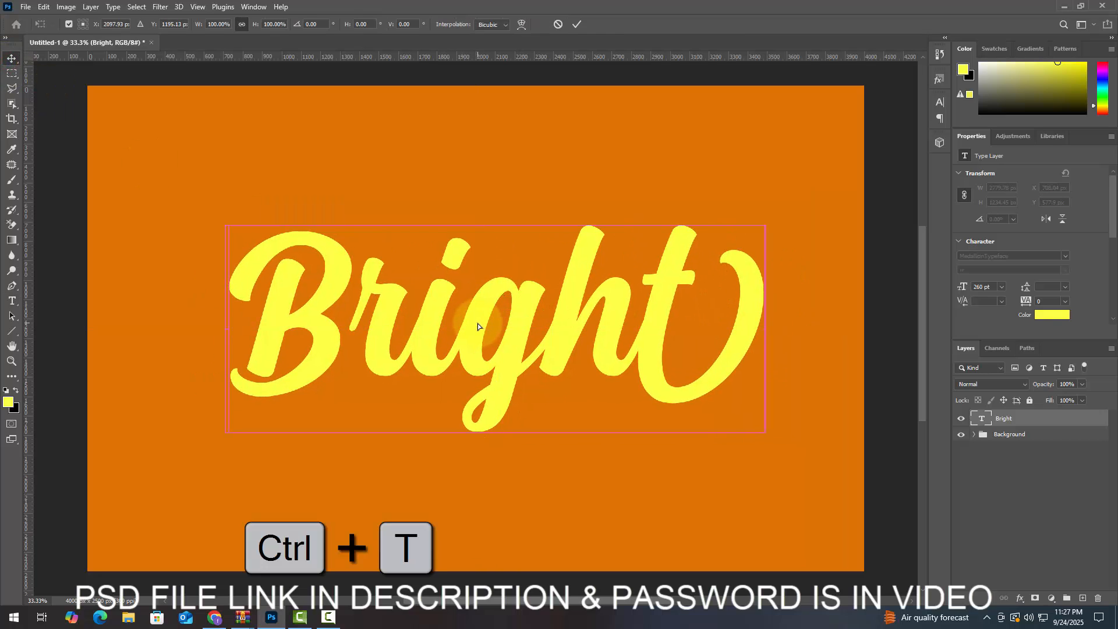
drag(496, 319, 495, 442)
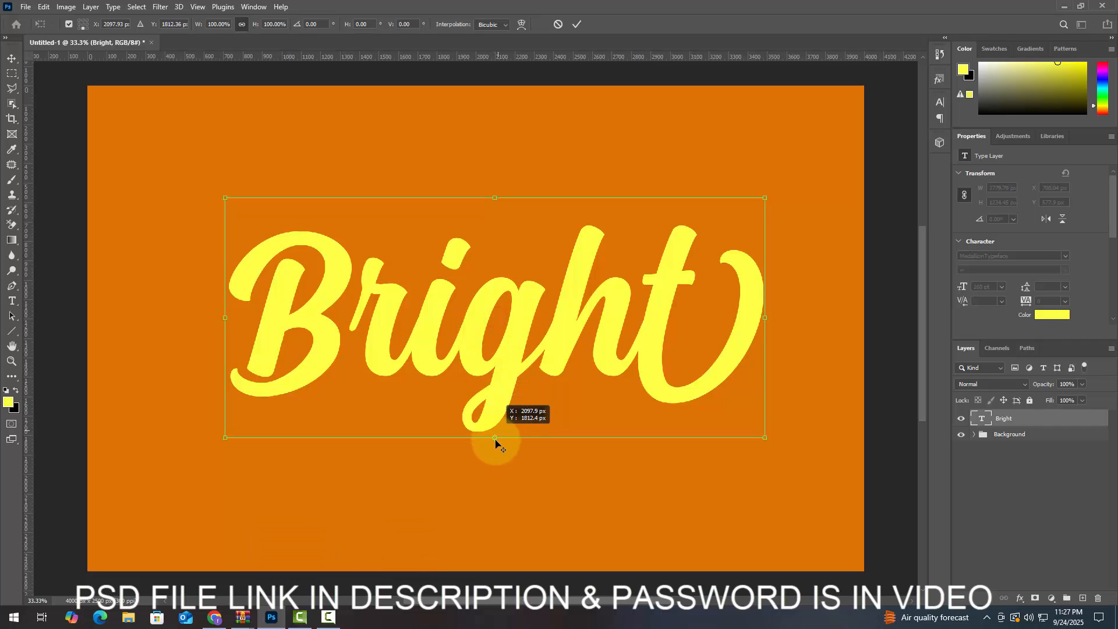
click(277, 26)
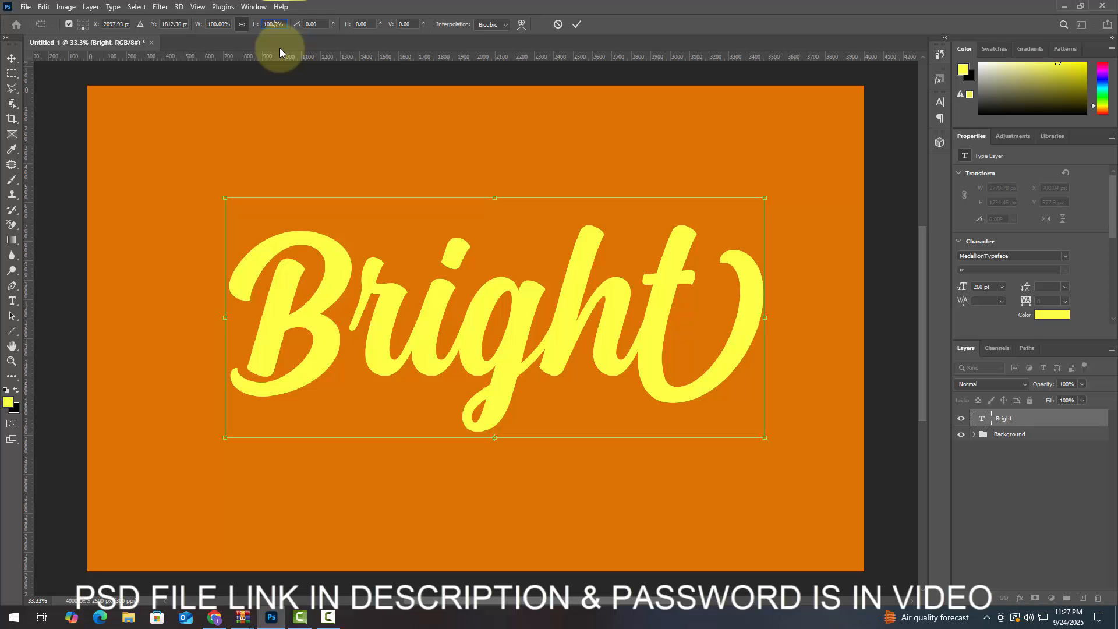
key(Up)
key(Up)
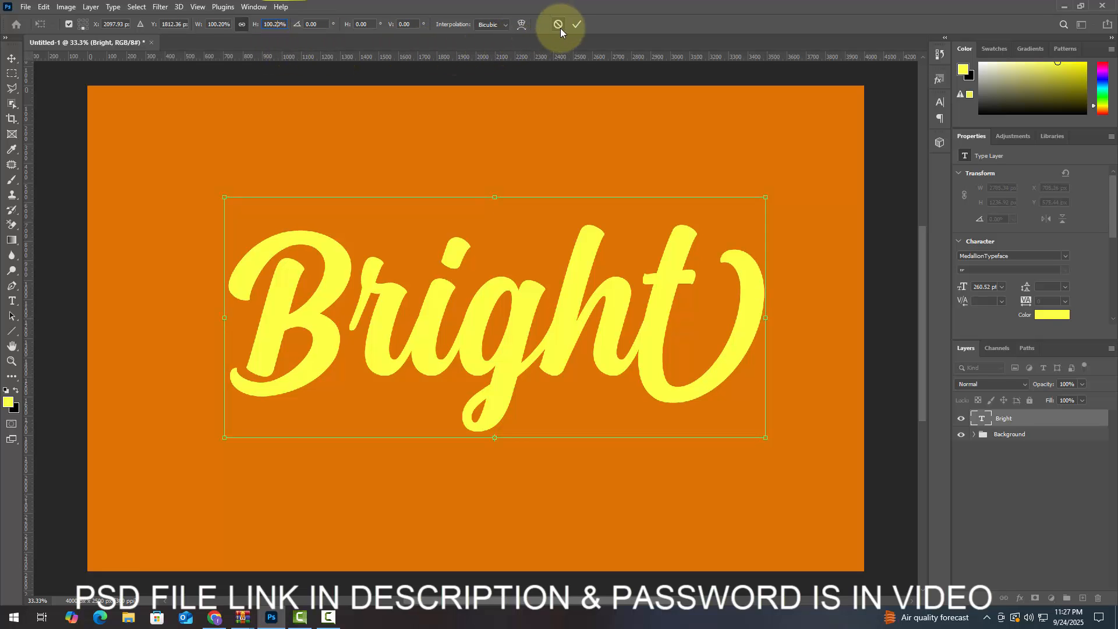
click(577, 24)
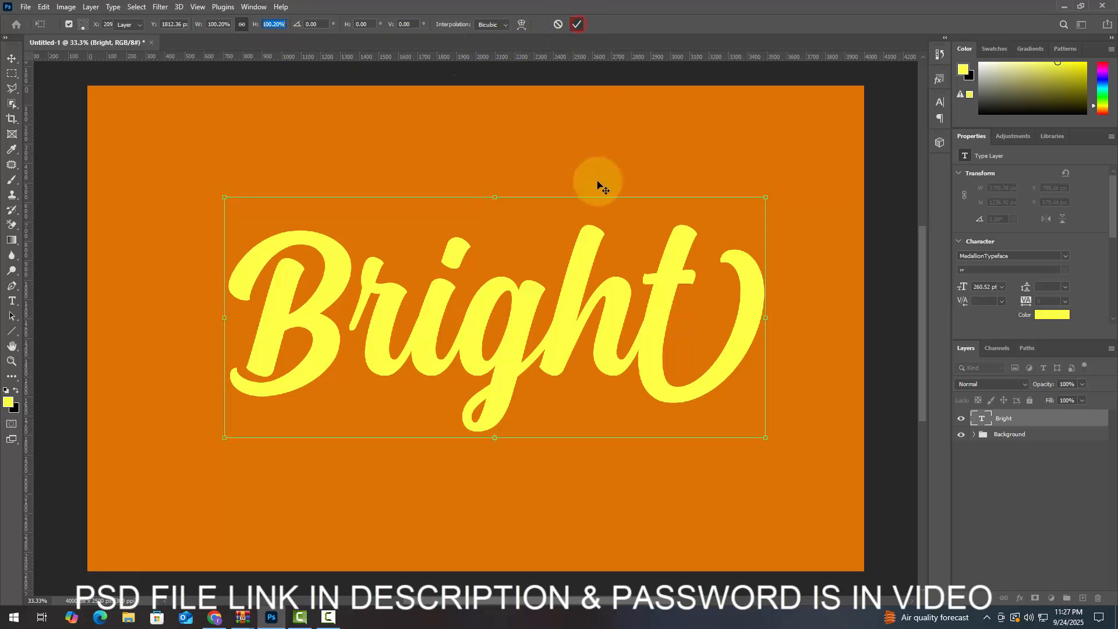
Convert the "Bright" text layer to a smart object and rename it Shadow.
right_click(1016, 423)
click(930, 222)
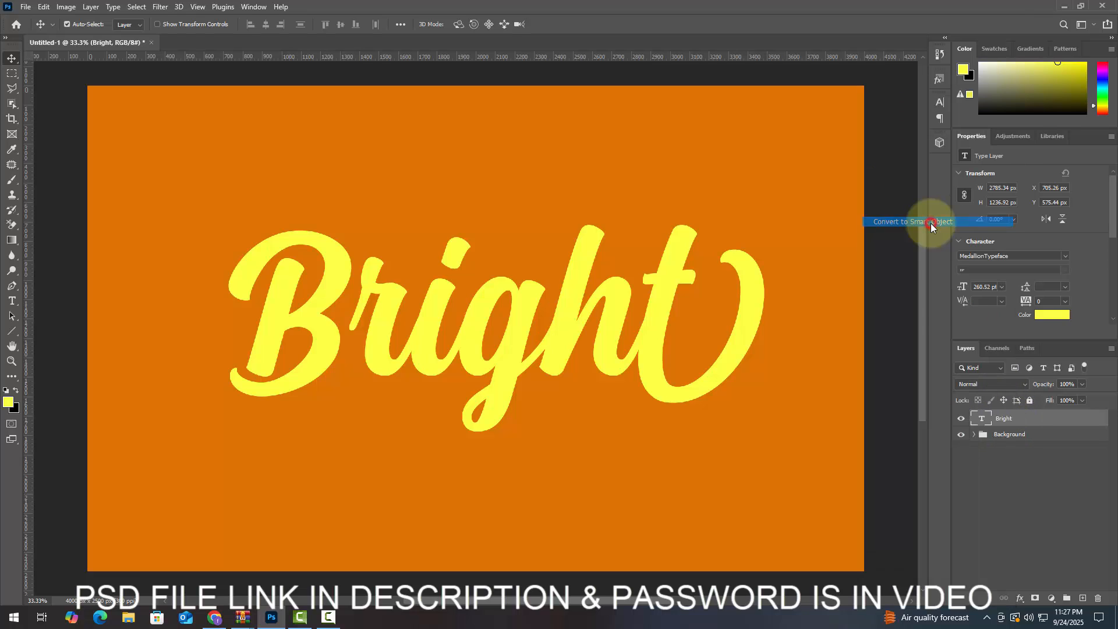
double_click(1009, 420)
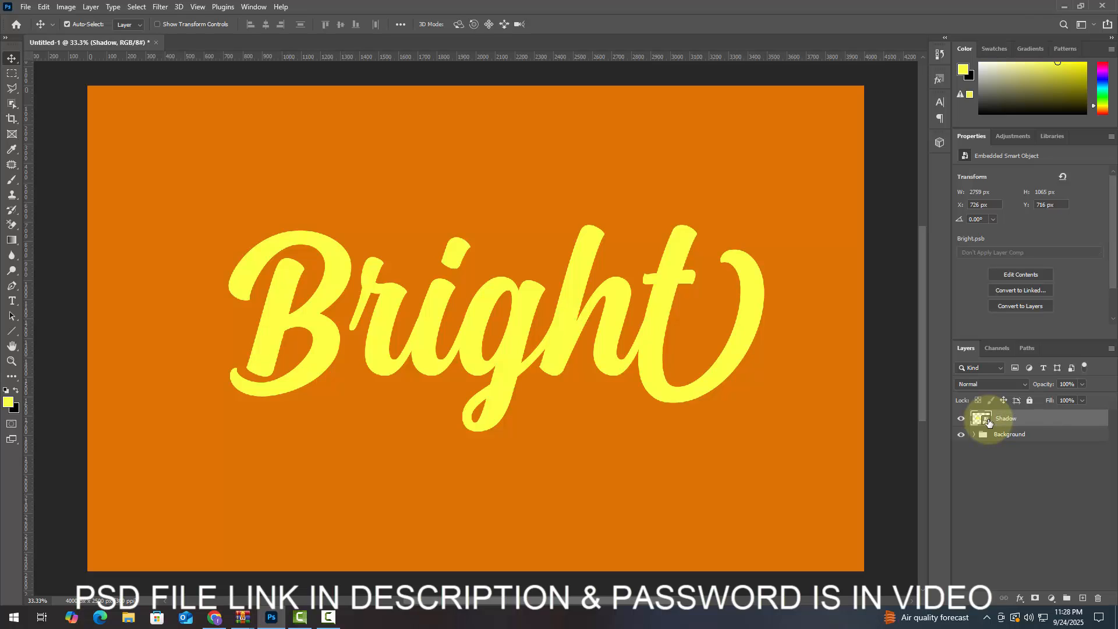
Set the Shadow layer's opacity to 50% in its blending options.
click(1019, 598)
click(1041, 486)
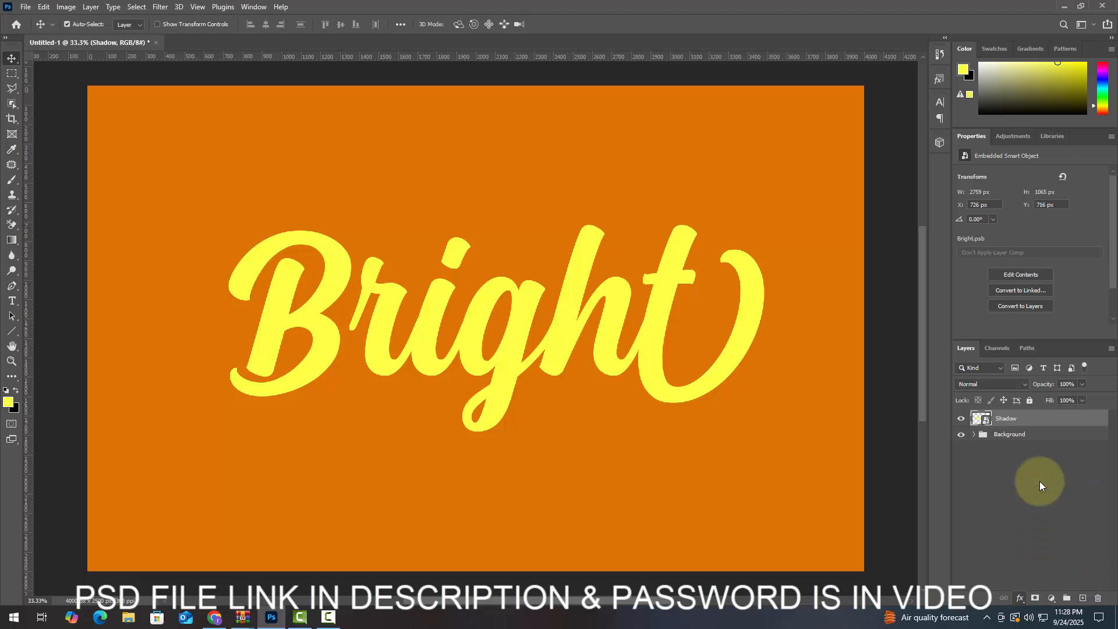
click(582, 206)
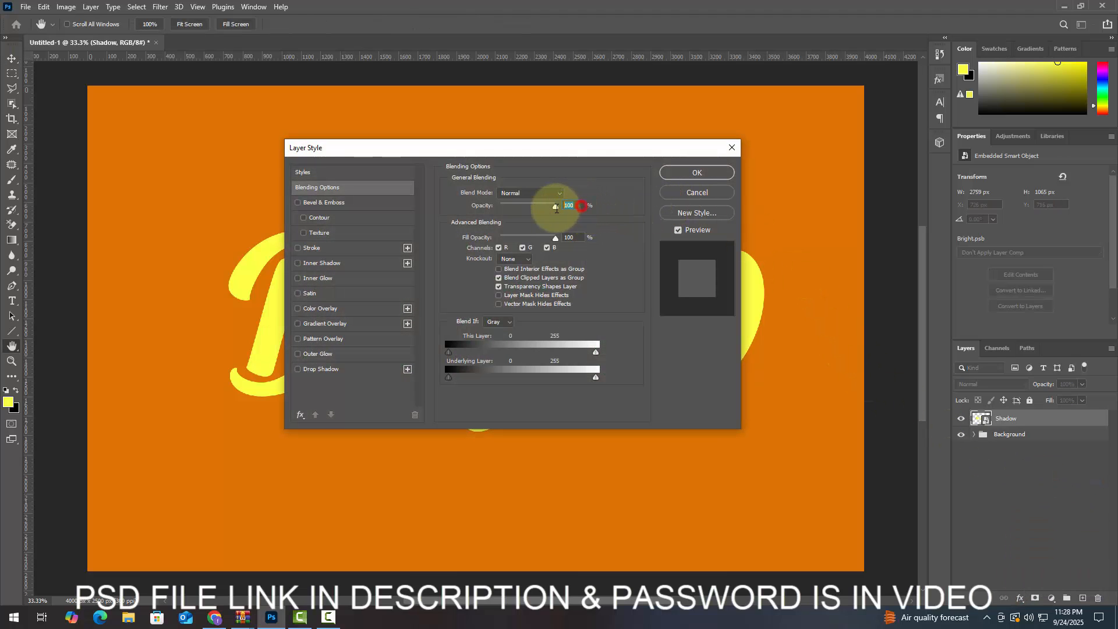
text(50)
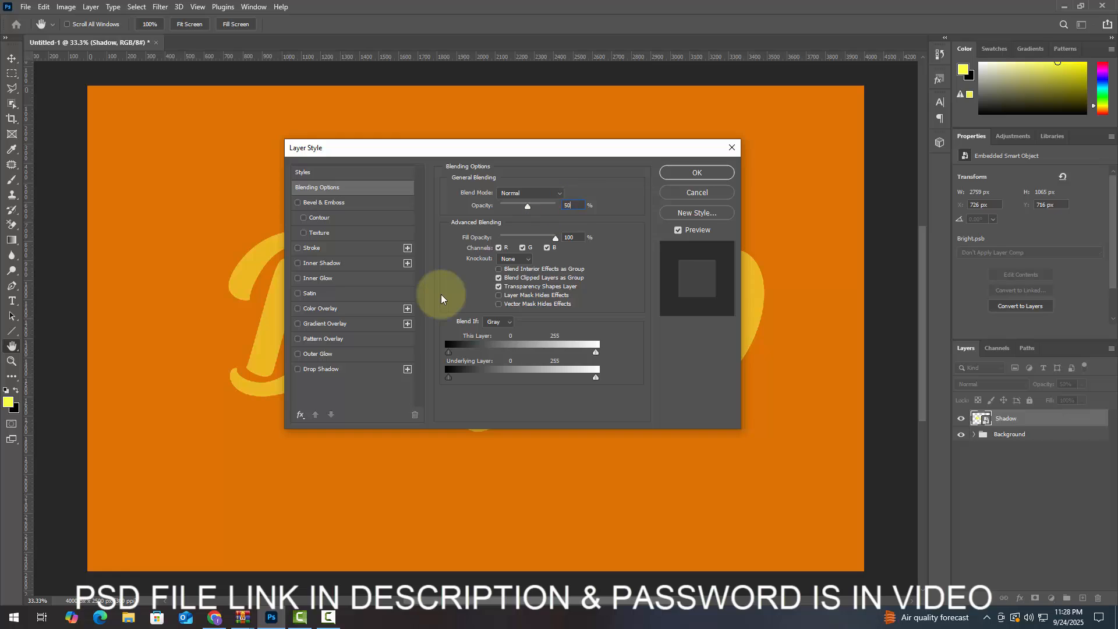
Add a black (#000000) Color Overlay to the Shadow layer in Normal blend mode at 100% opacity.
click(341, 309)
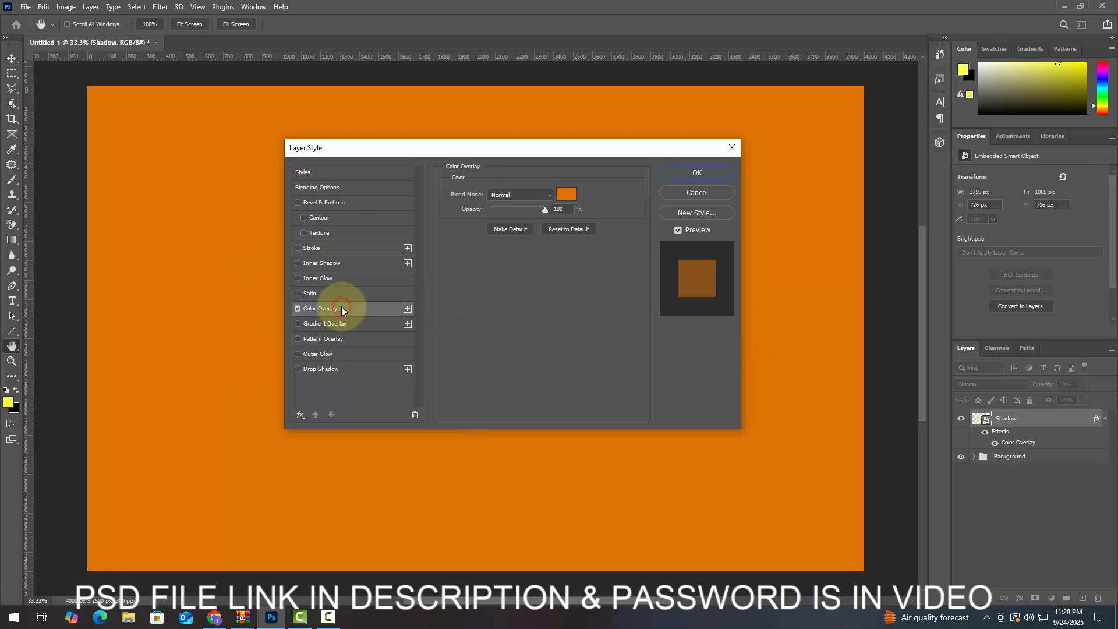
click(565, 196)
drag(644, 312, 682, 373)
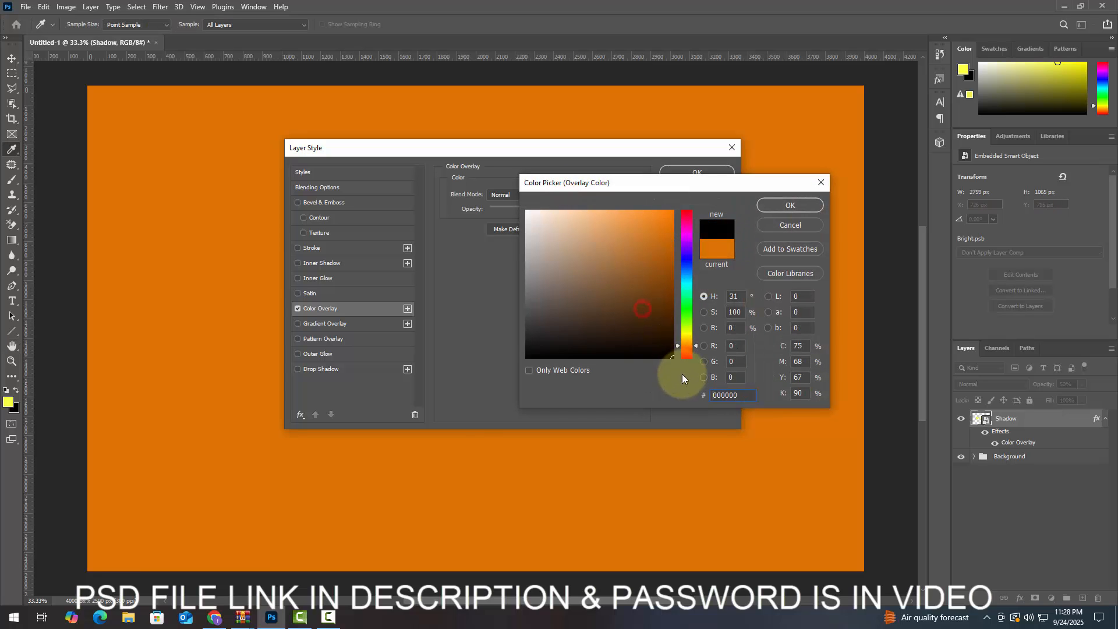
click(787, 206)
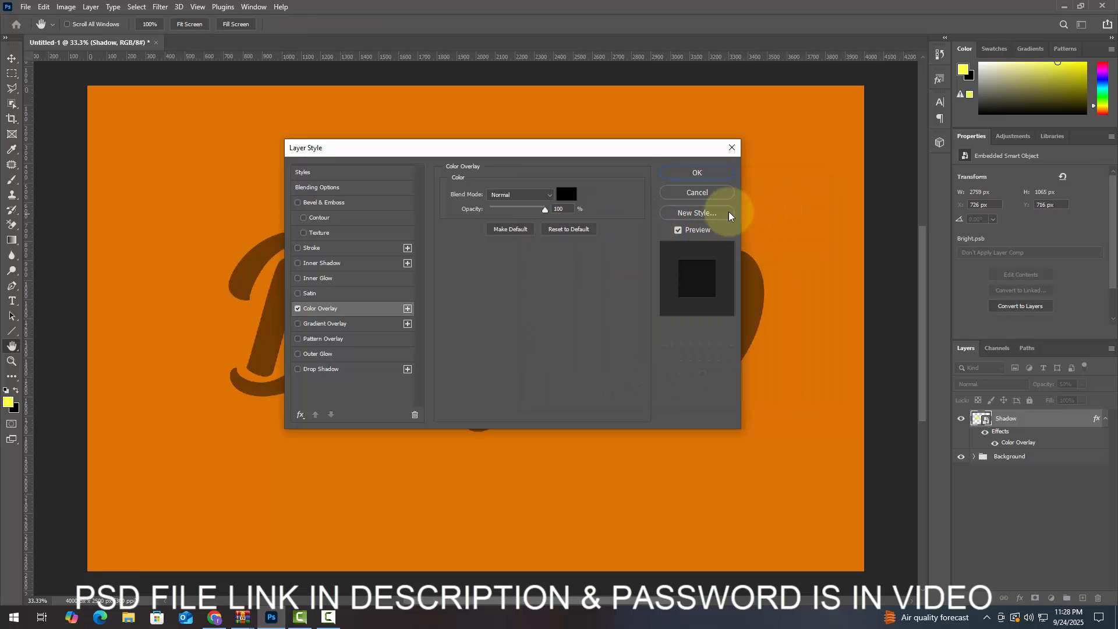
click(565, 209)
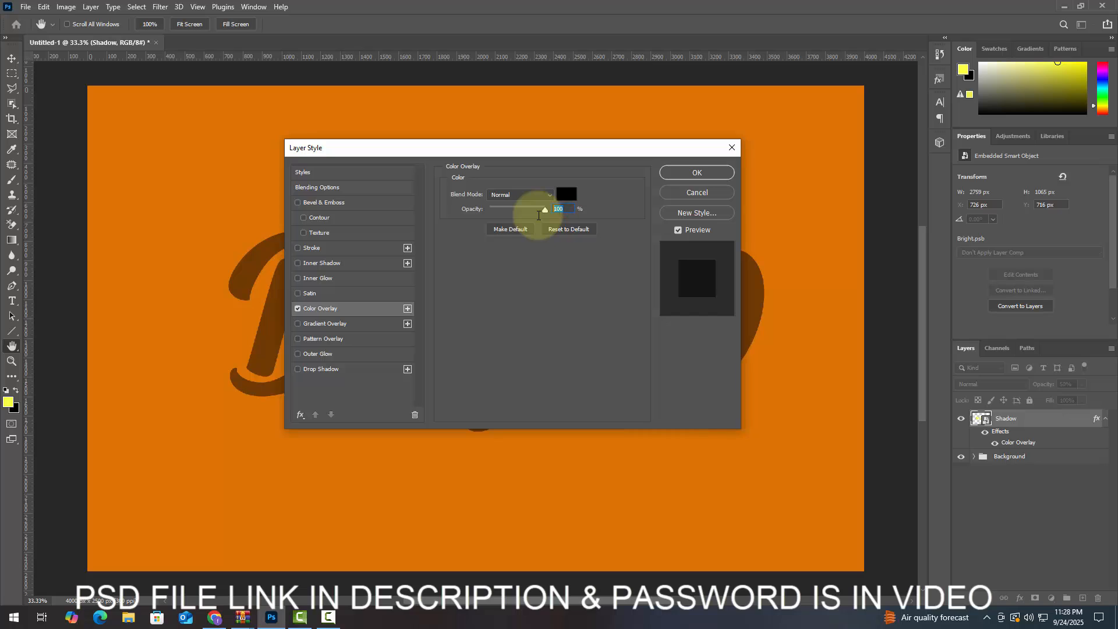
click(696, 172)
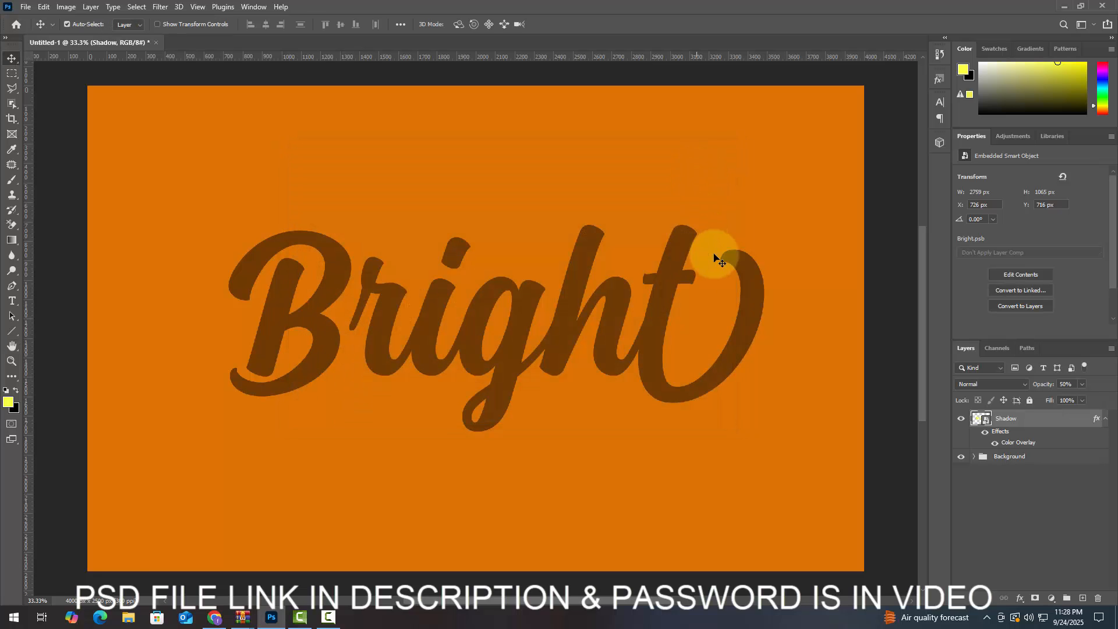
Apply a Motion Blur to the Shadow layer with a 45° angle and 150 pixels distance, blended as Normal at 100% opacity.
click(169, 7)
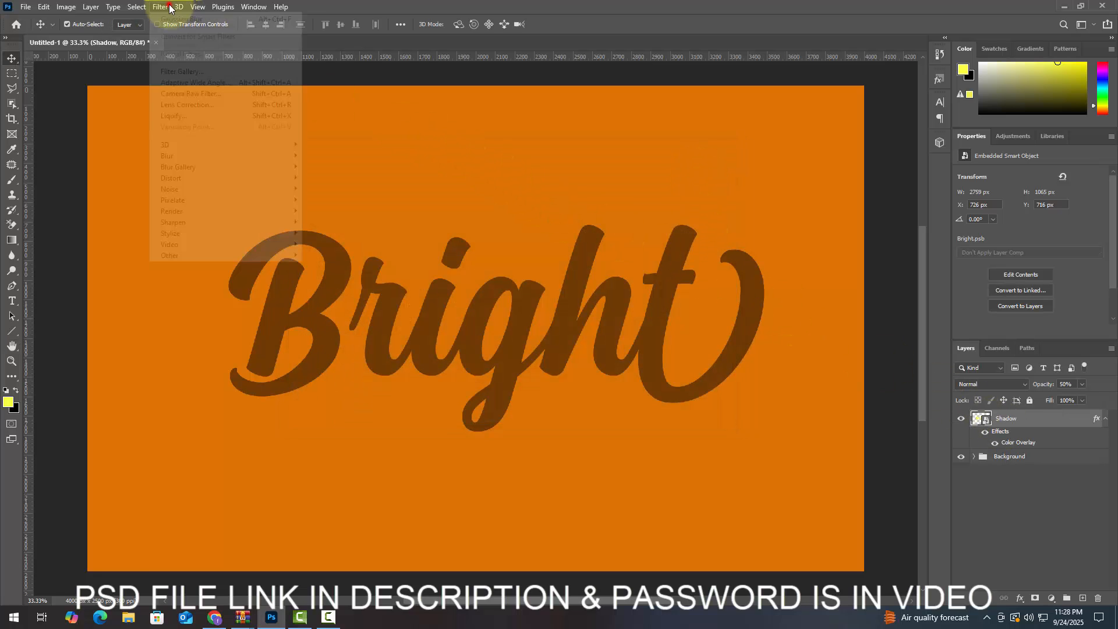
mouse_move(180, 155)
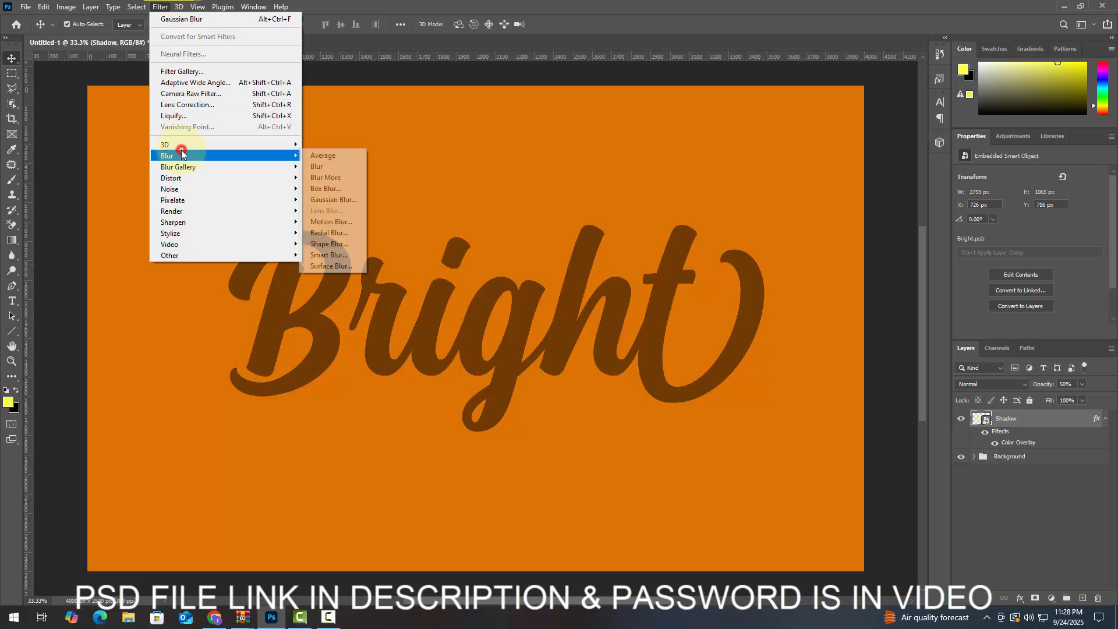
click(335, 221)
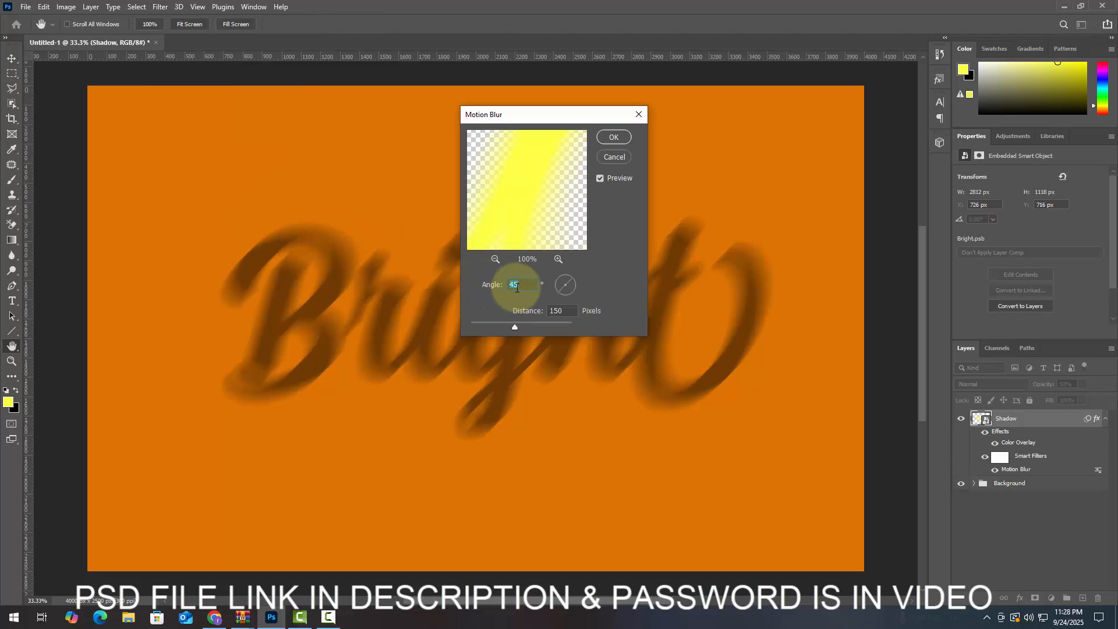
click(606, 139)
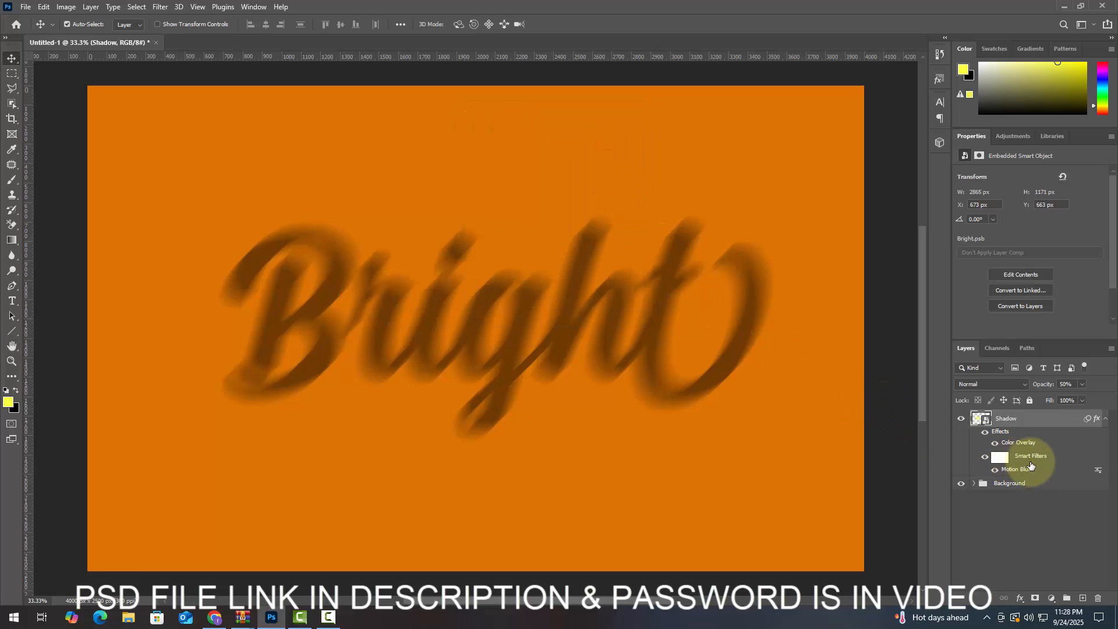
double_click(1098, 470)
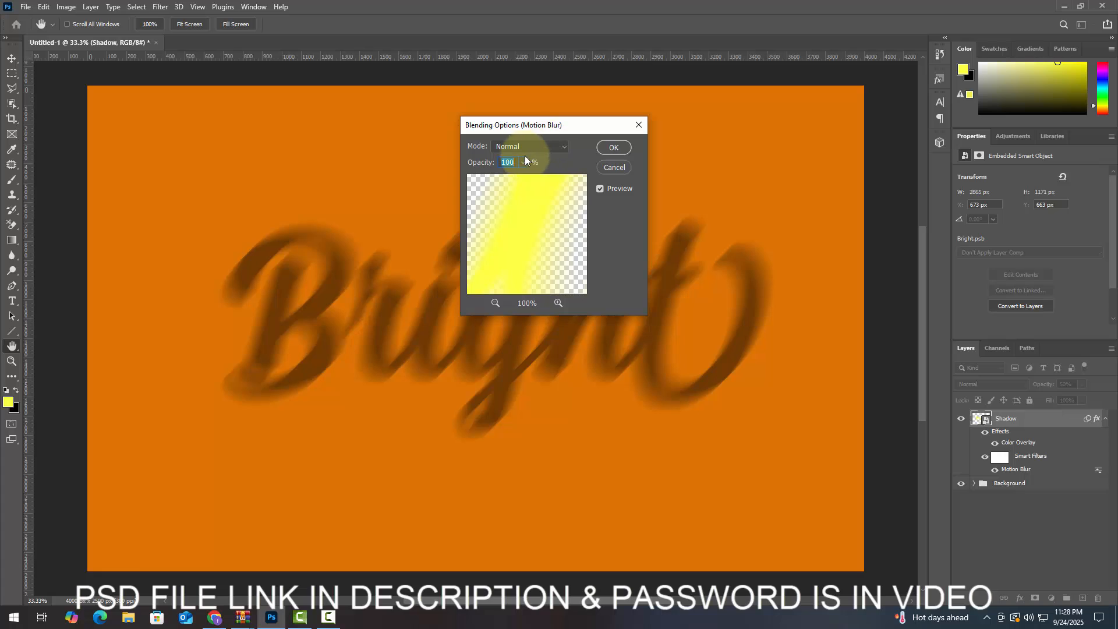
click(625, 149)
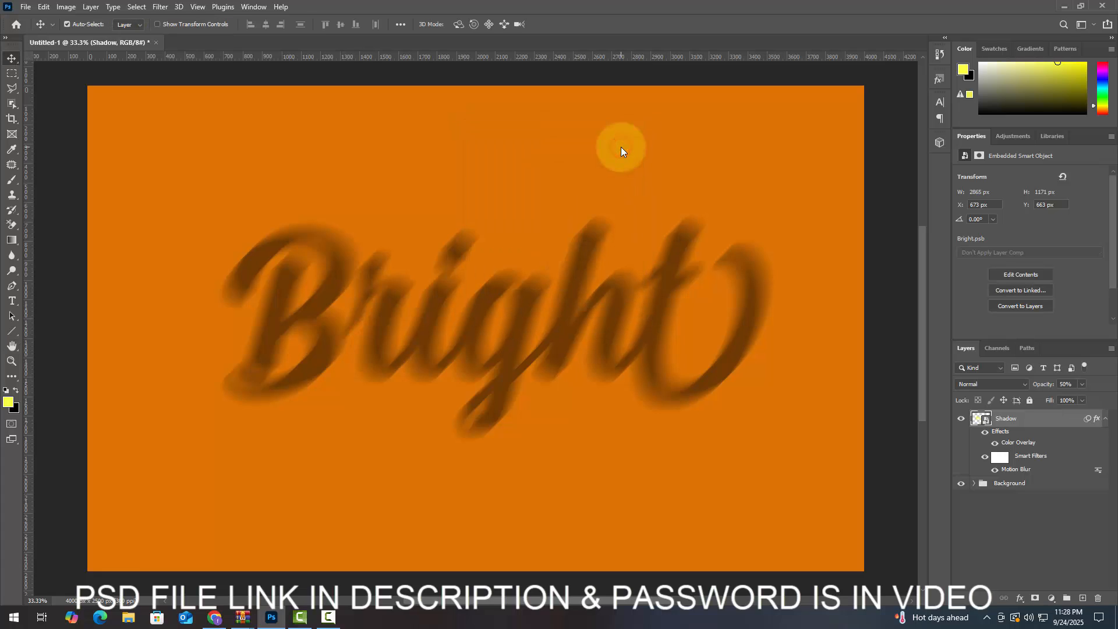
Apply a Gaussian Blur with a 5.0 pixel radius to the Shadow layer and collapse its effects list.
click(160, 6)
mouse_move(192, 154)
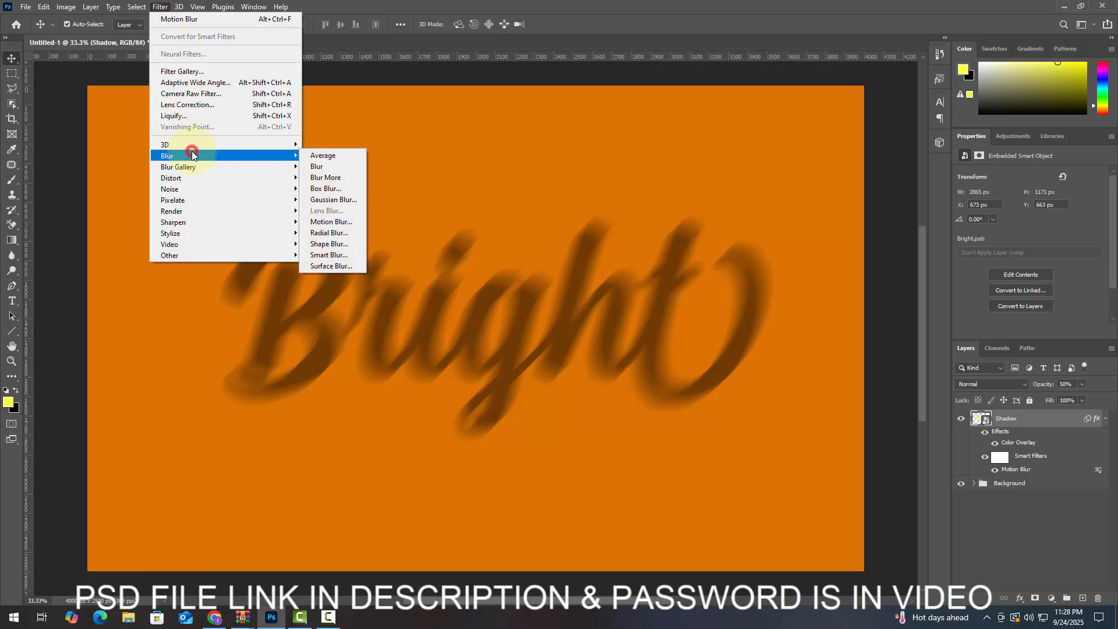
click(326, 200)
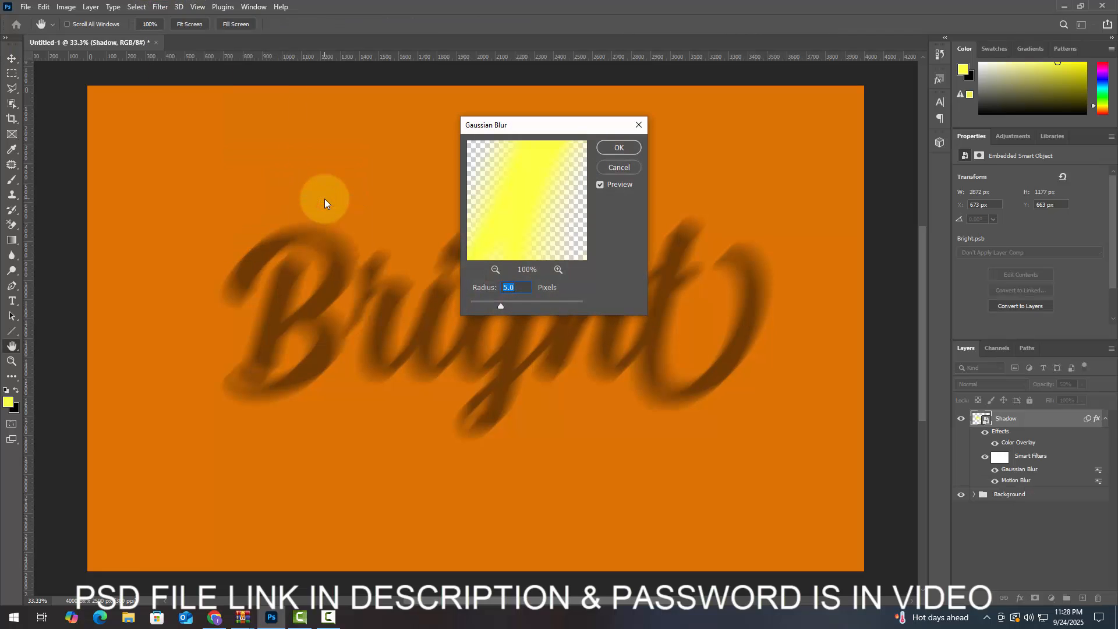
double_click(512, 291)
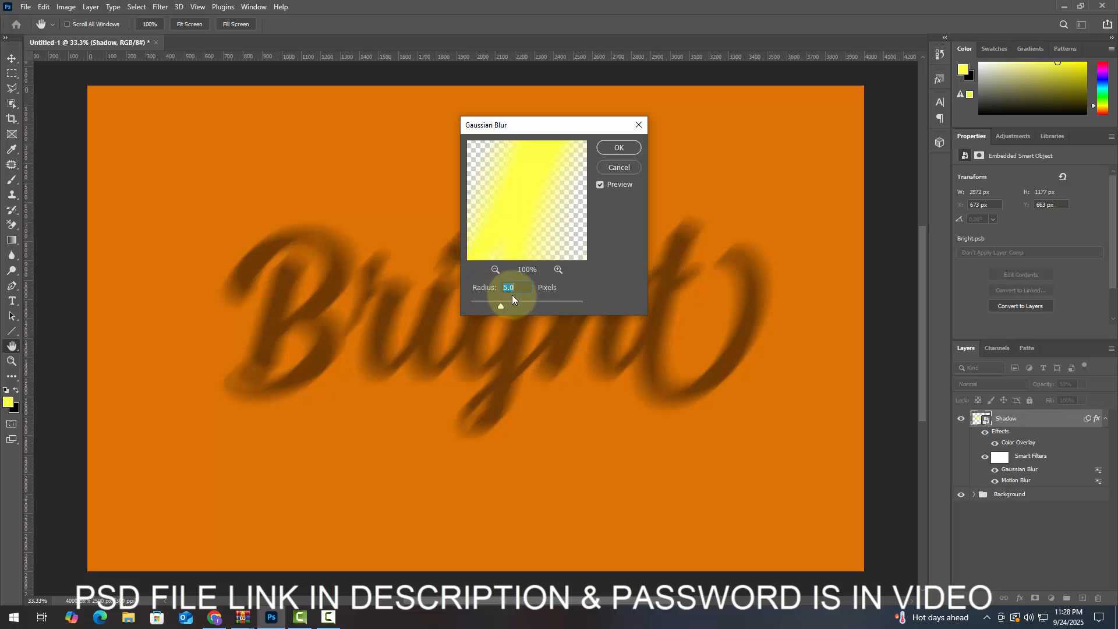
click(622, 146)
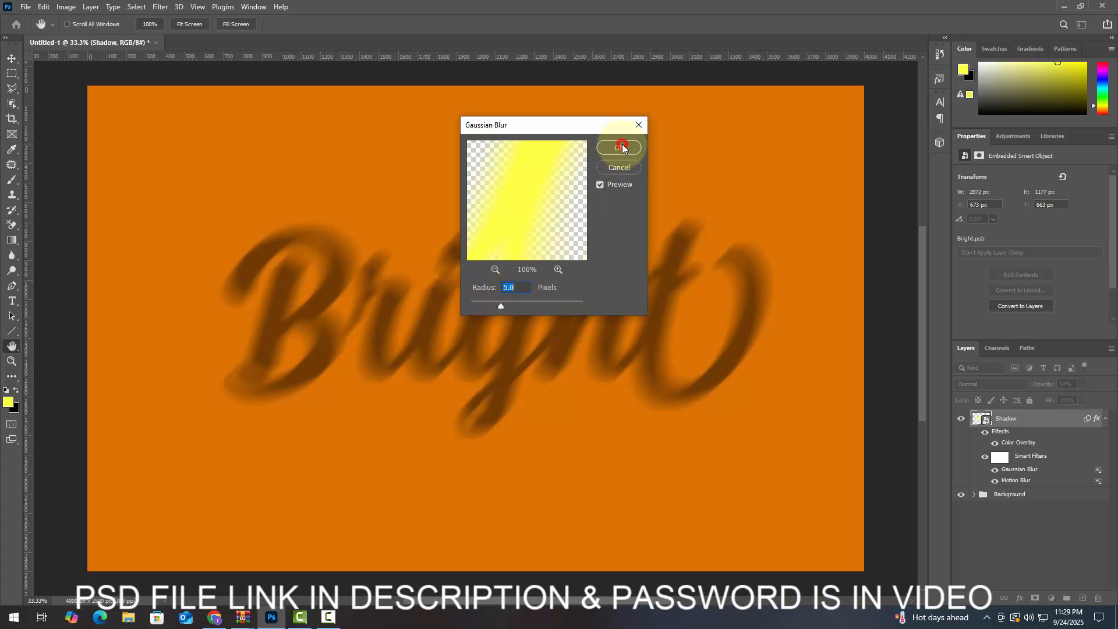
click(1107, 421)
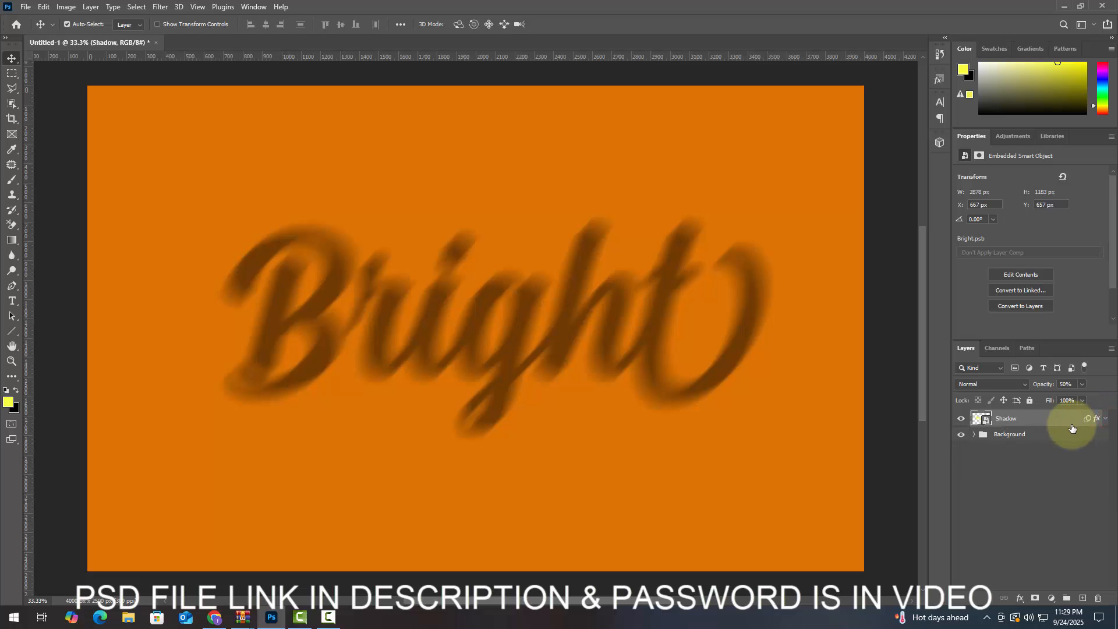
Duplicate the Shadow layer and reorder the copy's smart filters so Motion Blur sits above Gaussian Blur.
drag(1072, 428, 977, 427)
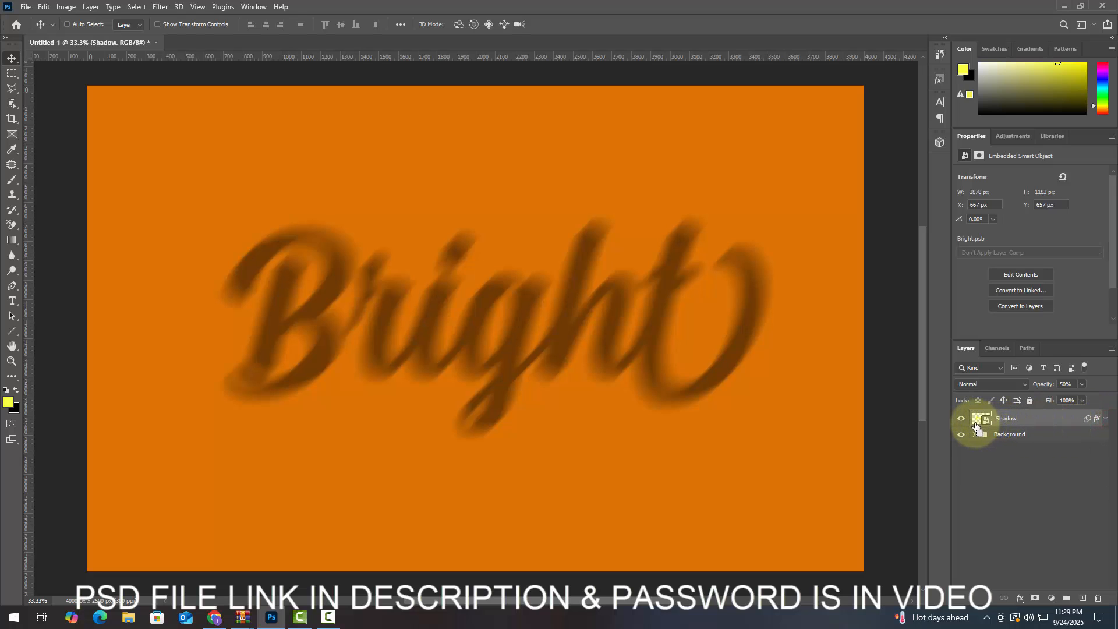
key(ctrl+j)
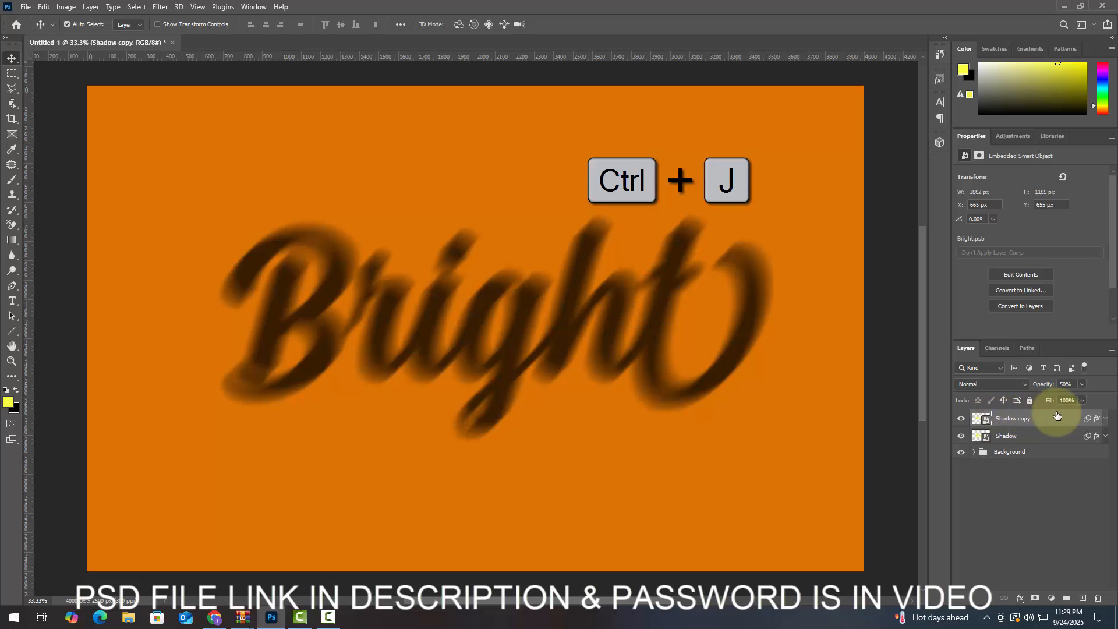
click(1105, 423)
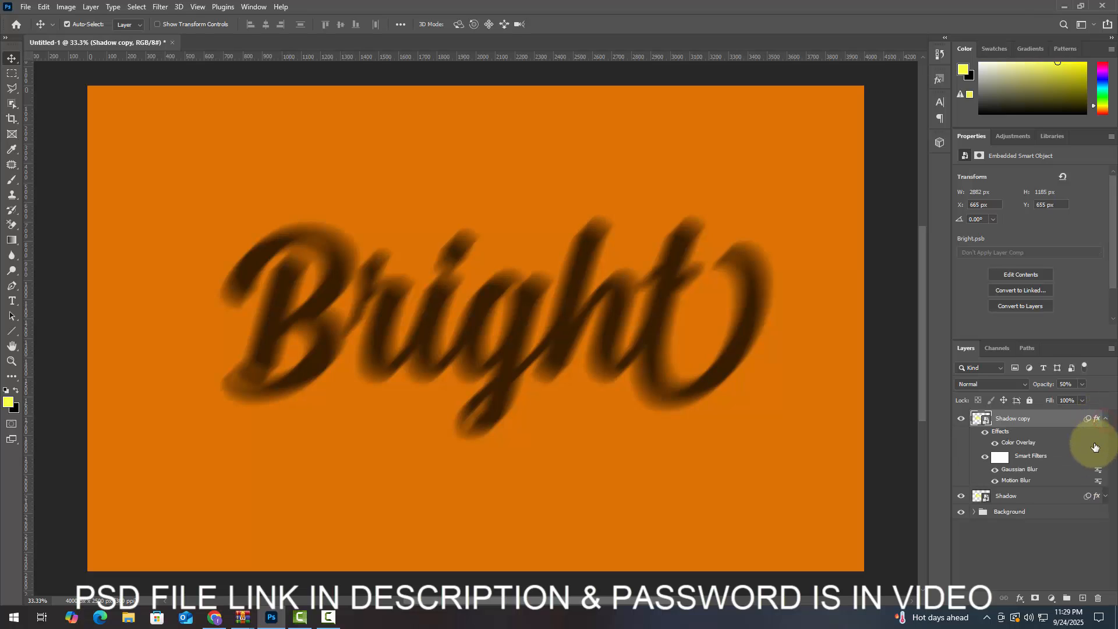
drag(1067, 466, 1044, 488)
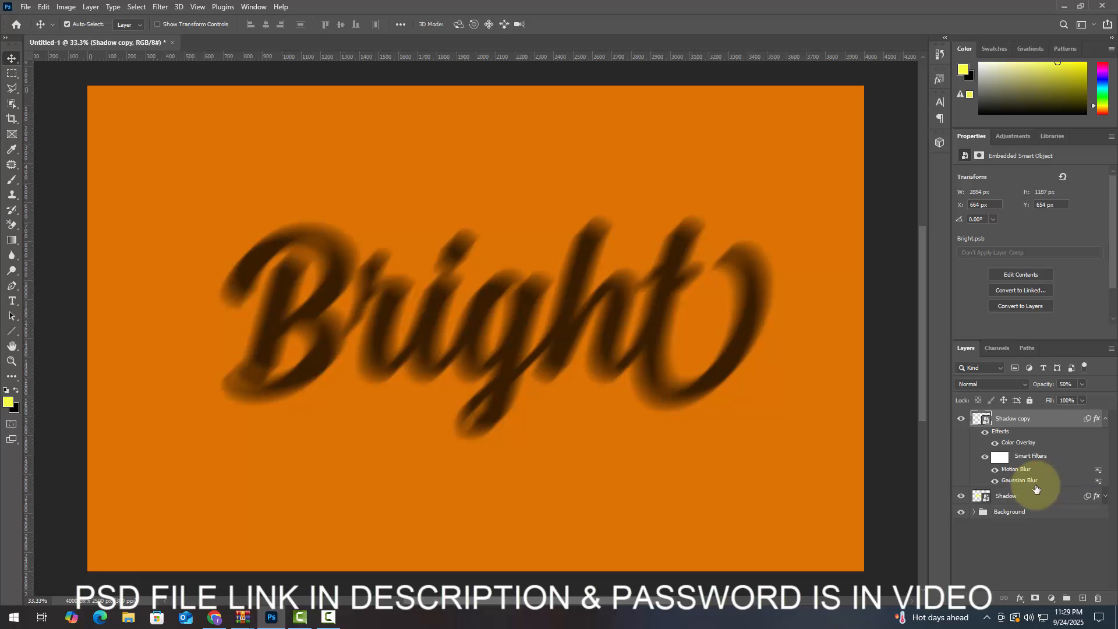
Set the Motion Blur distance of the Shadow copy layer to 230 pixels and collapse its effects list.
click(1098, 469)
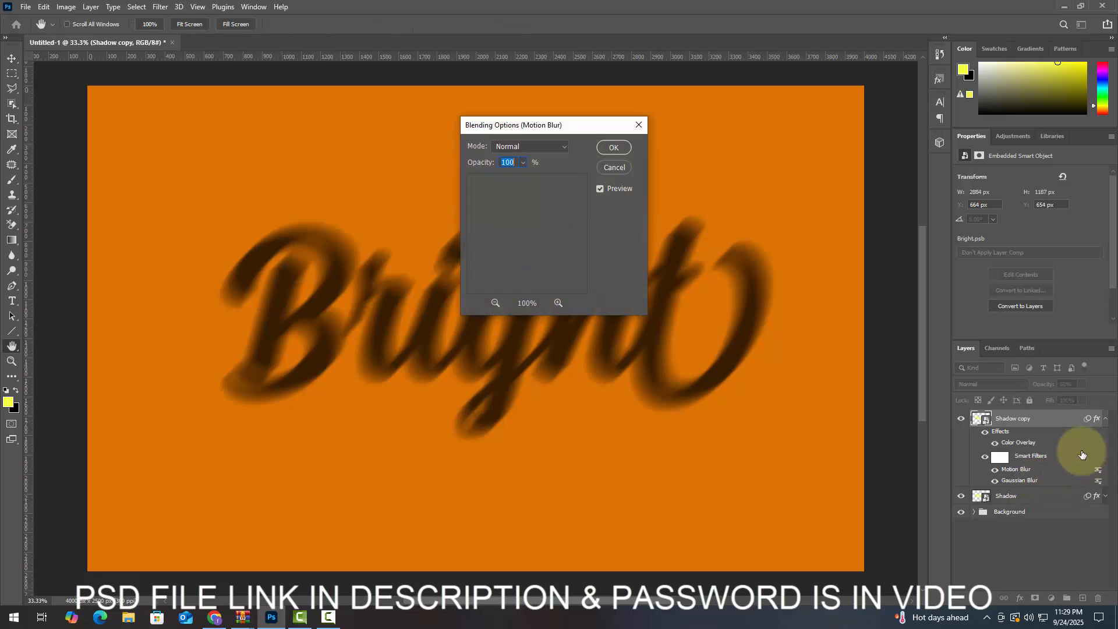
click(614, 148)
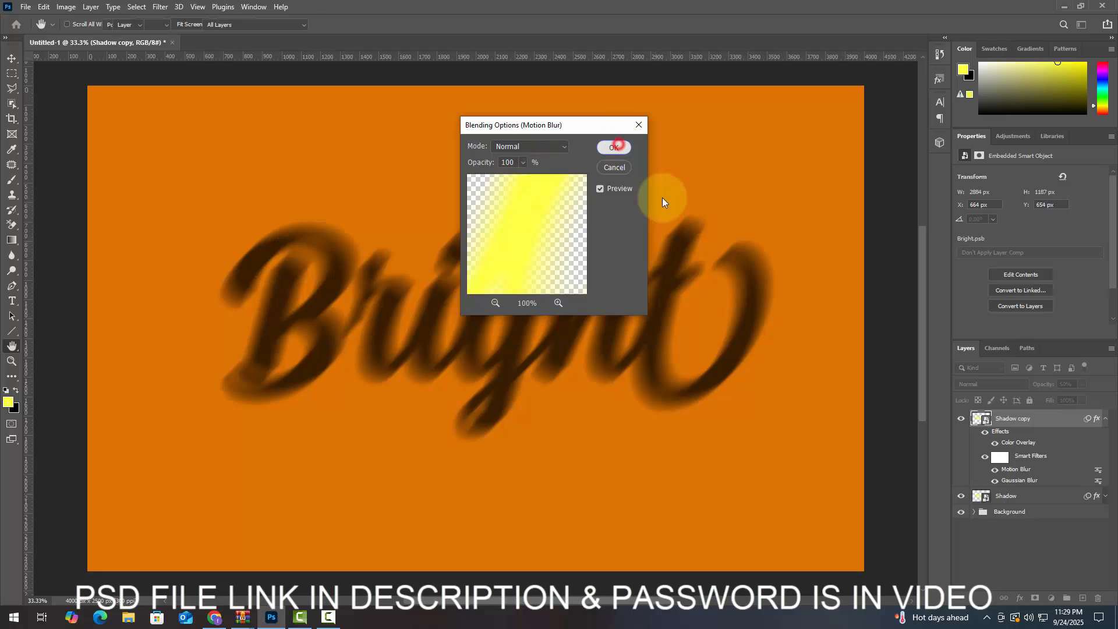
double_click(1034, 472)
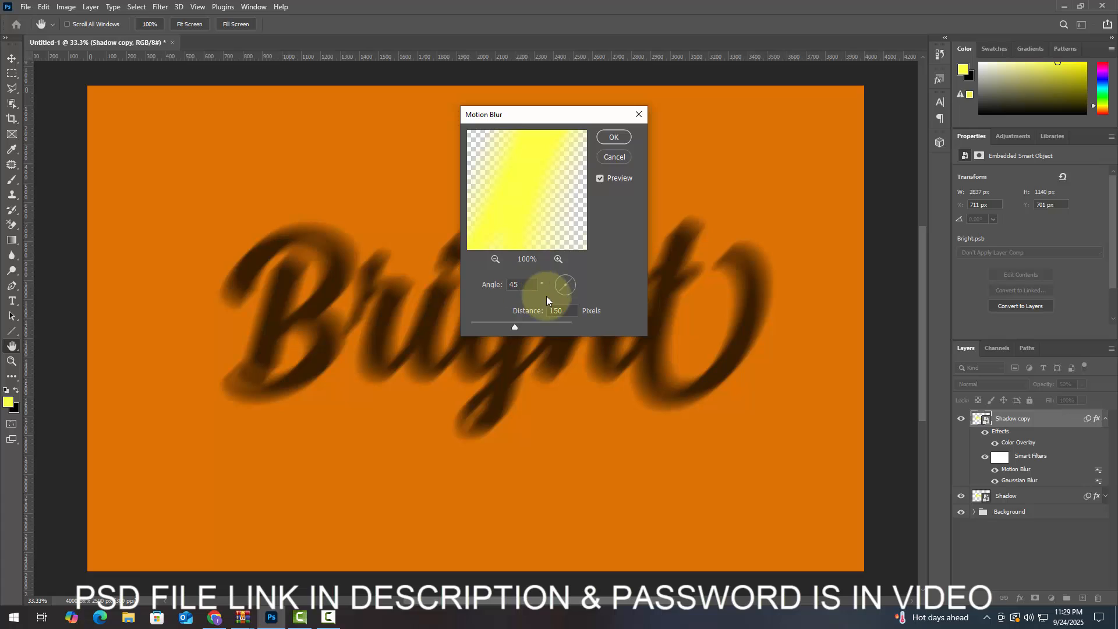
double_click(561, 311)
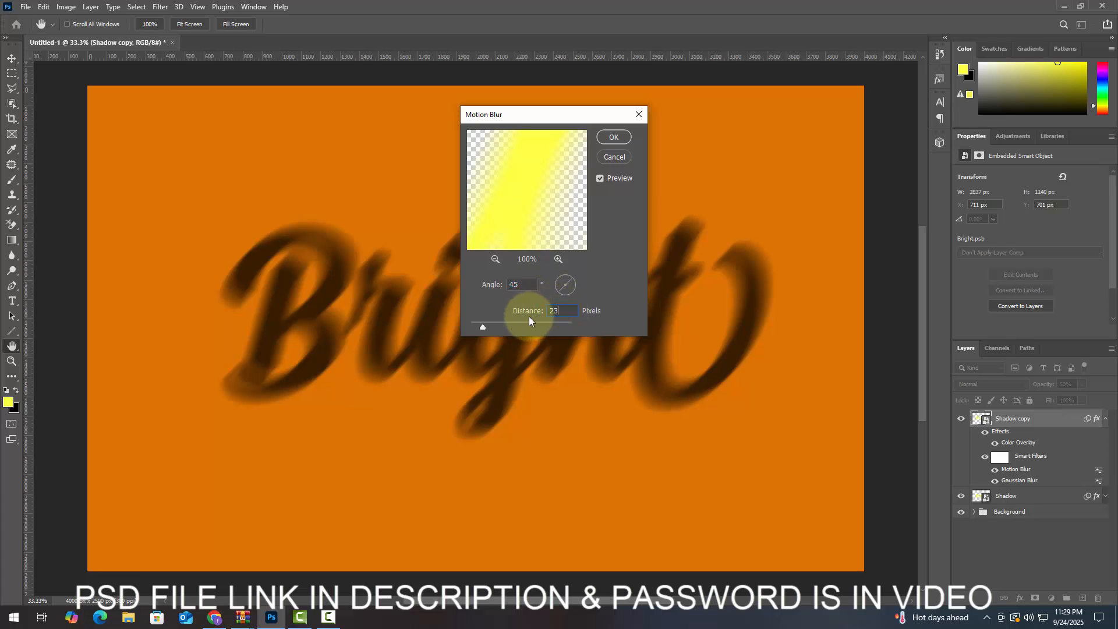
text(230)
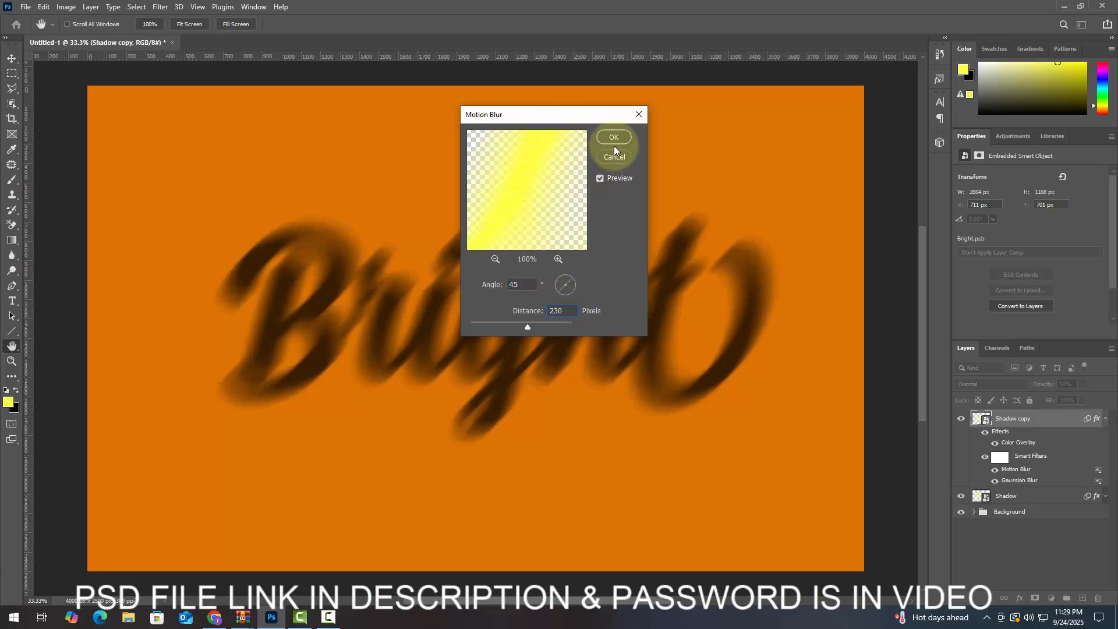
click(614, 136)
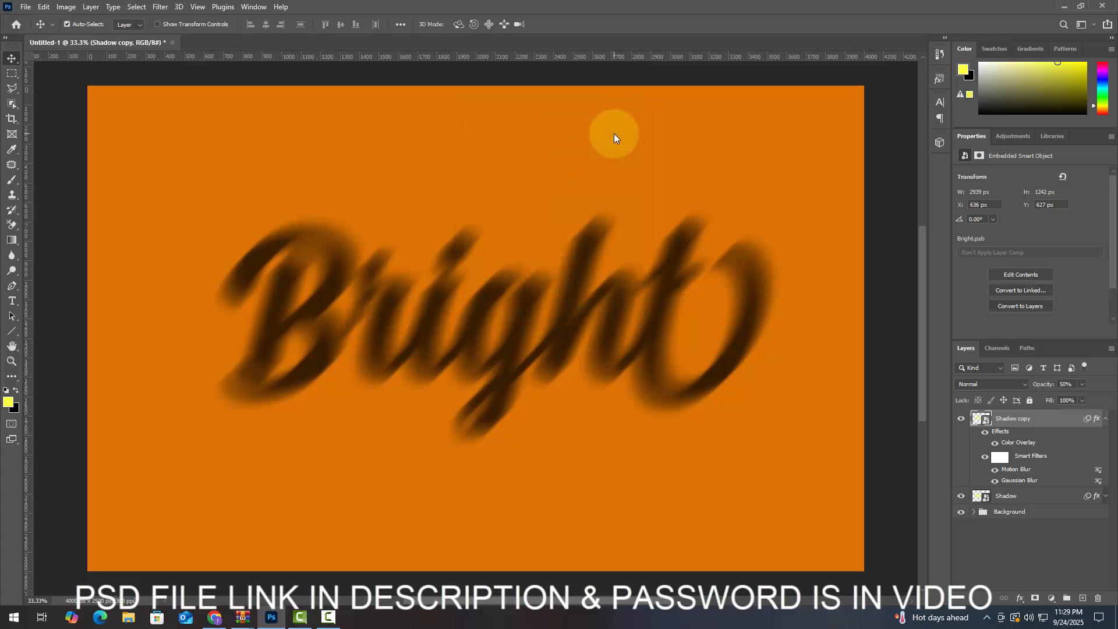
click(1105, 418)
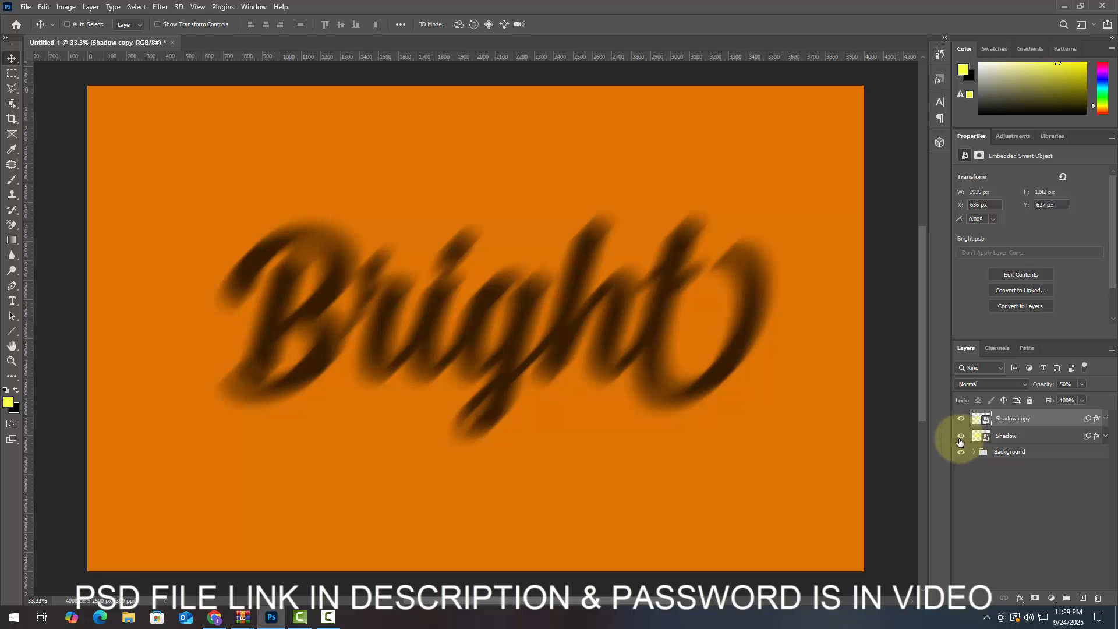
Duplicate the Shadow copy layer with the repeated transform and hide the Motion Blur smart filter on the new duplicate.
key(ctrl+shift+alt+t)
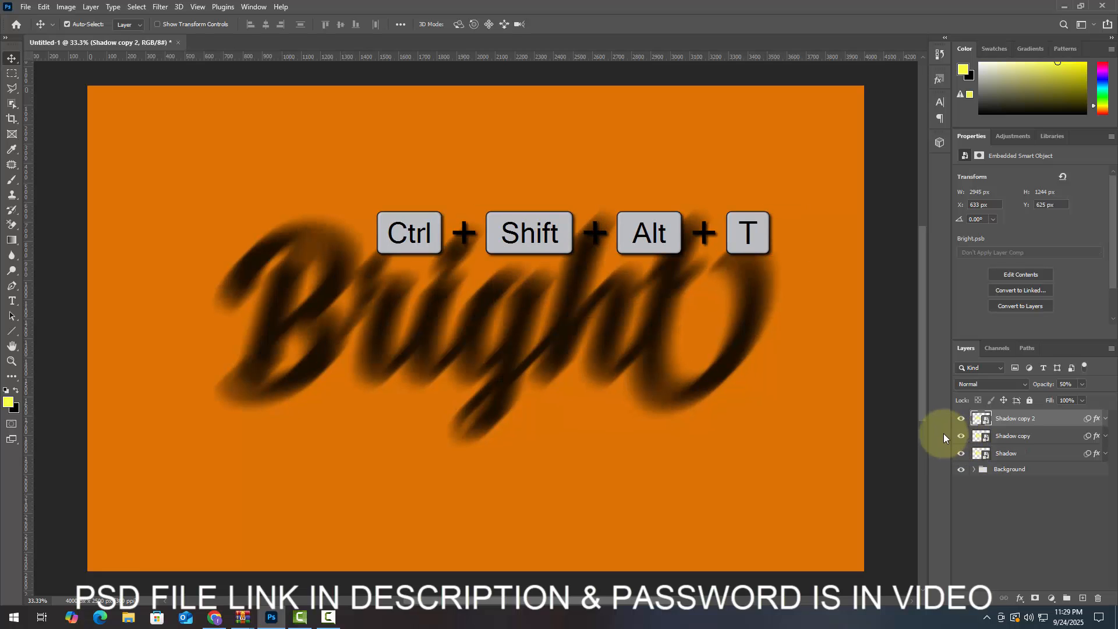
click(1107, 421)
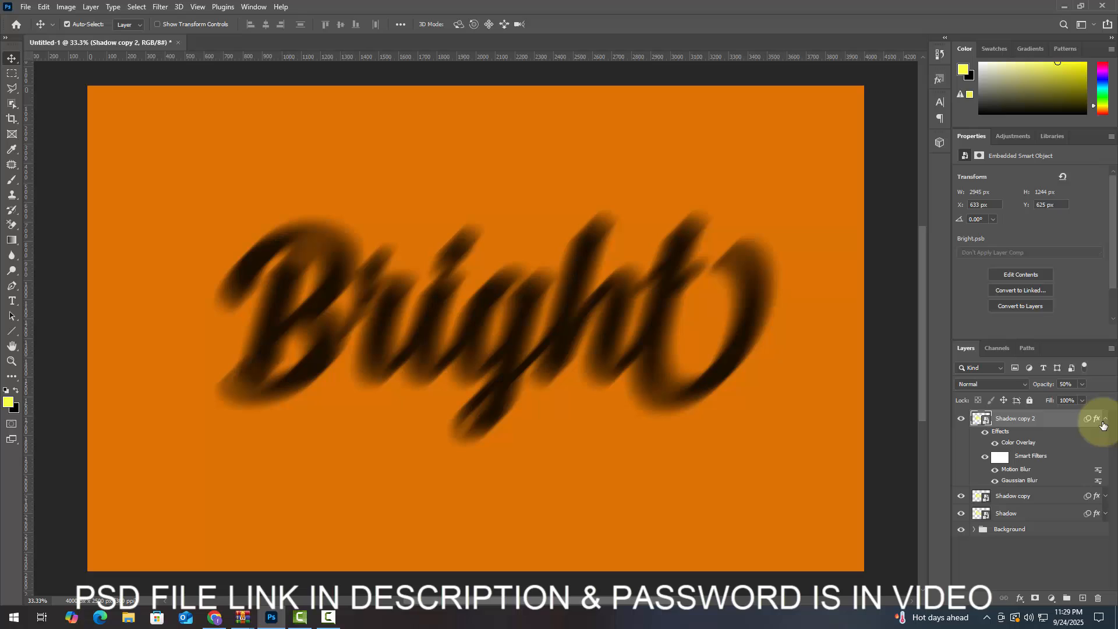
click(995, 472)
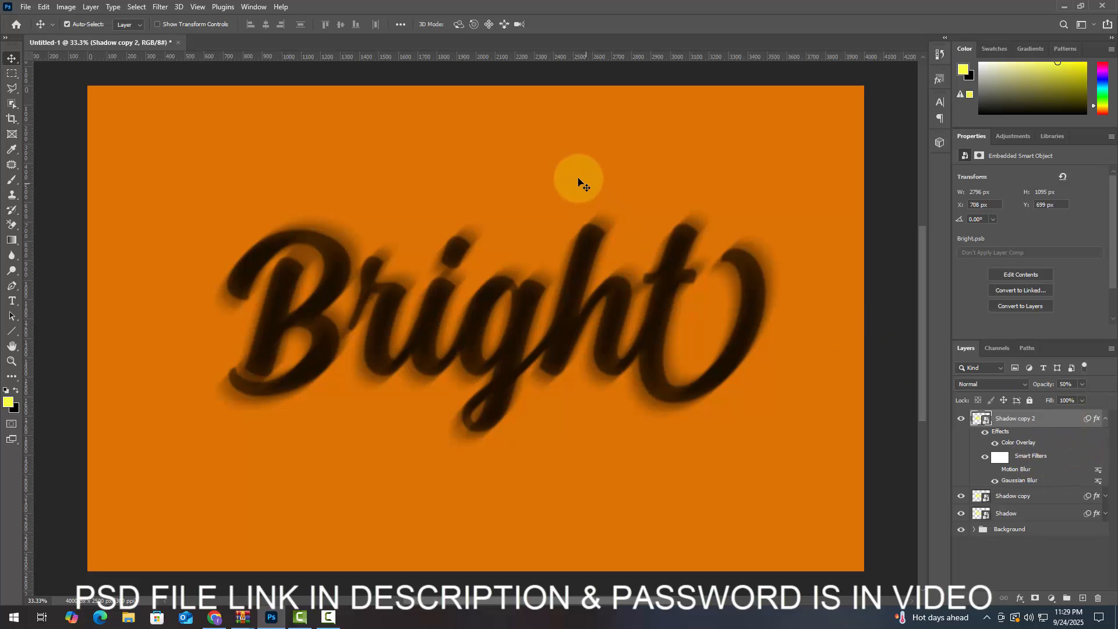
Set the opacity of the Shadow copy 2 layer to 30% in its blending options.
double_click(1092, 419)
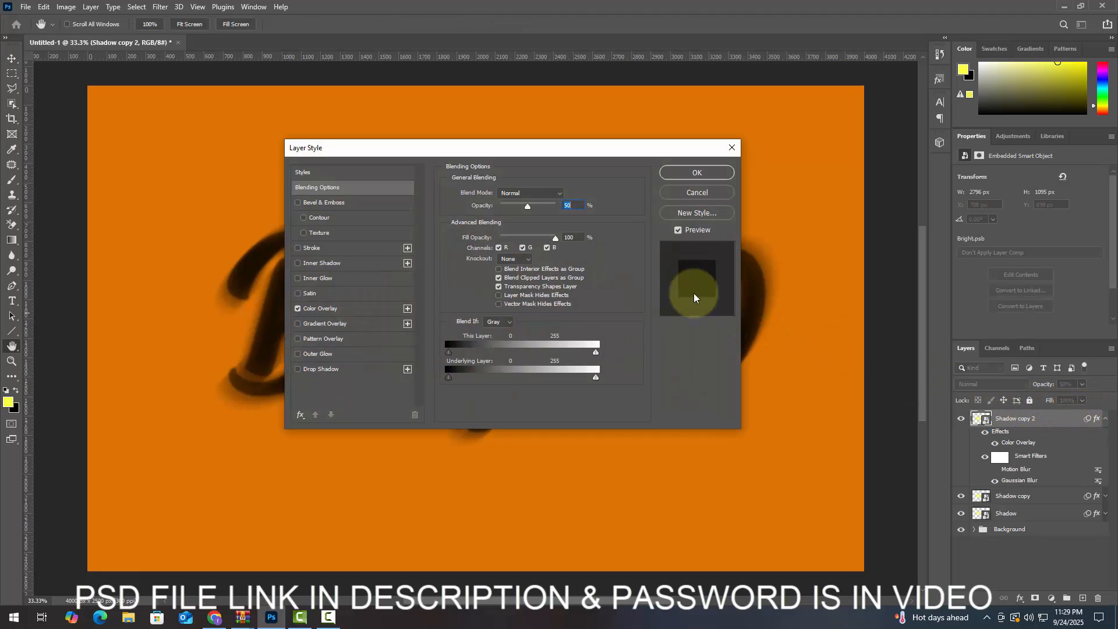
click(581, 202)
drag(581, 203, 542, 206)
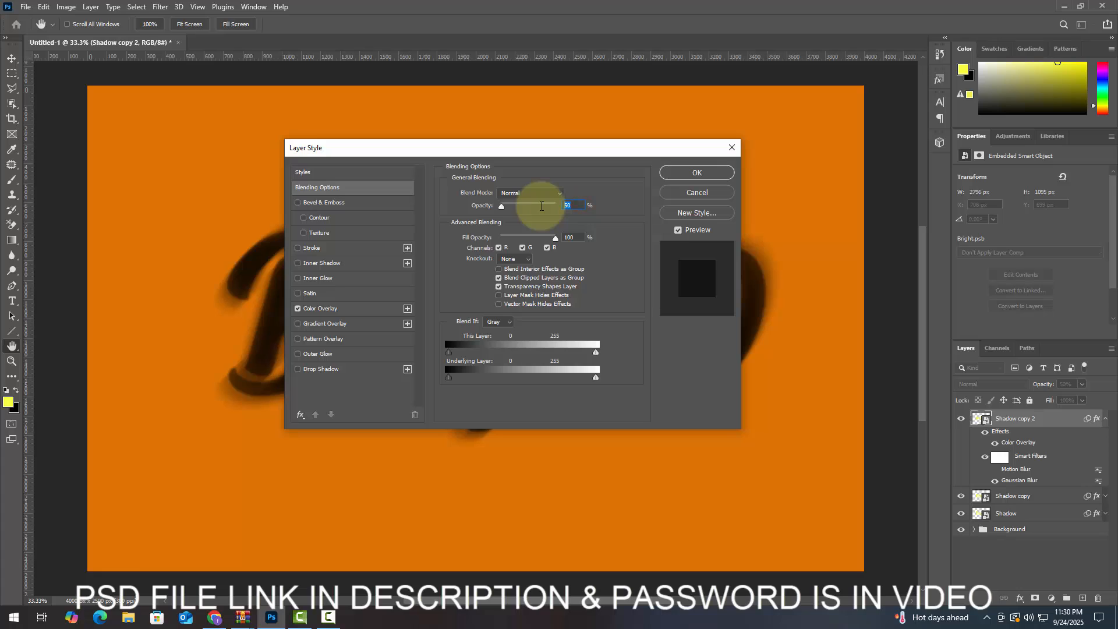
text(30)
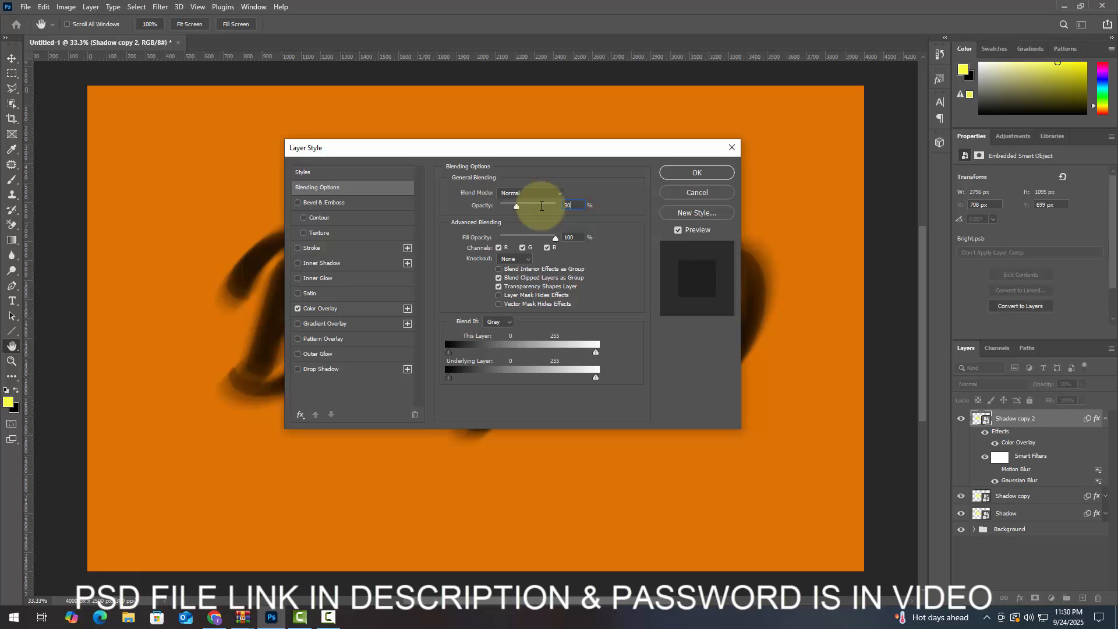
click(680, 170)
Set the opacity of the Shadow copy layer to 30% in its blending options.
click(1099, 498)
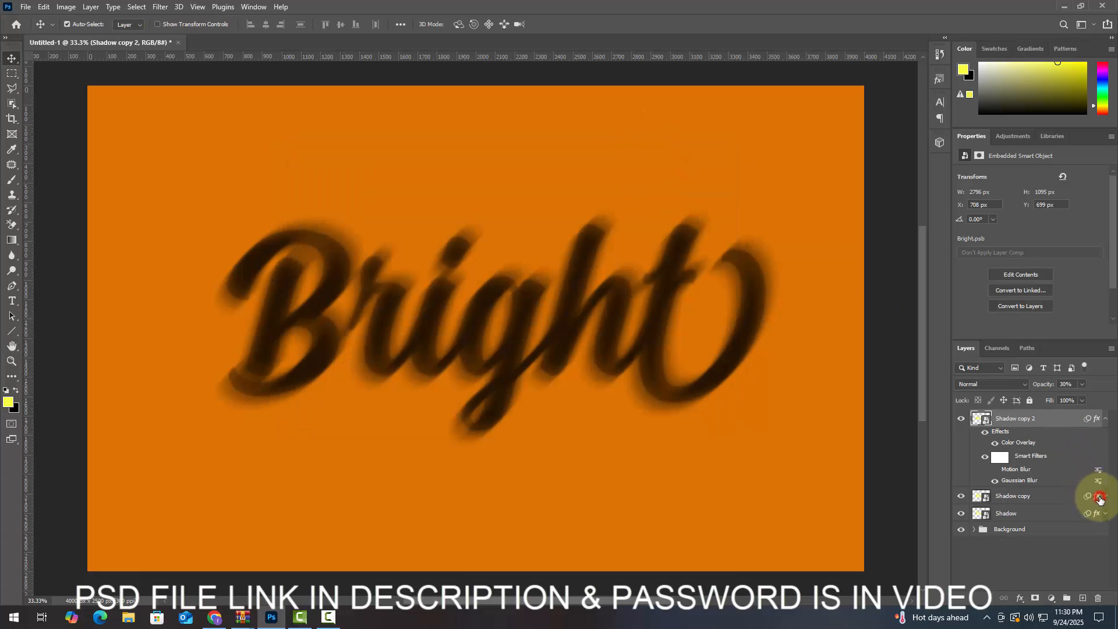
click(566, 207)
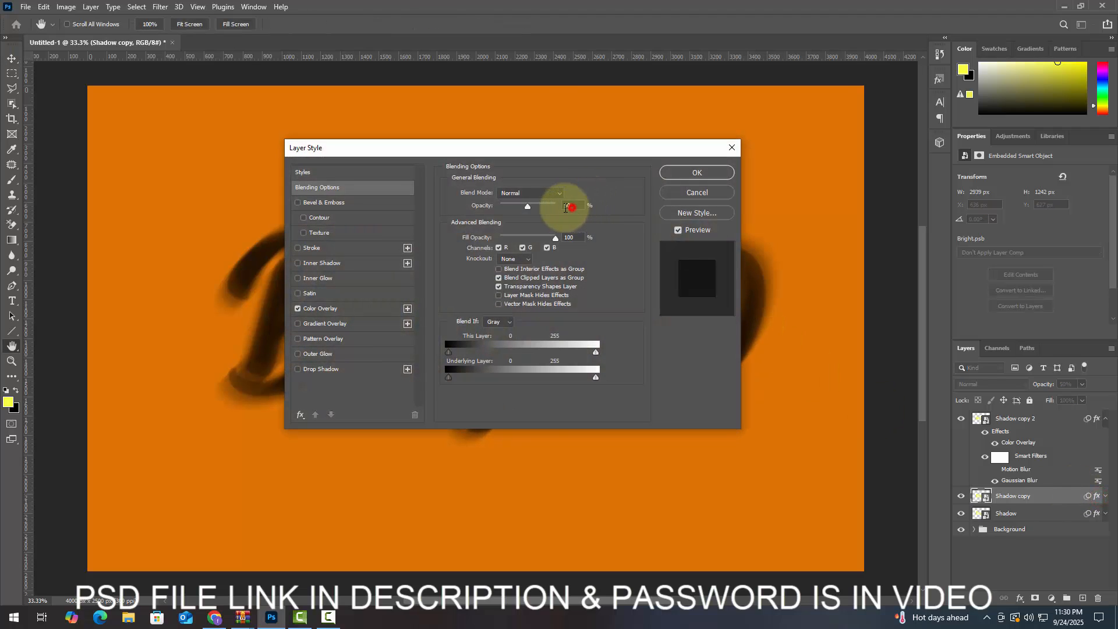
text(30)
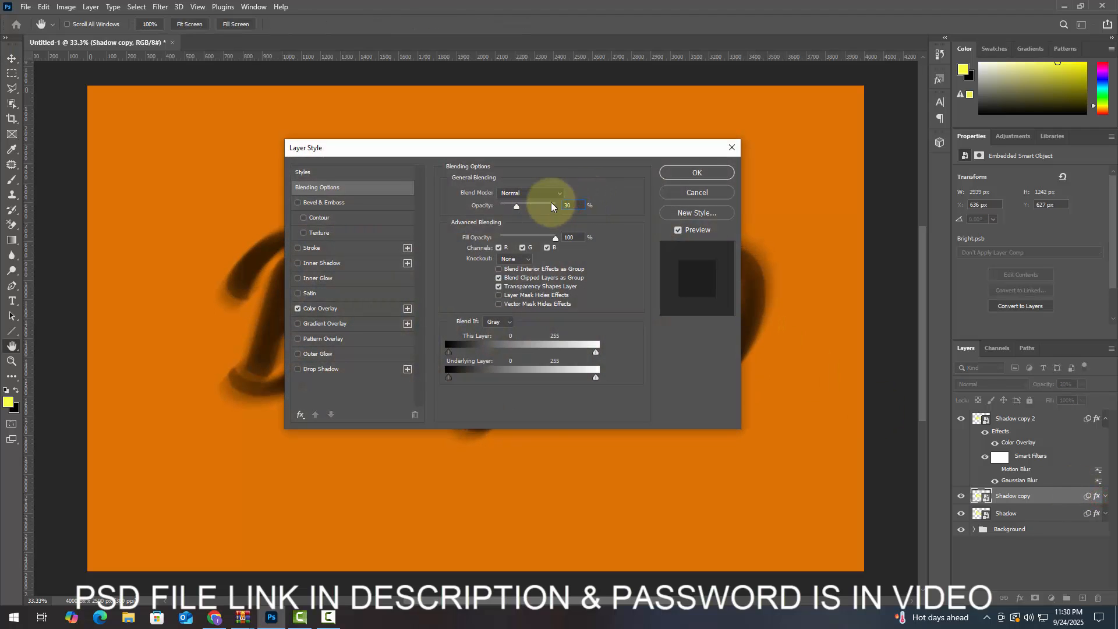
click(687, 173)
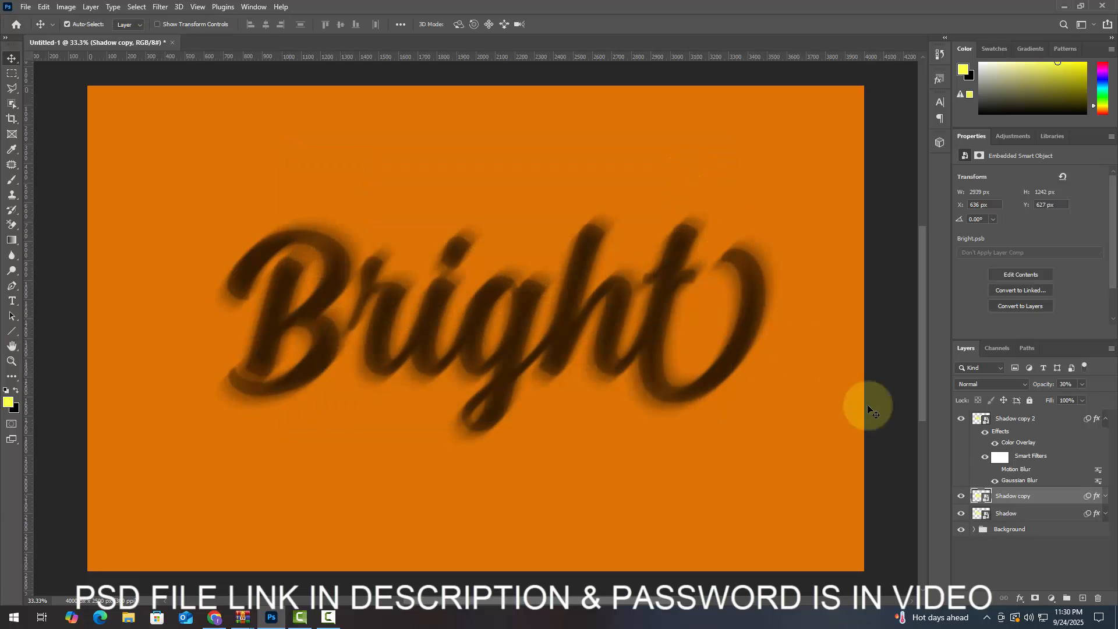
Collapse the effects list of the Shadow copy 2 layer and duplicate that layer with the repeated transform.
click(1106, 419)
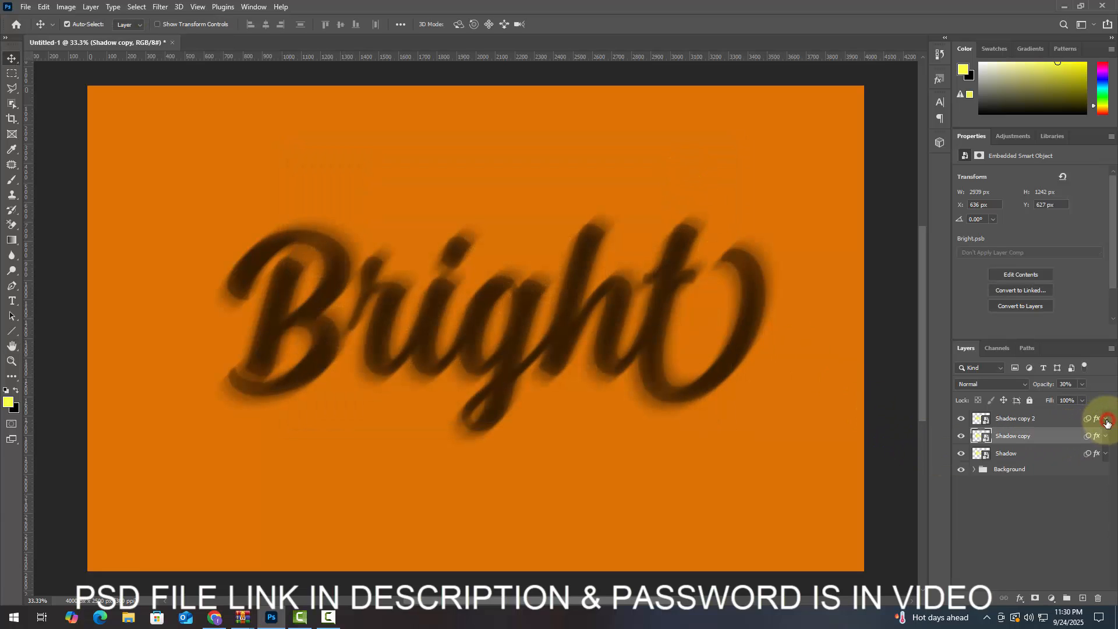
click(1051, 420)
key(ctrl+shift+alt+t)
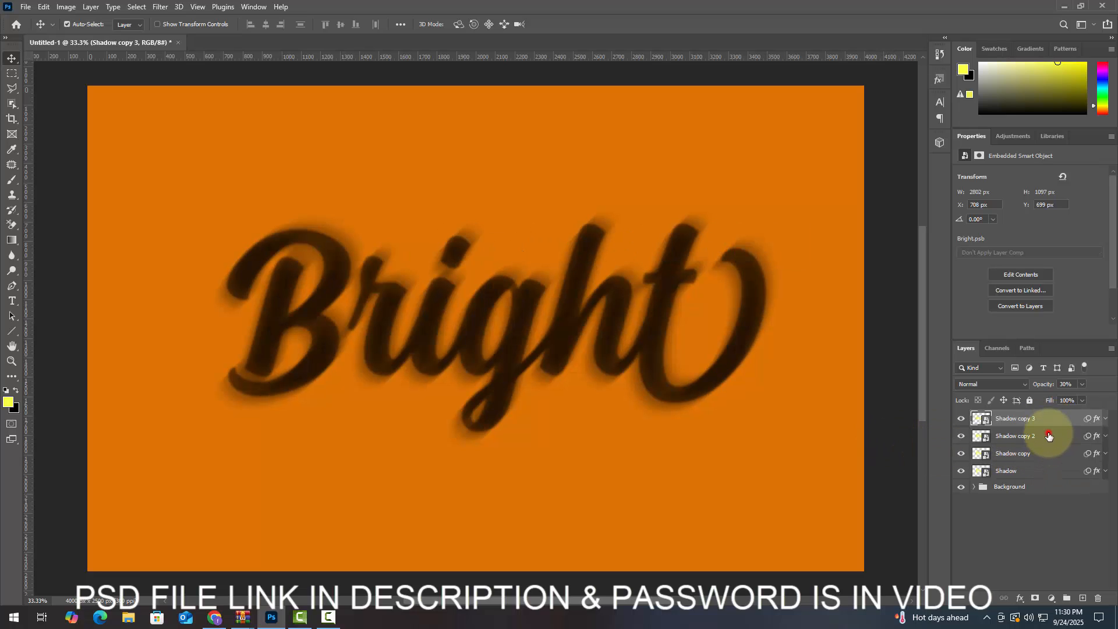
Group the Shadow, Shadow copy and Shadow copy 2 layers and name the group Shadow.
click(1050, 435)
shift+click(1042, 471)
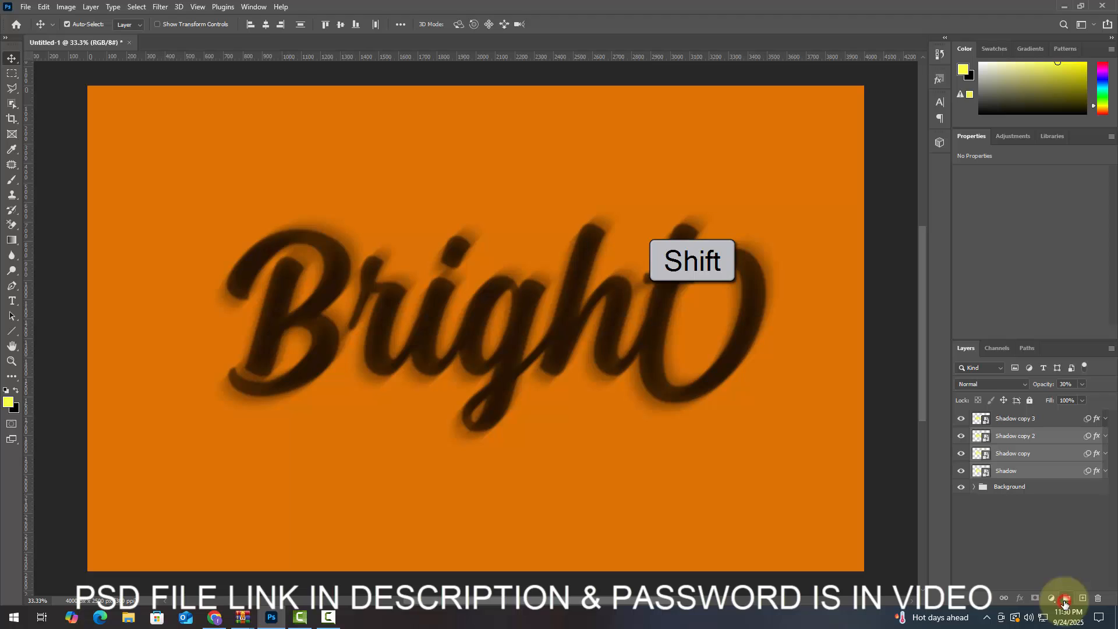
click(1065, 599)
double_click(1006, 434)
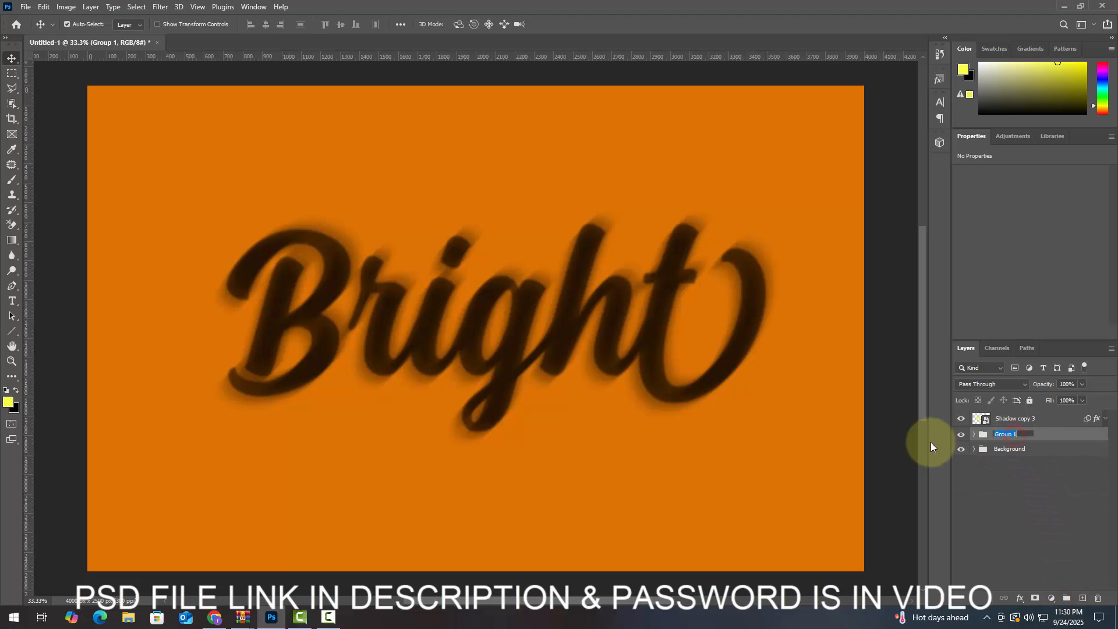
text(Shadow)
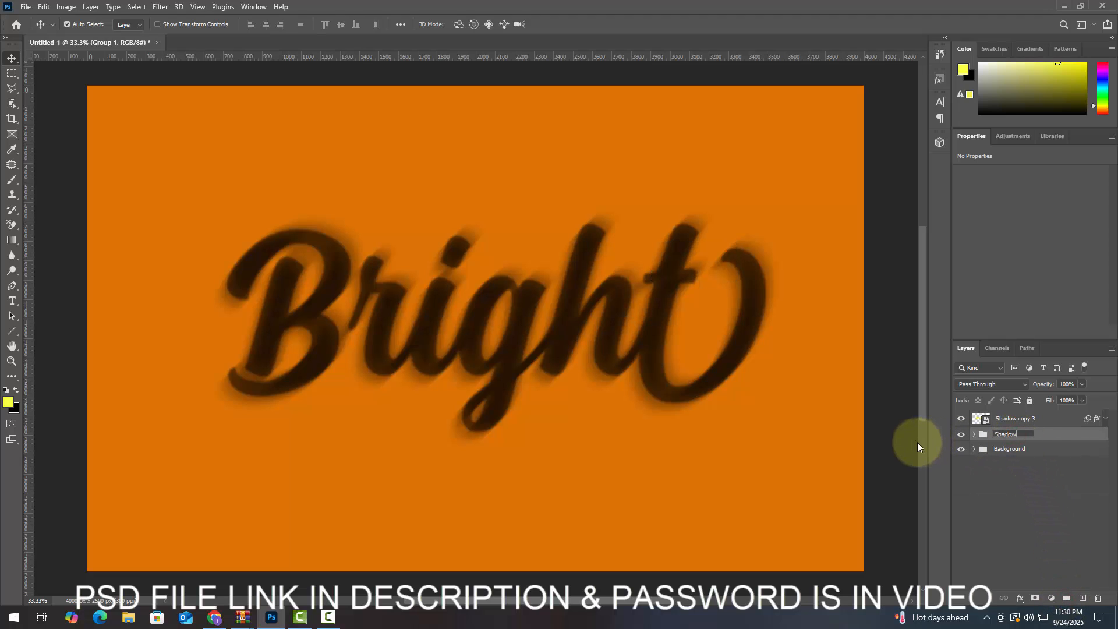
key(Return)
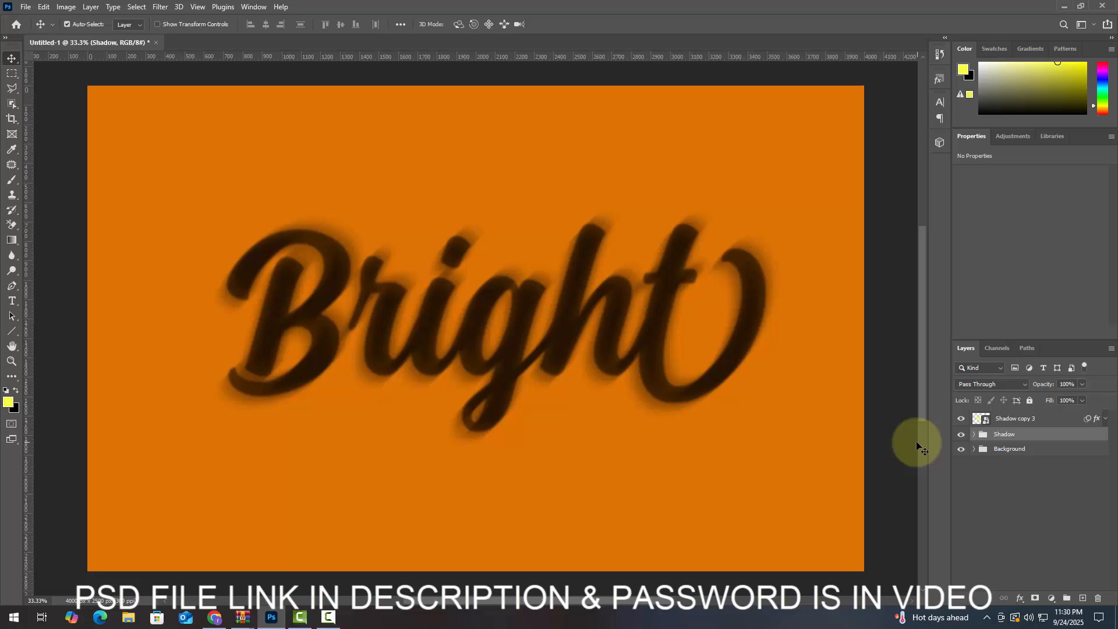
Rename the Shadow copy 3 layer as Glow.
click(1024, 424)
double_click(1023, 423)
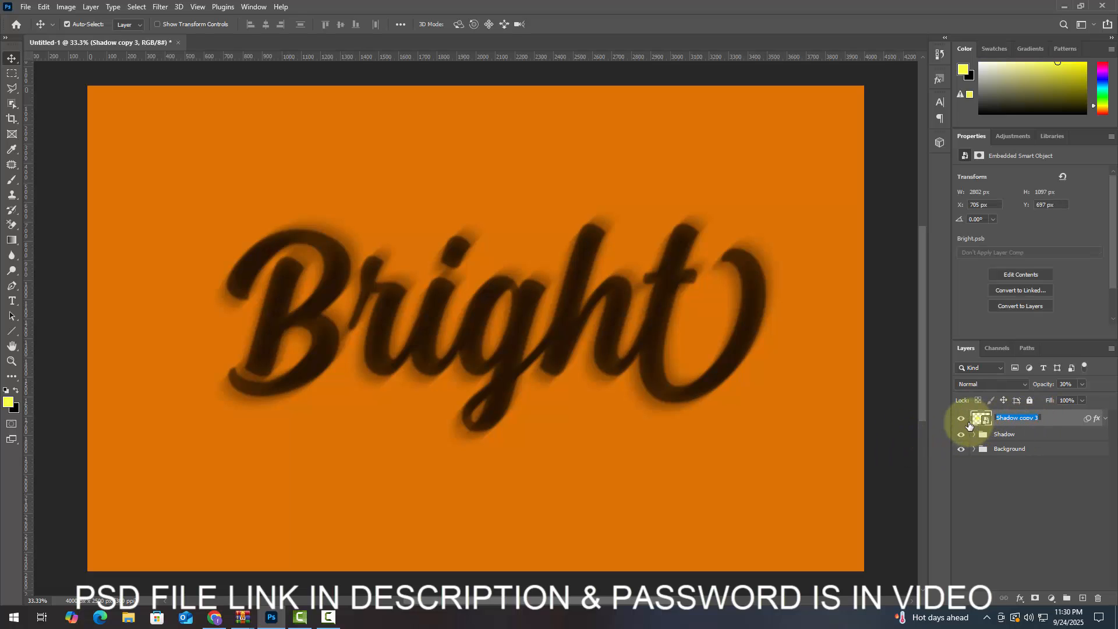
text(Glow)
key(Return)
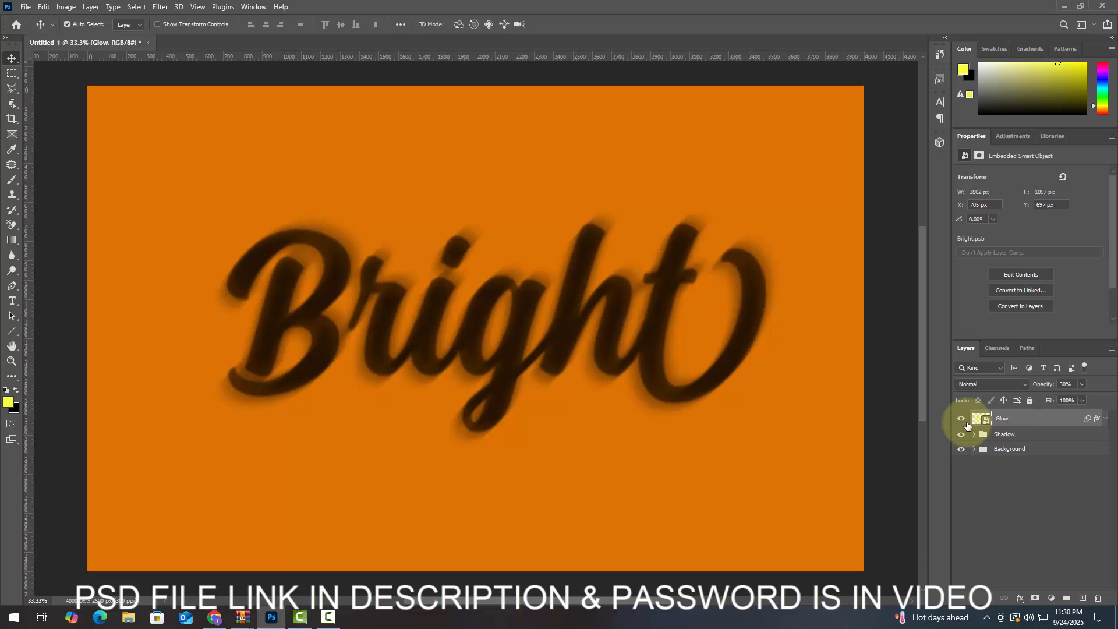
Clear the layer style and all smart filters from the Glow layer.
click(1104, 420)
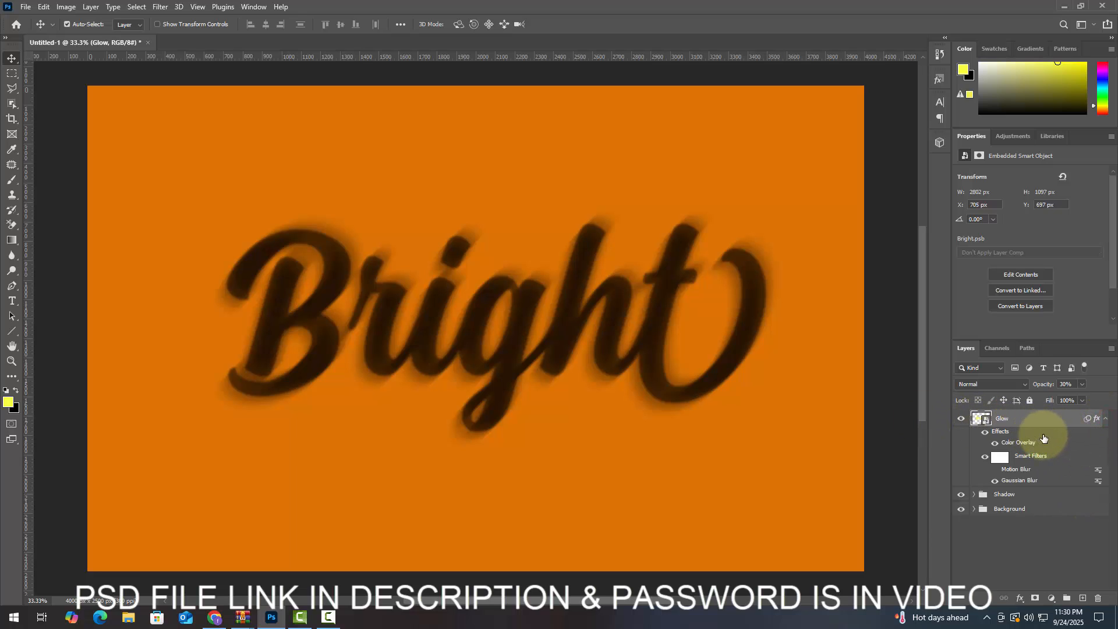
right_click(1063, 424)
click(1010, 425)
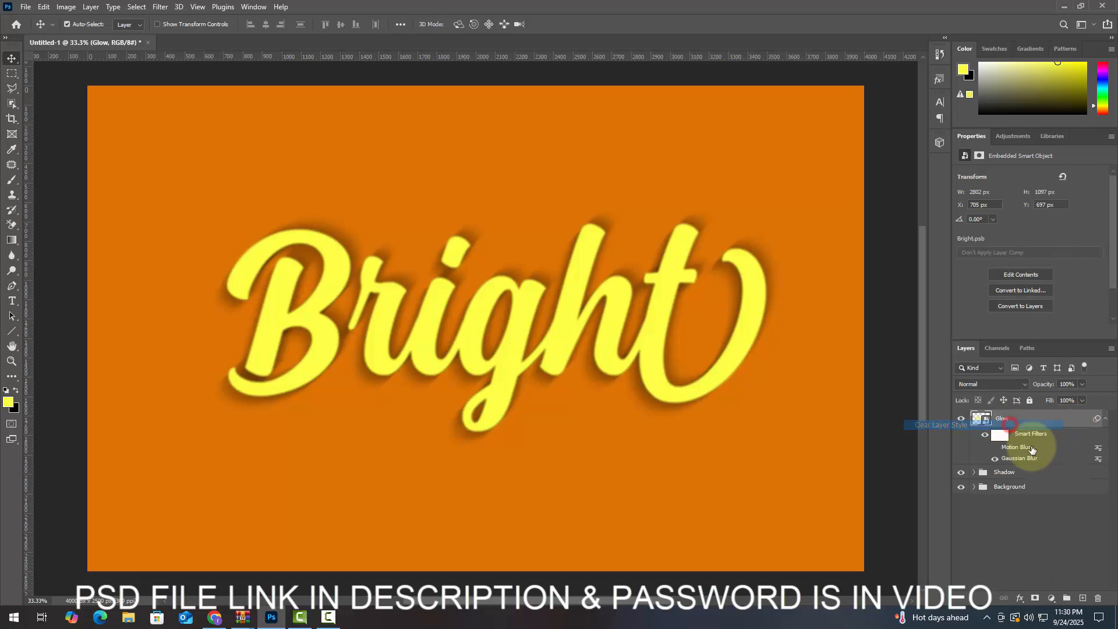
right_click(1057, 438)
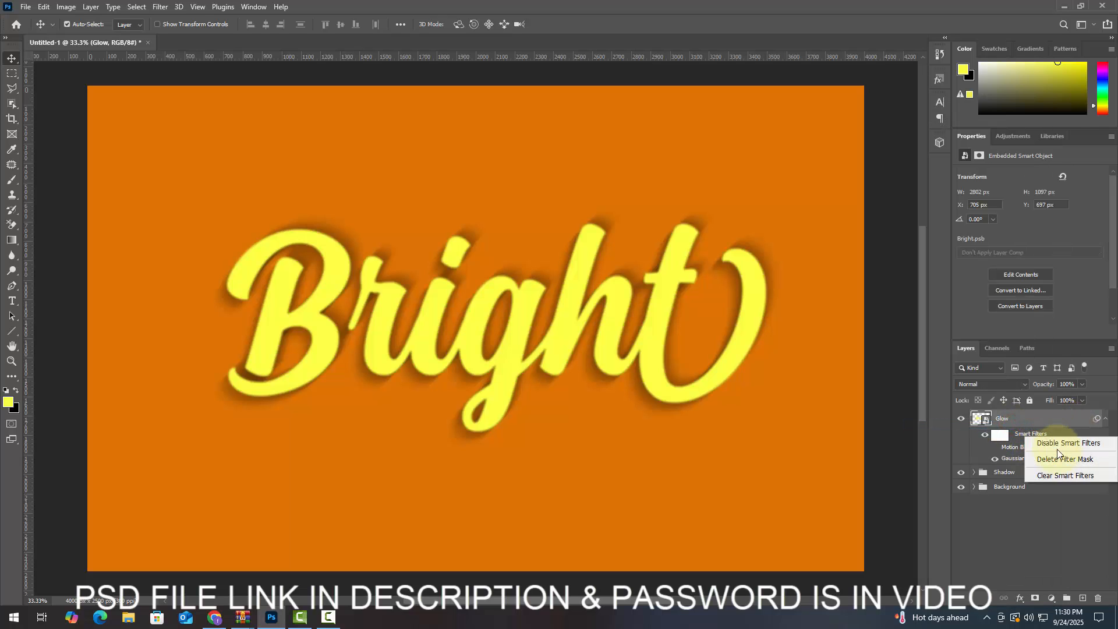
click(1060, 471)
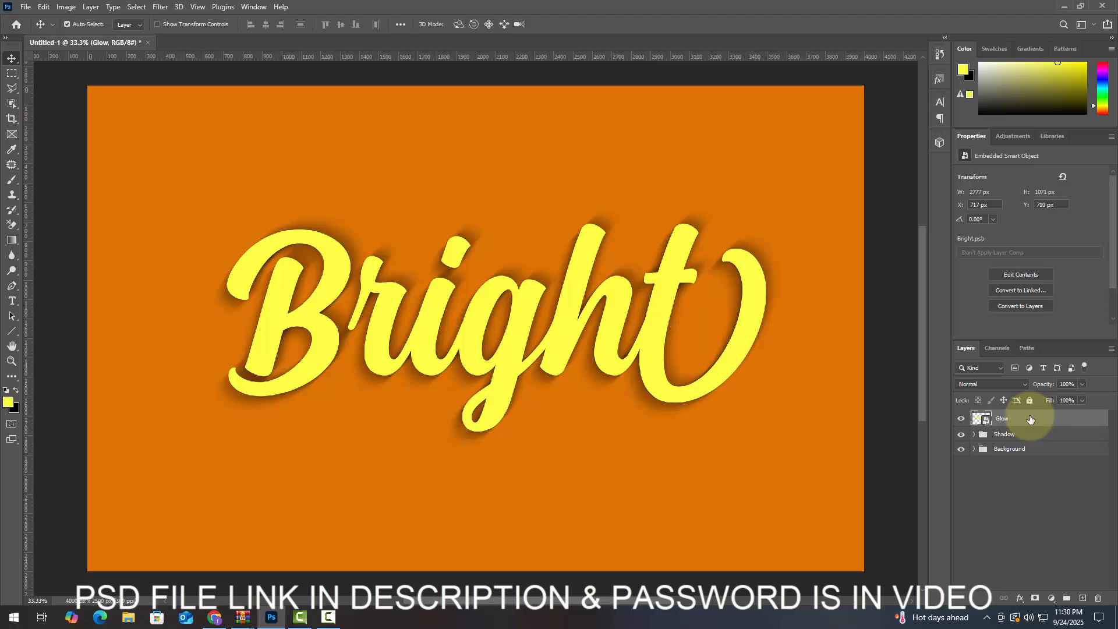
Set the opacity of the Glow layer to 80% in its blending options.
click(1019, 599)
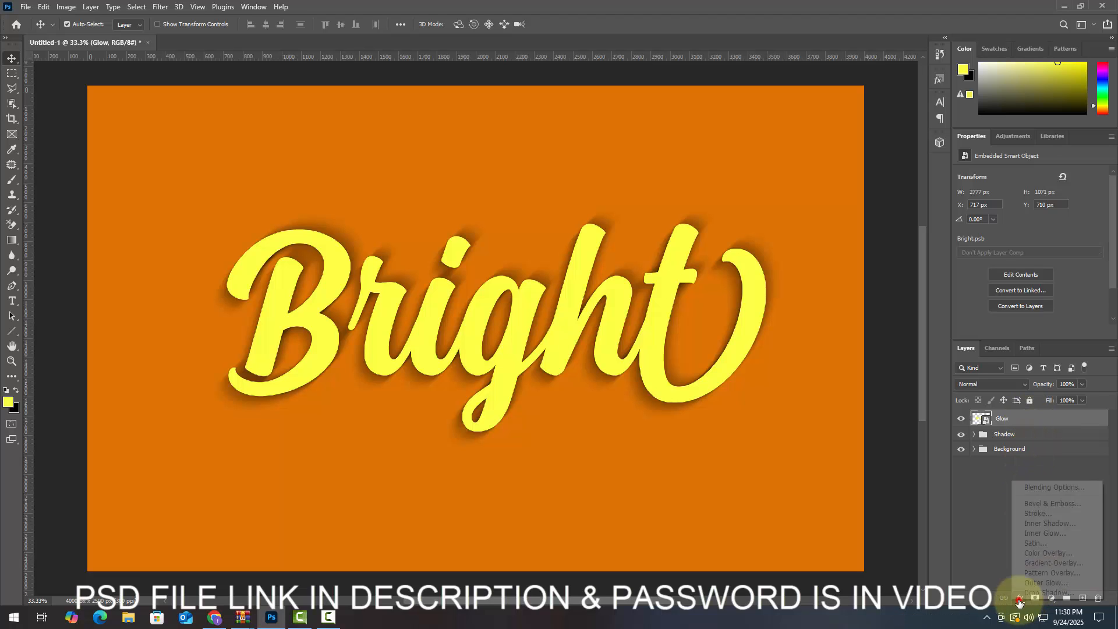
click(1039, 488)
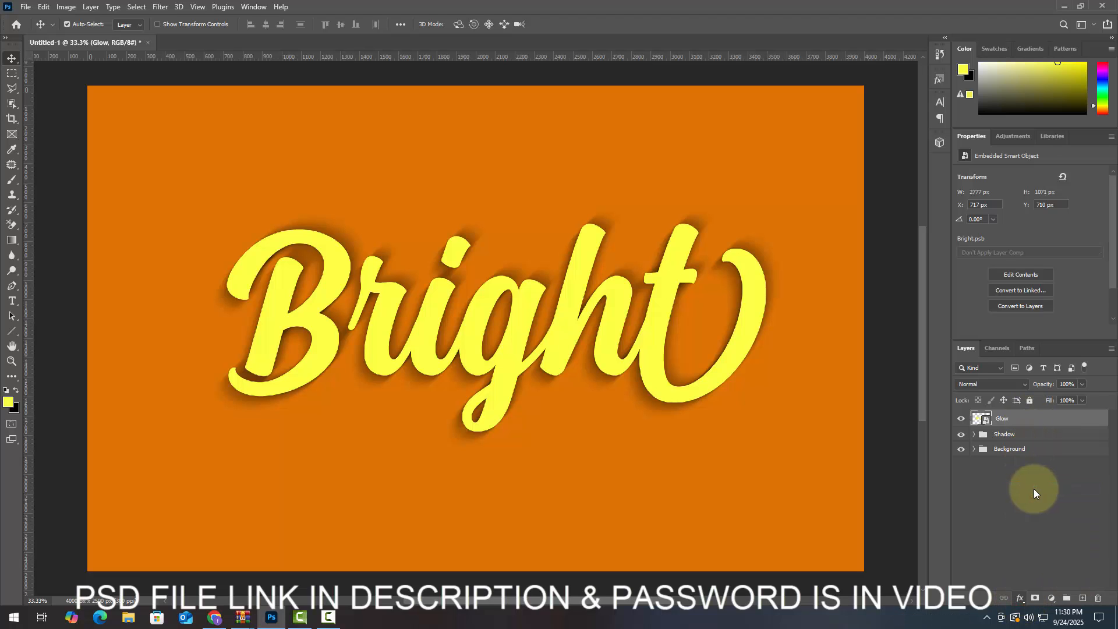
text(80)
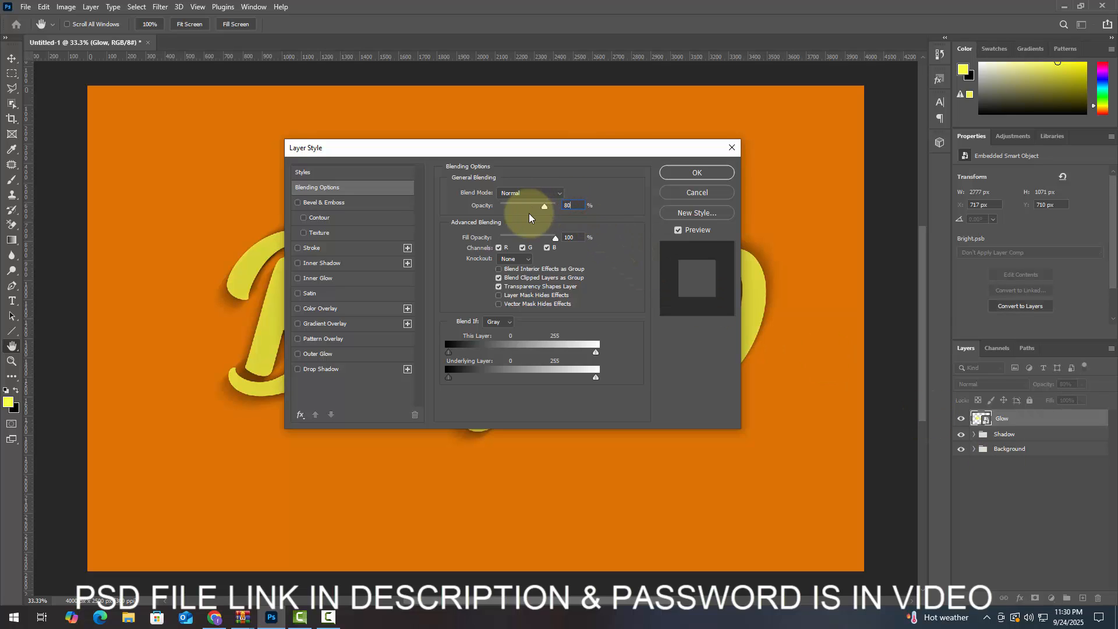
Add a Bevel & Emboss effect to the Glow layer with Chisel Hard technique, 50% depth and 0 px size.
click(360, 202)
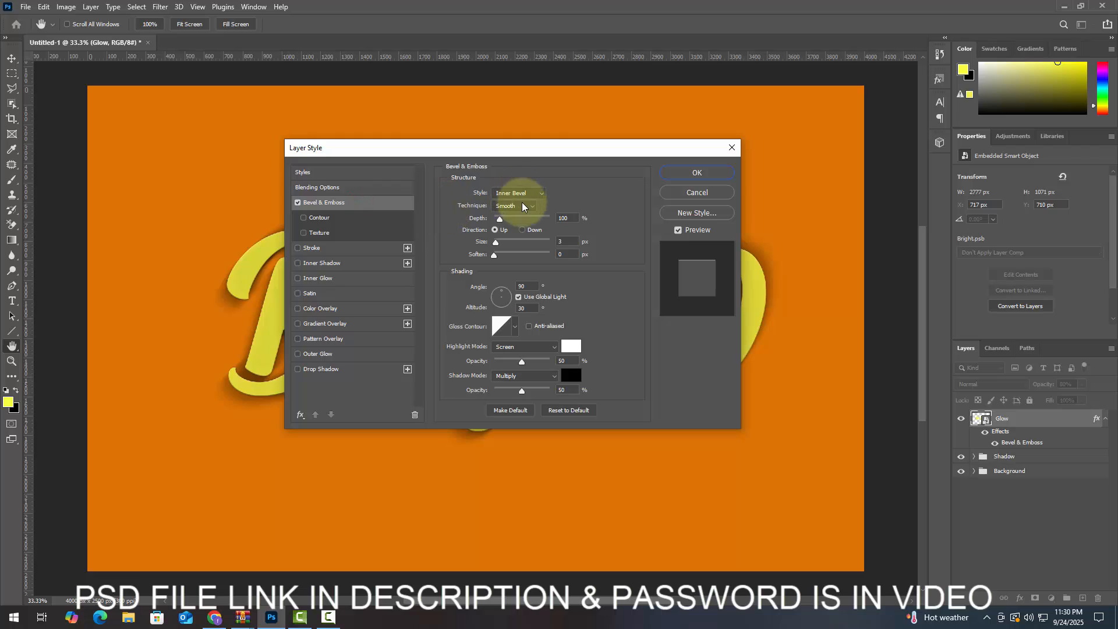
click(573, 218)
double_click(573, 218)
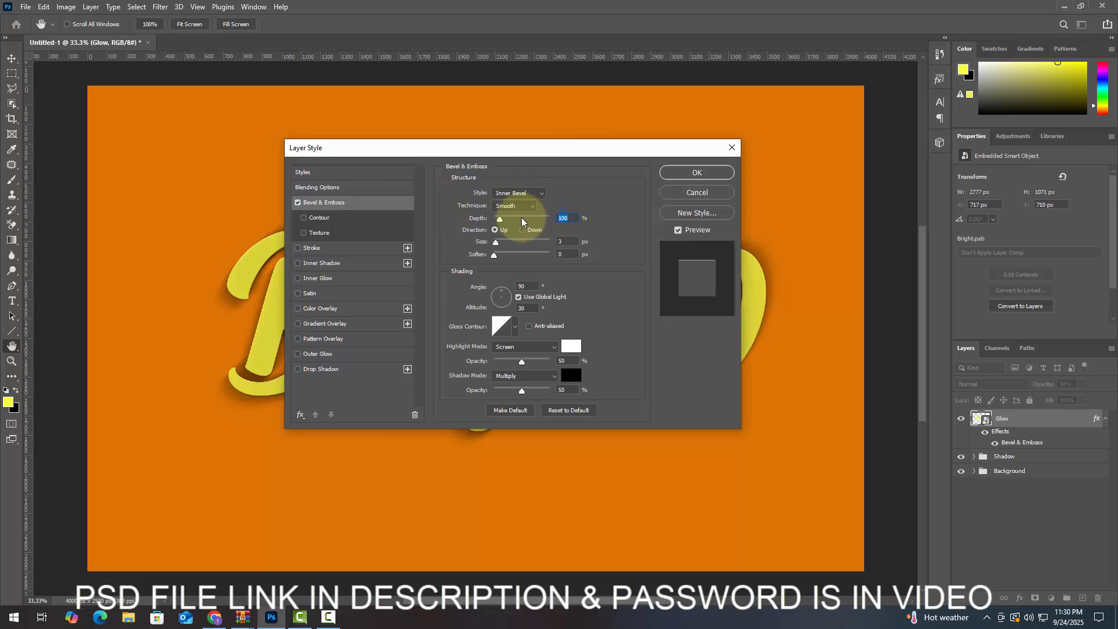
text(50)
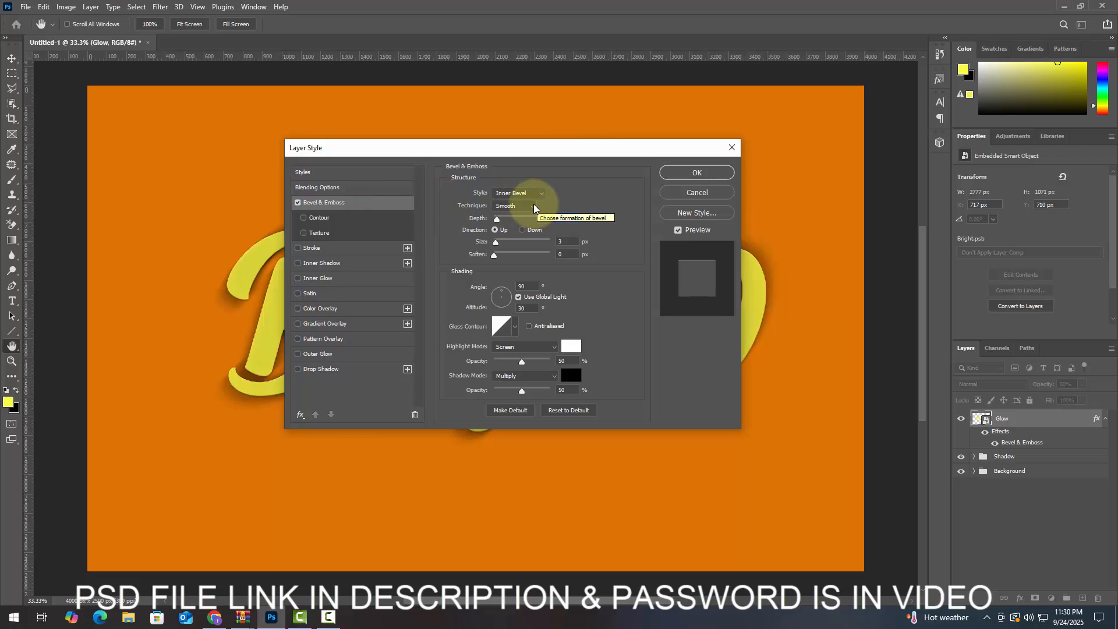
click(532, 206)
click(520, 224)
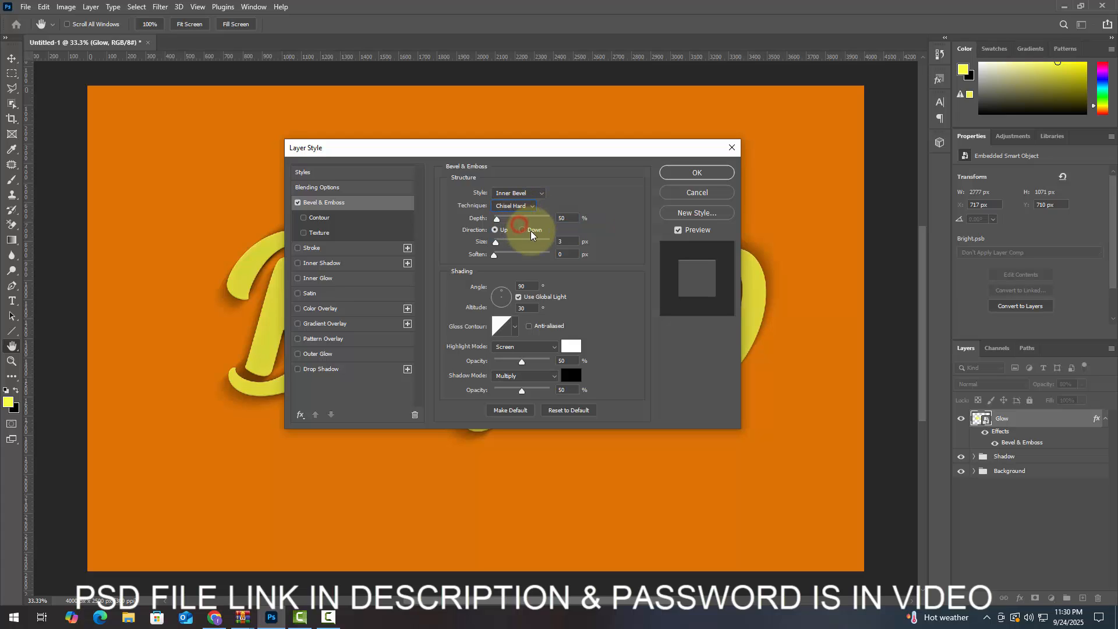
double_click(564, 241)
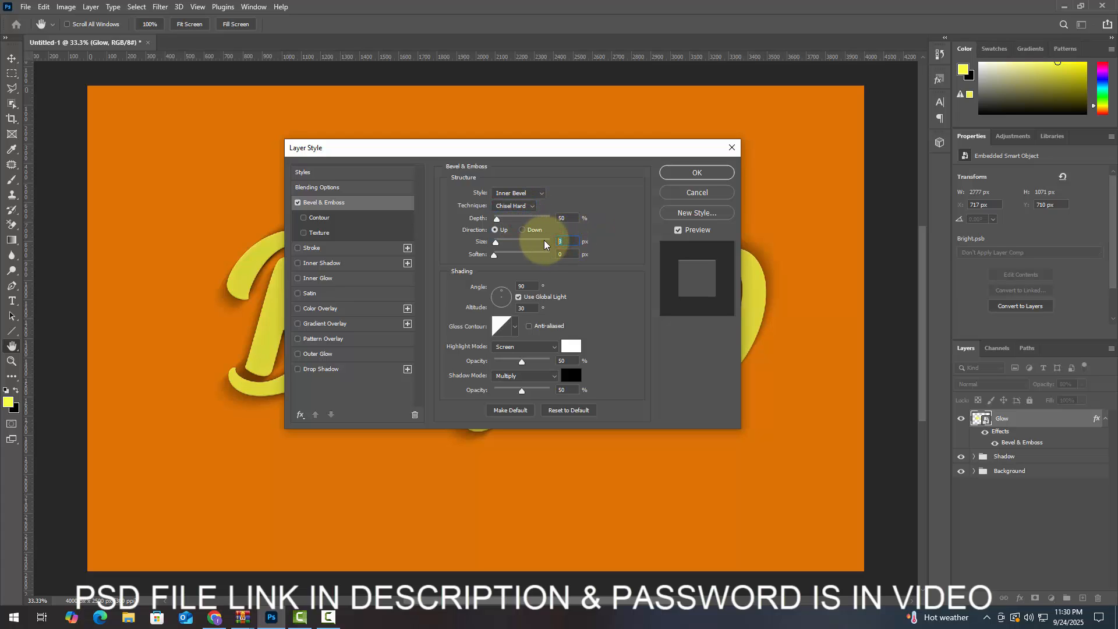
text(0)
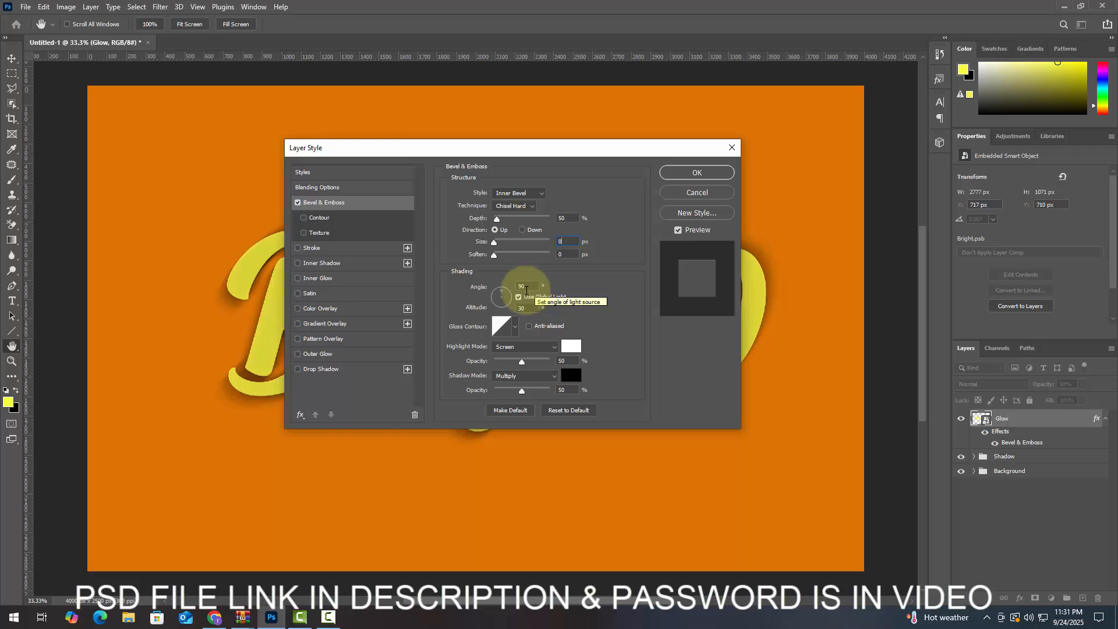
Set the bevel's highlight opacity to 34% and its shadow mode to Linear Burn.
double_click(570, 361)
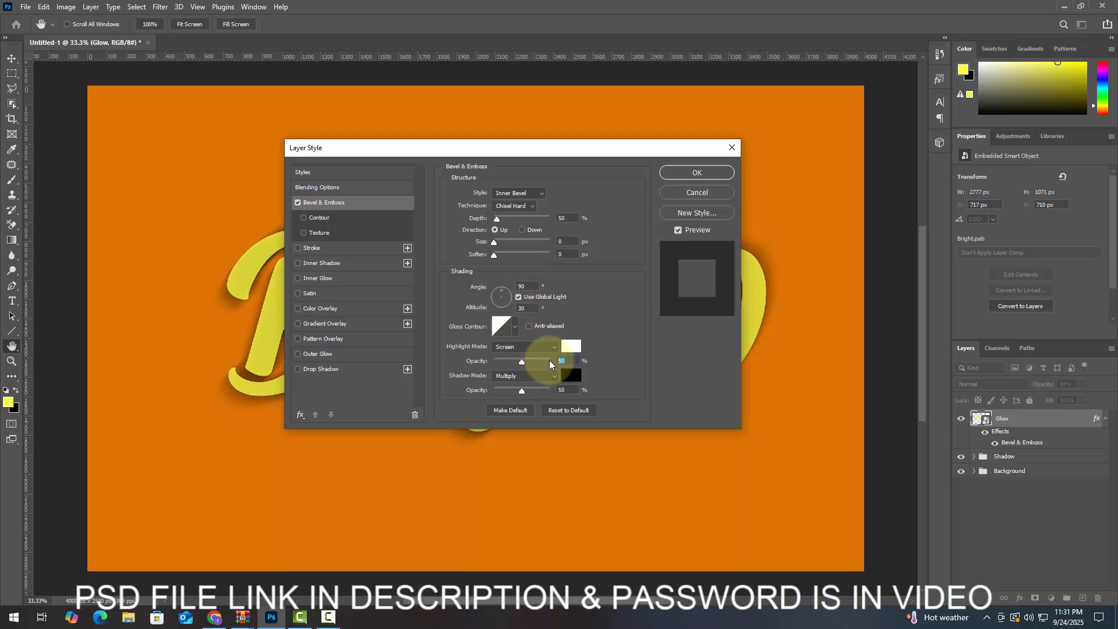
text(34)
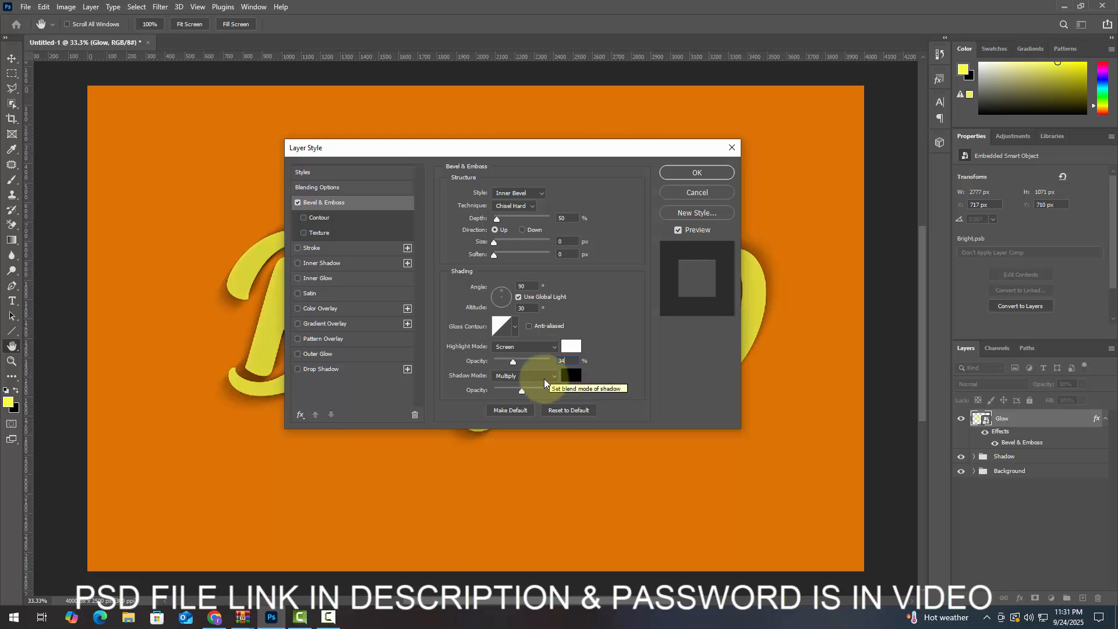
click(539, 376)
click(534, 379)
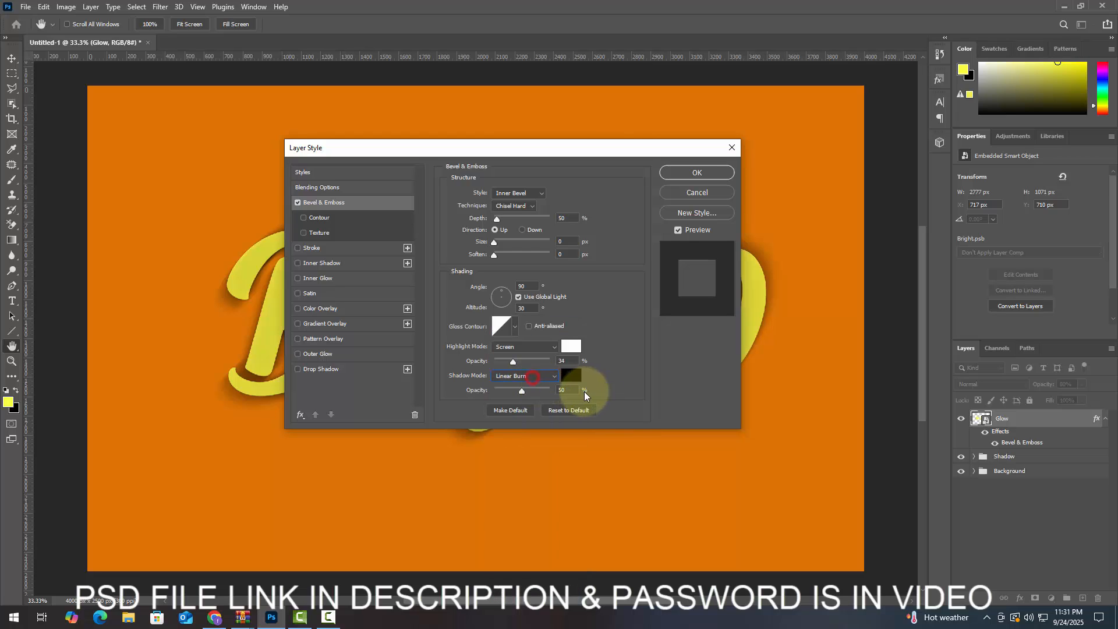
Set the bevel's shadow color to #2e2e2e and its shadow opacity to 59%.
double_click(577, 390)
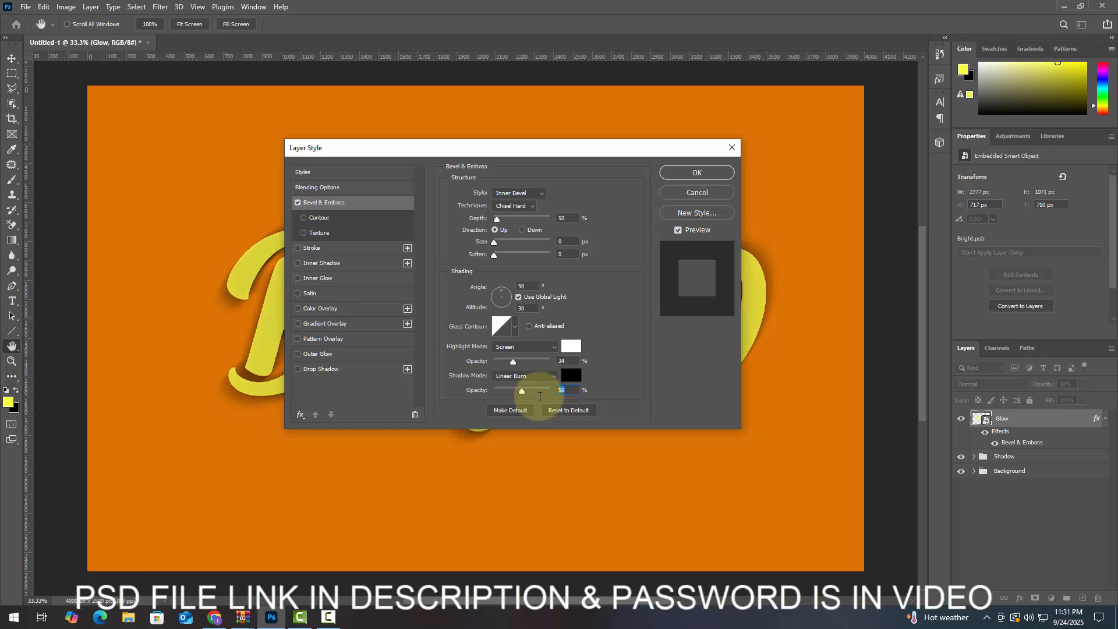
click(571, 375)
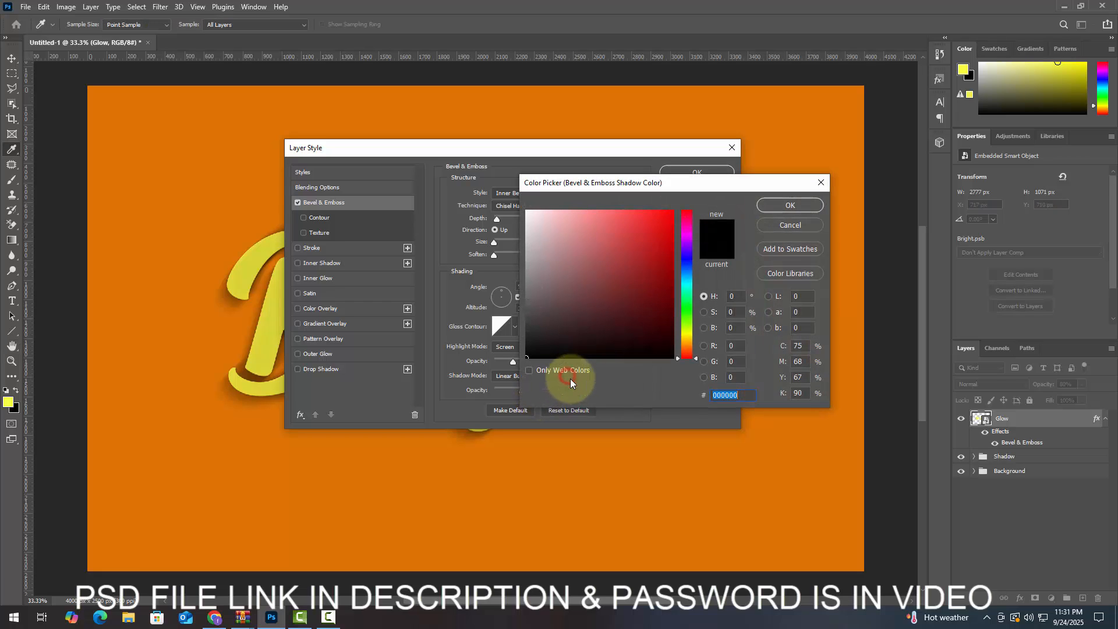
text(2e2e2e)
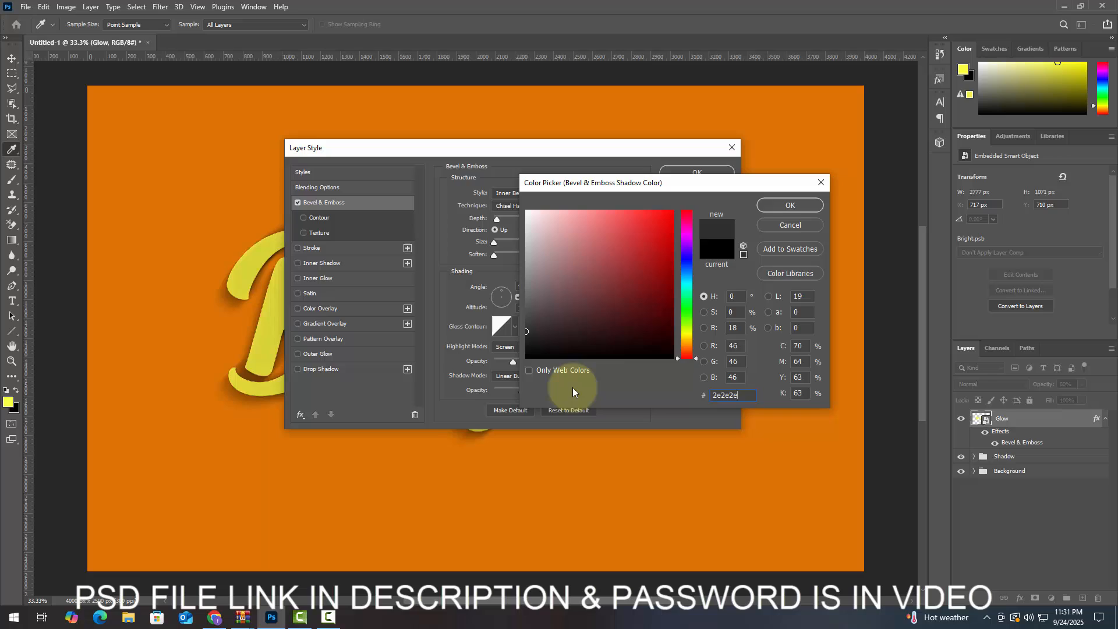
click(774, 204)
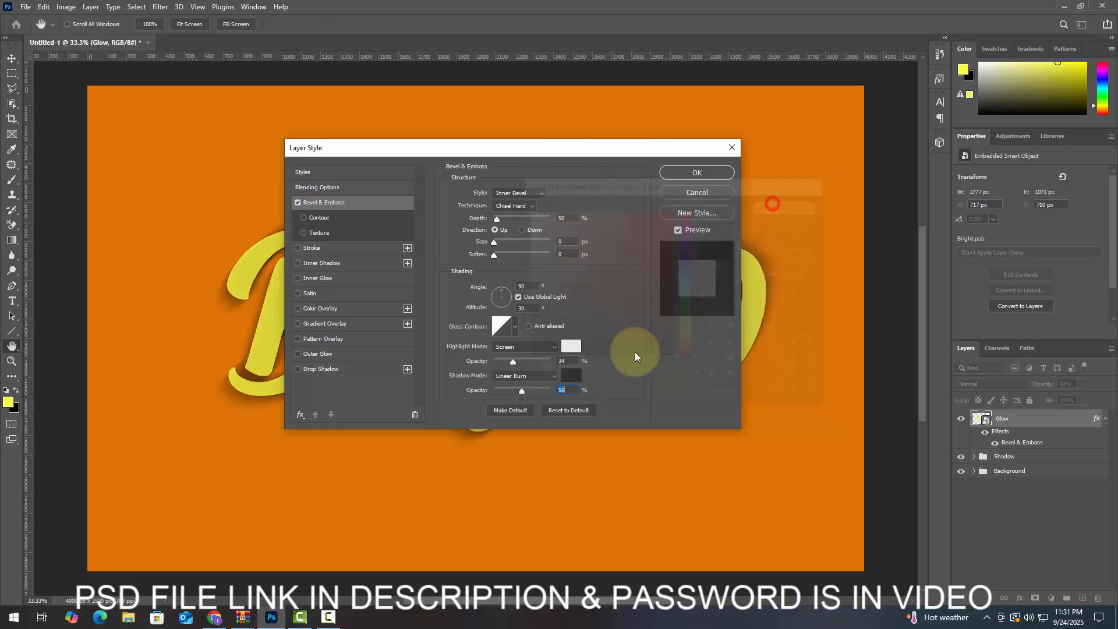
click(570, 391)
text(59)
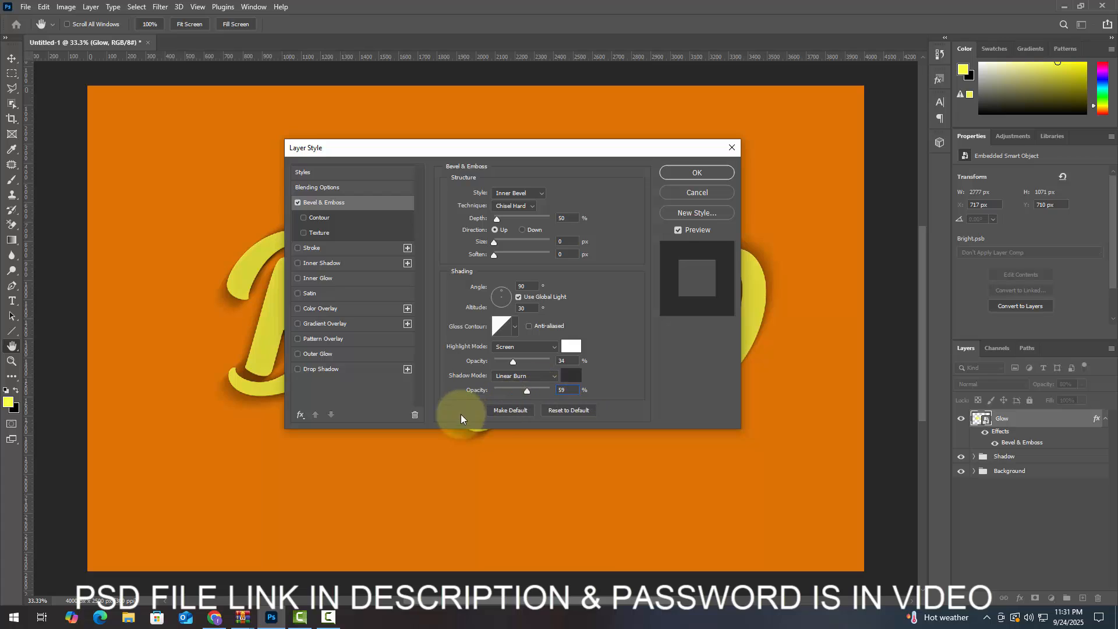
Add a Drop Shadow effect to the Glow layer with Overlay blend mode, color #fffe08 and 68% opacity.
click(345, 368)
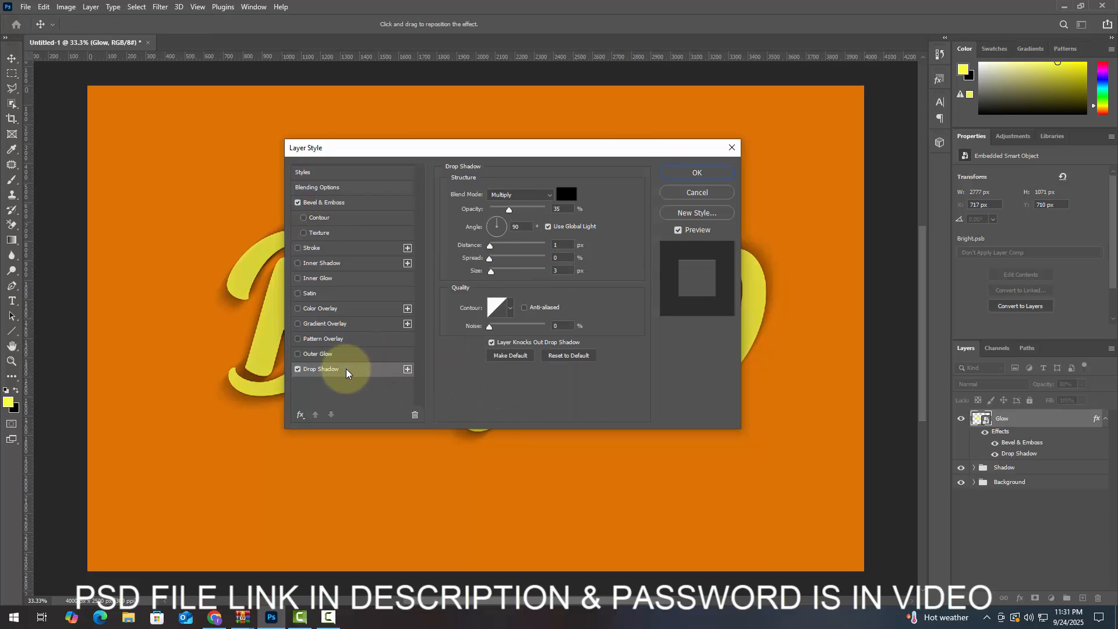
click(511, 194)
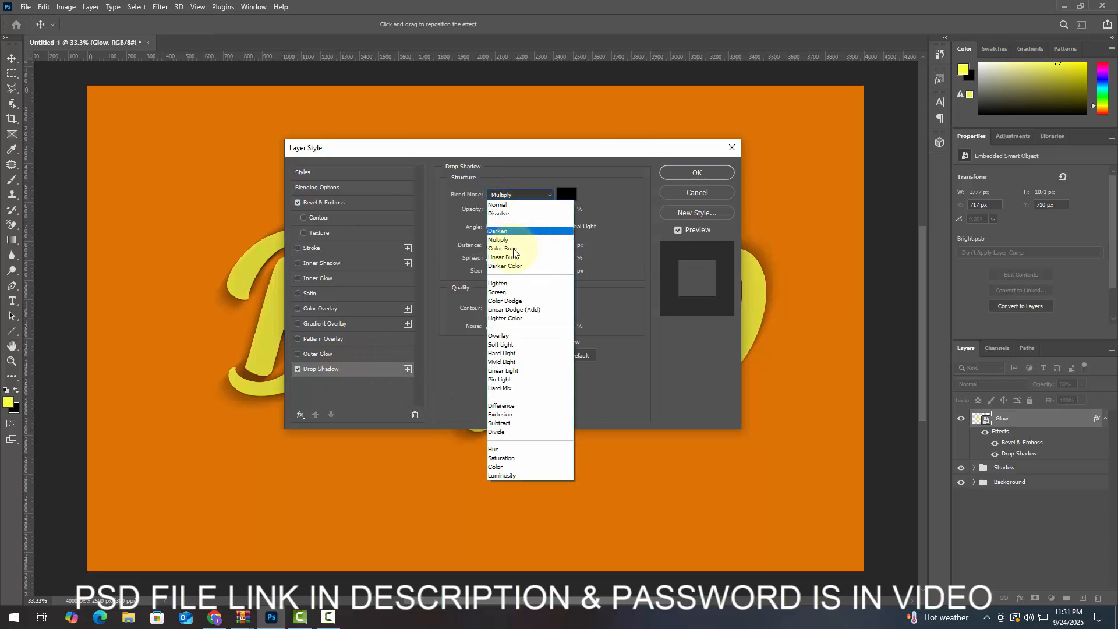
click(499, 336)
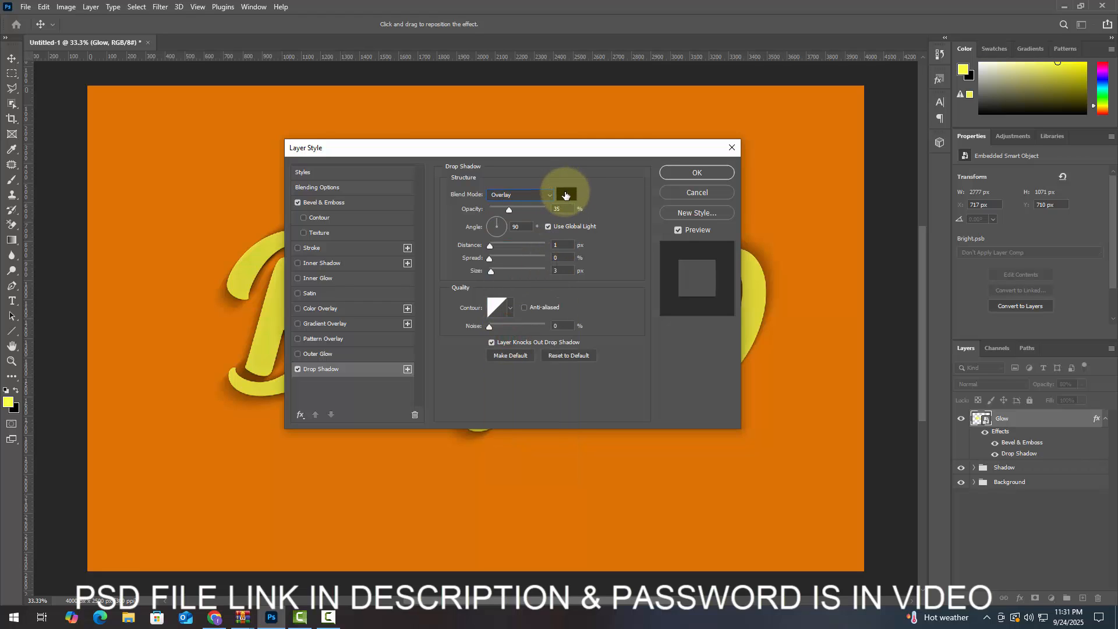
click(565, 195)
click(724, 394)
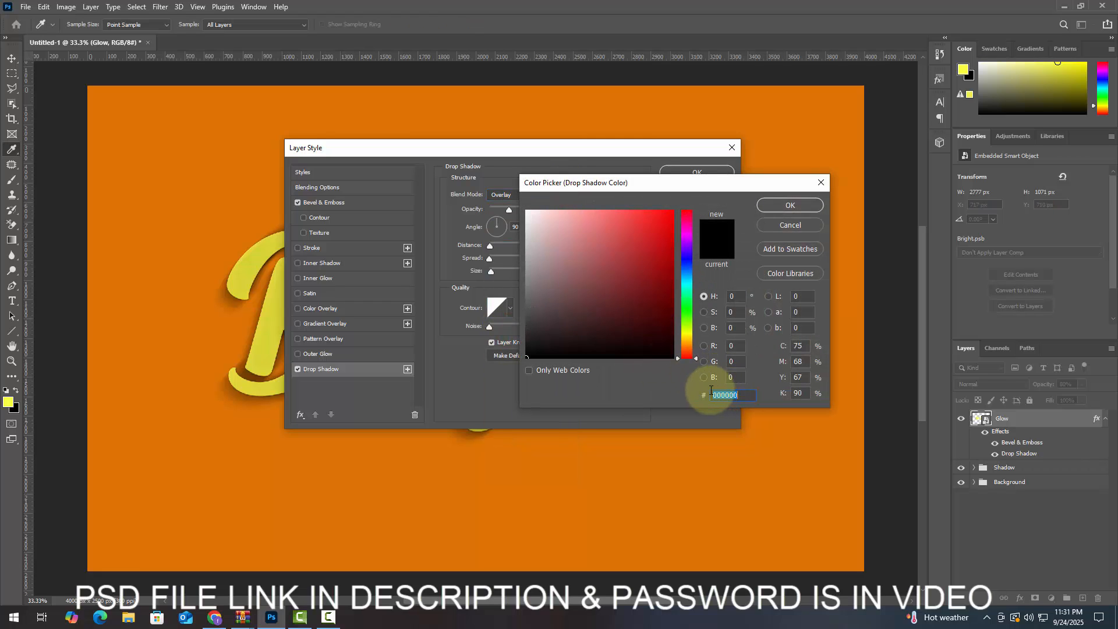
text(fffe08)
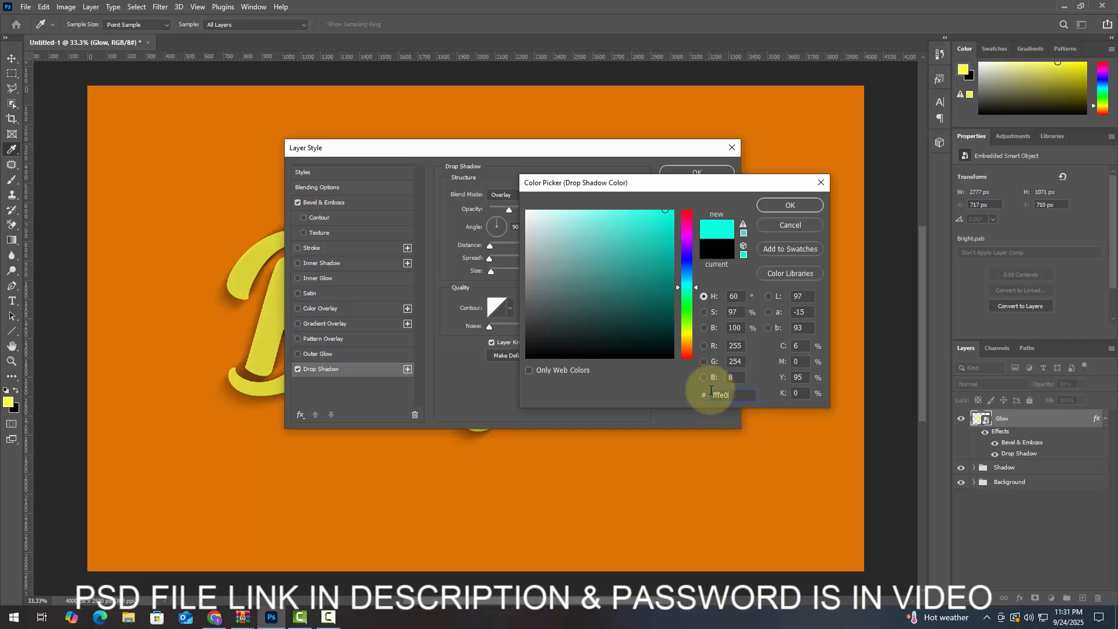
click(791, 205)
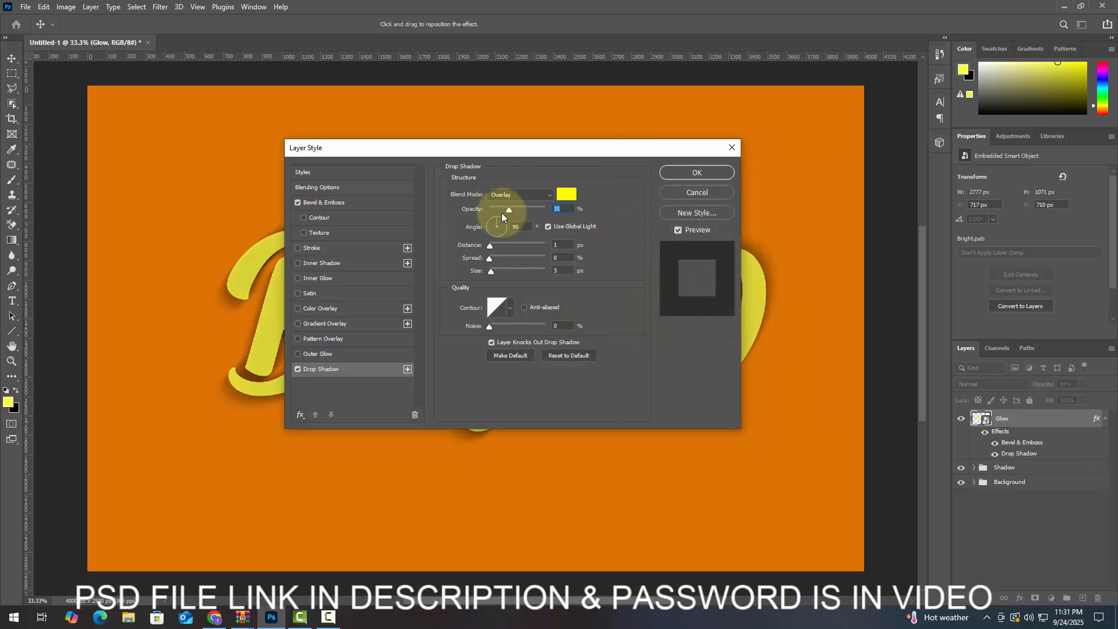
text(68)
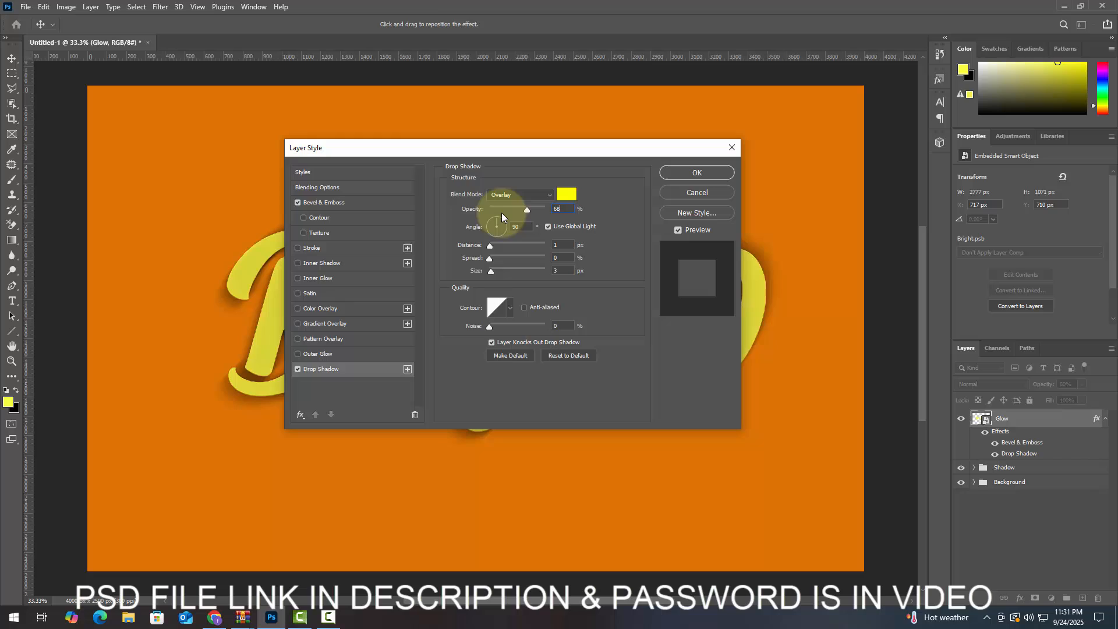
Turn off global light for the drop shadow, set its angle to -131°, distance 51 px and size 103 px, and apply the style.
click(548, 227)
click(466, 228)
text(-131)
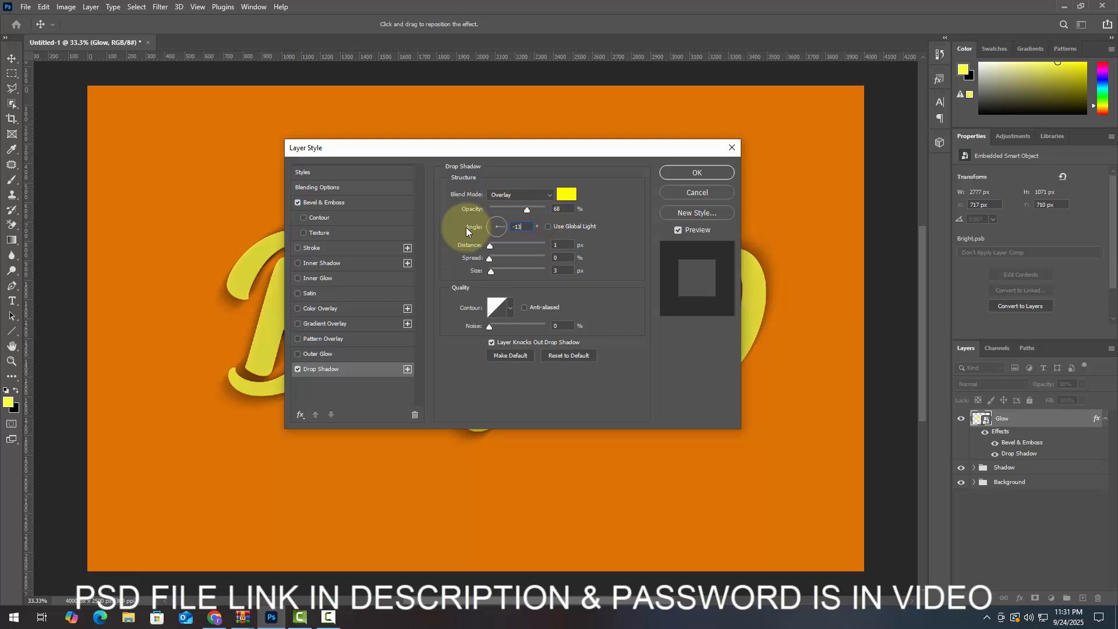
double_click(569, 245)
text(51)
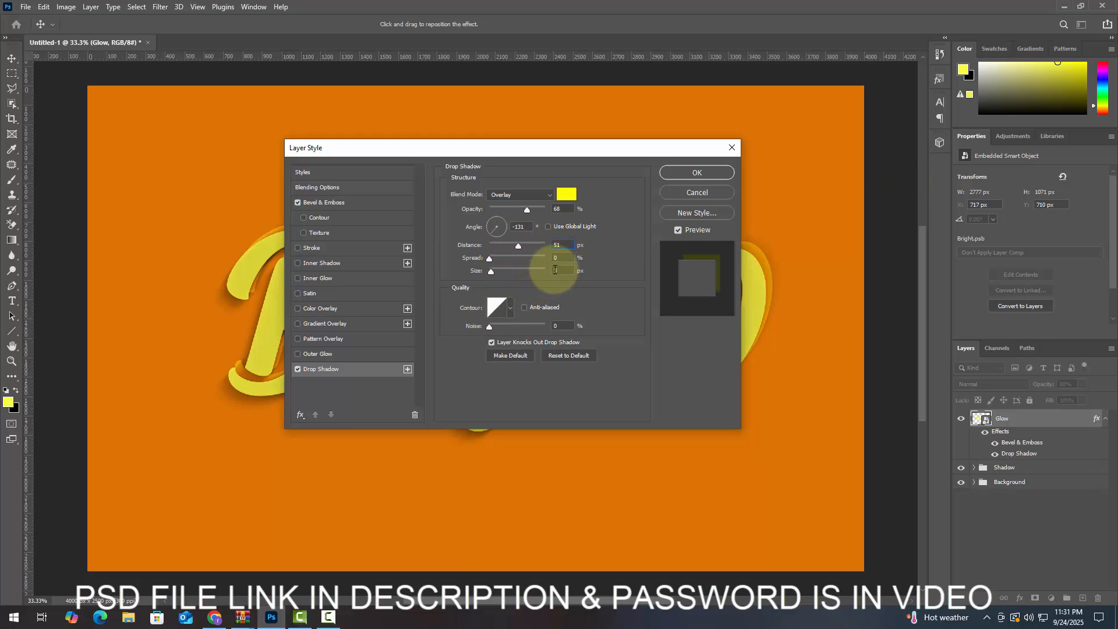
text(103)
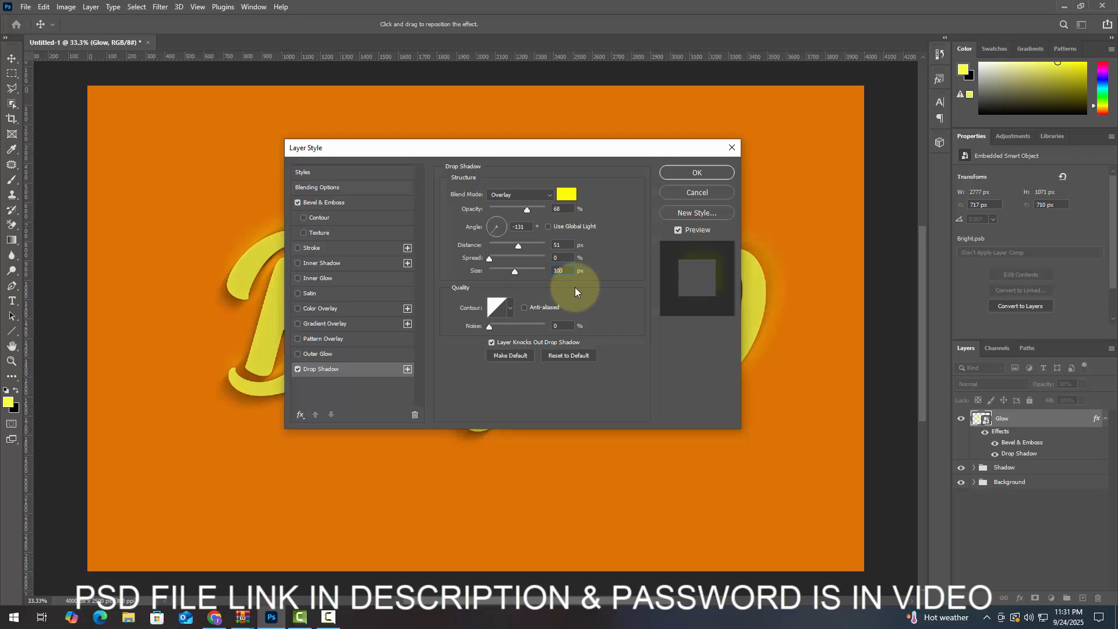
double_click(564, 326)
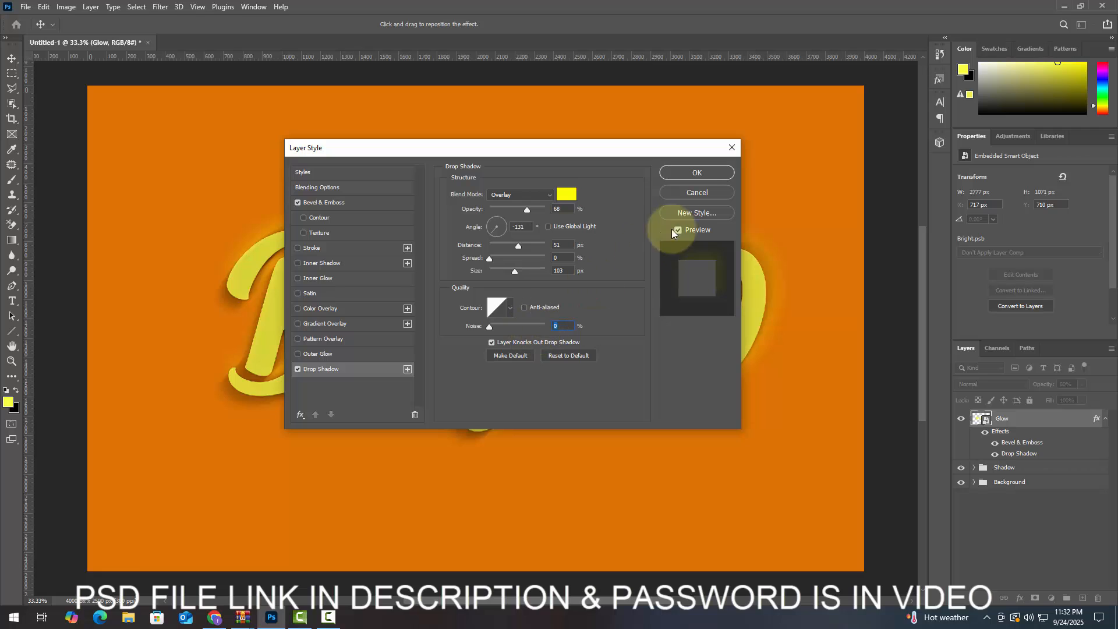
click(696, 172)
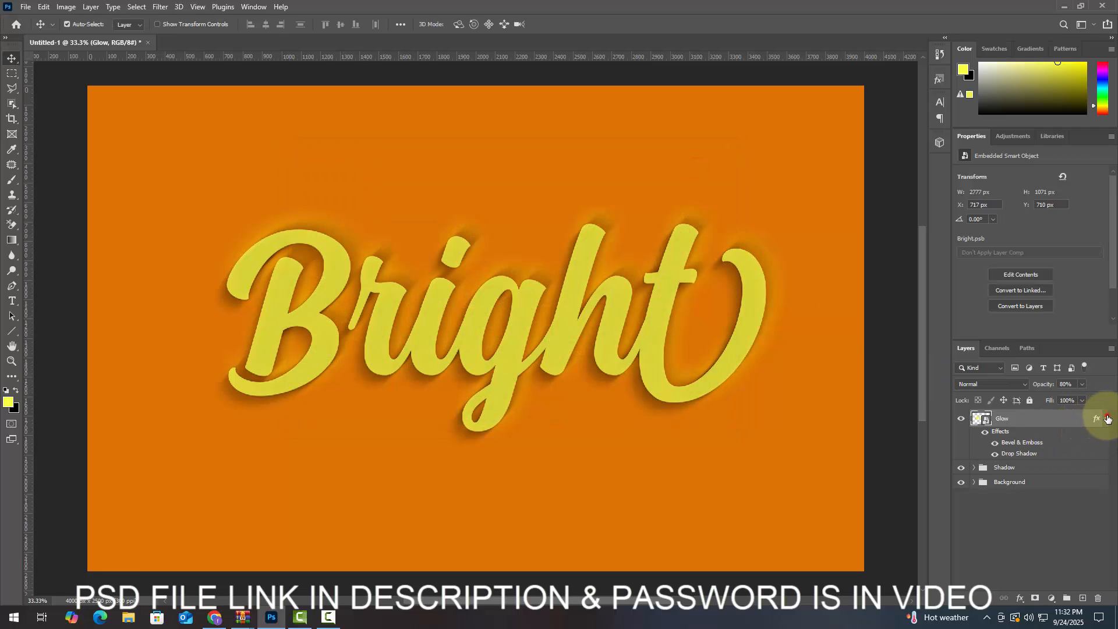
Collapse the Glow layer's effects list and duplicate the layer directly above the original.
click(1105, 418)
key(alt)
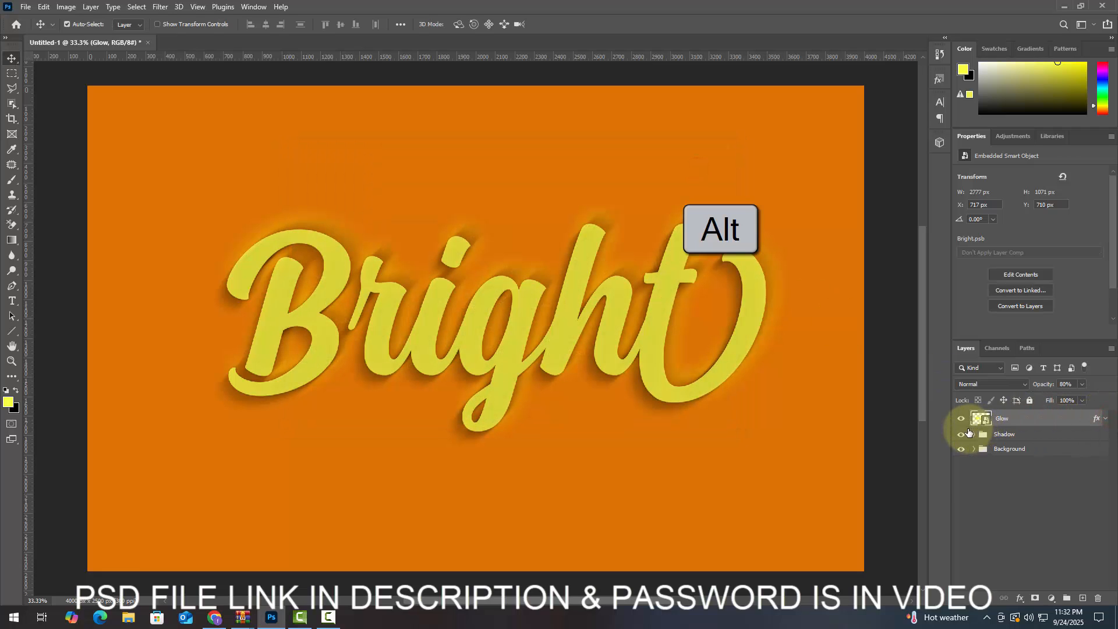
drag(965, 426, 962, 429)
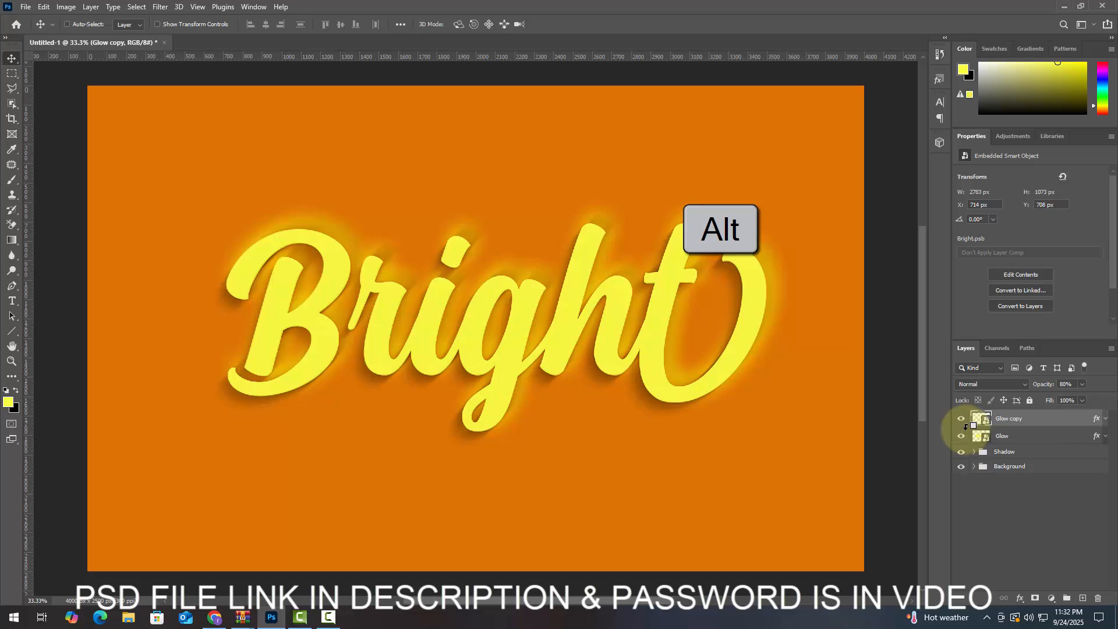
Put the original Glow layer into a new group named Glow.
click(1013, 435)
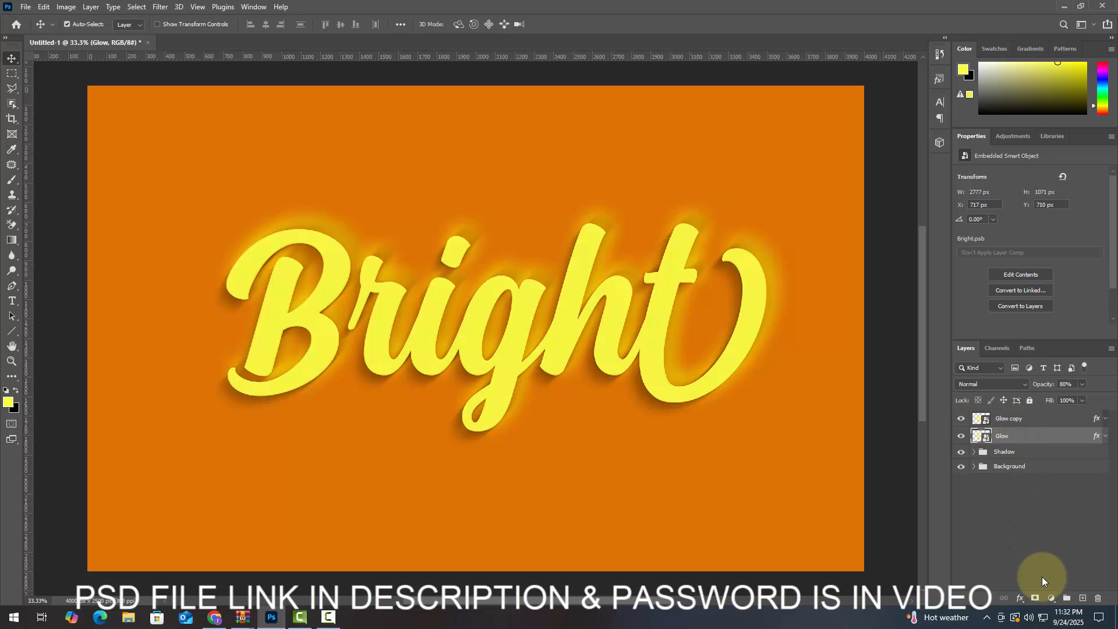
click(1066, 598)
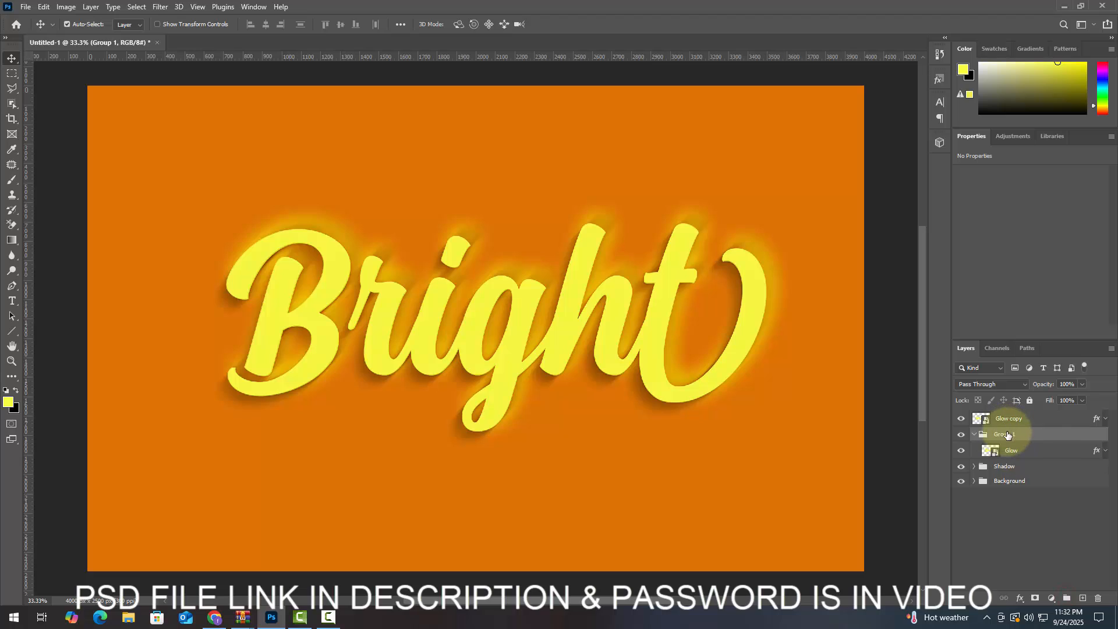
double_click(1007, 434)
text(Glow)
key(Return)
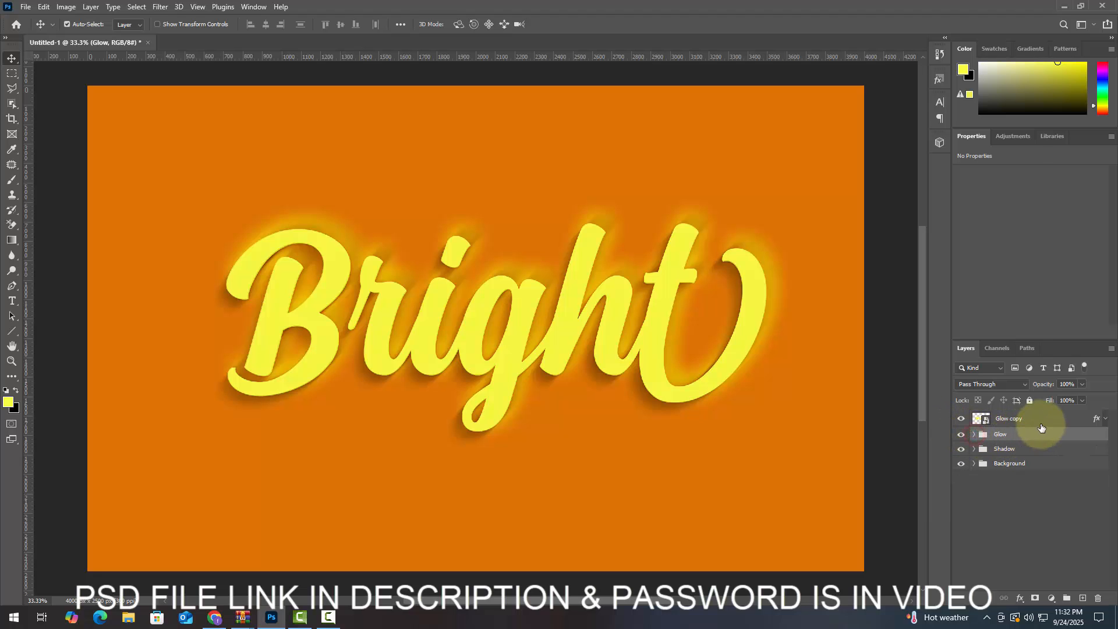
Clear the layer style of the Glow copy layer and rename the layer 3D.
right_click(1041, 418)
click(966, 425)
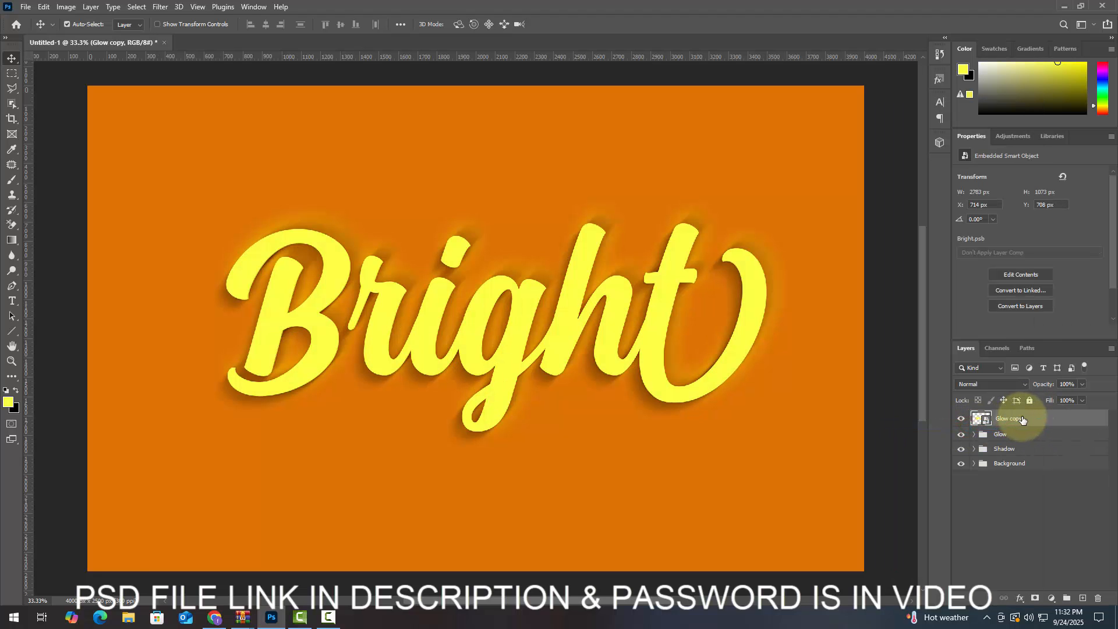
double_click(1013, 418)
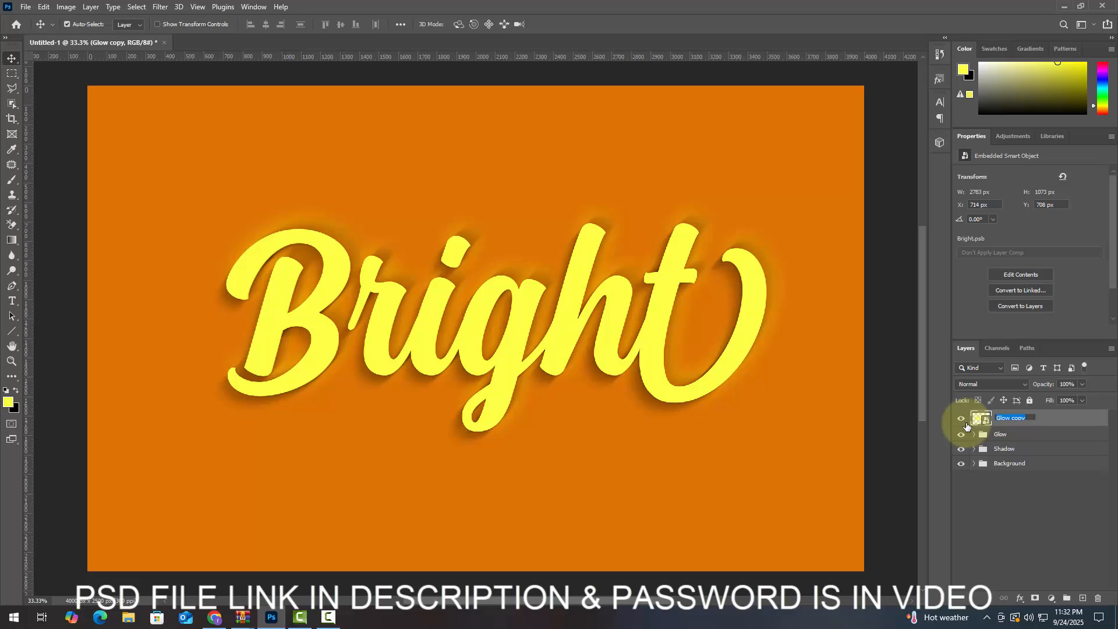
key(Return)
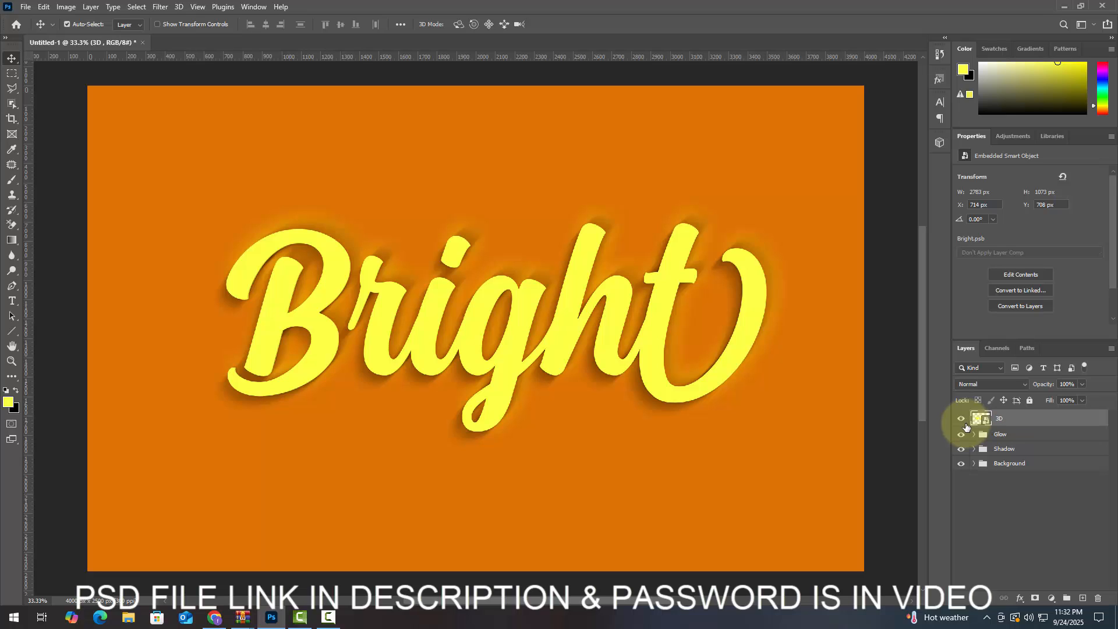
Add a Bevel & Emboss effect to the 3D layer with Smooth technique, 100% depth and 15 px size.
click(1019, 598)
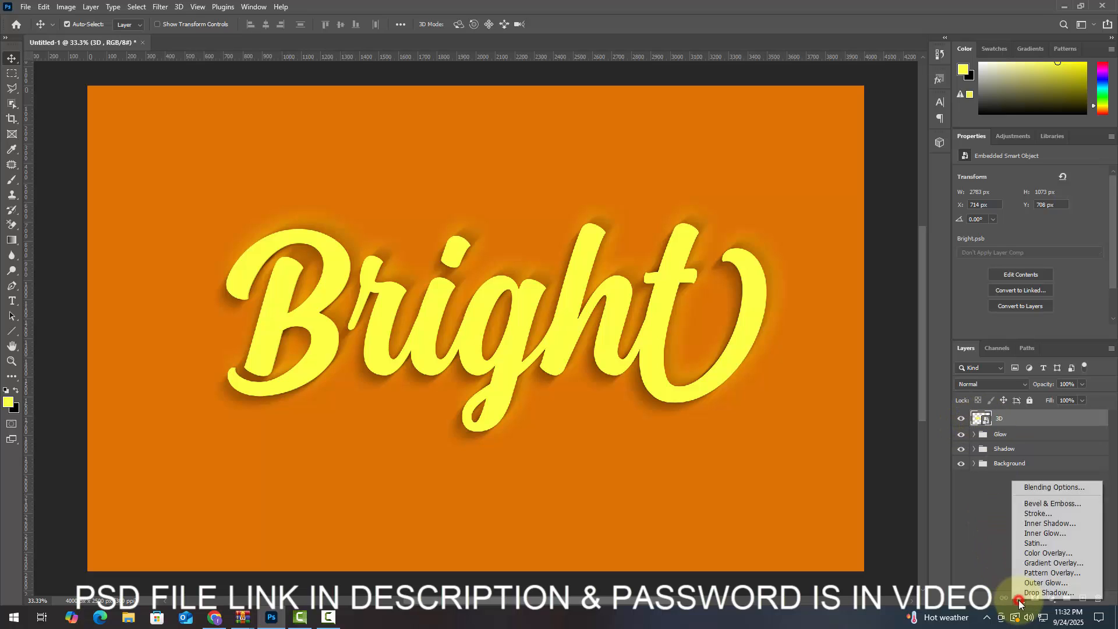
click(1054, 489)
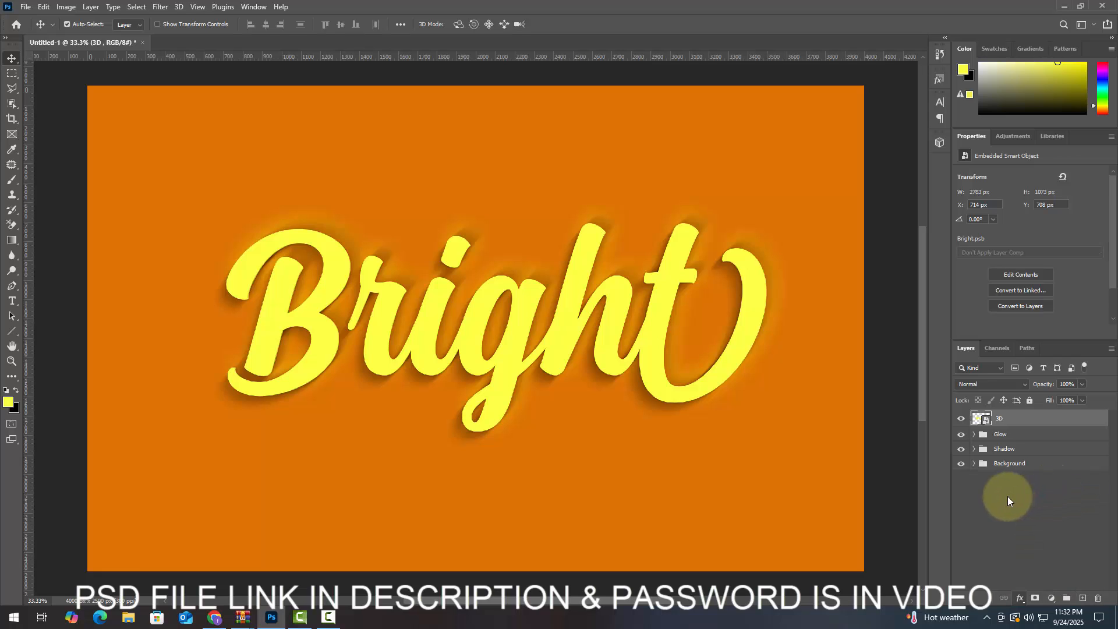
click(578, 238)
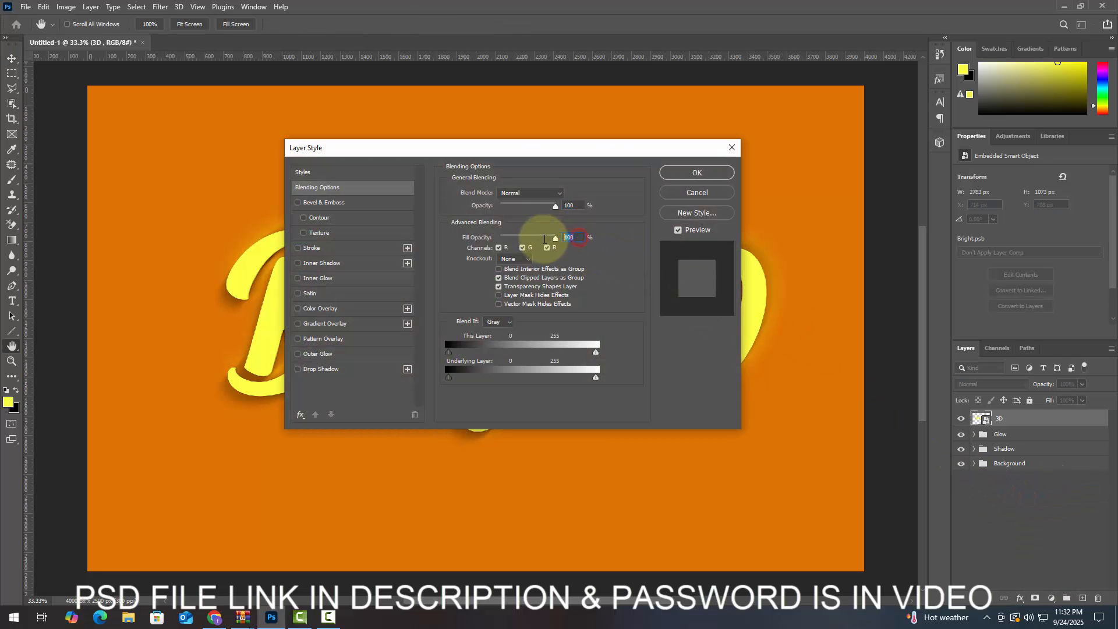
click(335, 202)
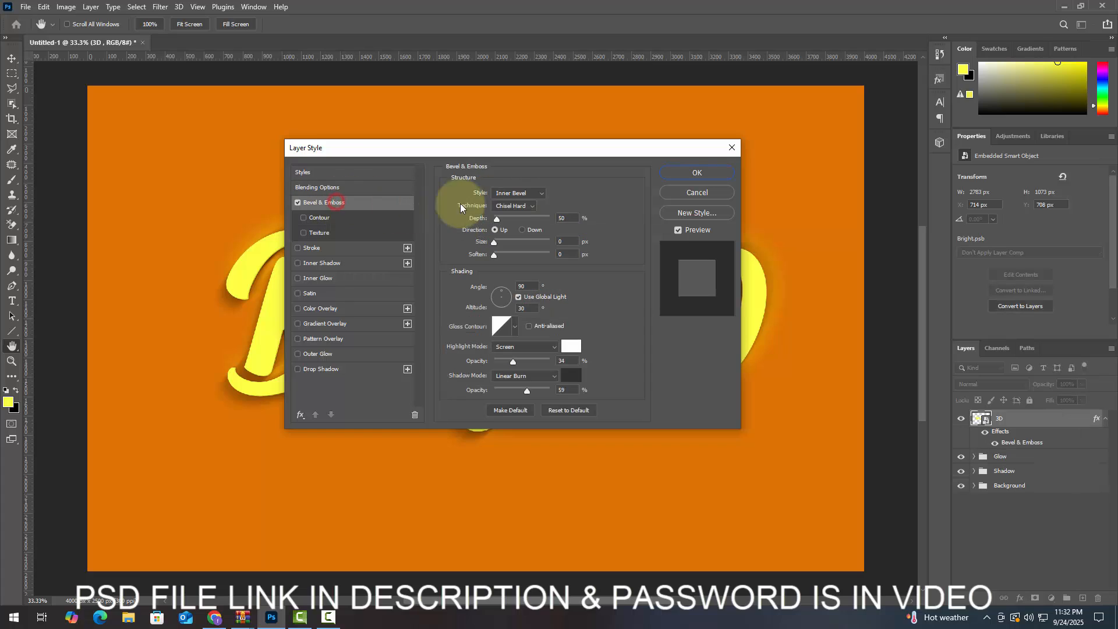
click(522, 205)
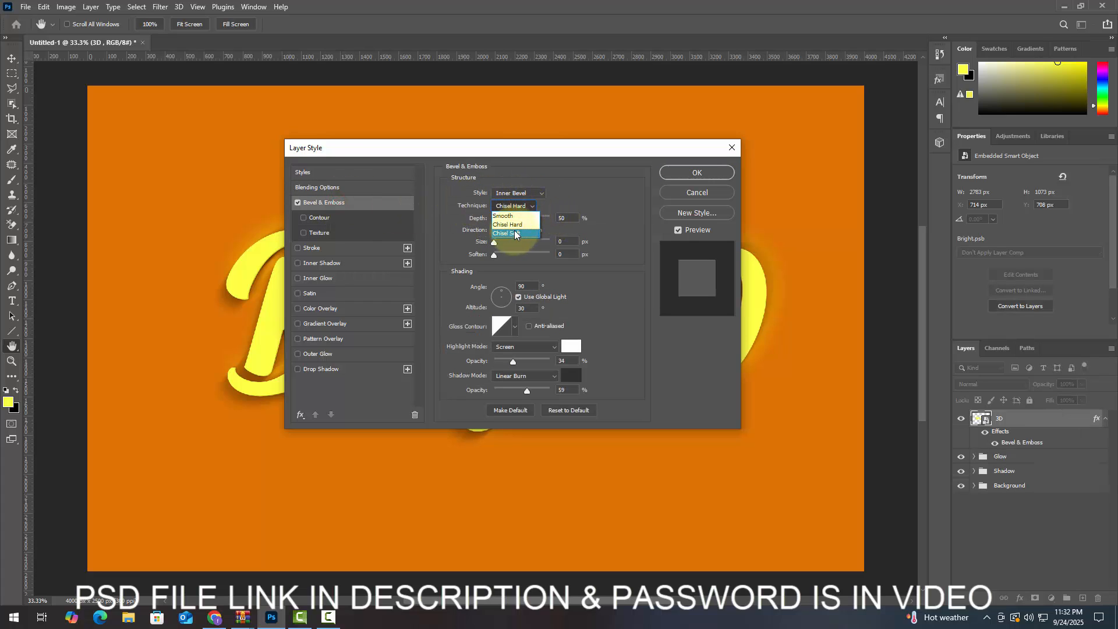
click(515, 214)
click(565, 218)
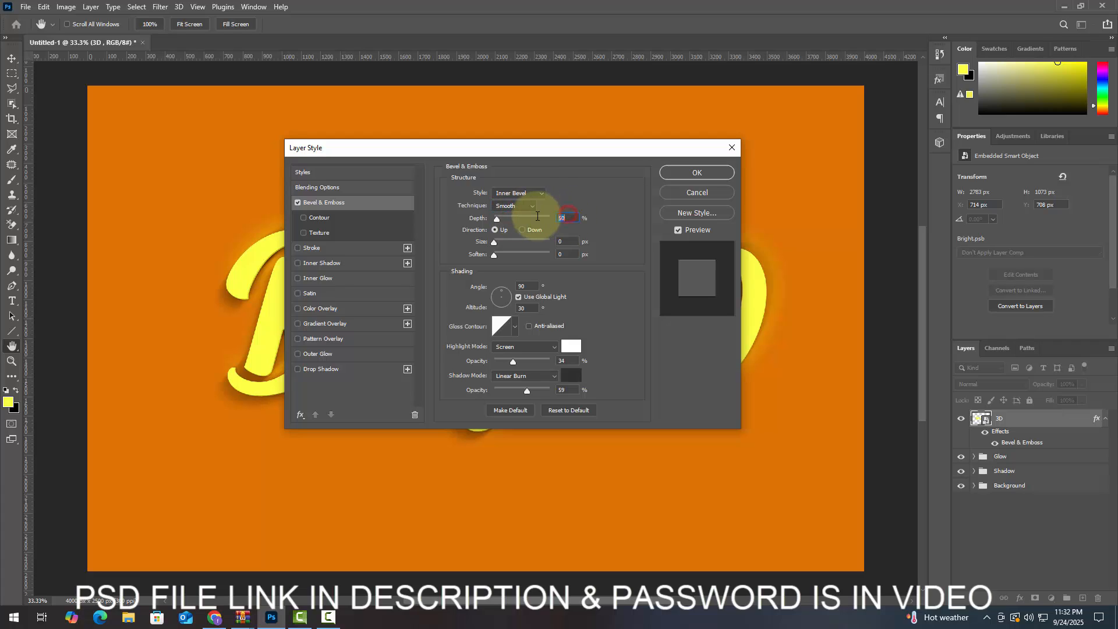
text(100)
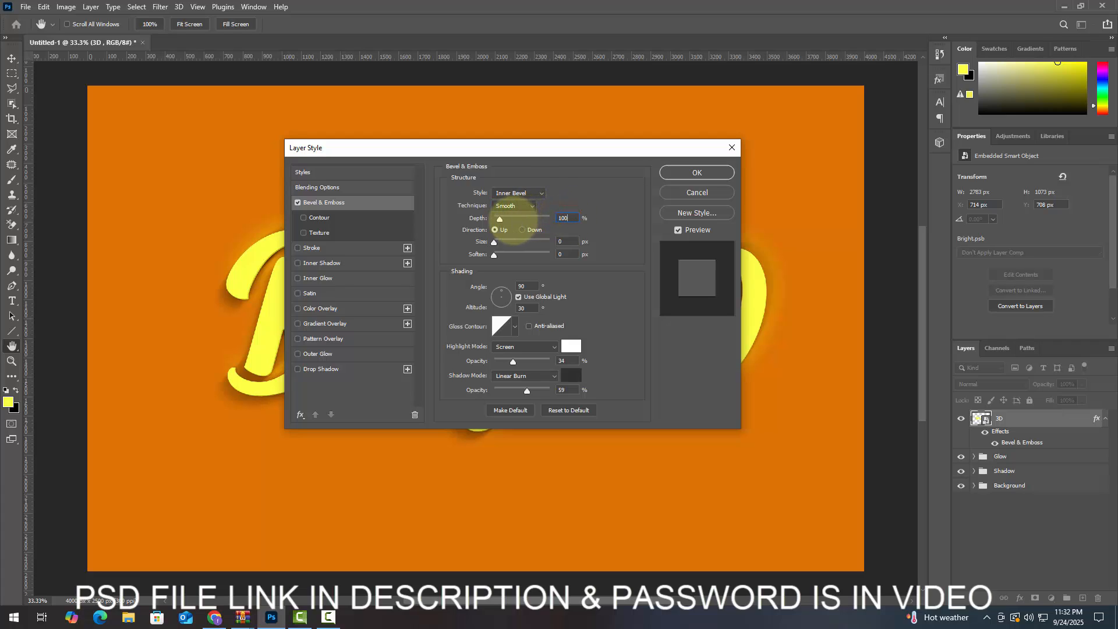
click(570, 240)
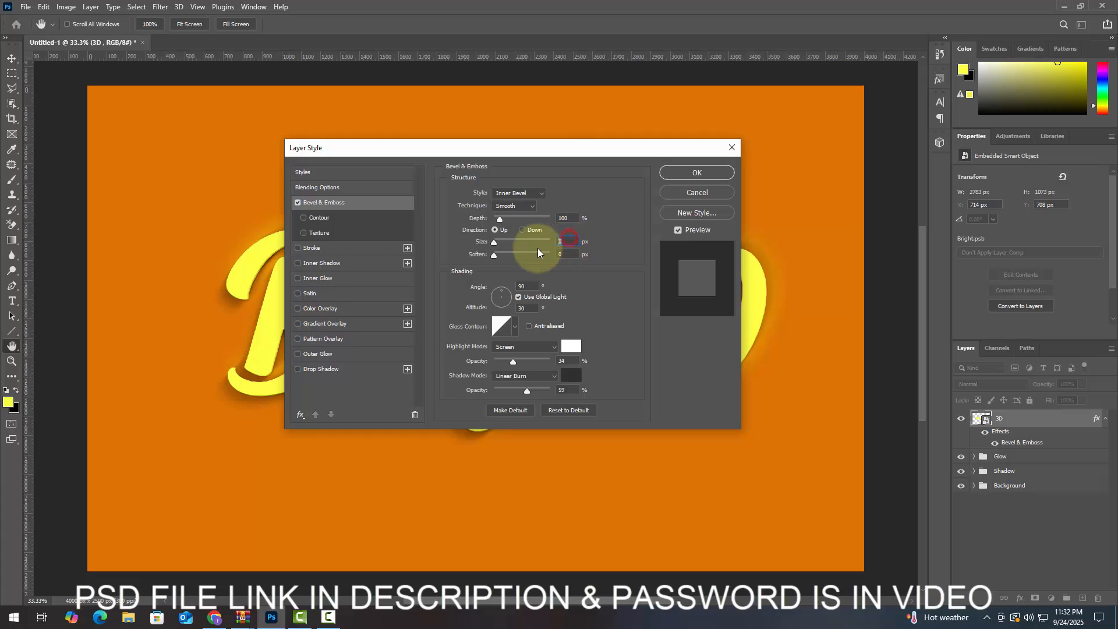
text(15)
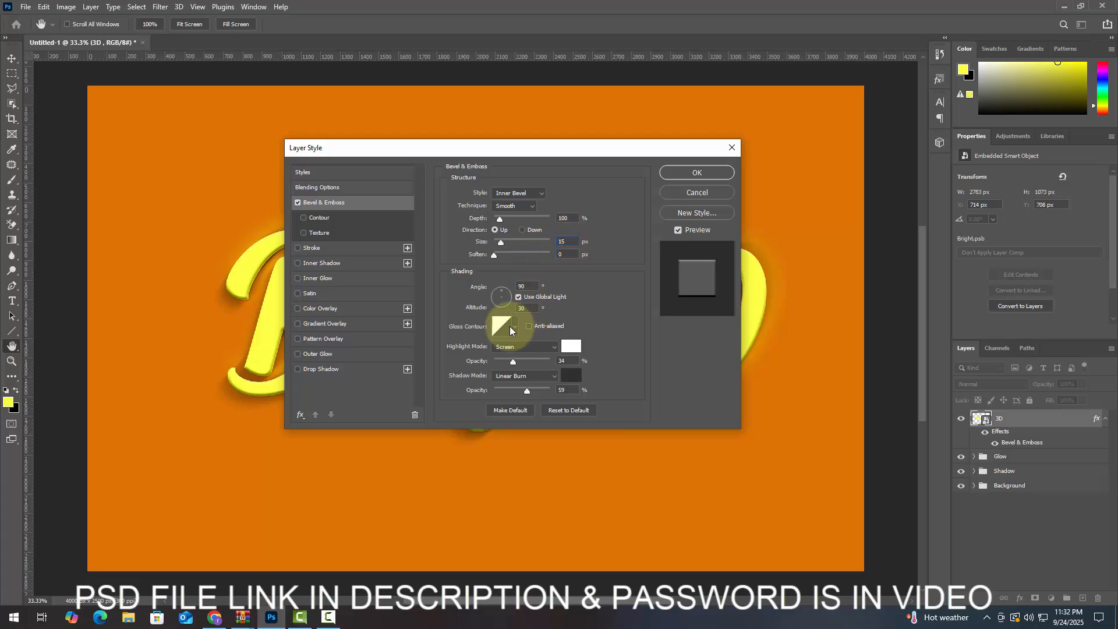
Set the 3D layer's bevel highlight opacity to 50% and its shadow mode to Multiply.
double_click(564, 361)
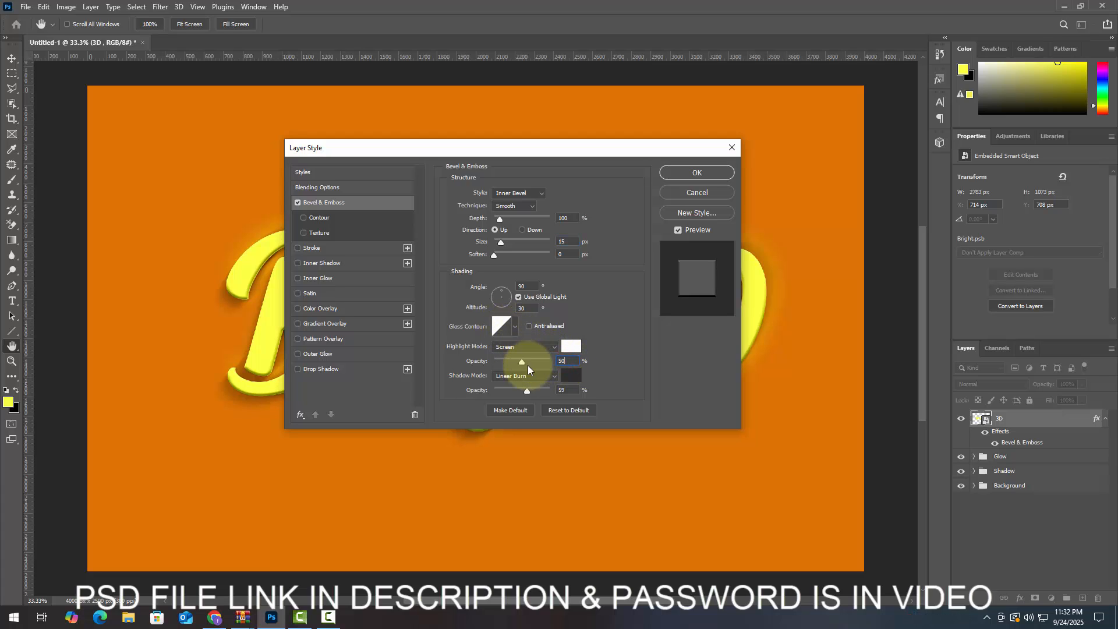
click(530, 376)
click(530, 377)
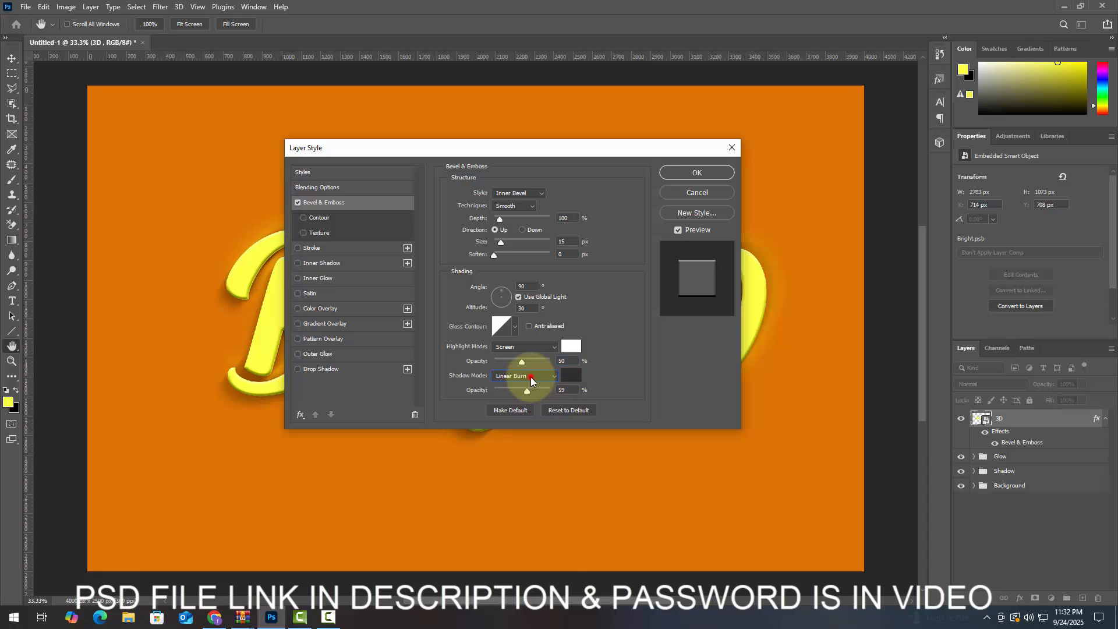
click(525, 359)
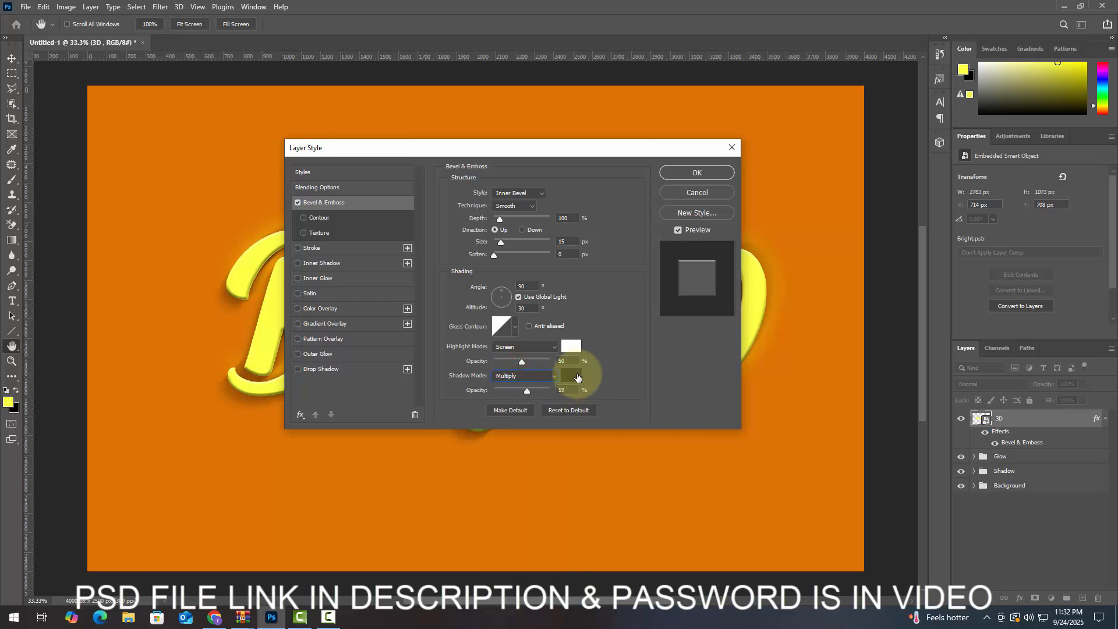
Set the 3D layer's bevel shadow color to black (#000000) and its shadow opacity to 50%.
click(576, 376)
drag(652, 350, 693, 374)
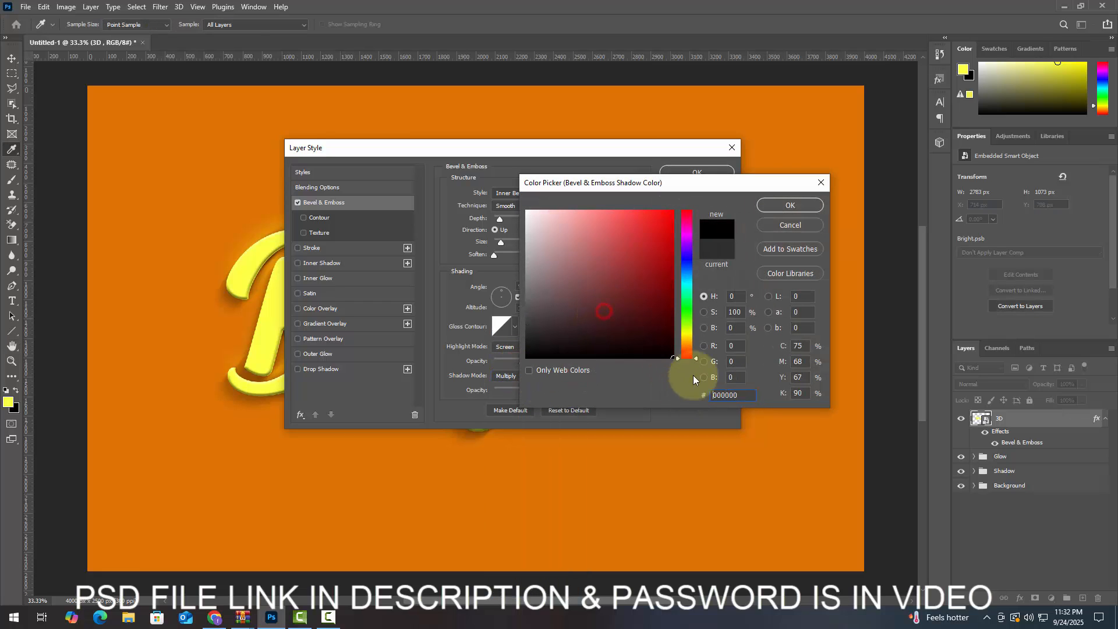
click(780, 206)
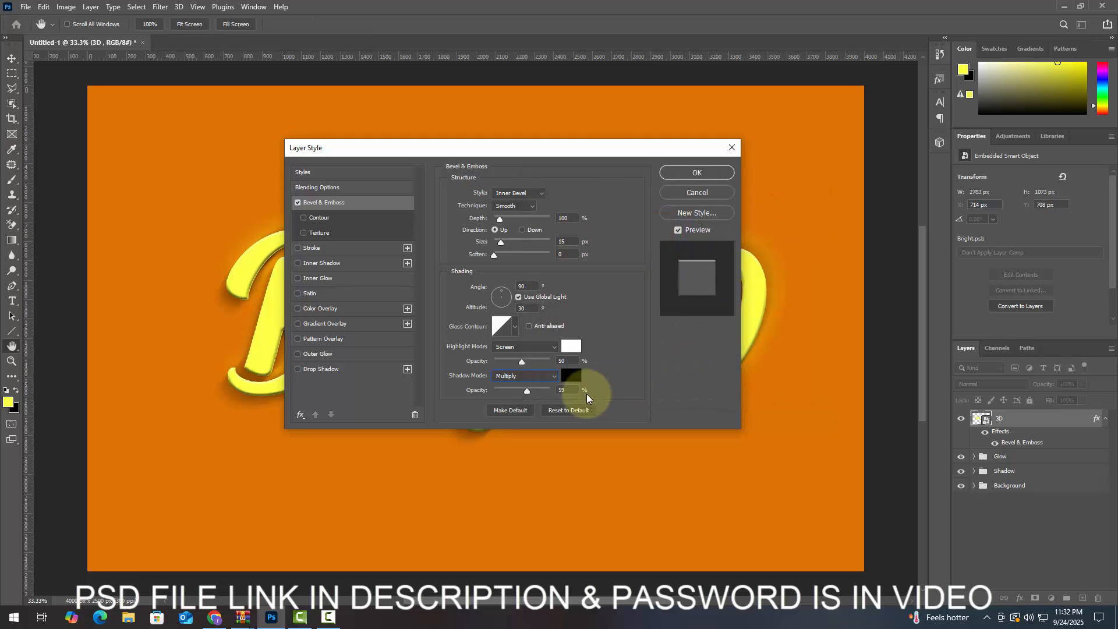
key(Tab)
text(50)
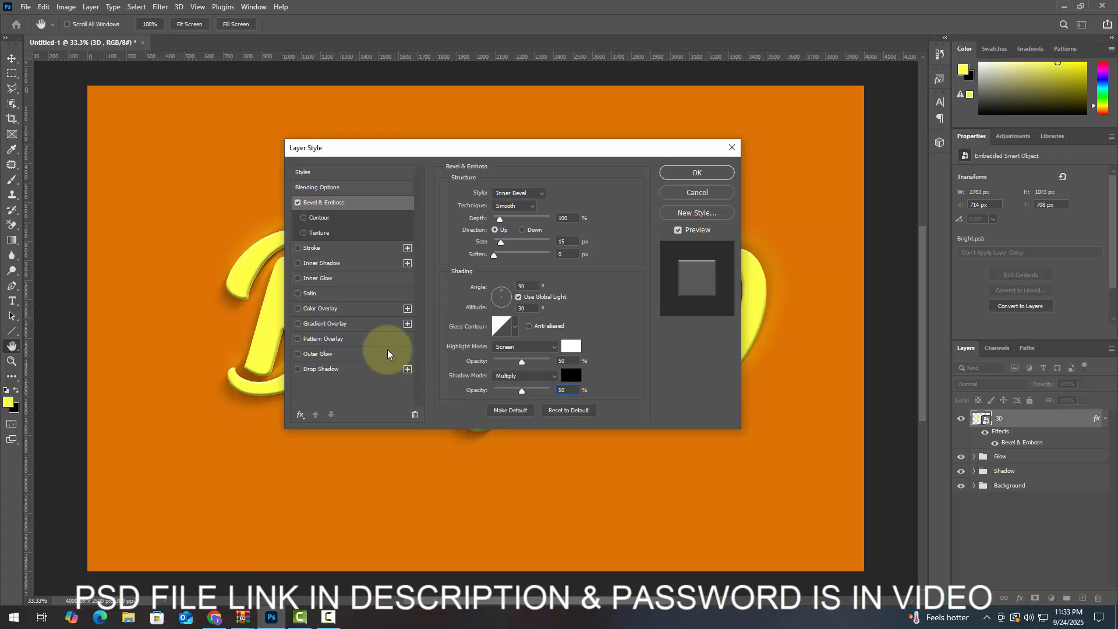
Add a Color Overlay effect to the 3D layer with the color #f33300.
click(352, 308)
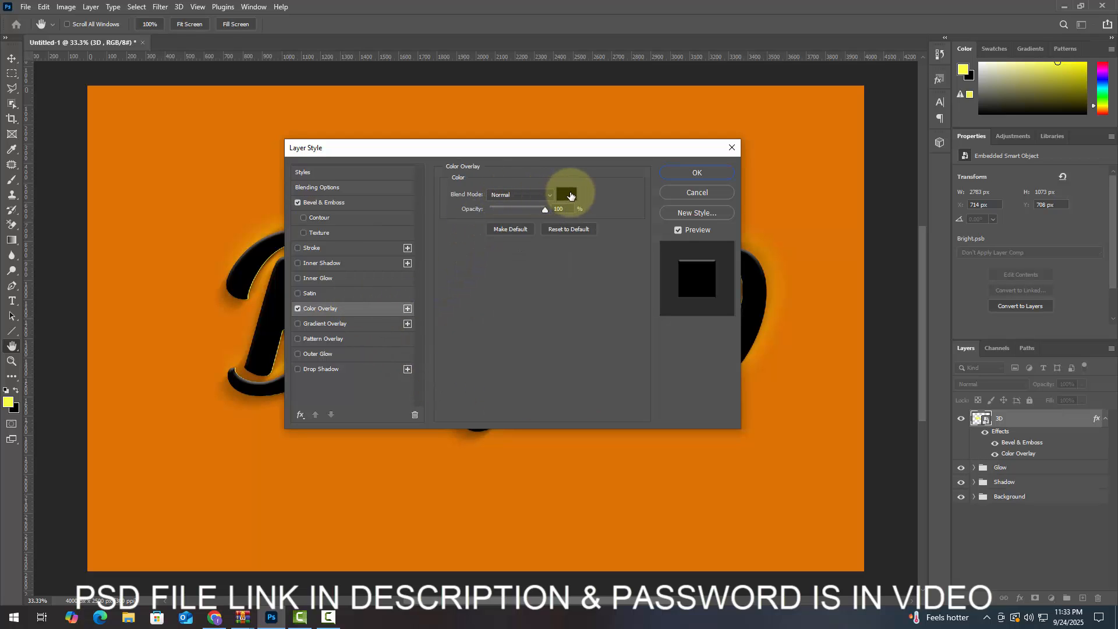
click(571, 195)
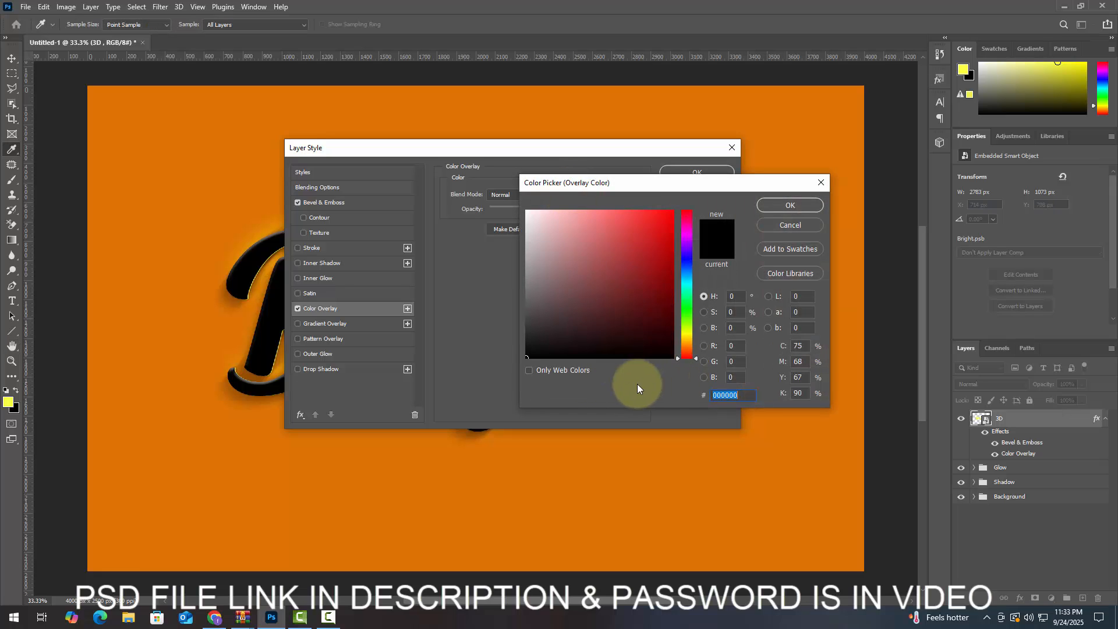
text(f33300)
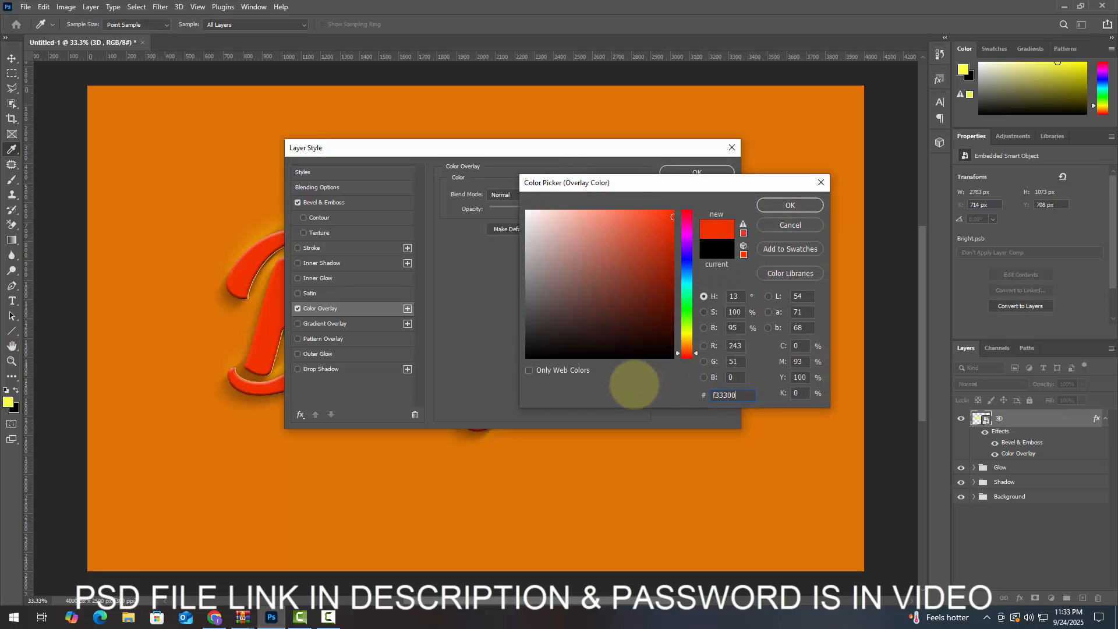
click(789, 204)
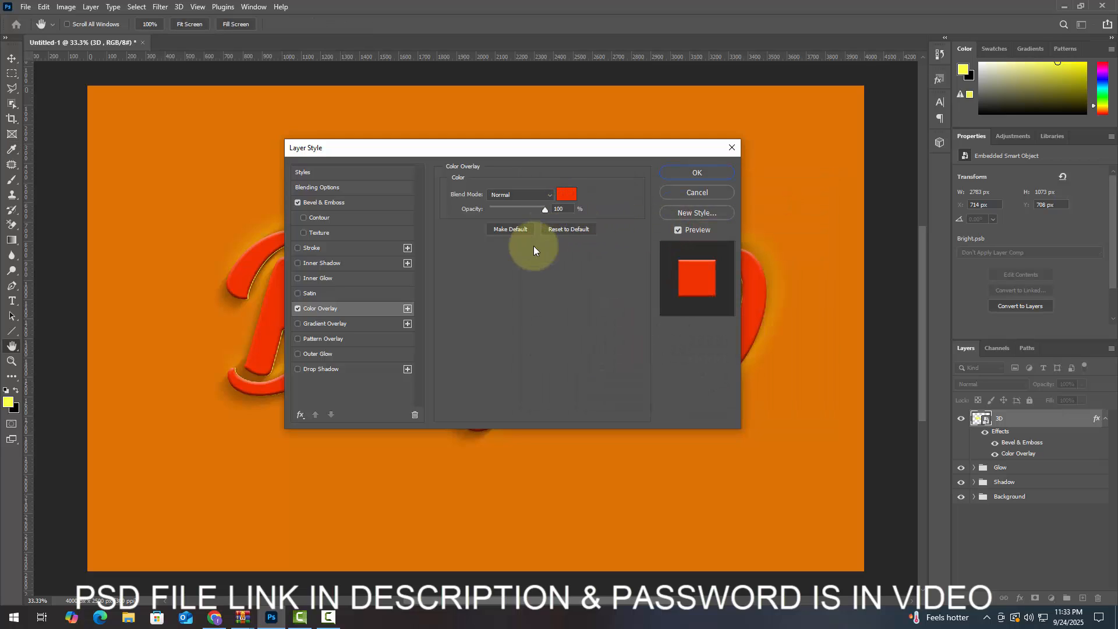
Add a Pattern Overlay effect to the 3D layer with the Normal blend mode.
click(355, 336)
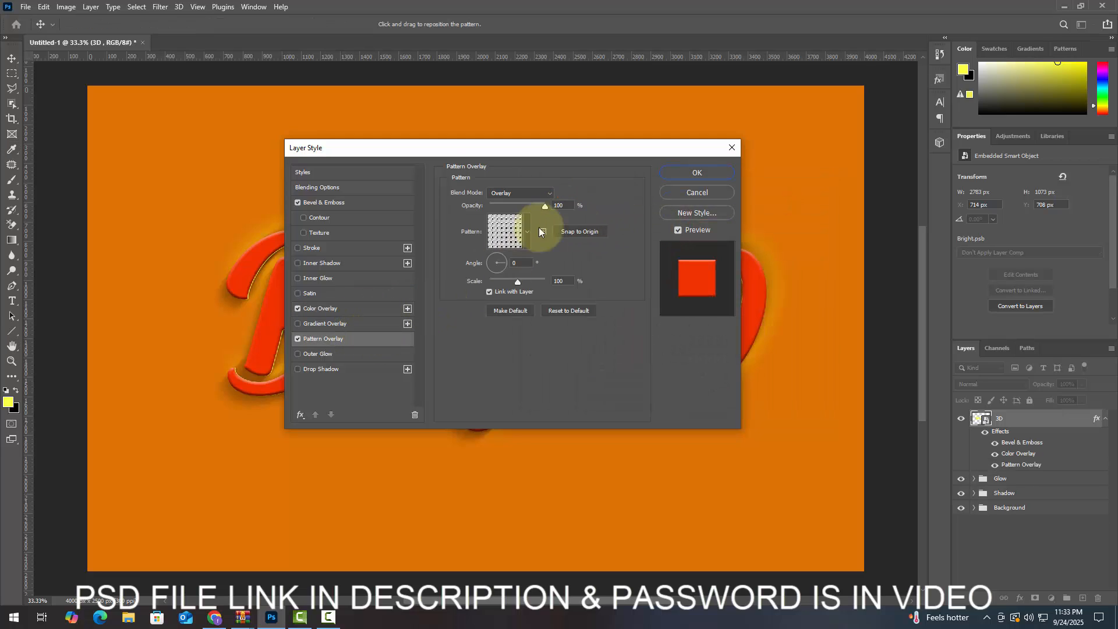
click(533, 194)
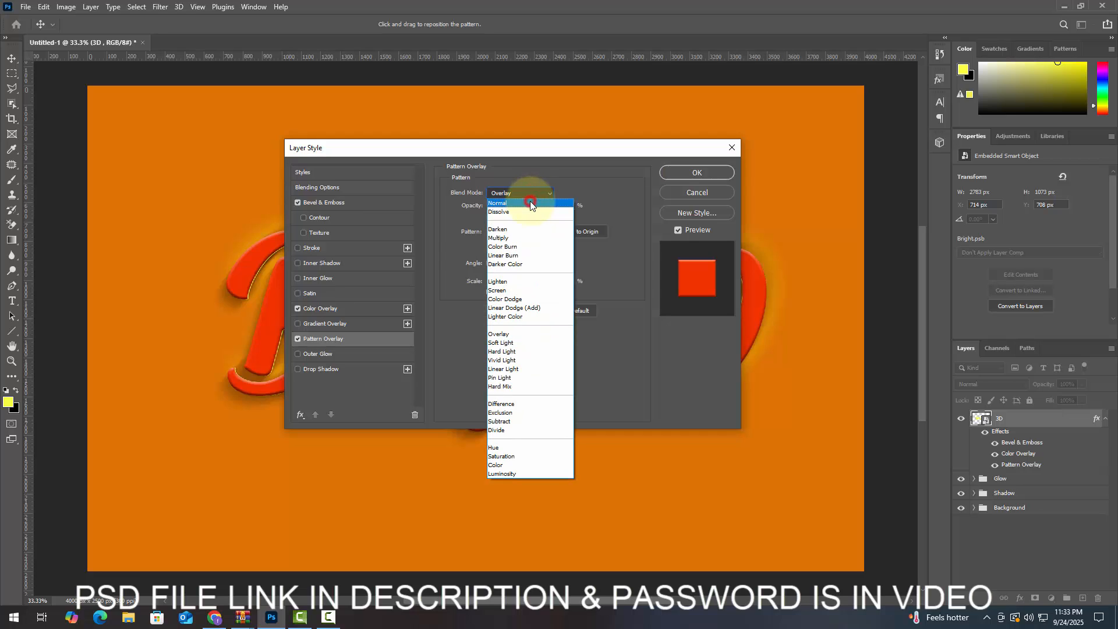
click(532, 201)
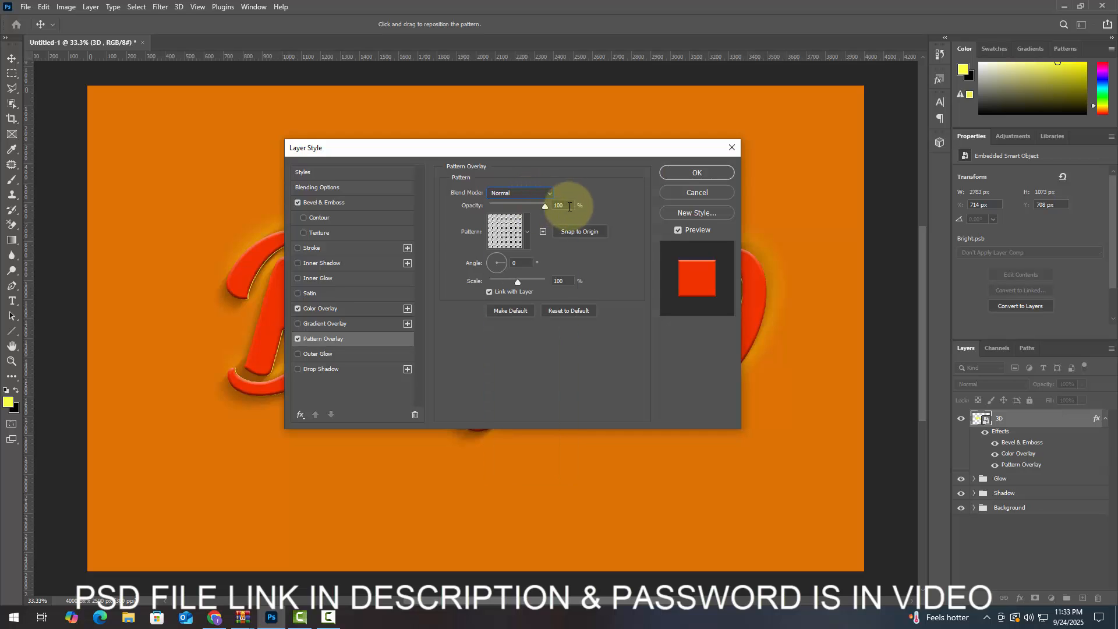
Import the "S Patterns" pattern file from the Desktop into the overlay's pattern presets.
click(526, 231)
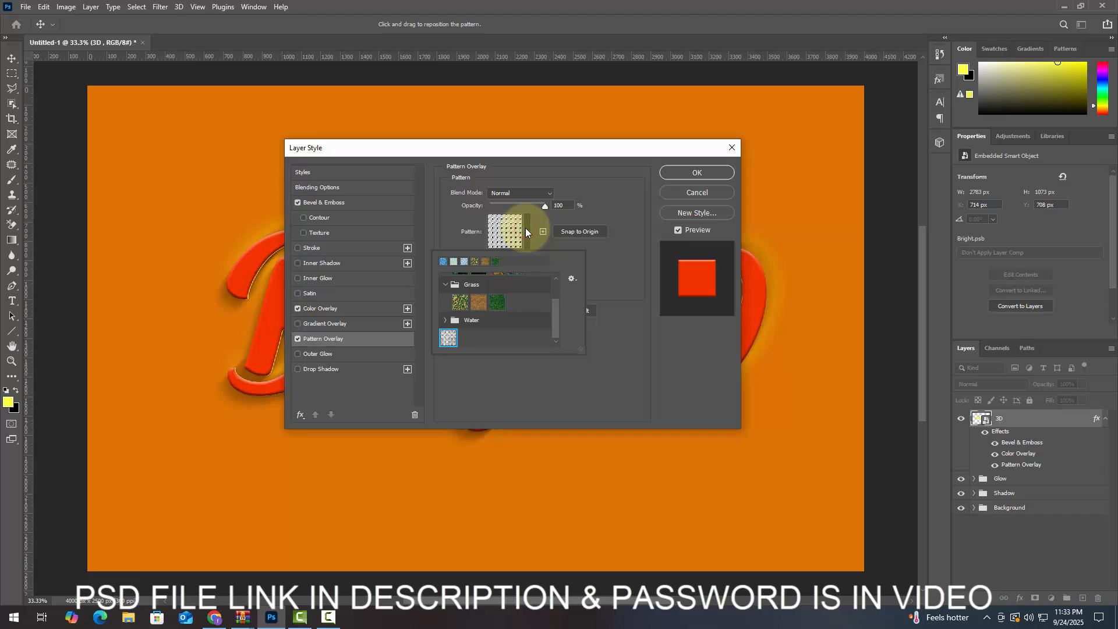
click(572, 276)
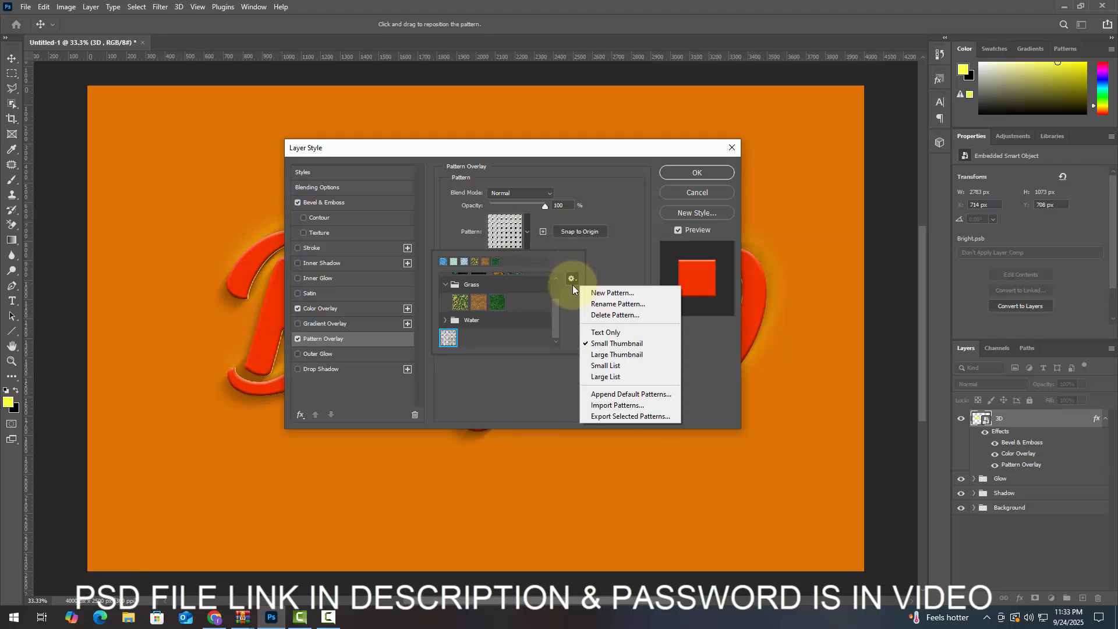
click(623, 406)
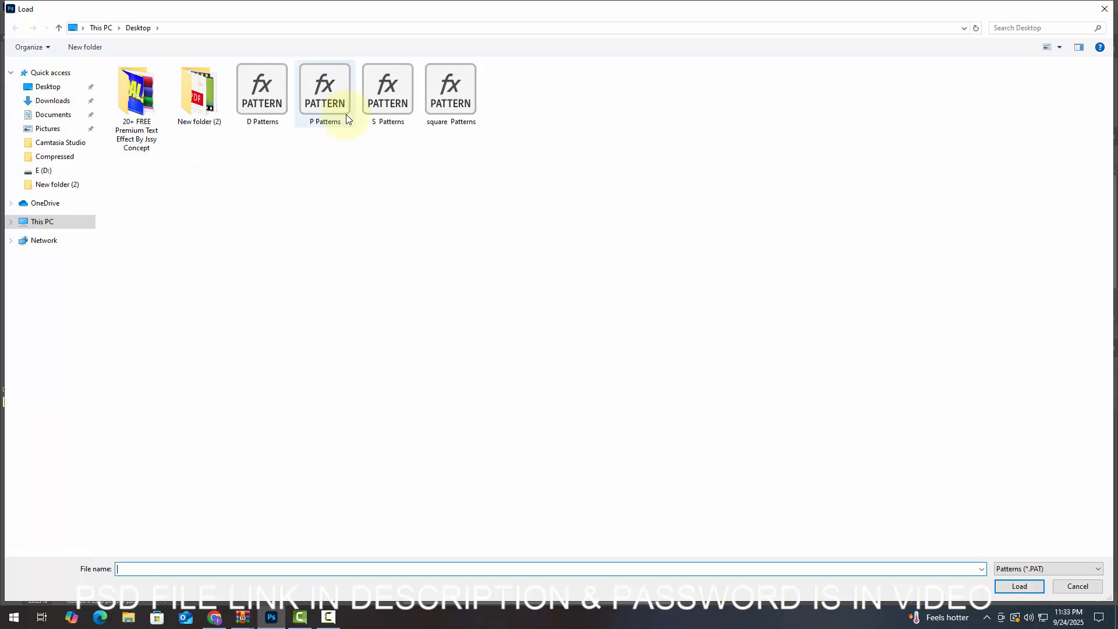
click(407, 102)
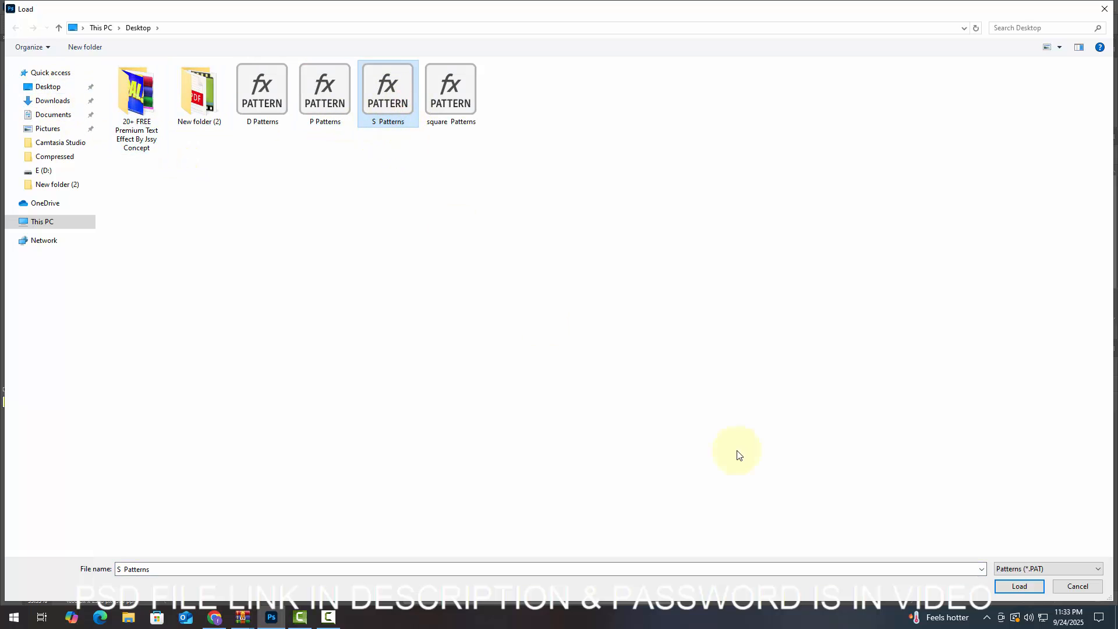
click(1026, 589)
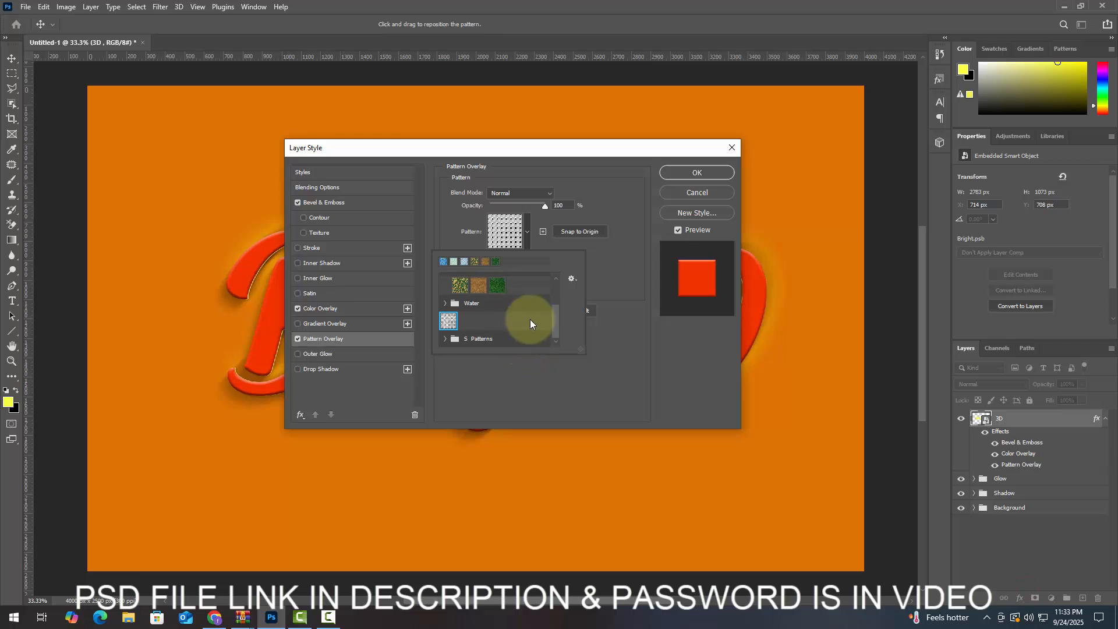
Apply the pattern from the S Patterns group to the overlay, with angle 0° and scale 100%.
click(446, 338)
click(459, 333)
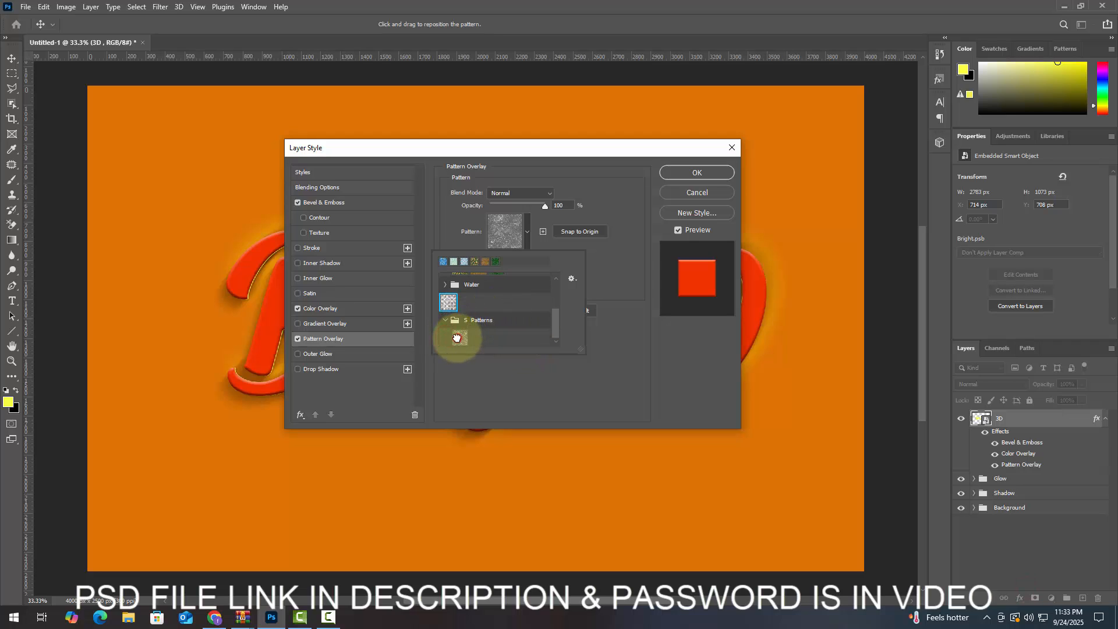
click(624, 268)
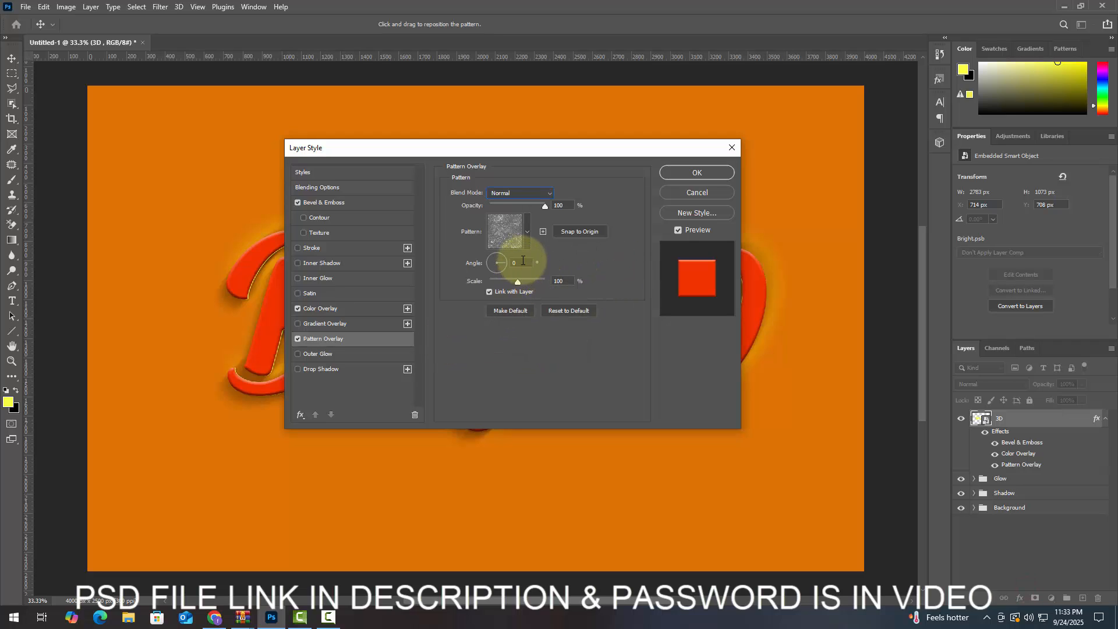
click(523, 262)
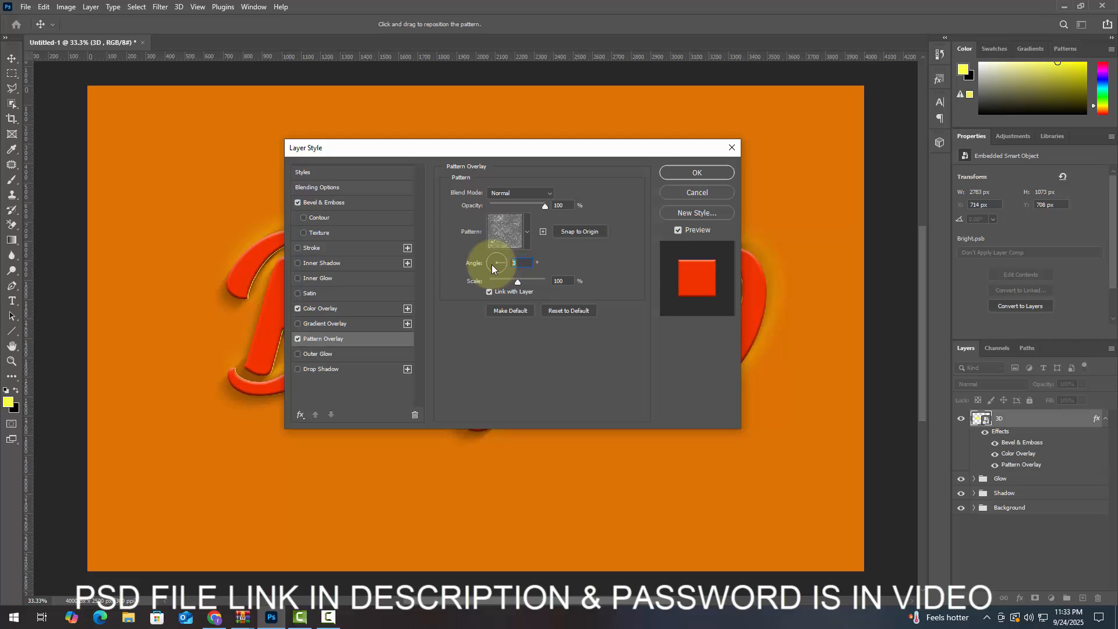
click(562, 280)
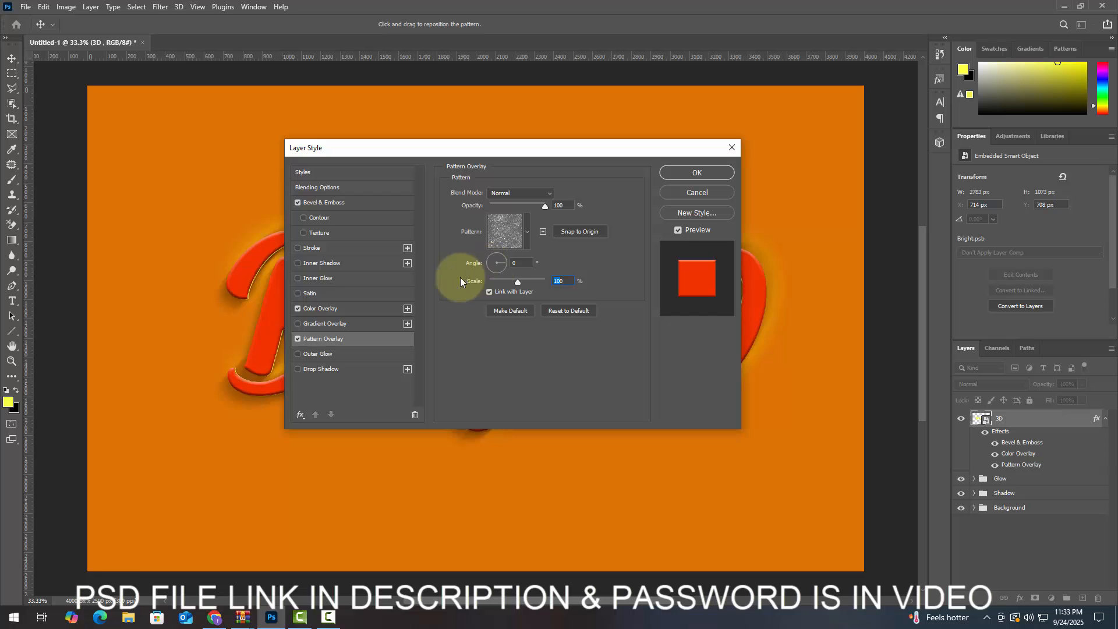
Add a Drop Shadow effect to the 3D layer with Multiply blend mode and black (#000000) color.
click(330, 369)
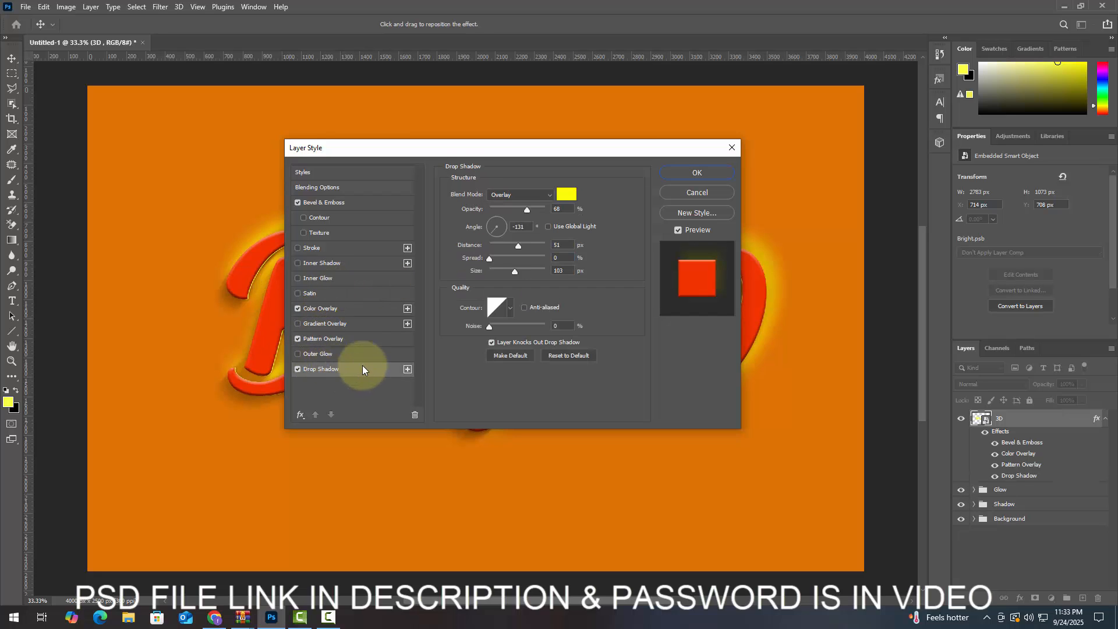
click(522, 196)
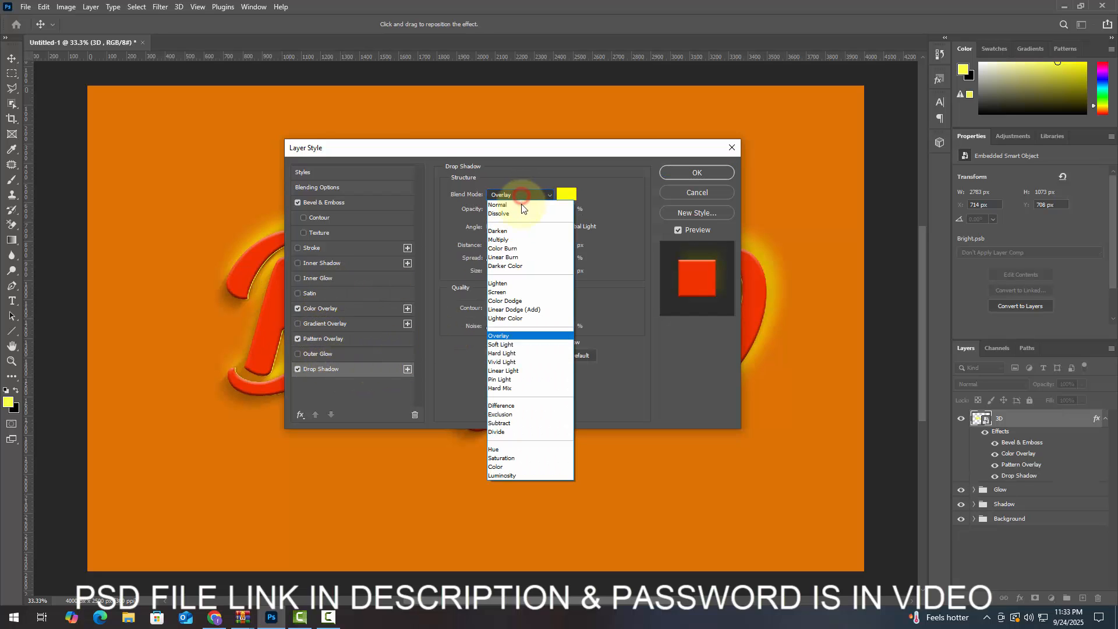
click(518, 240)
click(571, 201)
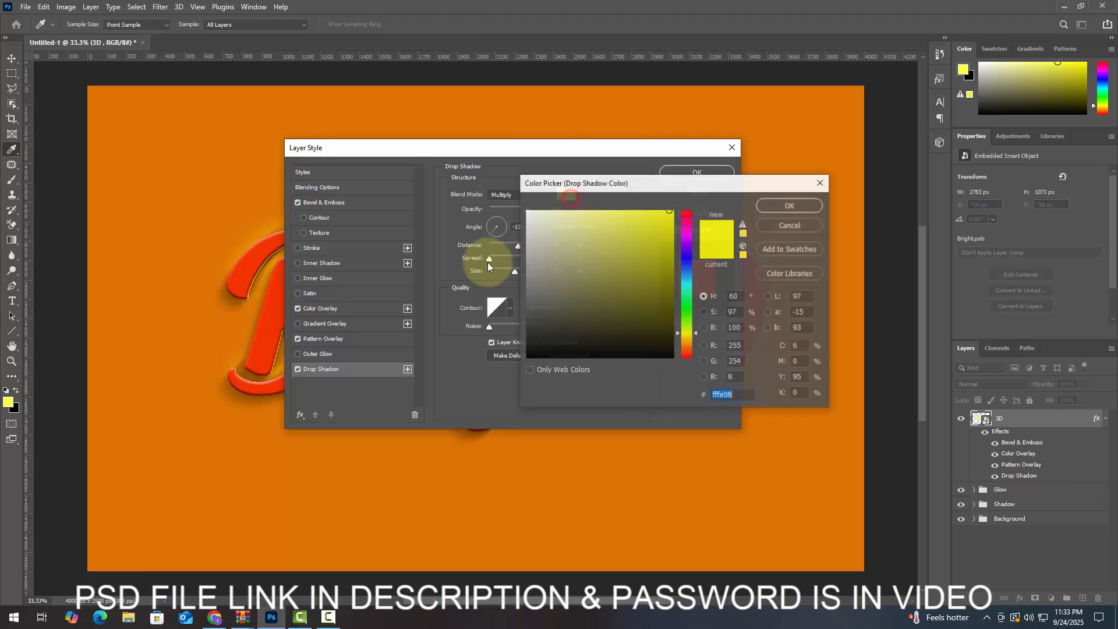
click(672, 356)
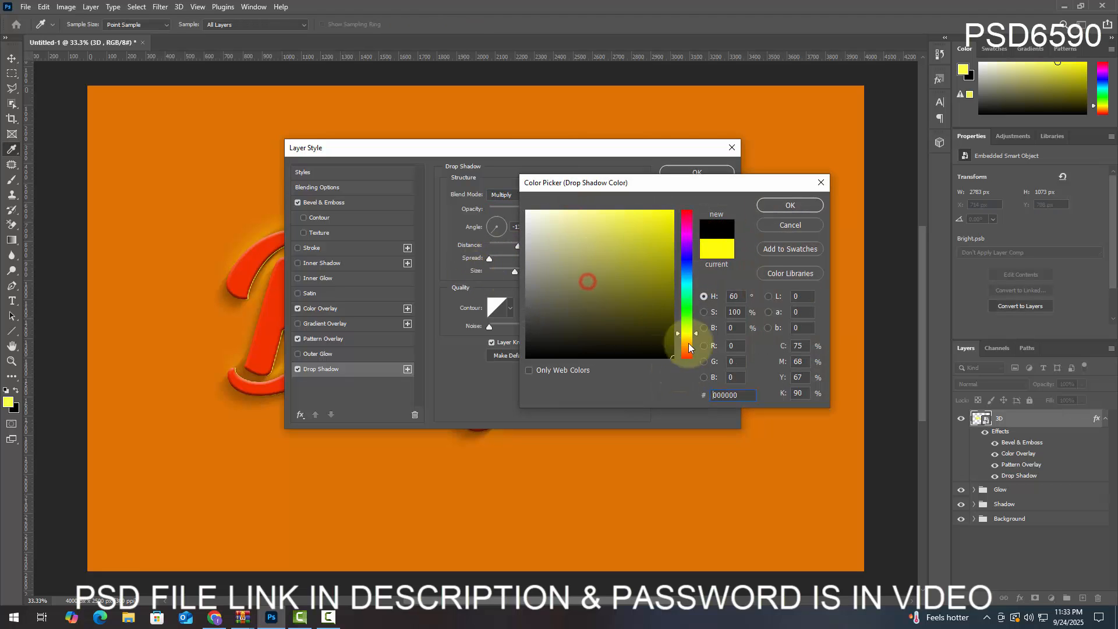
click(784, 208)
Set the 3D layer's drop shadow opacity to 5% and its angle to 45°.
drag(563, 208, 493, 213)
click(493, 213)
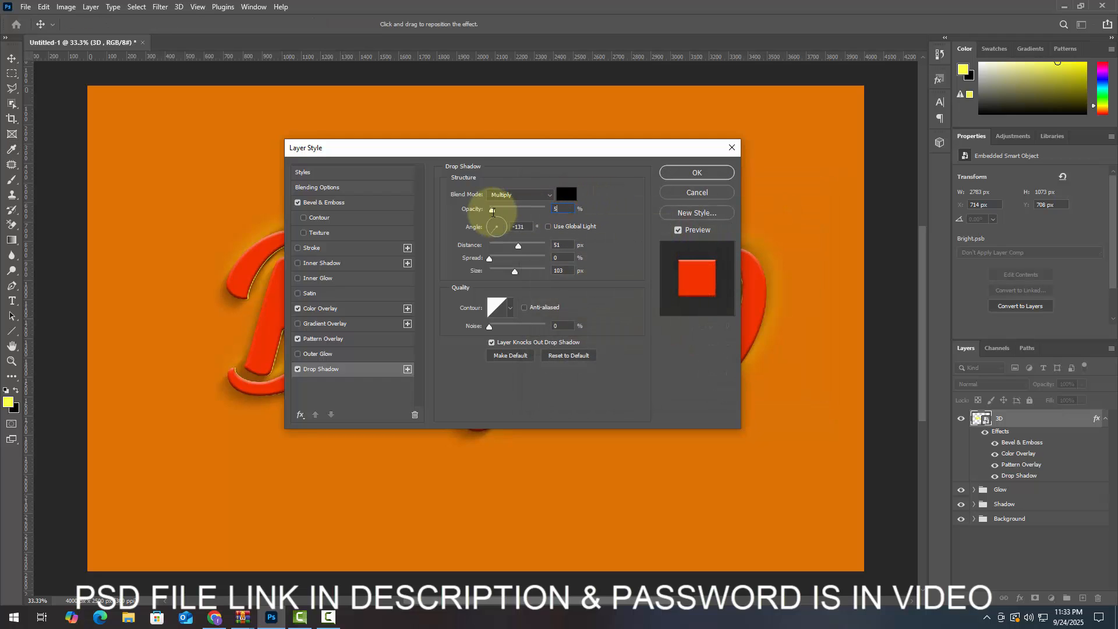
click(527, 228)
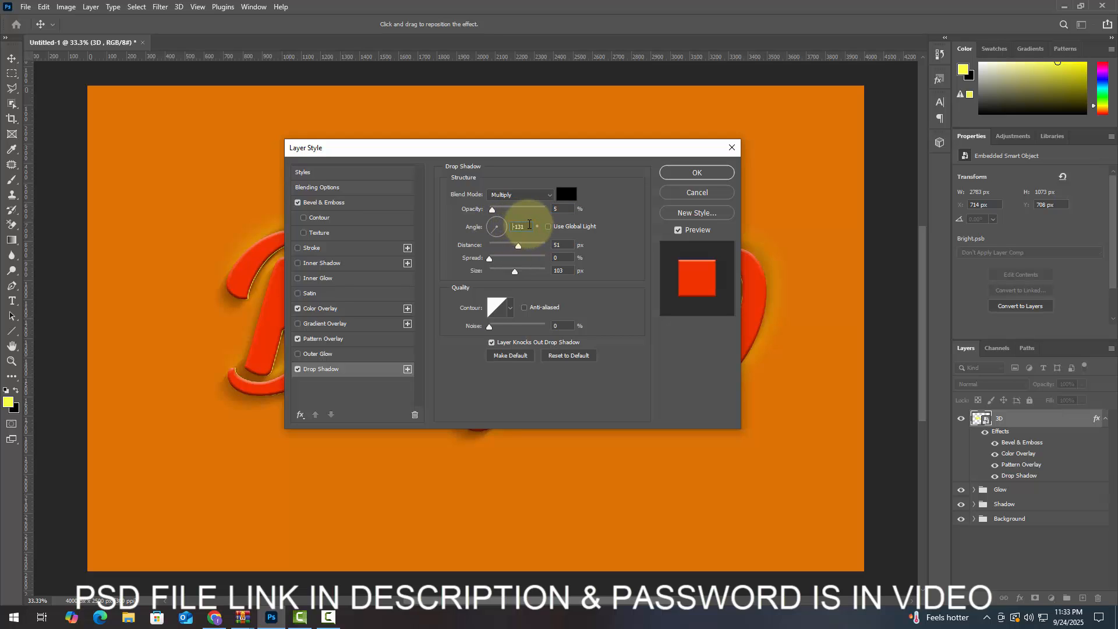
drag(524, 226, 481, 229)
text(45)
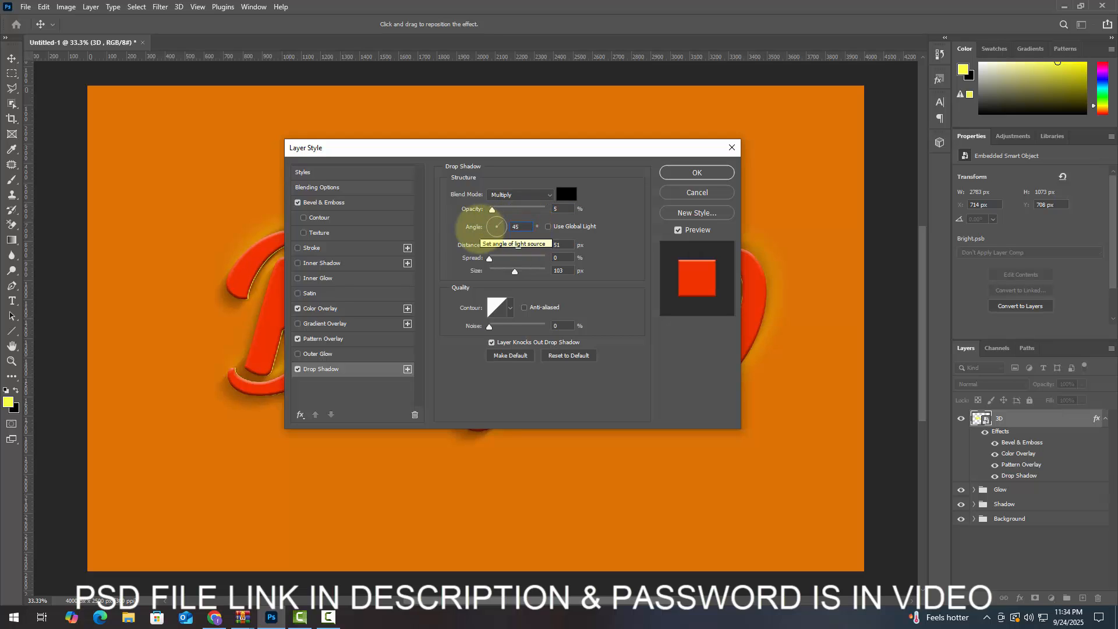
Set the drop shadow distance to 25 px and size to 50 px, and apply the layer style.
click(559, 246)
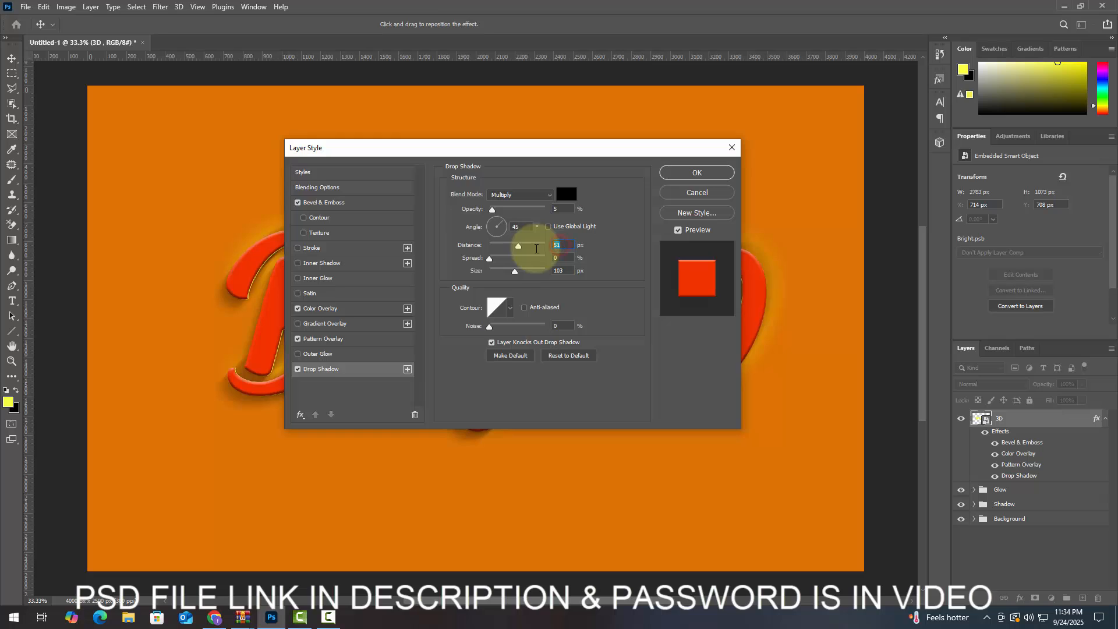
text(25)
click(561, 271)
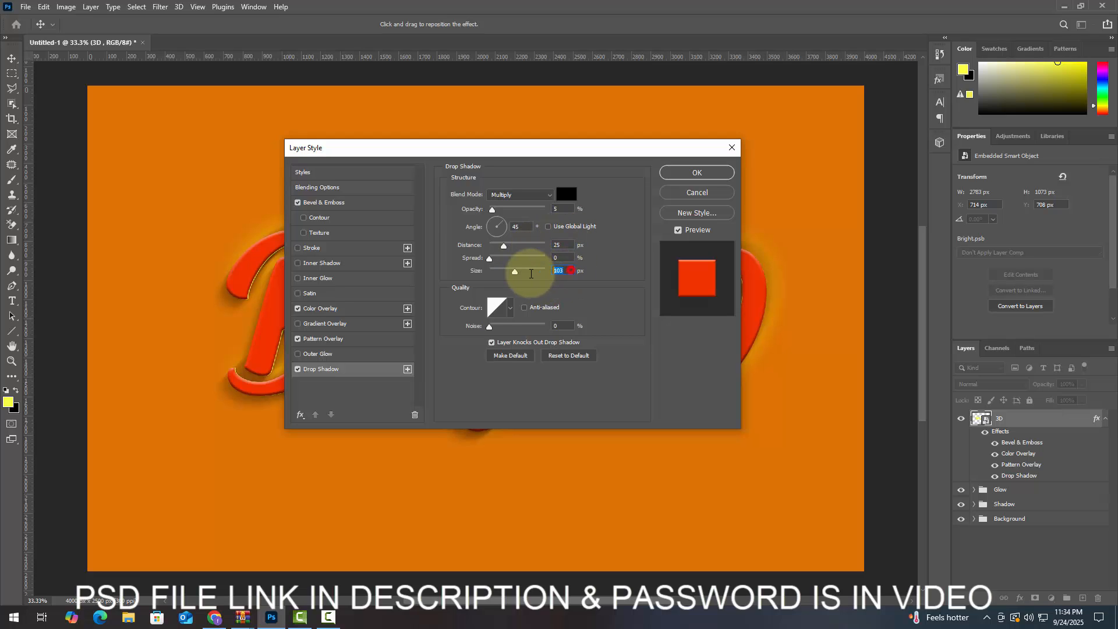
text(50)
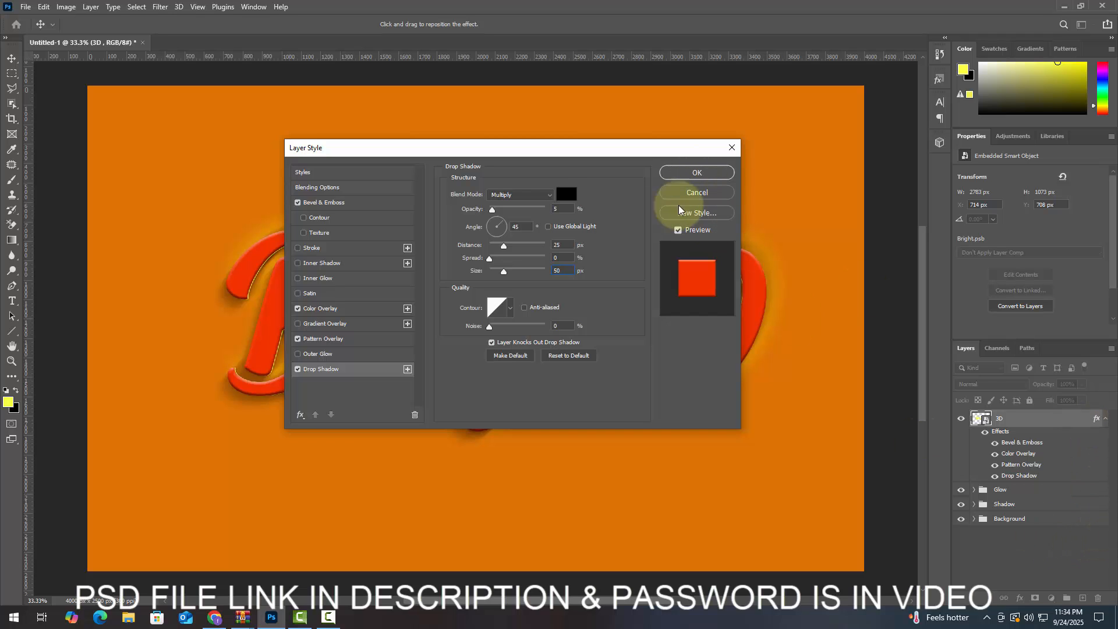
click(694, 173)
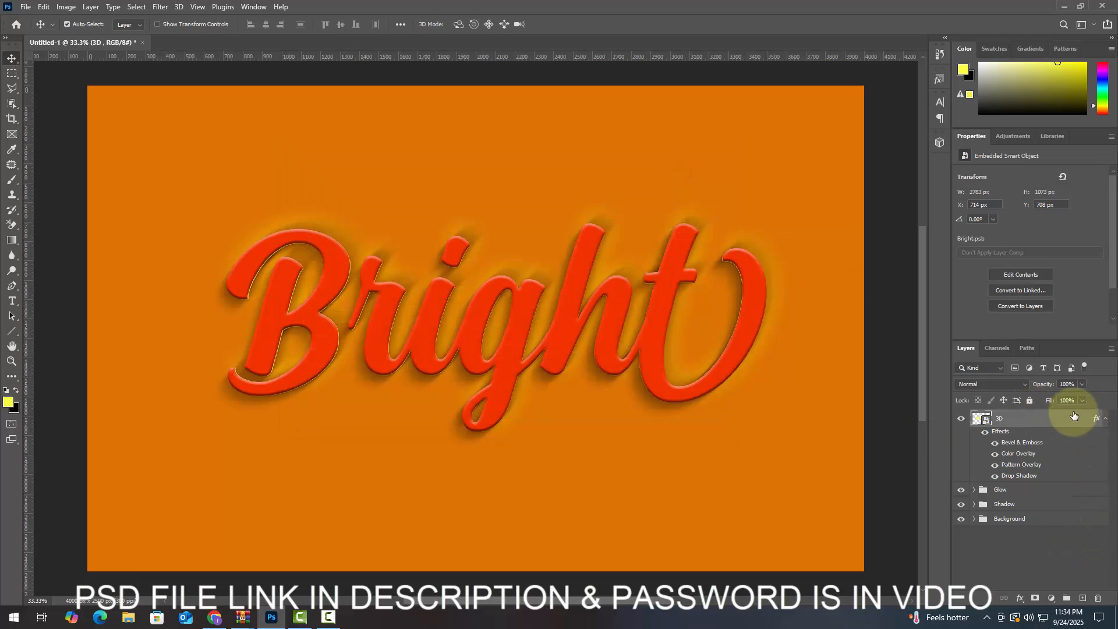
Collapse the 3D layer's effects and duplicate the layer with the repeated last transform until there are 22 copies.
click(1105, 418)
key(ctrl)
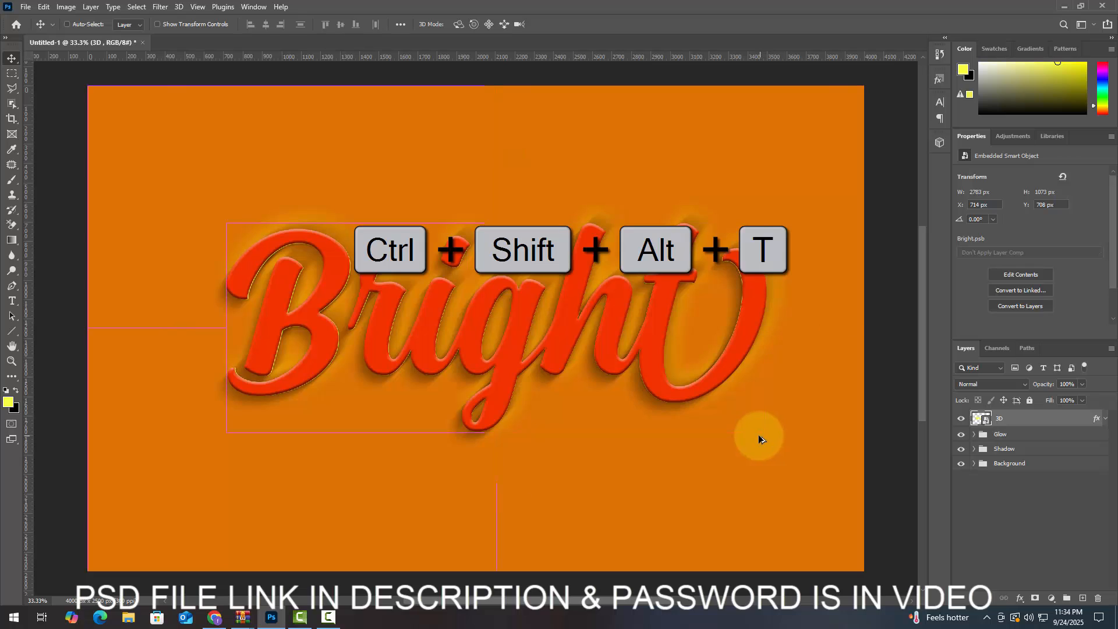
key(ctrl+shift+alt+t)
key(ctrl+shift+alt+t)
key(ctrl+shift+alt+t)
key(ctrl+shift+alt+t)
key(ctrl+shift+alt+t)
key(ctrl+shift+alt+t)
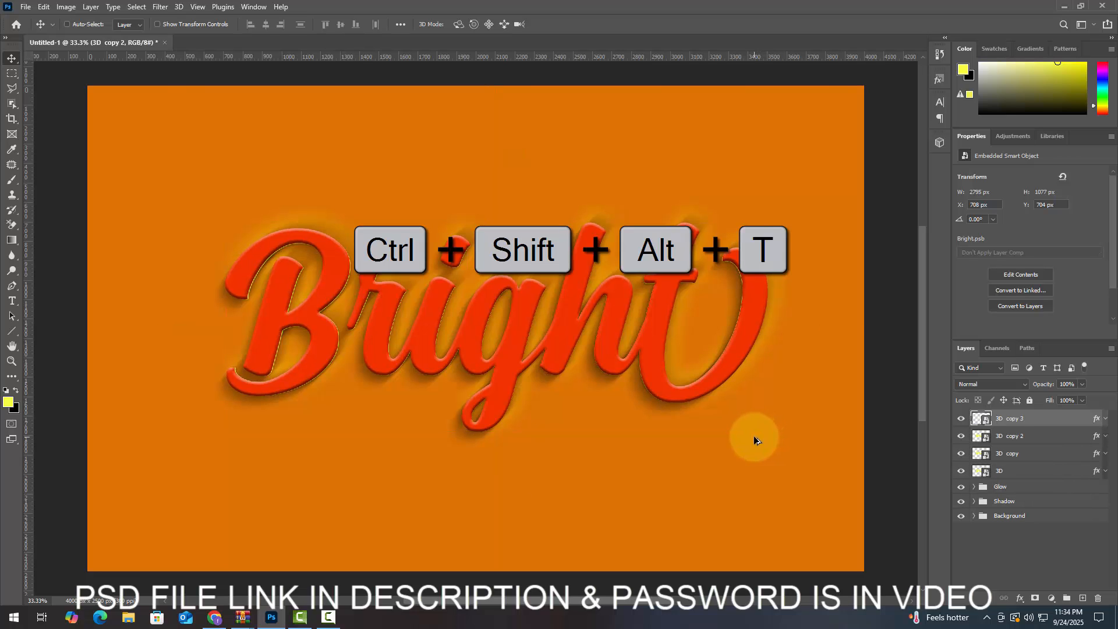
key(ctrl+shift+alt+t)
key(ctrl+shift+alt+t)
key(ctrl+shift+alt+t)
key(ctrl+shift+alt+t)
key(ctrl+shift+alt+t)
key(ctrl+shift+alt+t)
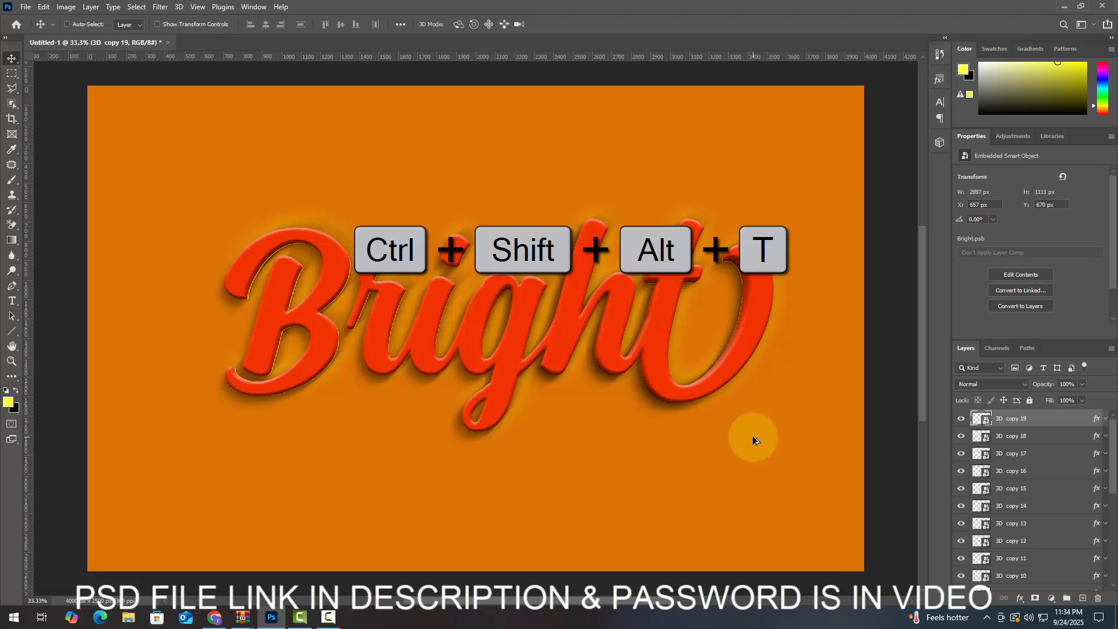
key(ctrl+shift+alt+t)
key(ctrl+shift+alt+t)
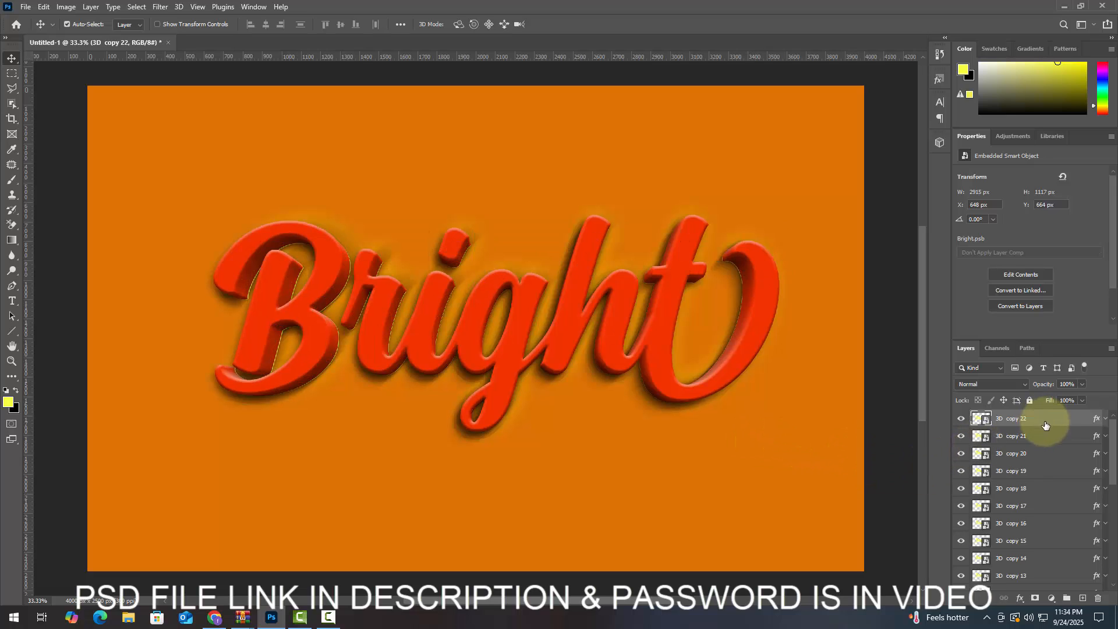
Group the layers from 3D copy 21 down to 3D and rename the group 3D.
click(1021, 437)
scroll(1033, 524, down, 5)
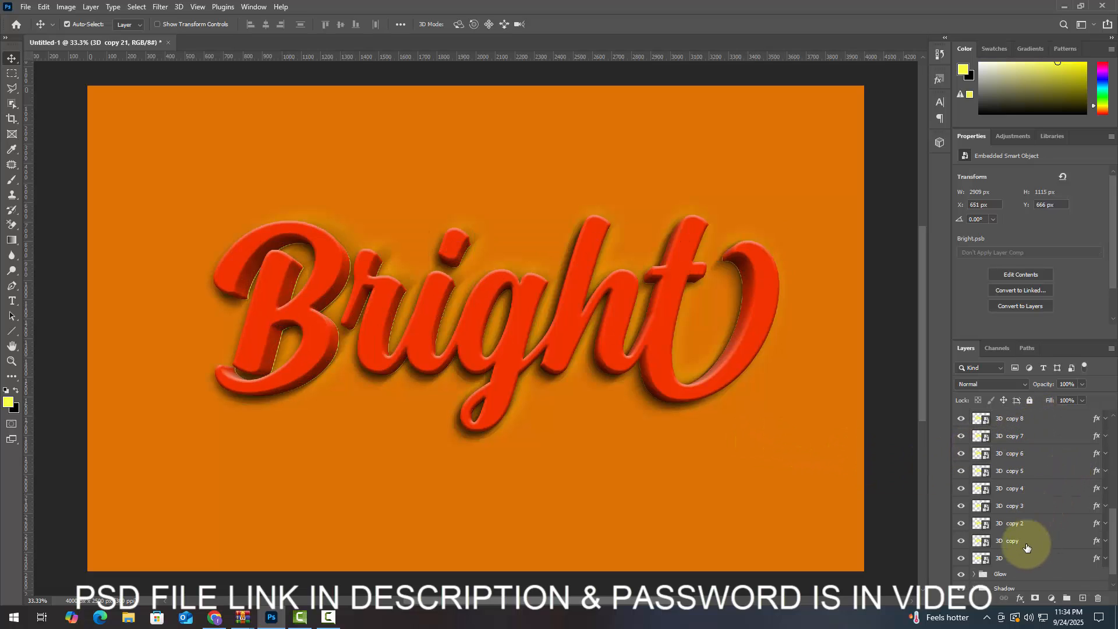
shift+click(1015, 559)
click(1066, 598)
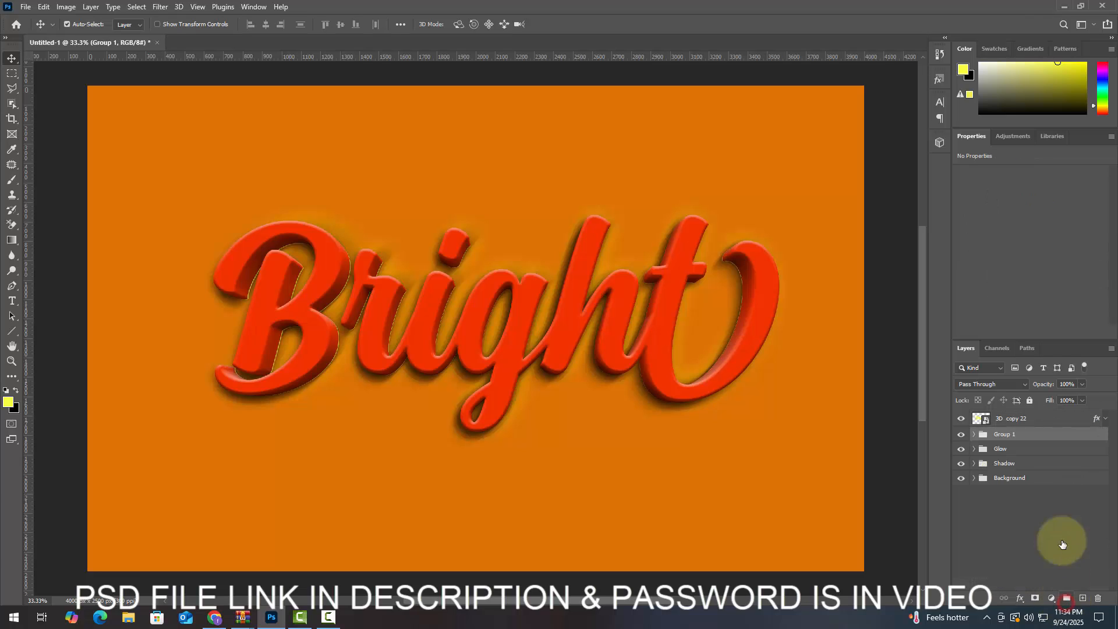
double_click(1011, 435)
text(3)
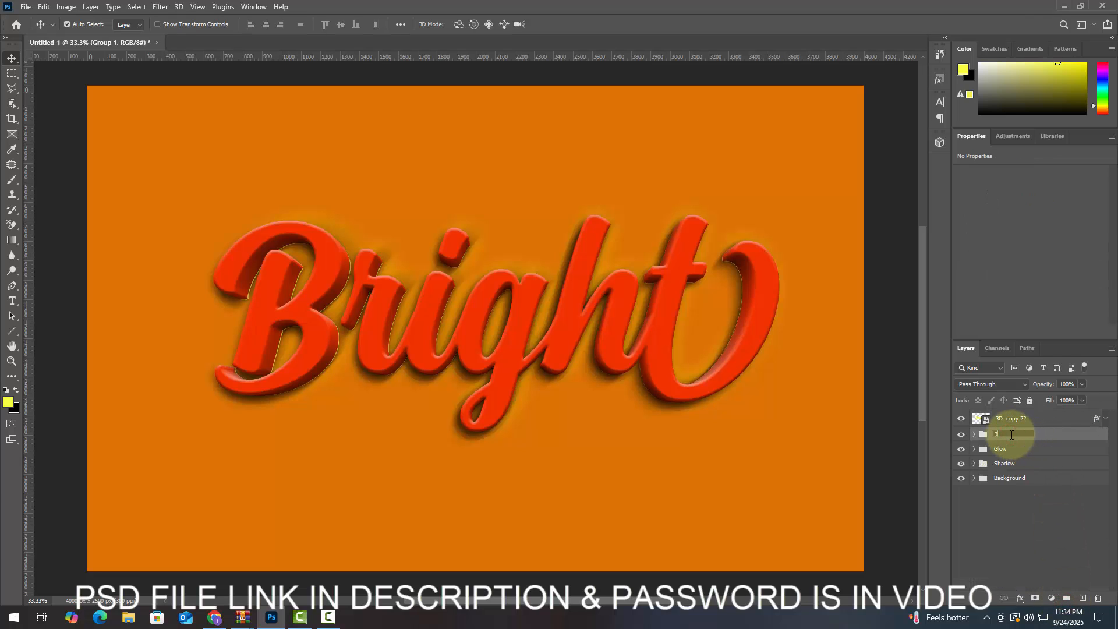
text(D)
key(Return)
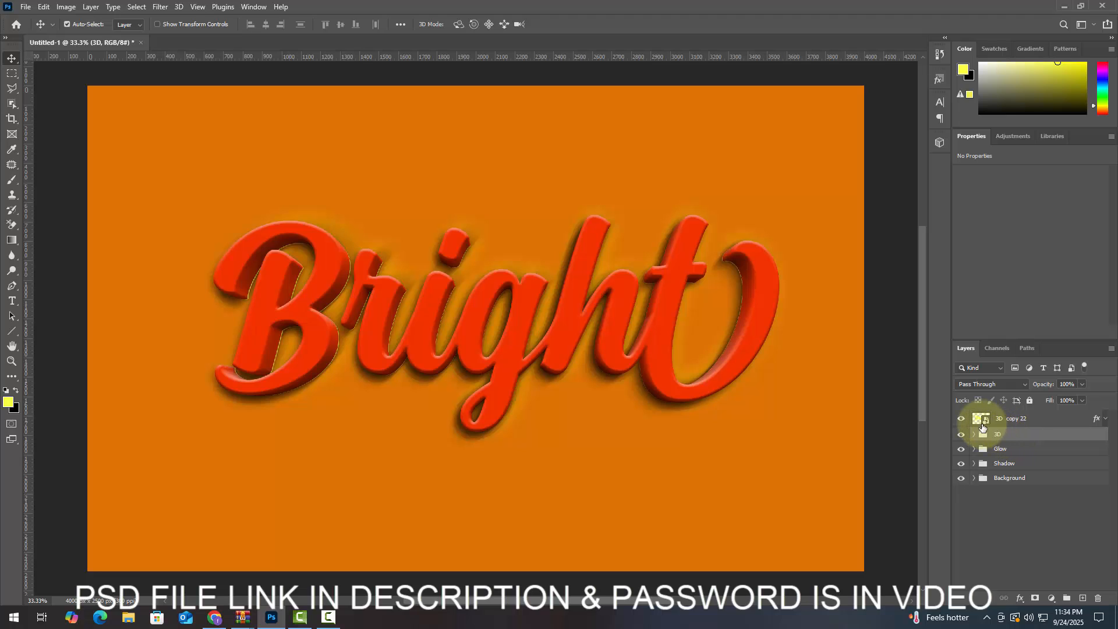
Rename the 3D copy 22 layer as Top and clear its layer style.
click(1019, 420)
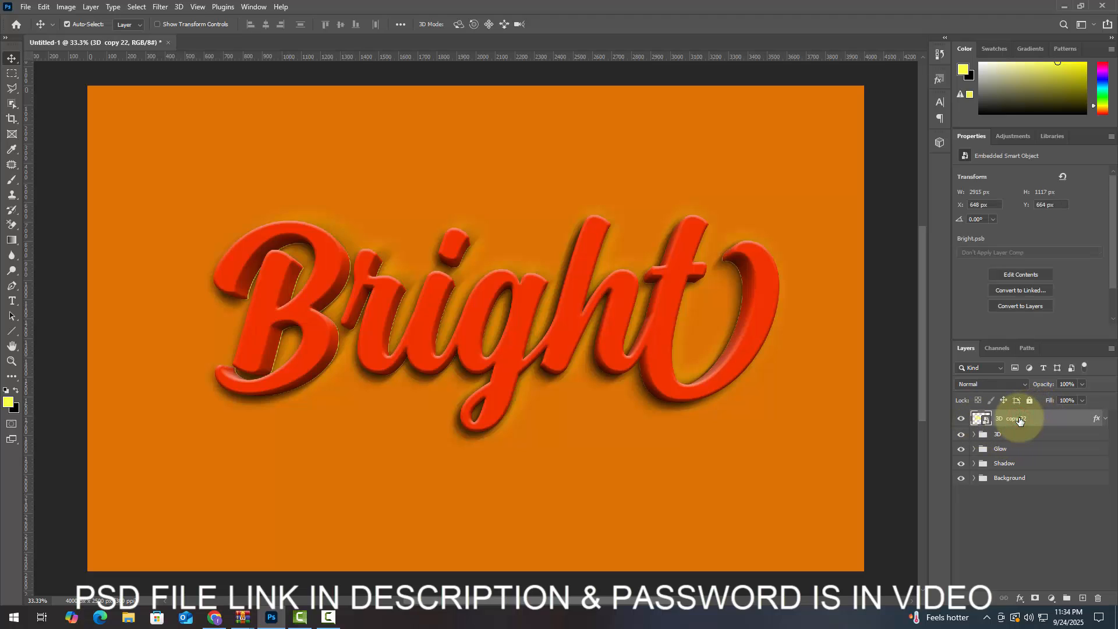
double_click(1019, 420)
text(Top)
key(Return)
right_click(1019, 418)
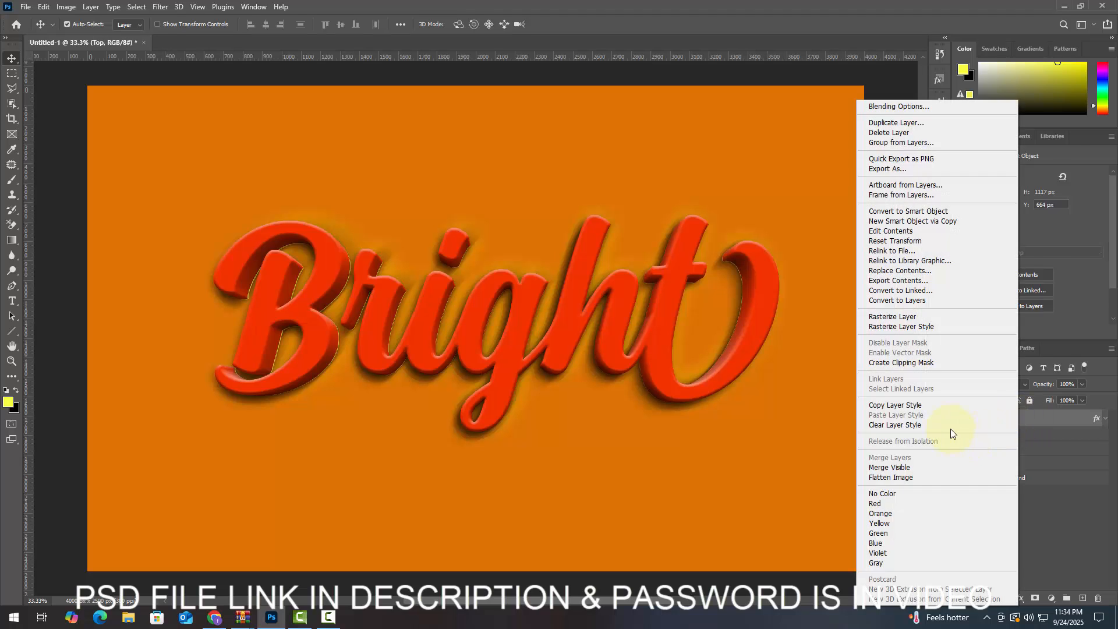
click(950, 429)
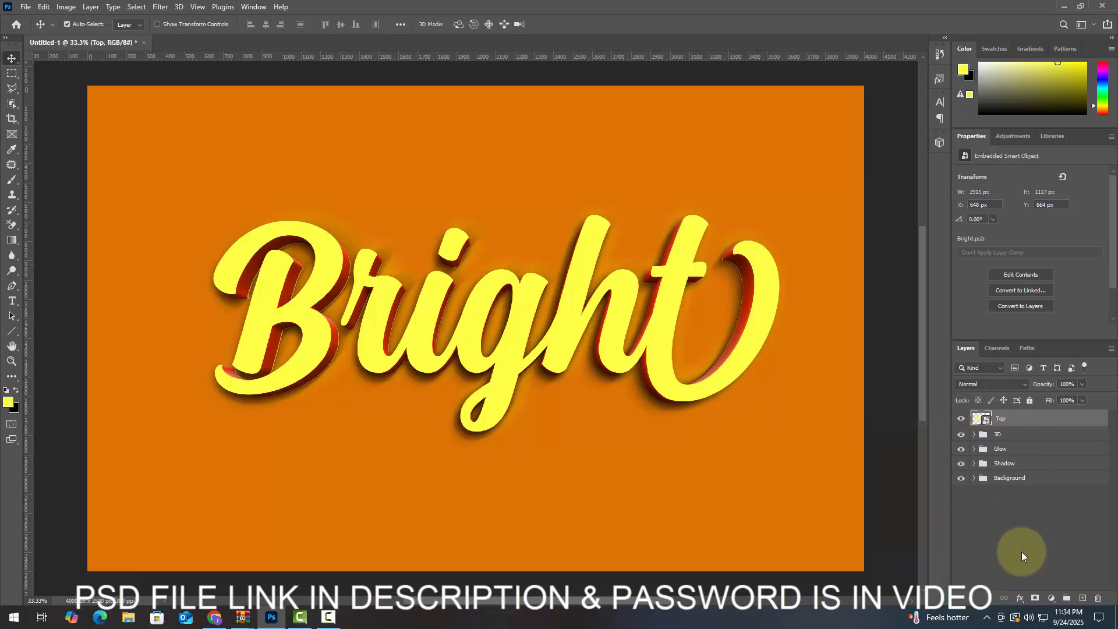
Add an inner shadow to the Top layer with Color Dodge blend mode, white colour and 100% opacity.
click(1019, 598)
click(1049, 485)
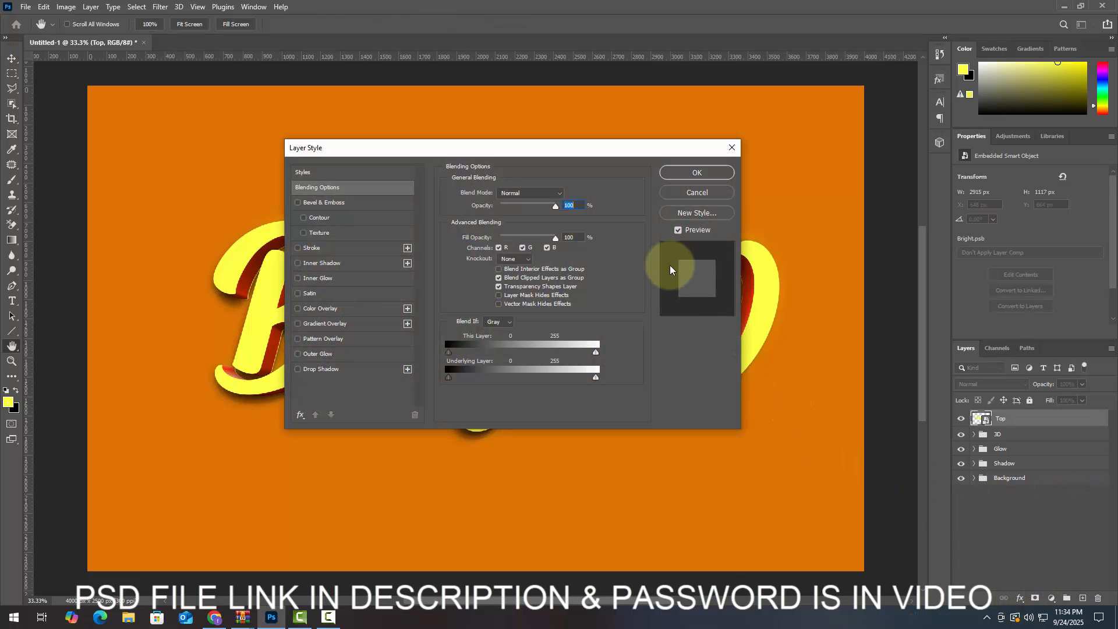
click(572, 236)
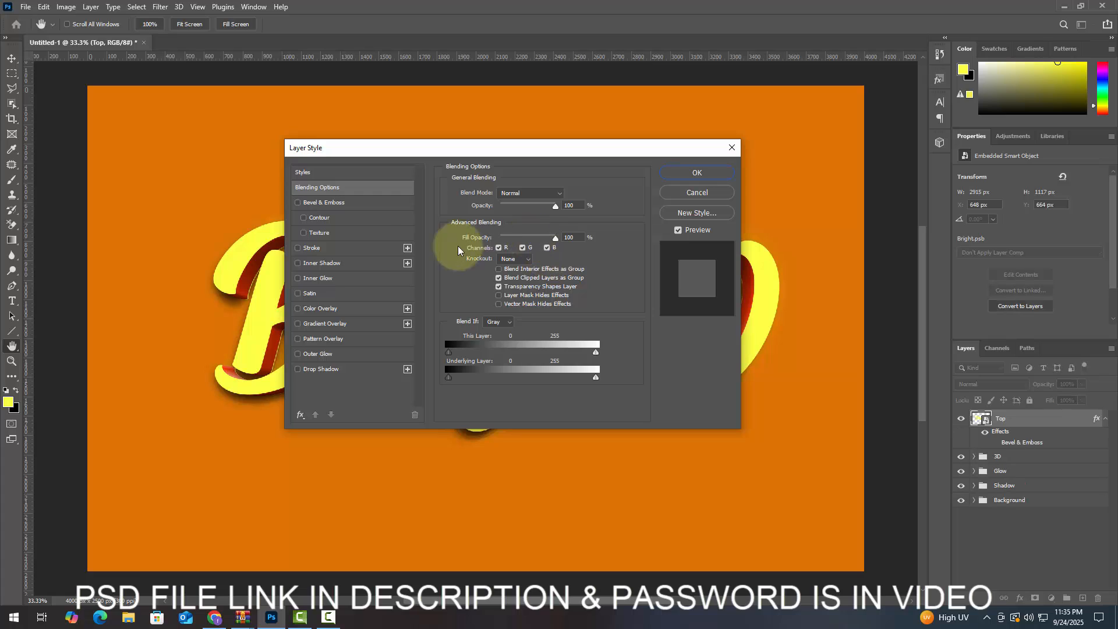
click(359, 264)
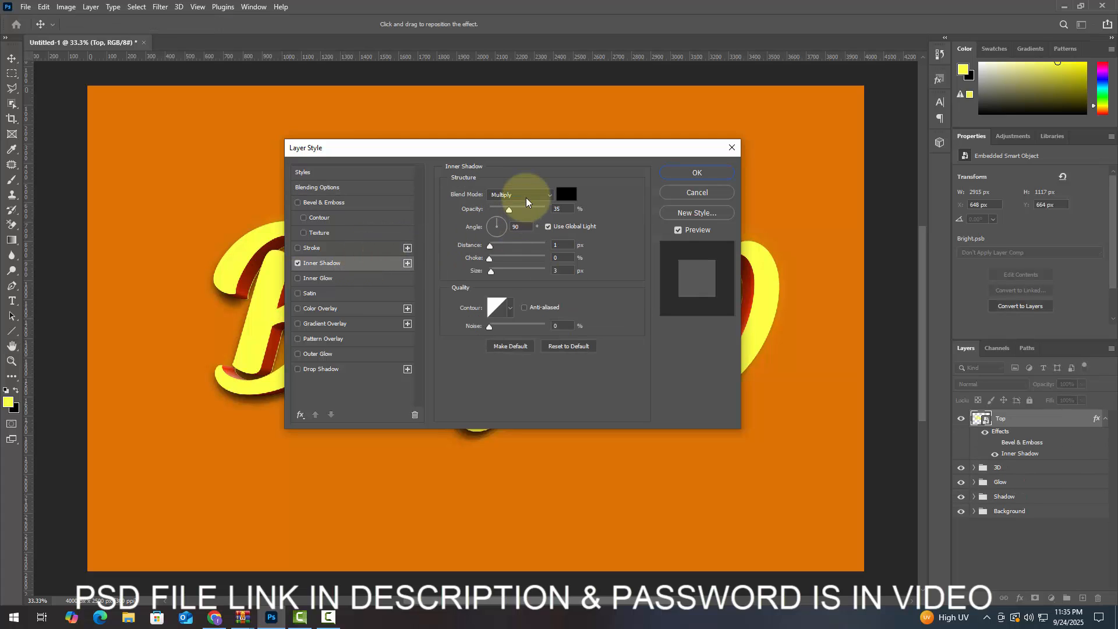
click(526, 202)
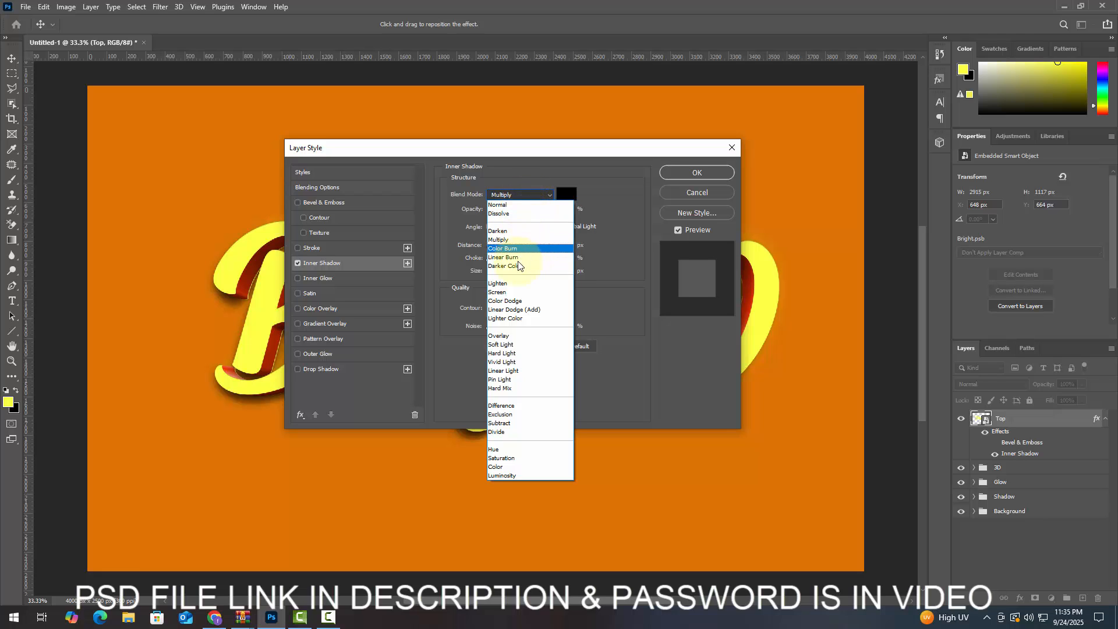
click(516, 302)
click(567, 194)
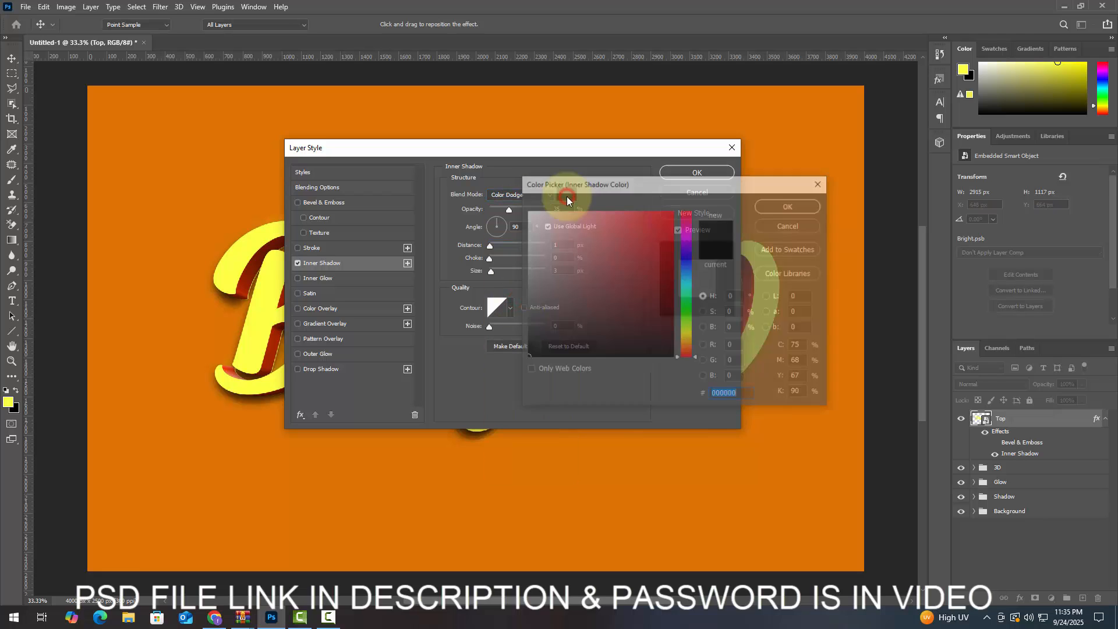
click(564, 230)
click(790, 205)
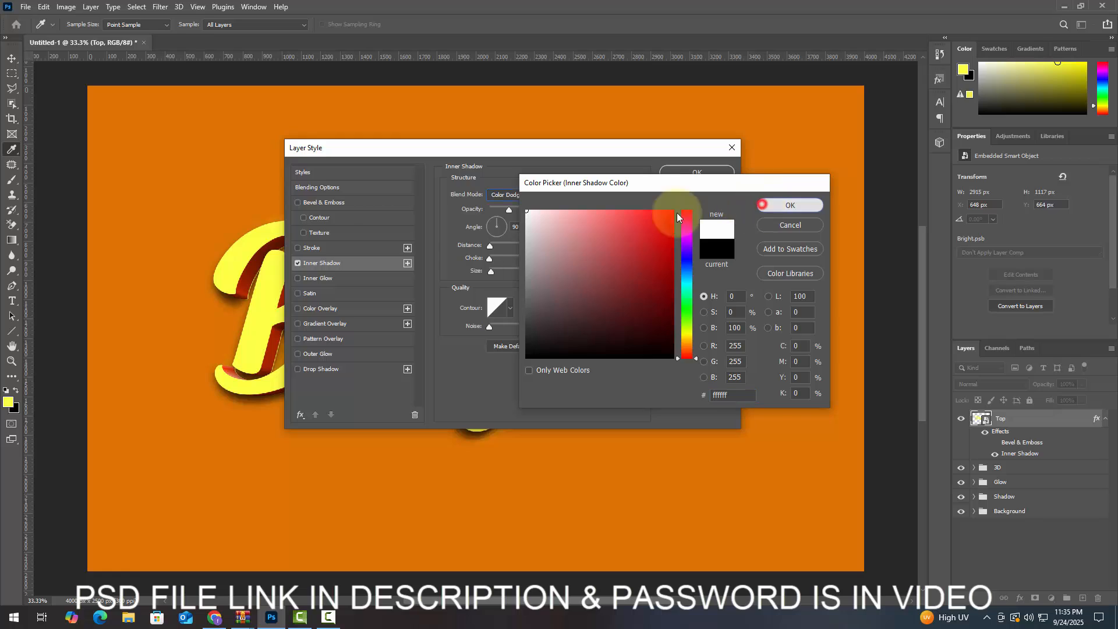
drag(510, 209, 550, 211)
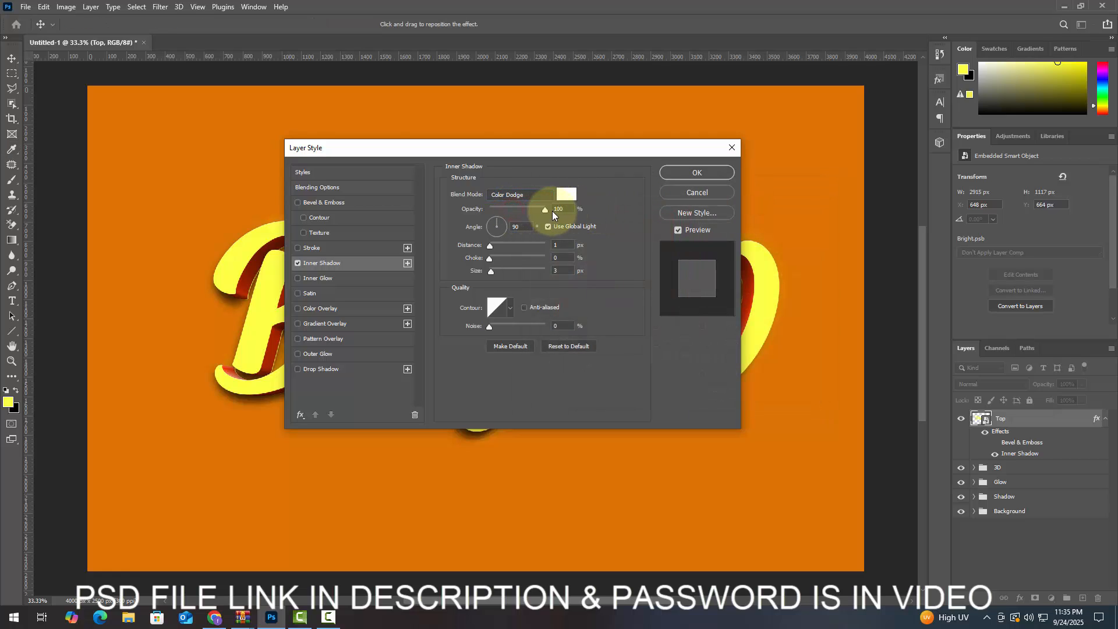
Disable global light for the inner shadow and set its angle to 110°.
click(515, 226)
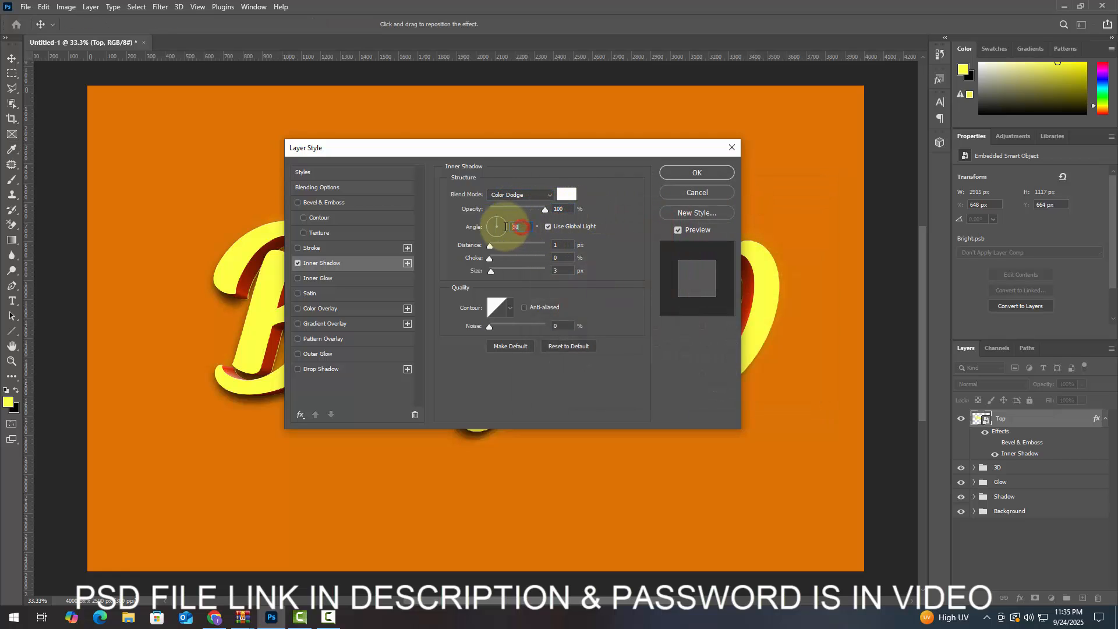
click(548, 226)
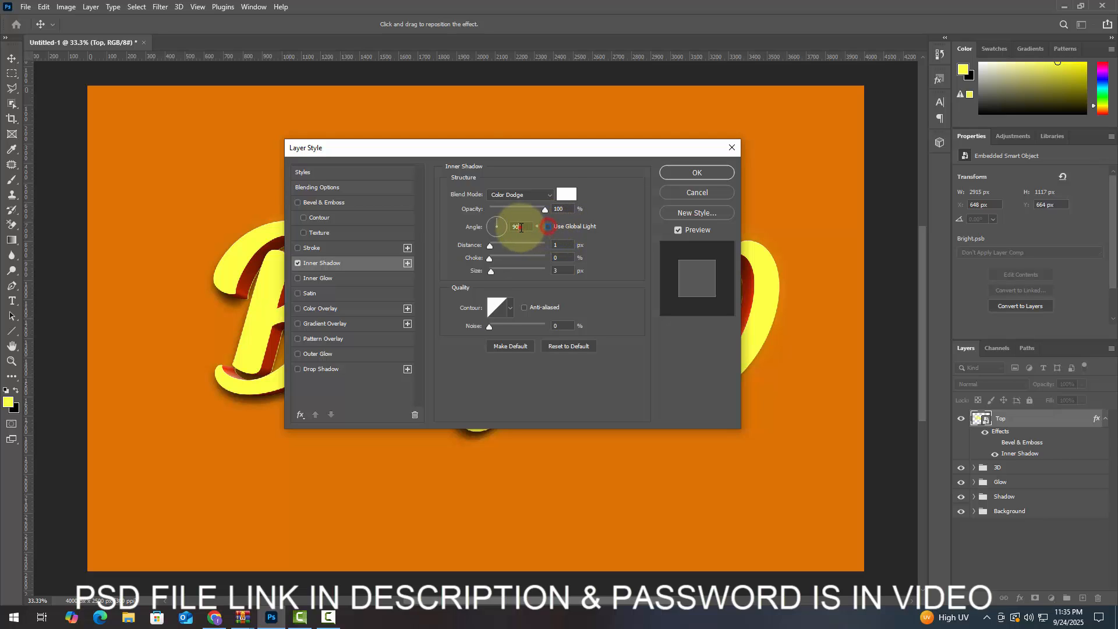
click(519, 226)
text(11)
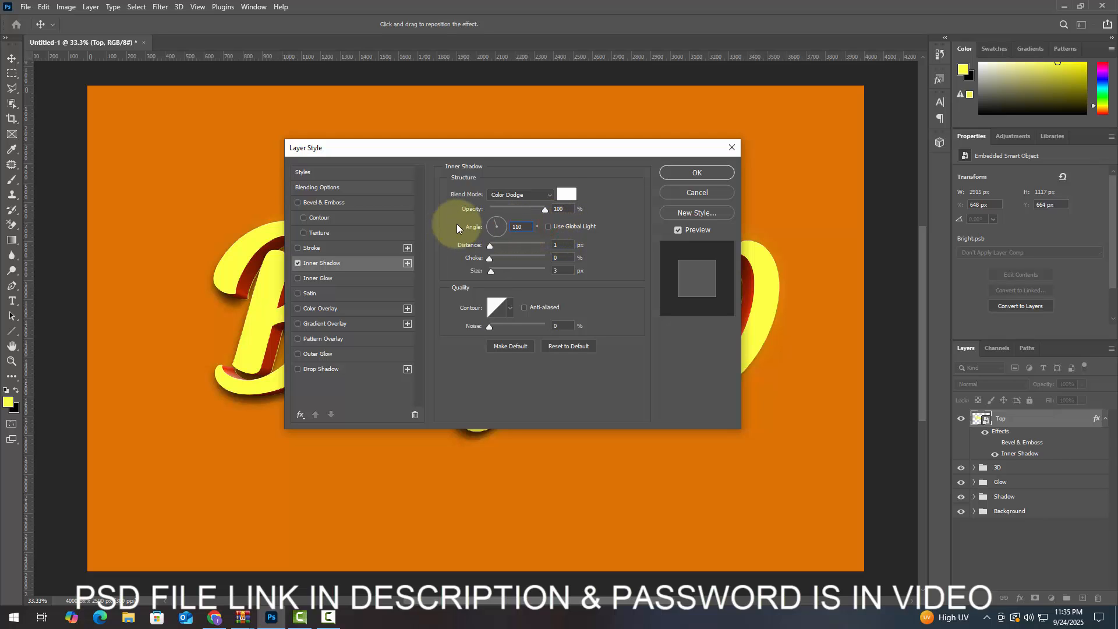
Set the inner shadow's distance to 4 px, choke to 3% and size to 2 px.
double_click(562, 245)
text(4)
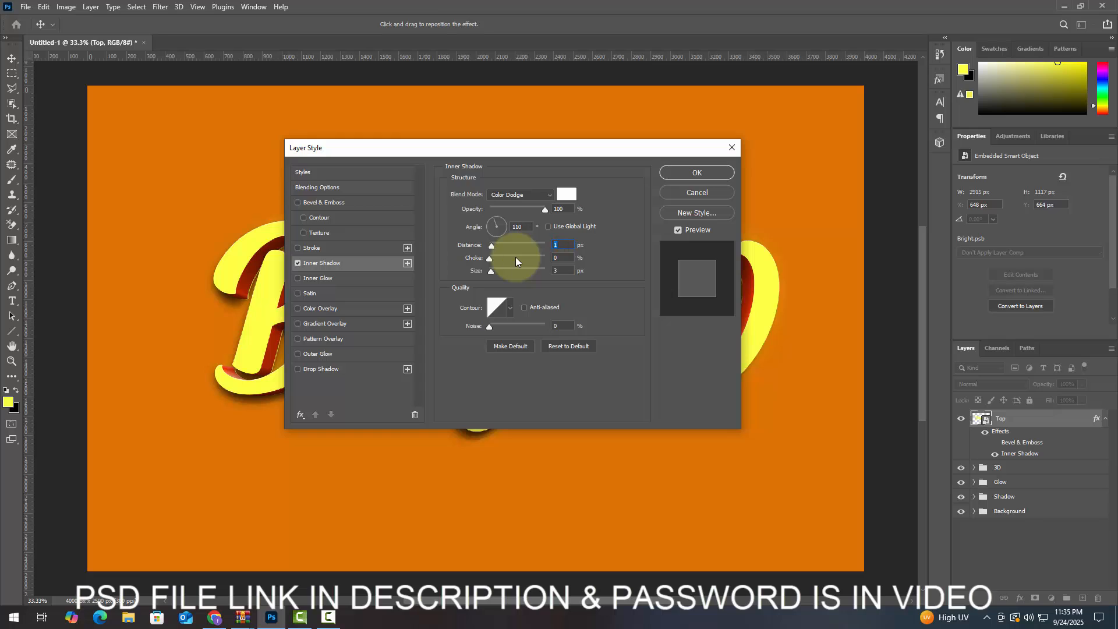
click(571, 258)
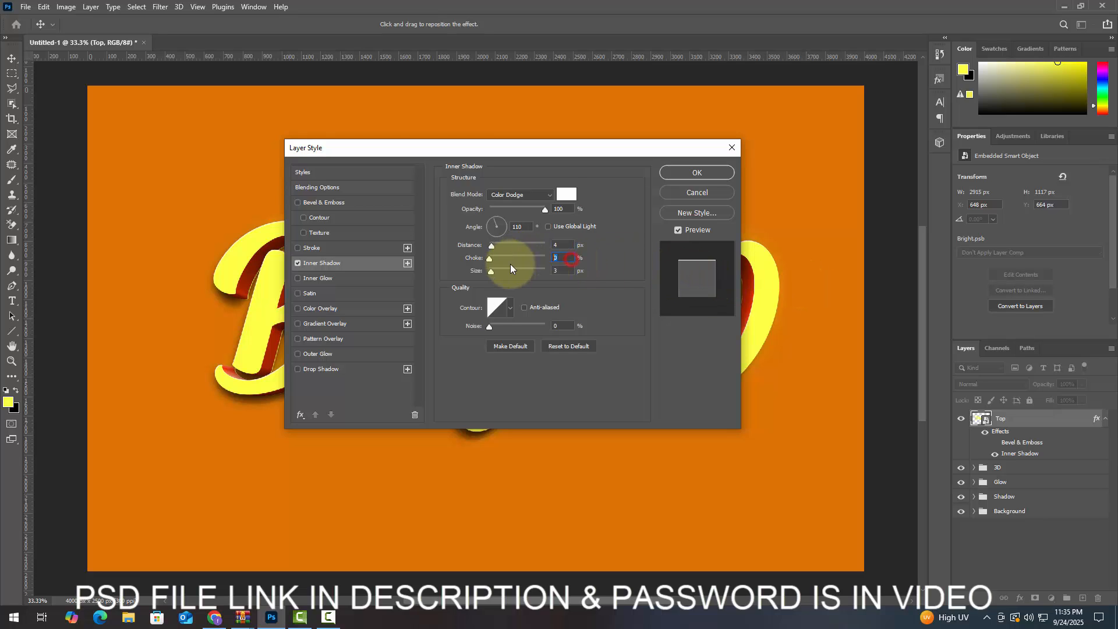
click(559, 271)
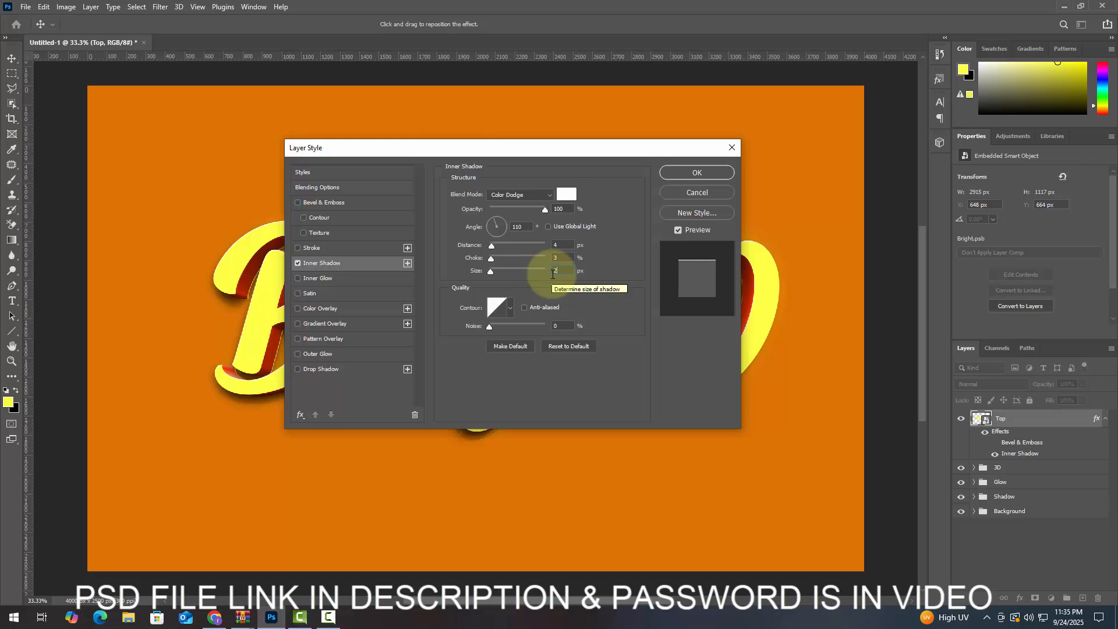
Add an inner glow to the Top layer with Multiply blend mode and 64% opacity.
click(340, 279)
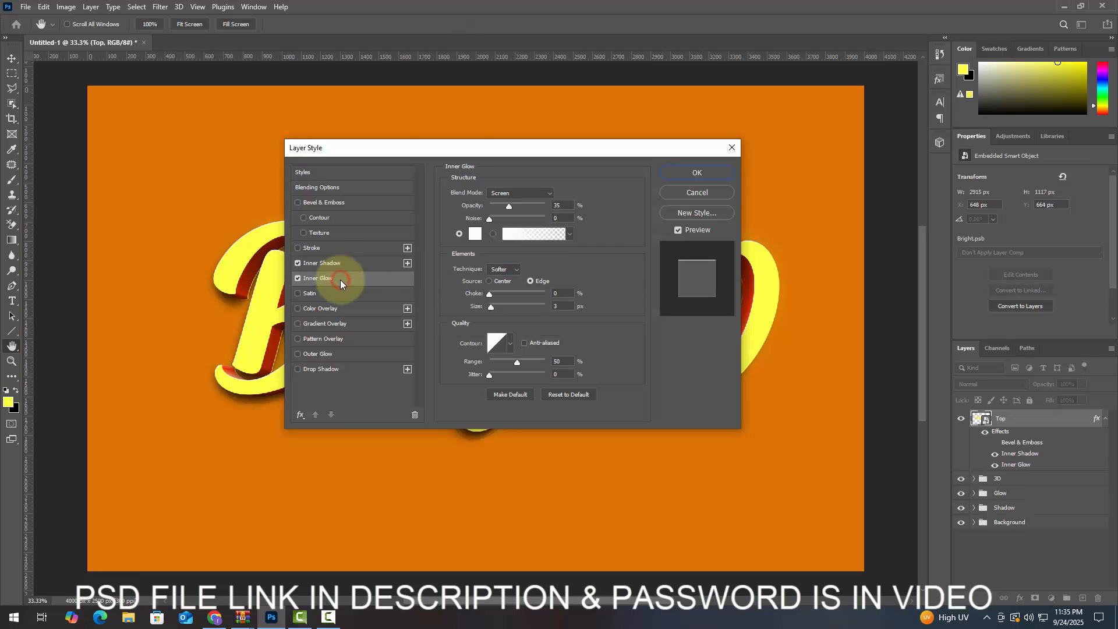
click(511, 195)
click(512, 237)
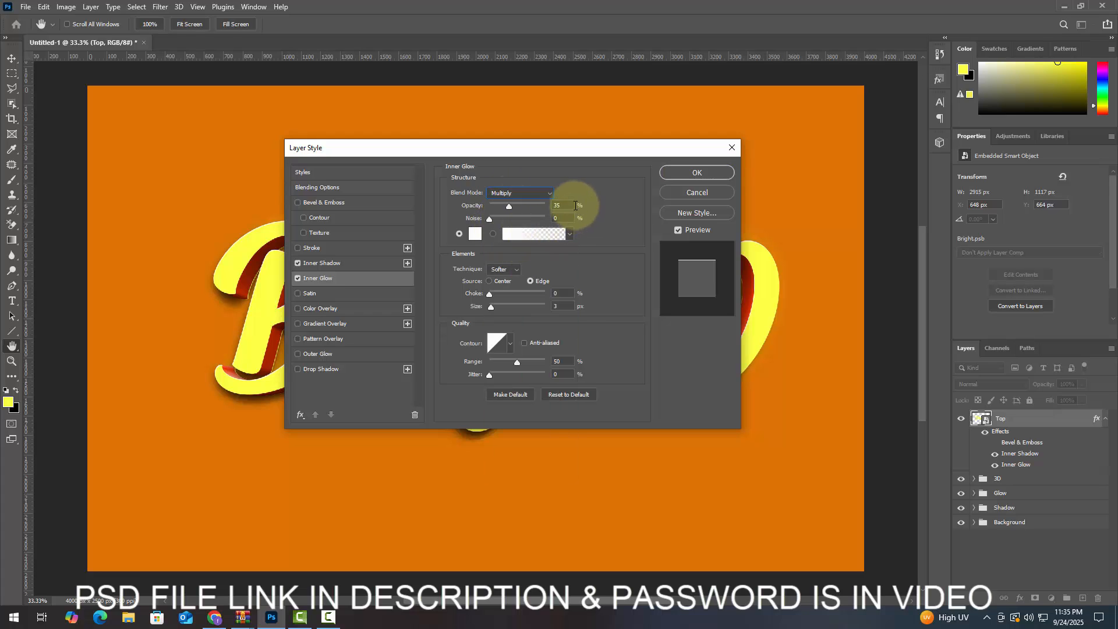
drag(571, 205, 535, 211)
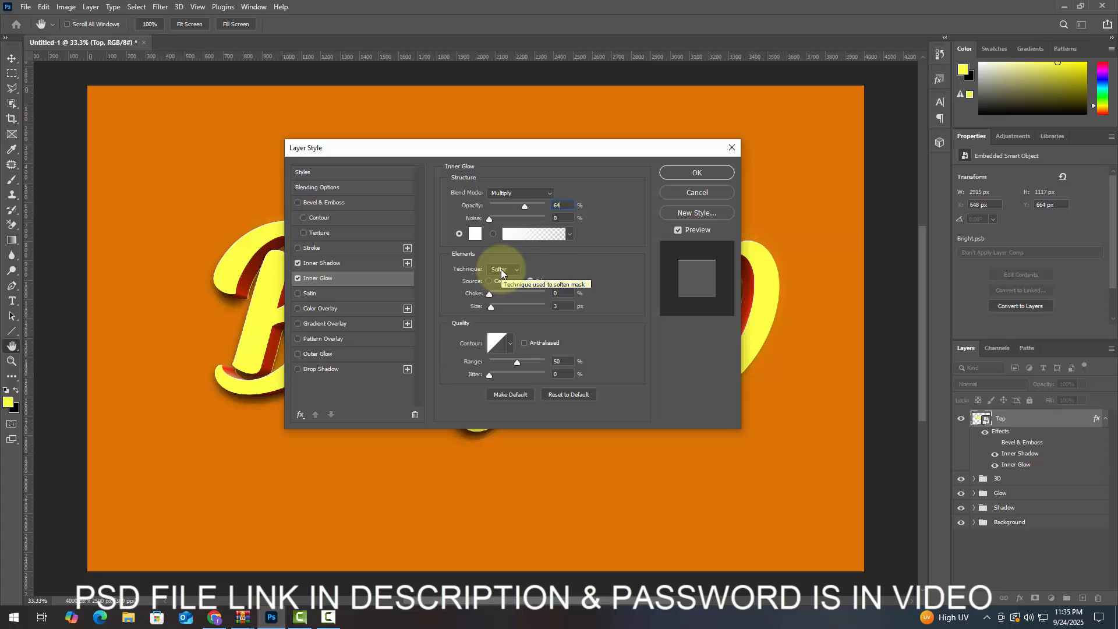
Set the inner glow colour to c9d6de.
click(475, 233)
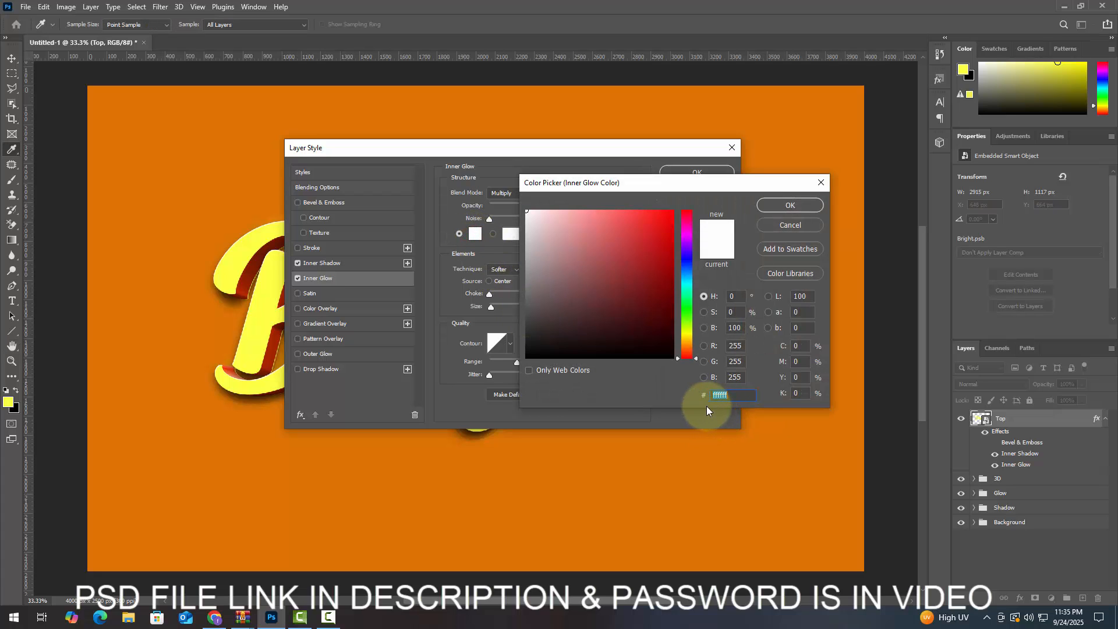
text(c9d)
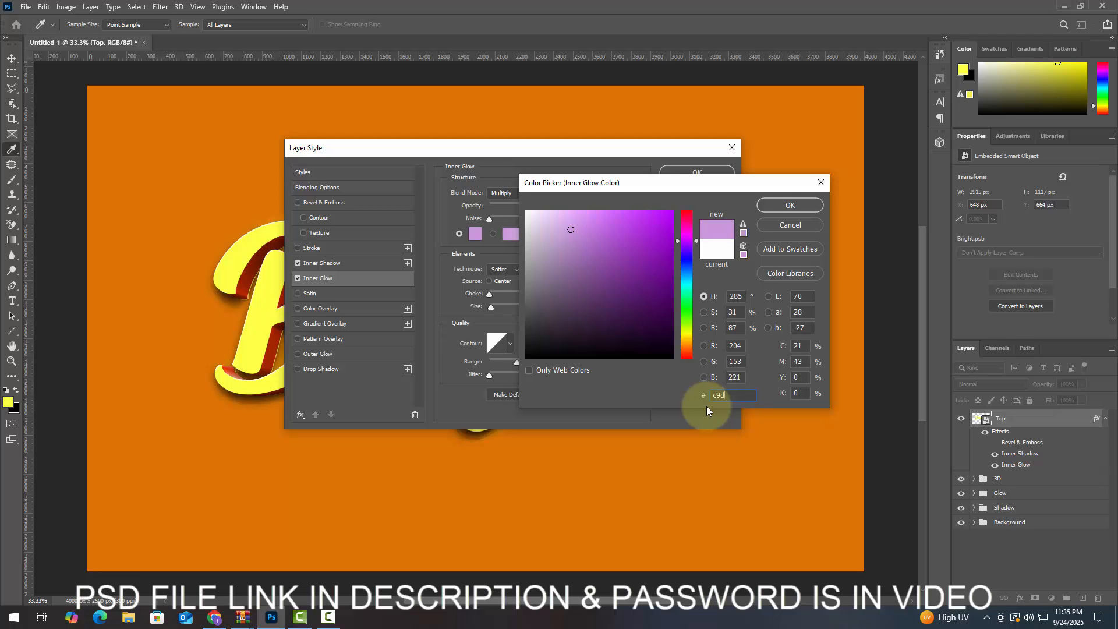
text(6de)
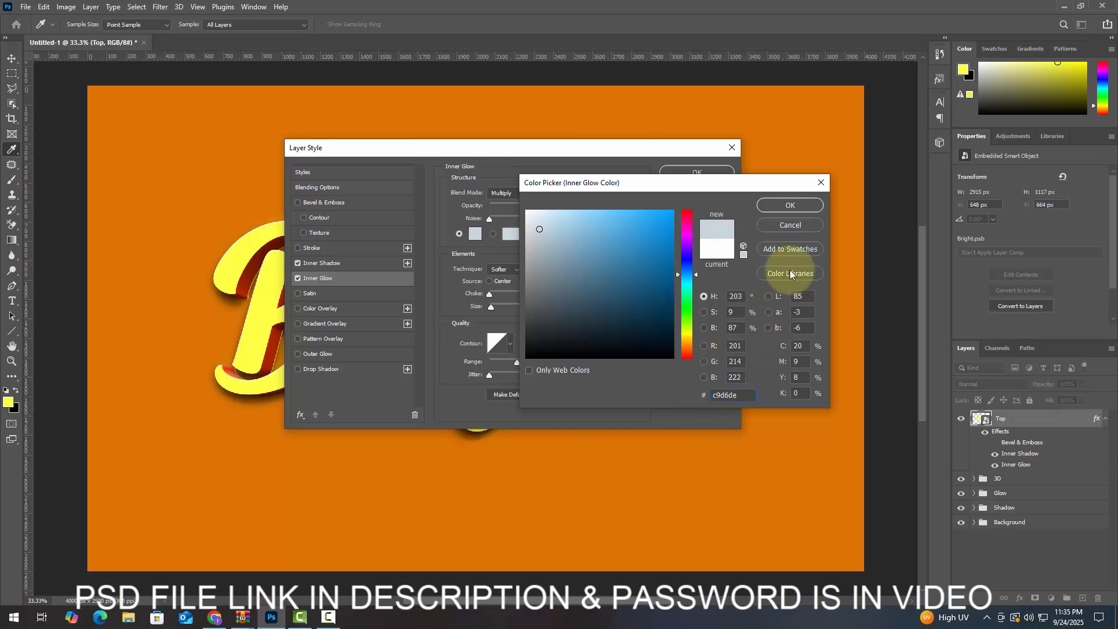
click(781, 209)
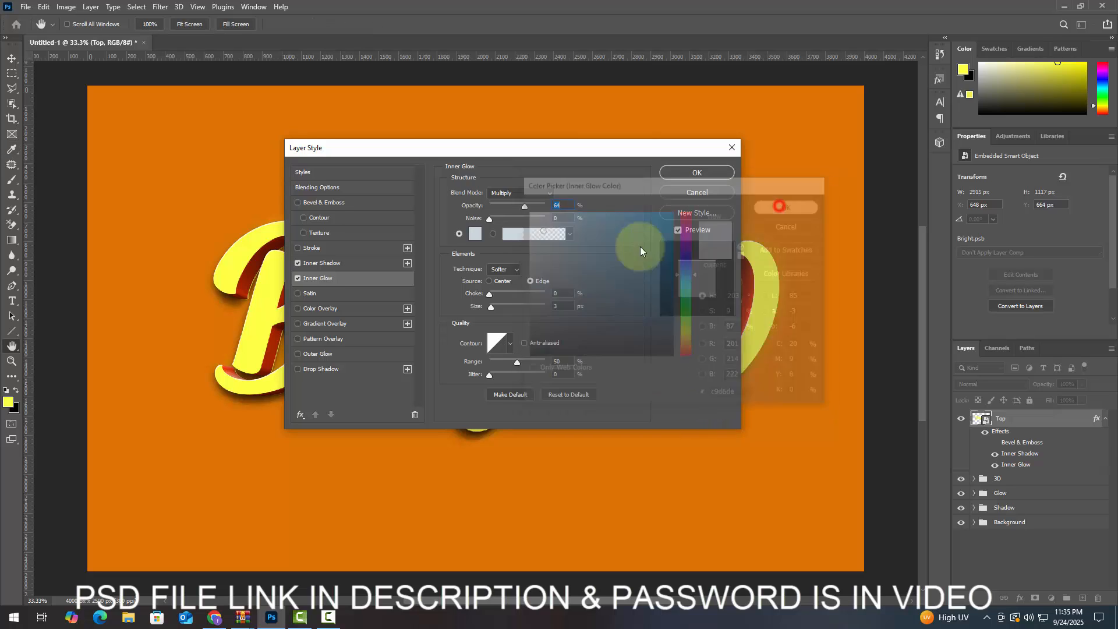
Use Edge as the inner glow source and set its choke to 11% and size to 50 px.
click(530, 282)
drag(570, 292, 528, 296)
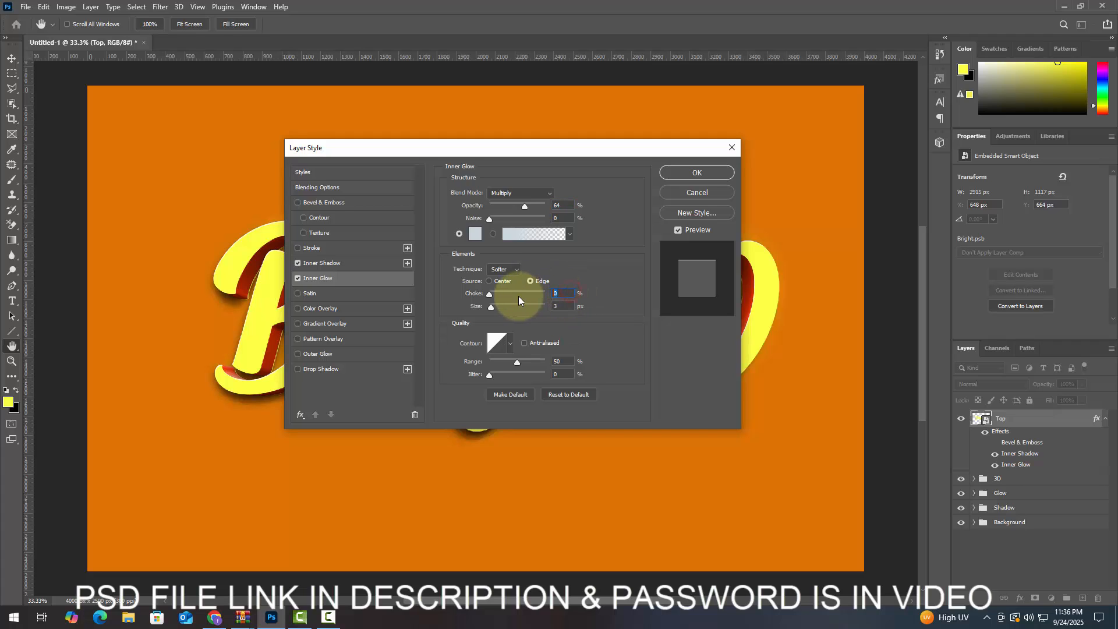
text(11)
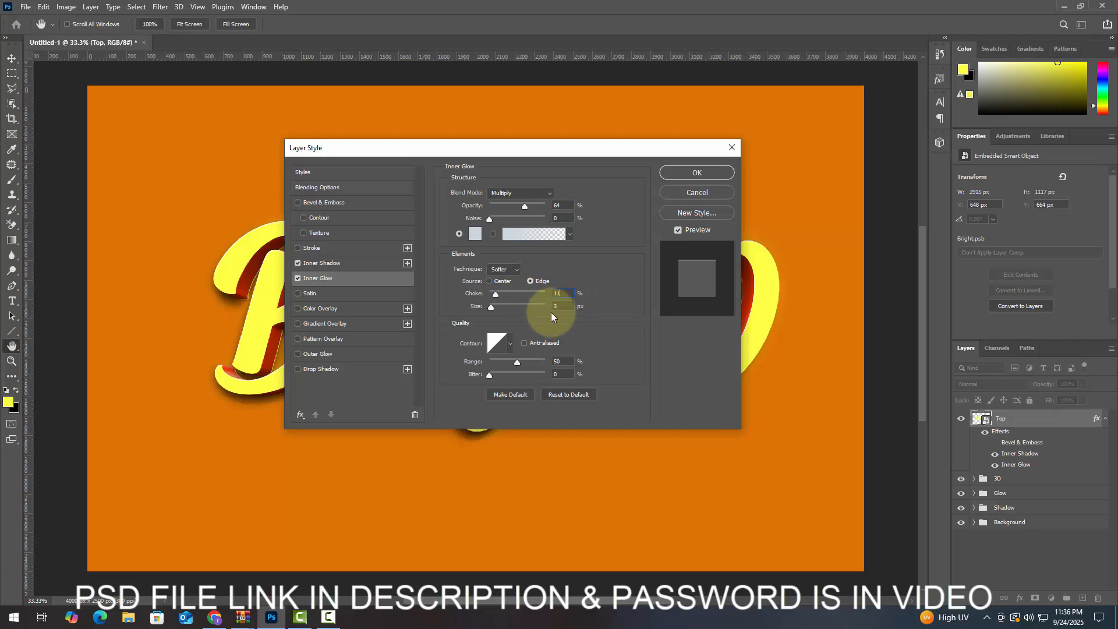
key(Tab)
text(50)
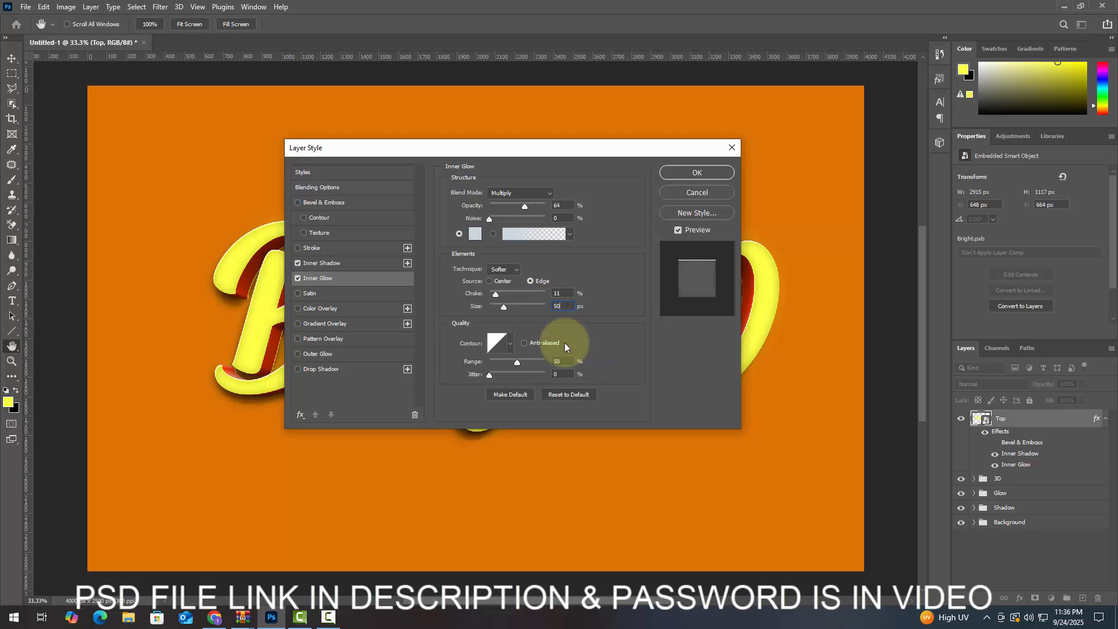
Add a satin effect to the Top layer with Overlay blend mode, white colour and 100% opacity.
click(333, 294)
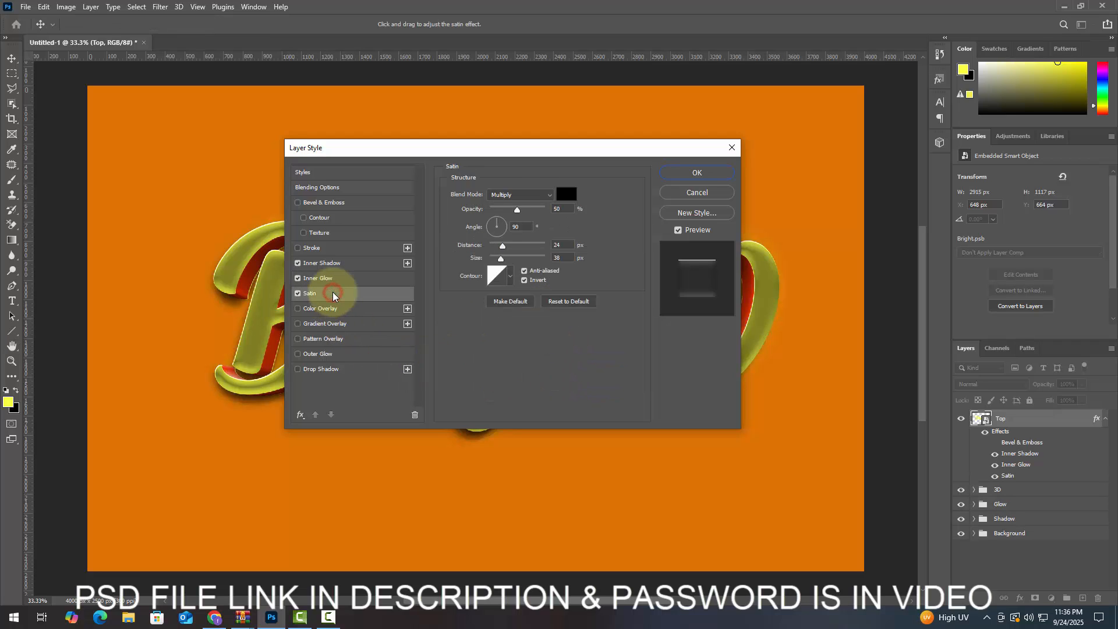
click(510, 198)
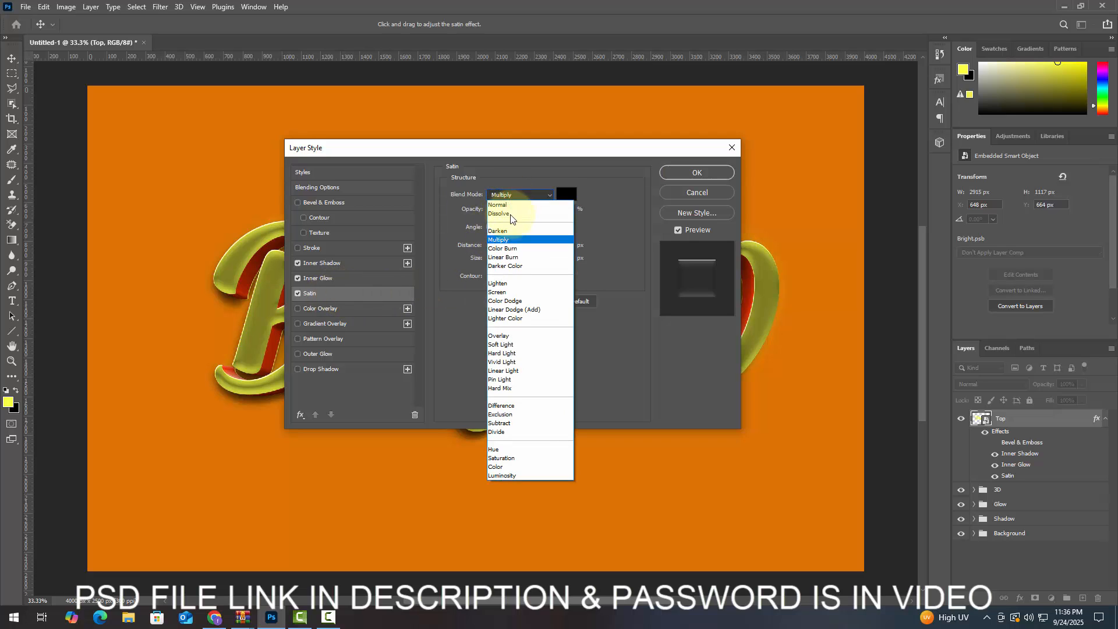
click(507, 336)
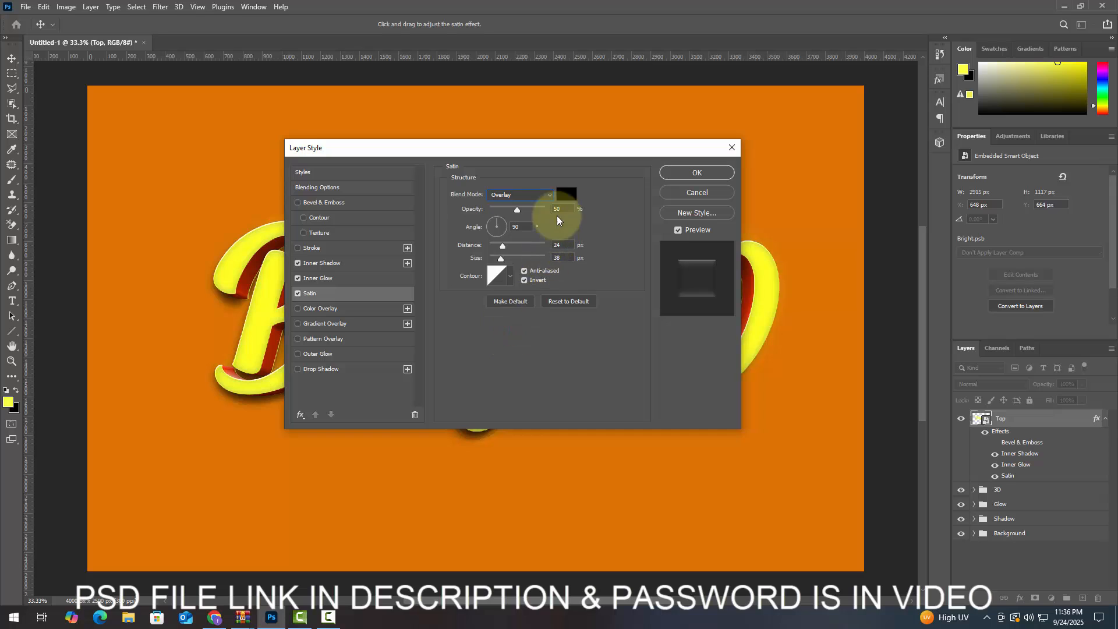
click(568, 193)
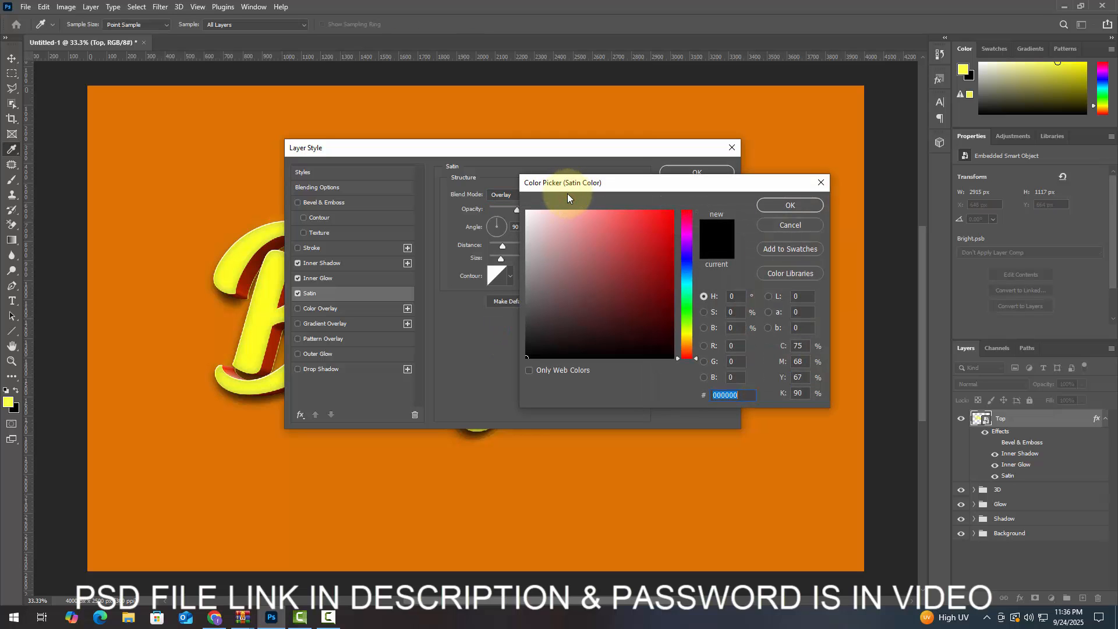
mouse_move(578, 259)
mouse_down()
mouse_move(496, 191)
mouse_move(570, 207)
mouse_up()
click(769, 207)
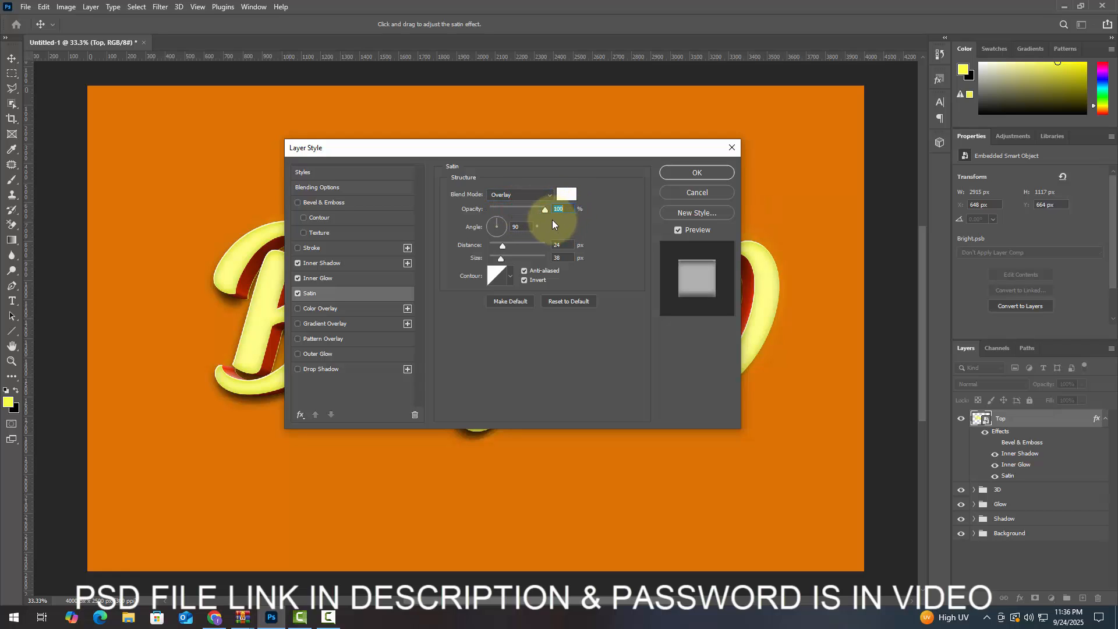
Set the satin angle to 55°, distance to 14 px and size to 240 px.
key(Tab)
text(55)
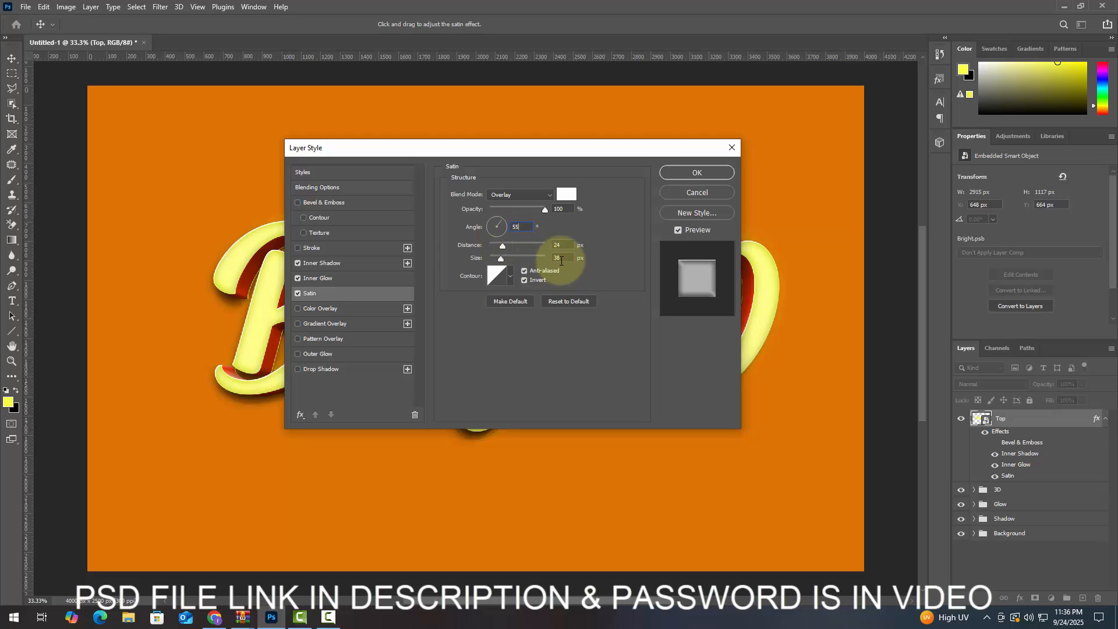
key(Tab)
text(14)
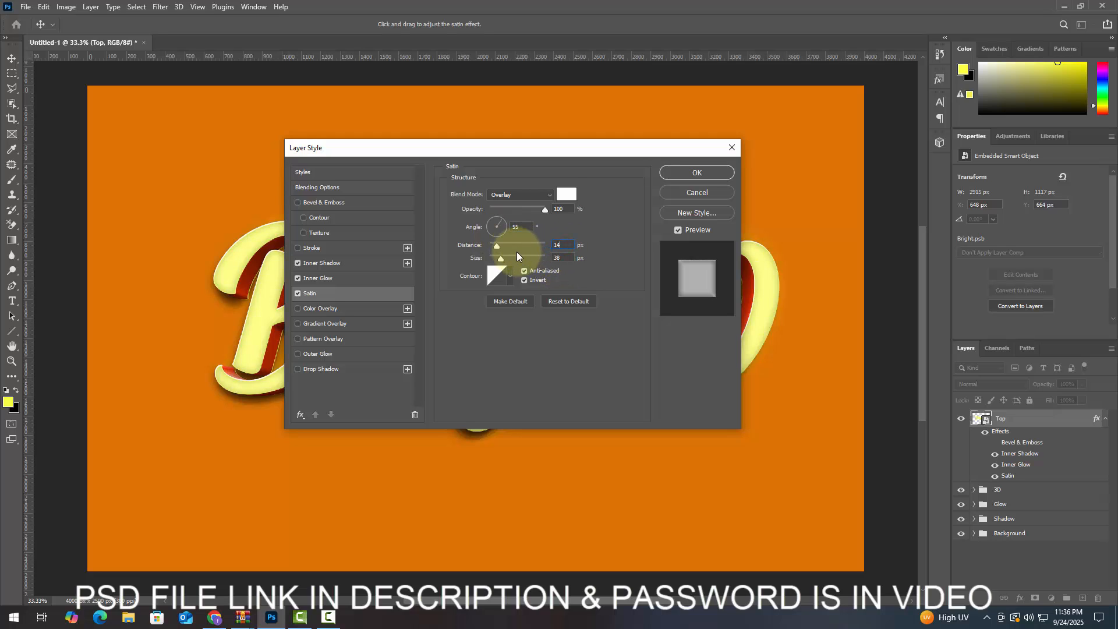
key(Tab)
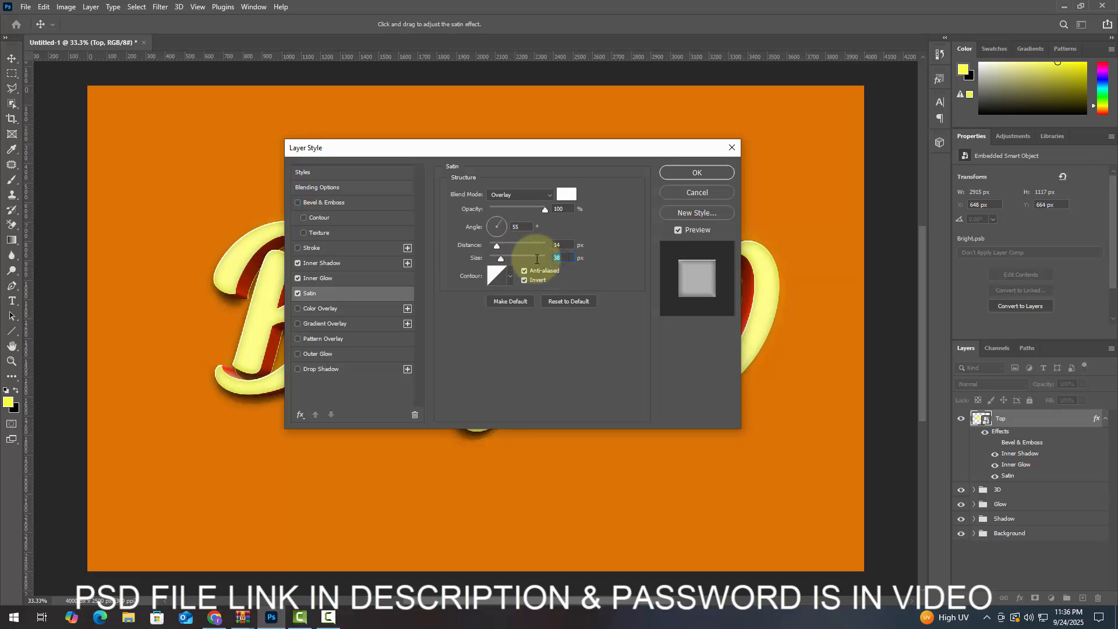
text(240)
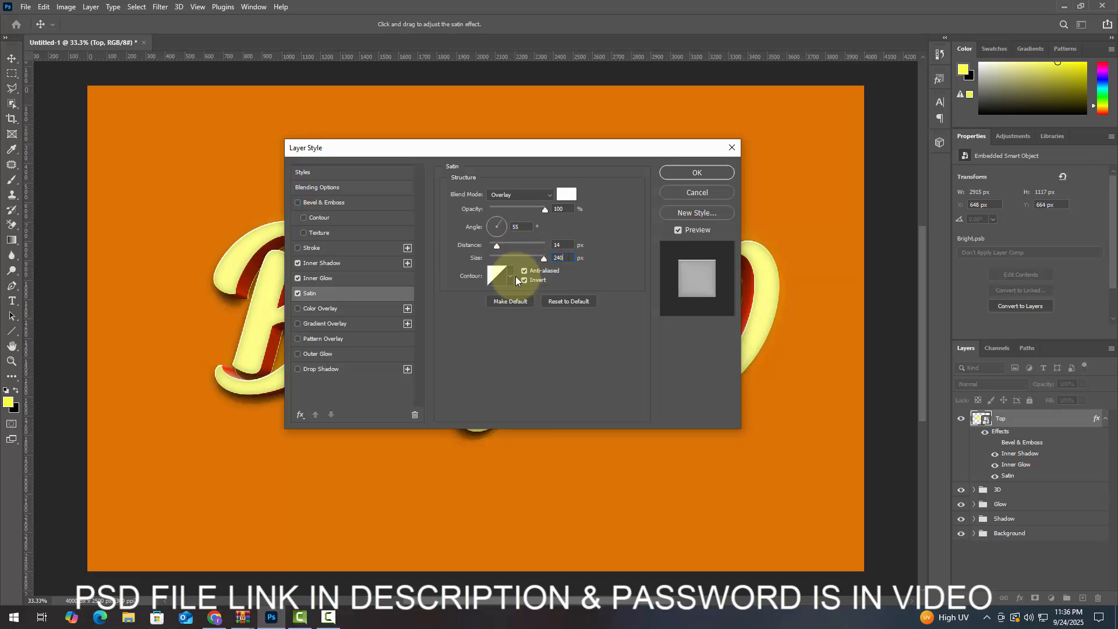
Set the satin effect's contour to the Gaussian preset.
click(499, 272)
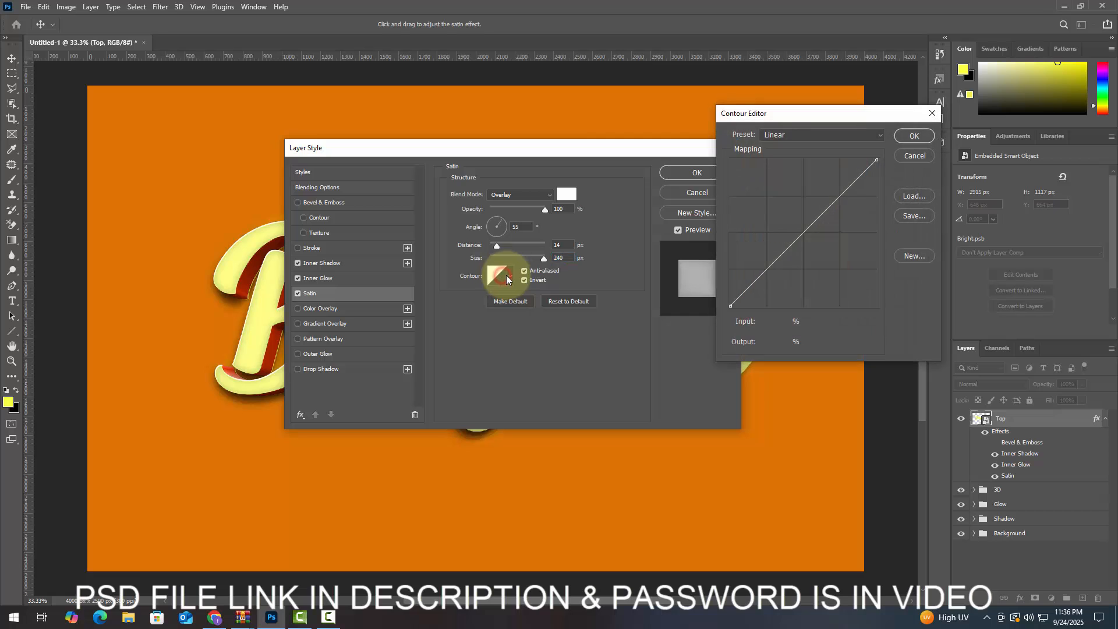
click(766, 135)
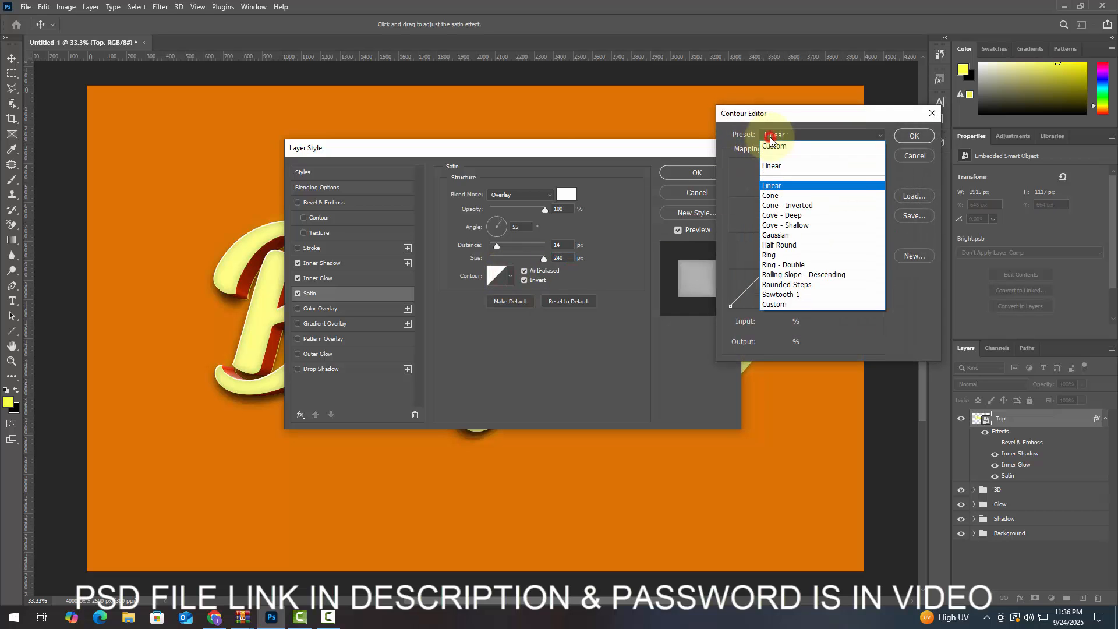
click(779, 236)
click(914, 136)
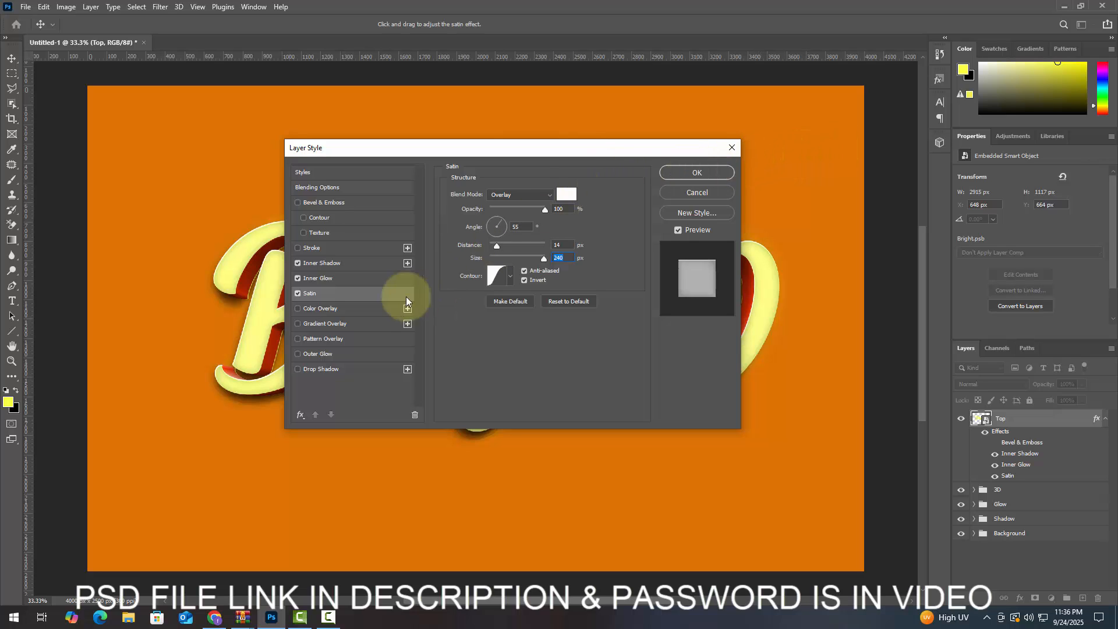
Add a gradient overlay to the Top layer and set its starting colour stop to febf04.
click(340, 324)
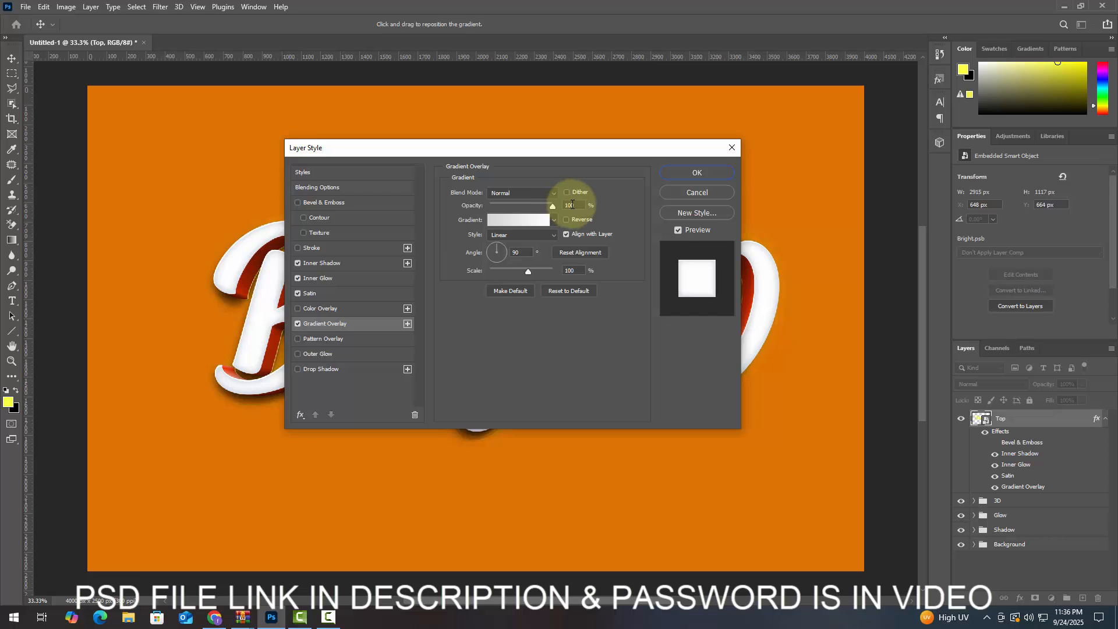
click(499, 218)
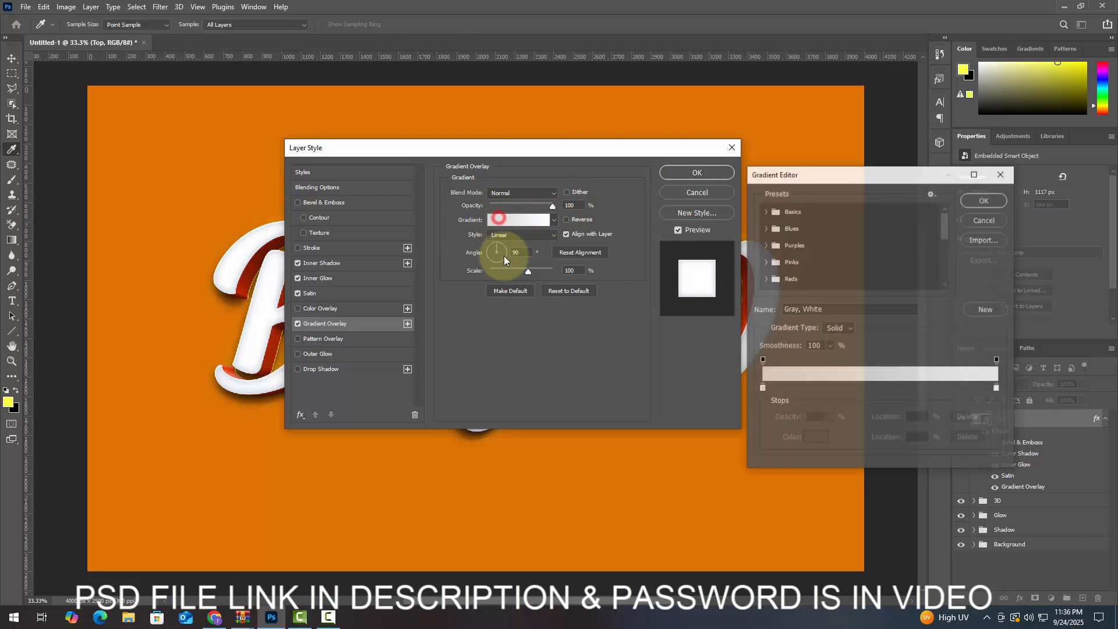
click(762, 389)
click(813, 438)
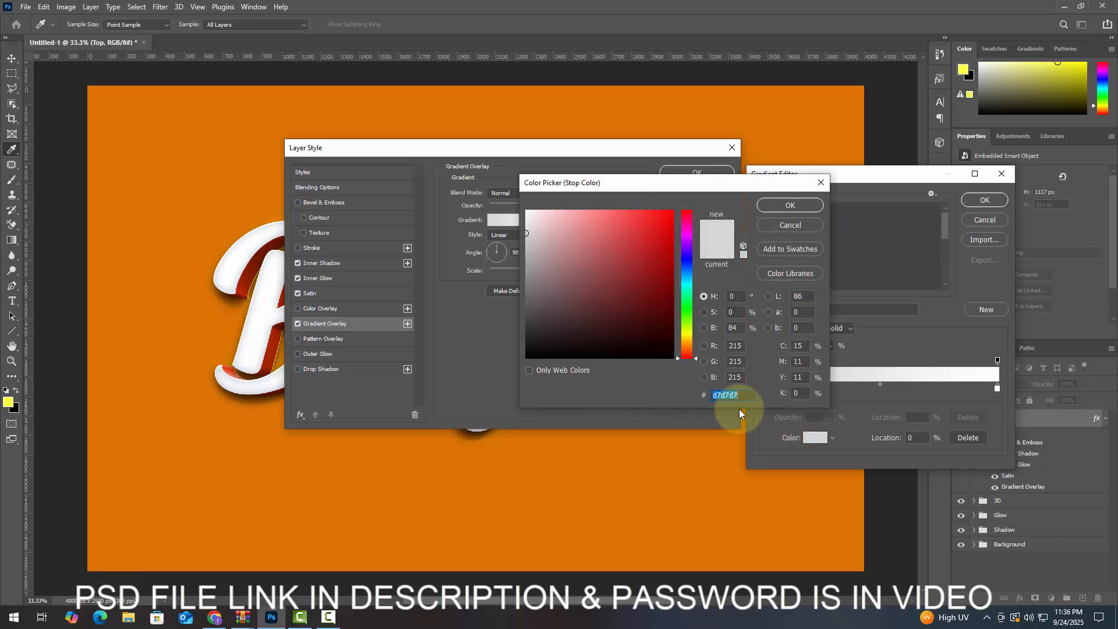
text(f)
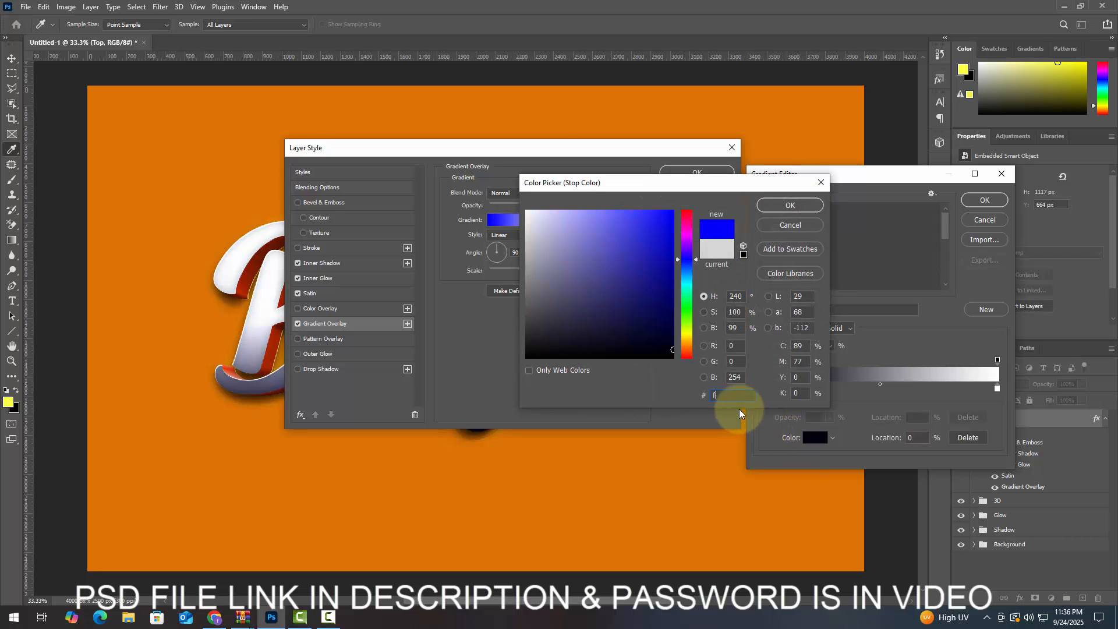
text(ebf)
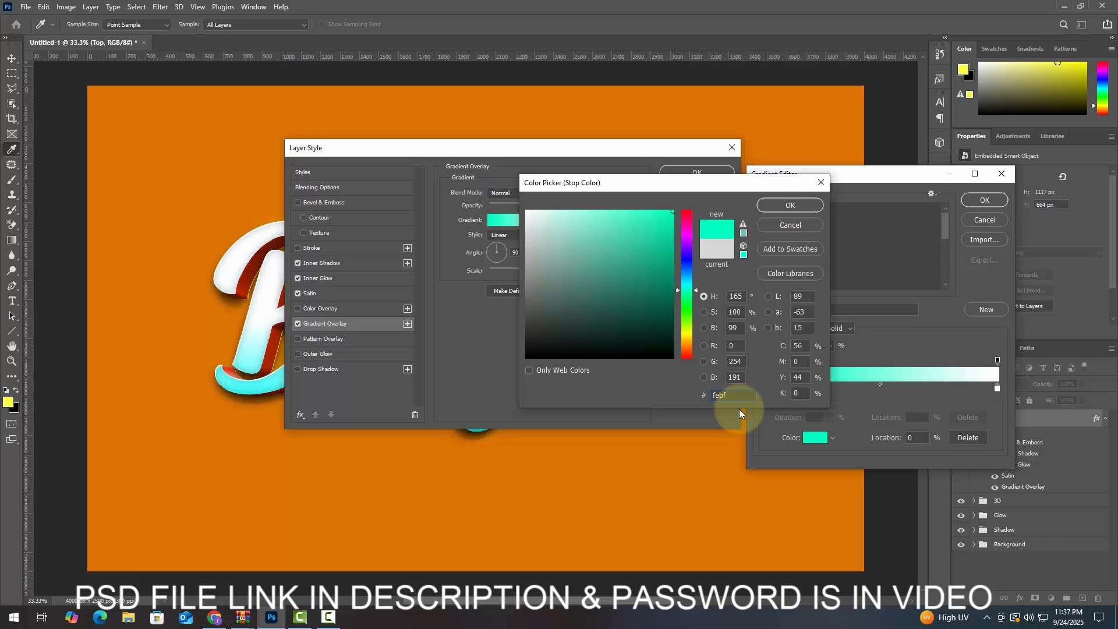
text(04)
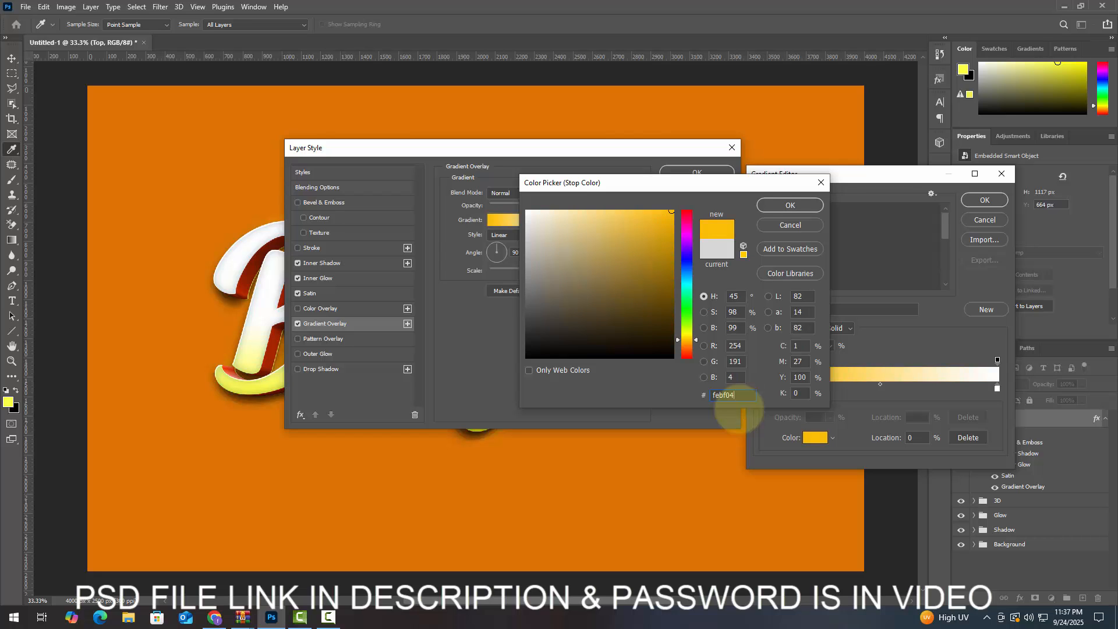
click(790, 206)
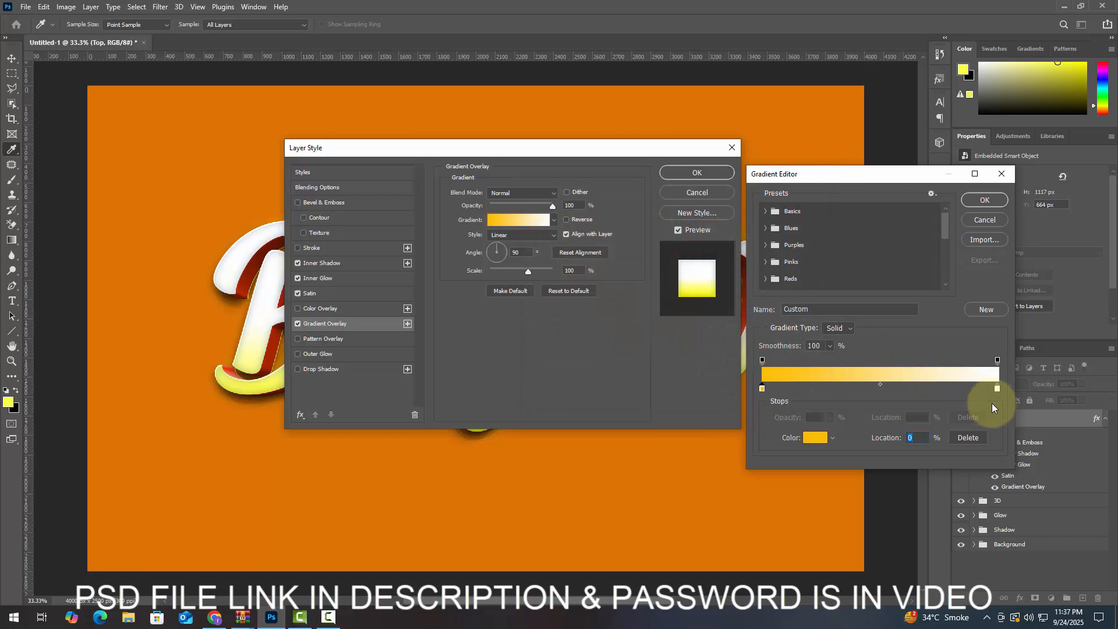
Set the gradient's end colour stop to ffd65e and apply the layer style.
click(998, 389)
click(806, 438)
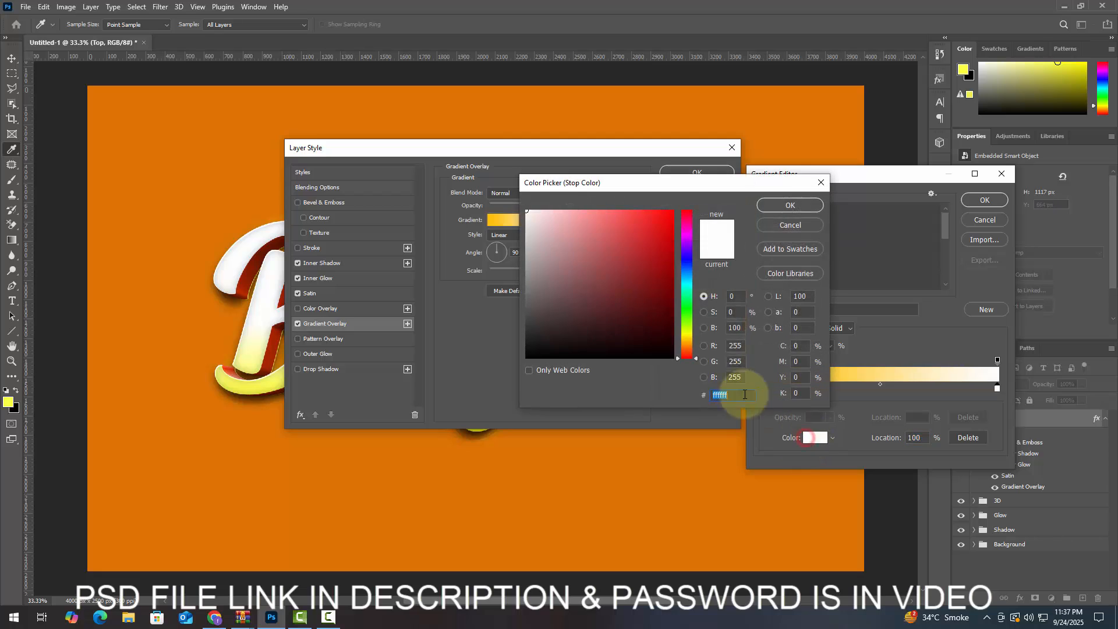
text(ffd)
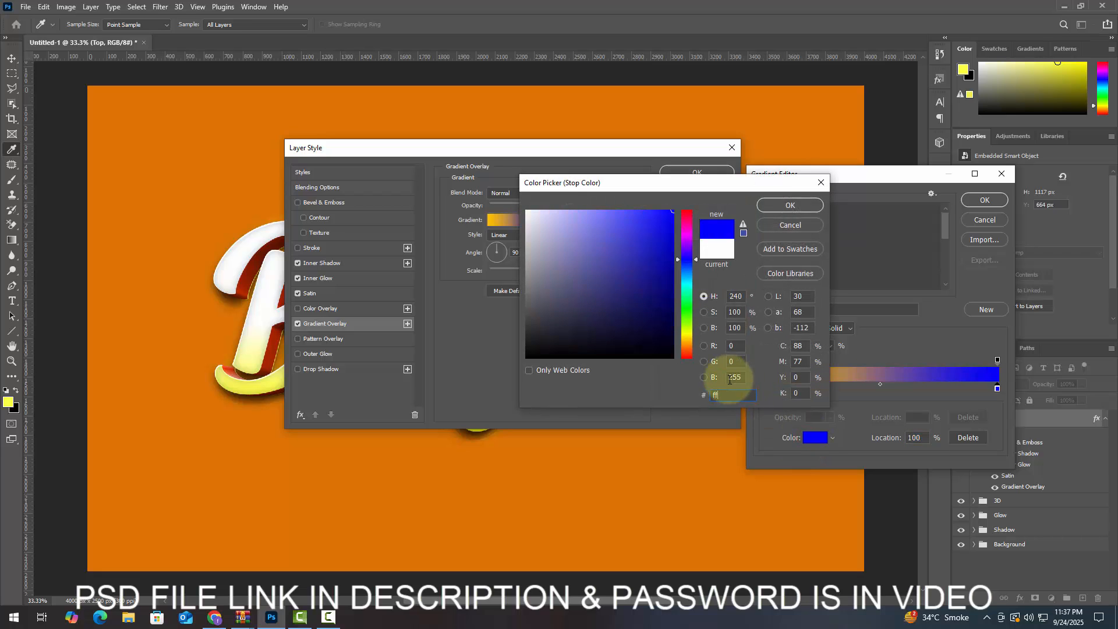
text(65e)
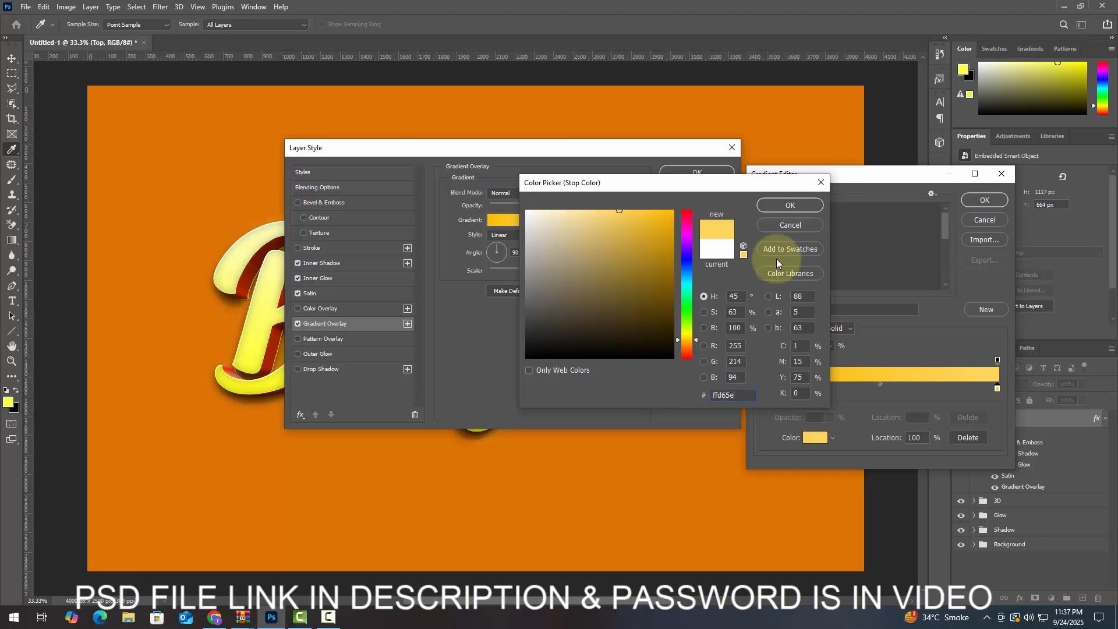
click(790, 207)
click(984, 200)
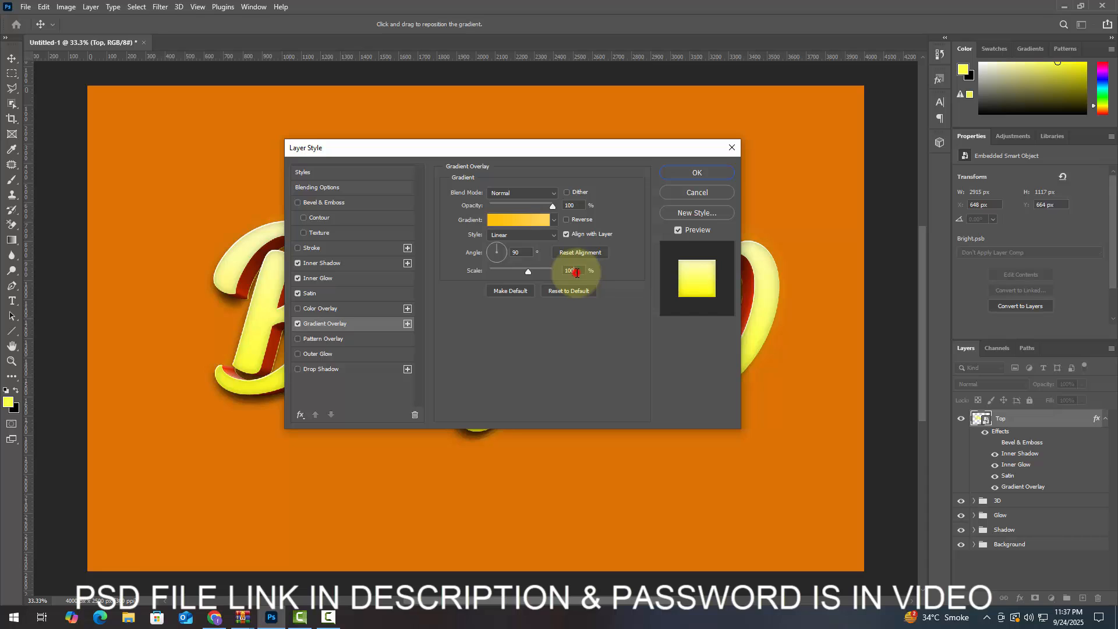
click(694, 173)
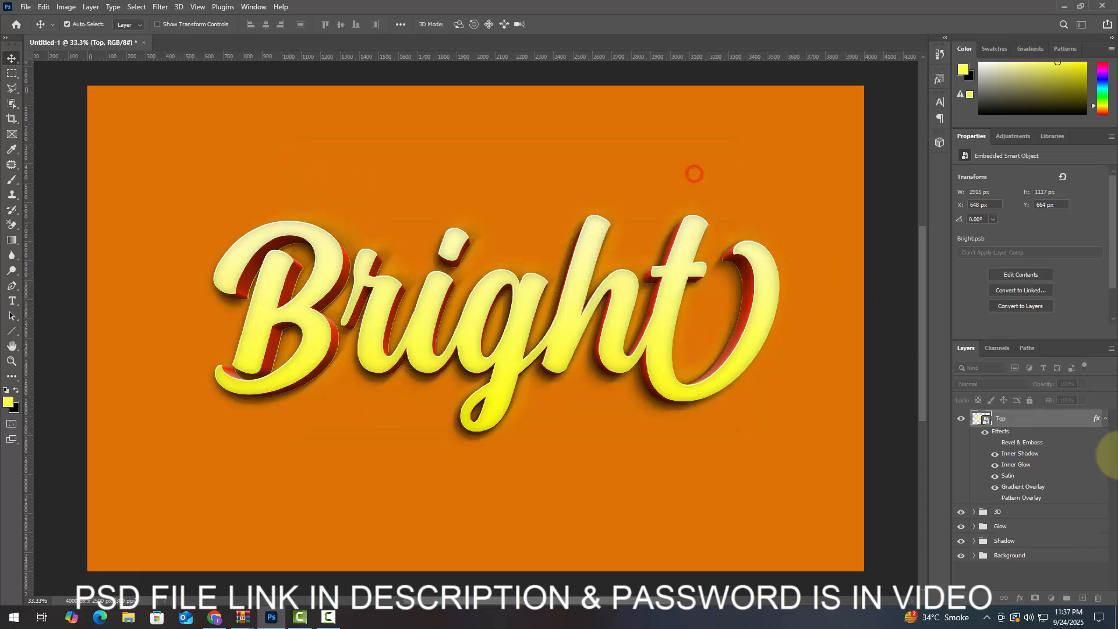
Duplicate the Top layer with the repeated transform and set the copy's fill opacity to 0%.
click(1107, 418)
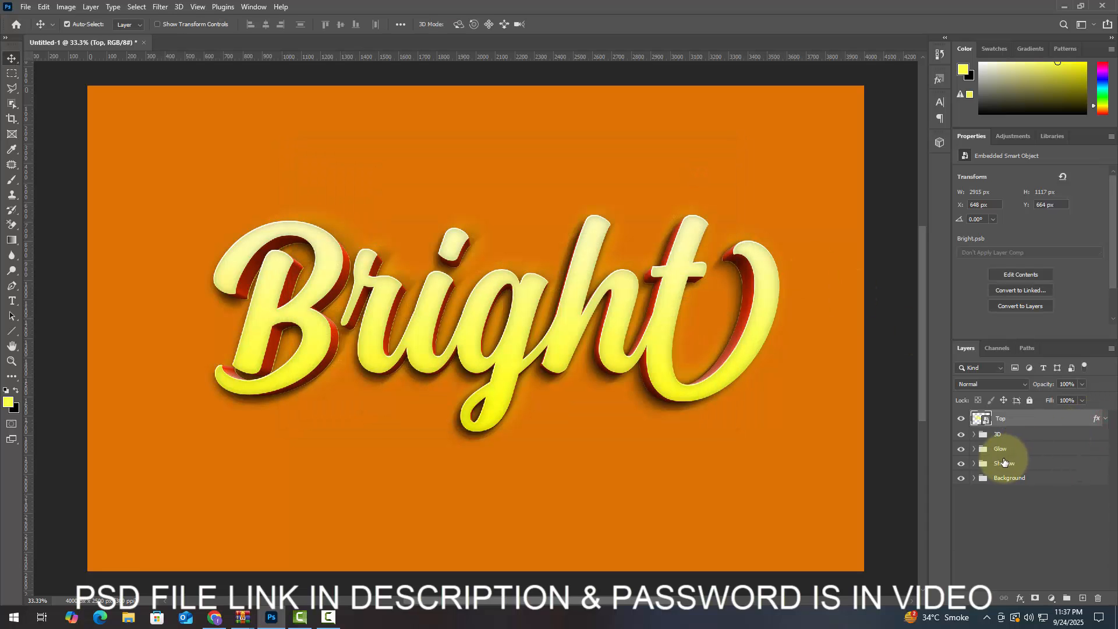
key(ctrl+shift+alt+t)
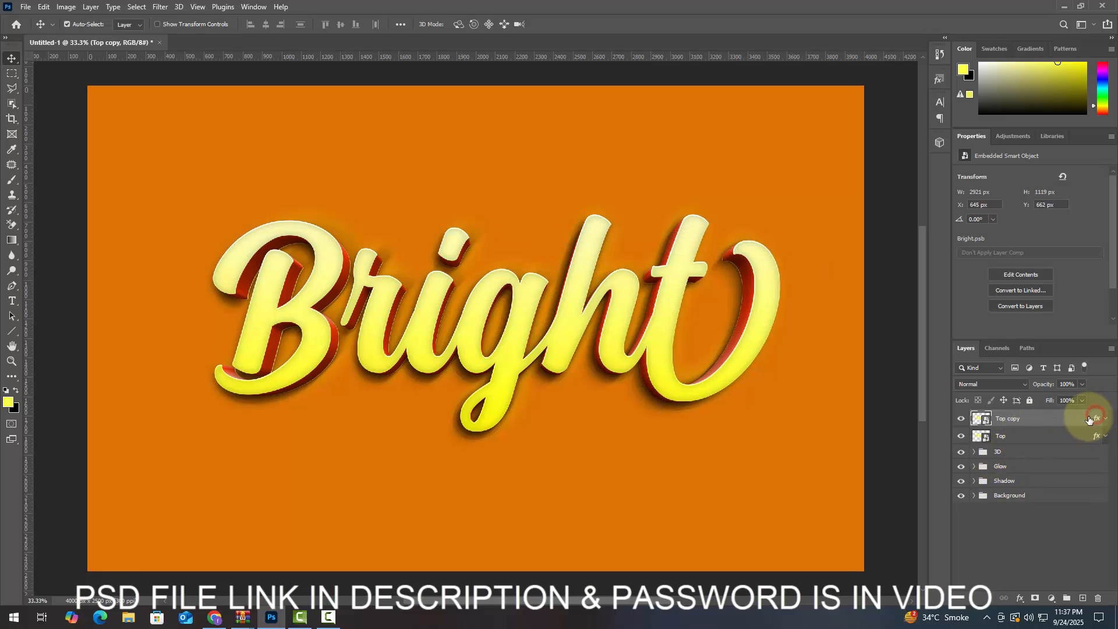
double_click(1067, 422)
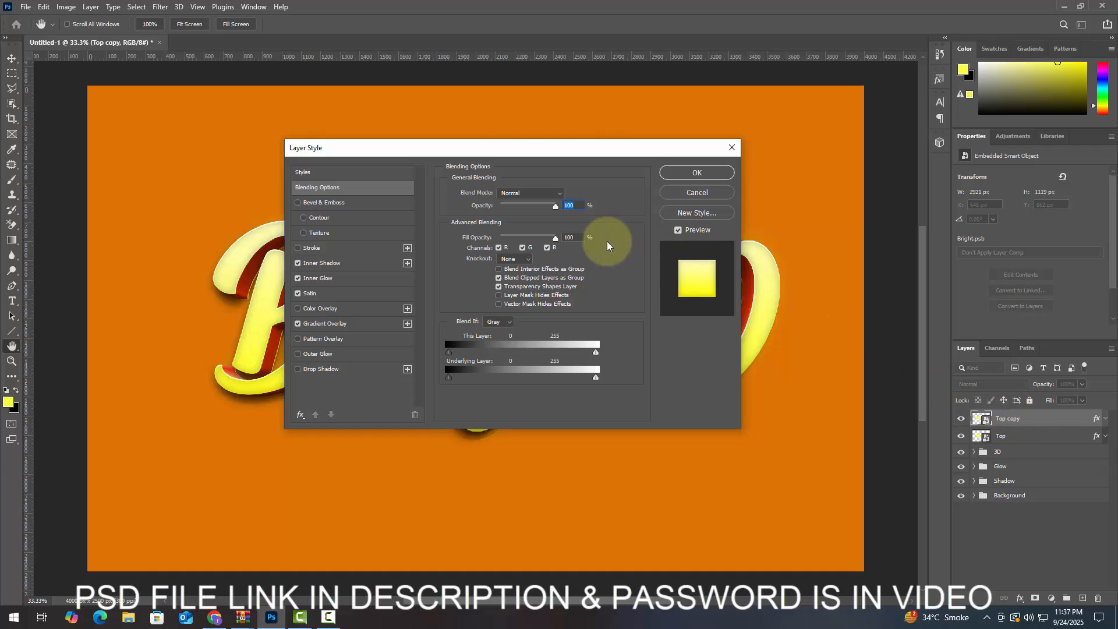
click(580, 237)
text(0)
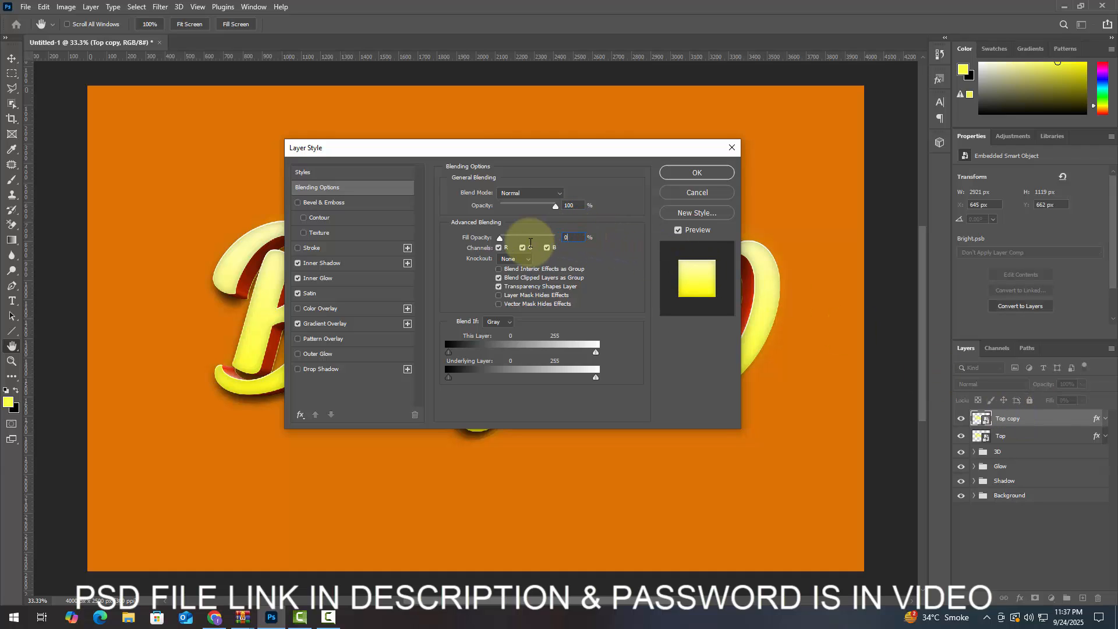
Turn off the inner shadow, inner glow, satin and gradient overlay effects on the Top copy layer.
click(298, 278)
click(298, 294)
click(297, 323)
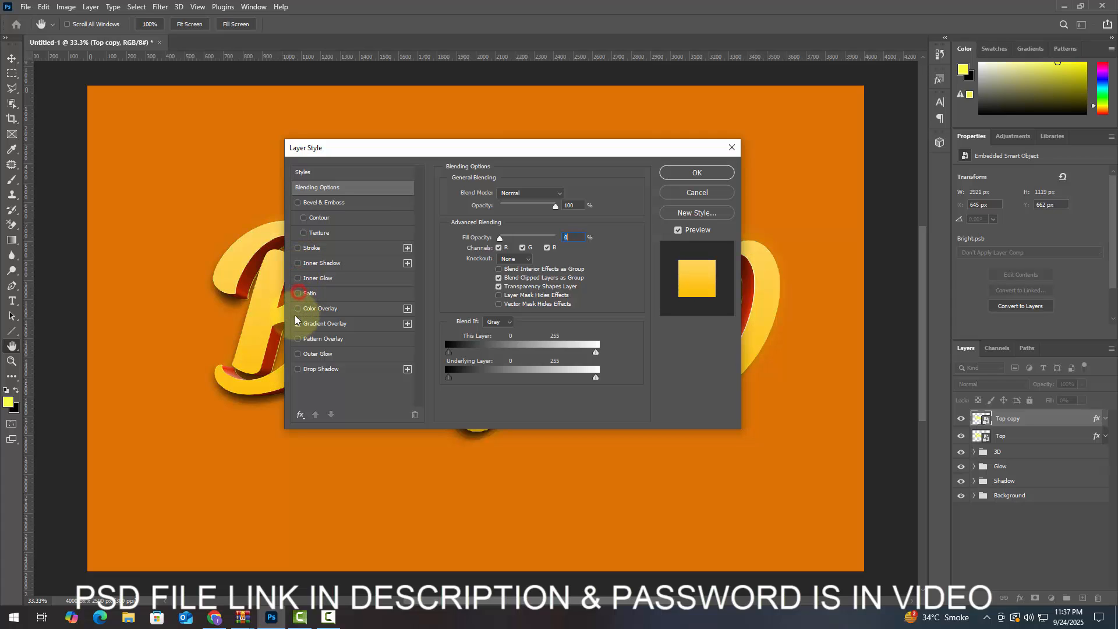
click(298, 323)
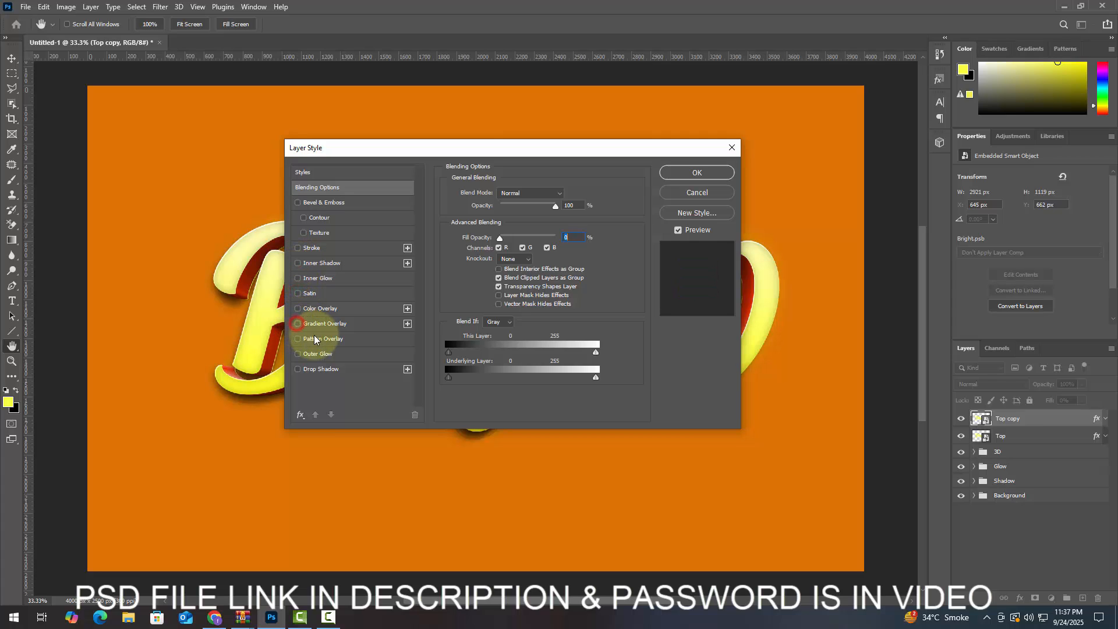
Add a pattern overlay to Top copy using the dotted pattern below the Water folder, with Overlay blend mode.
click(314, 339)
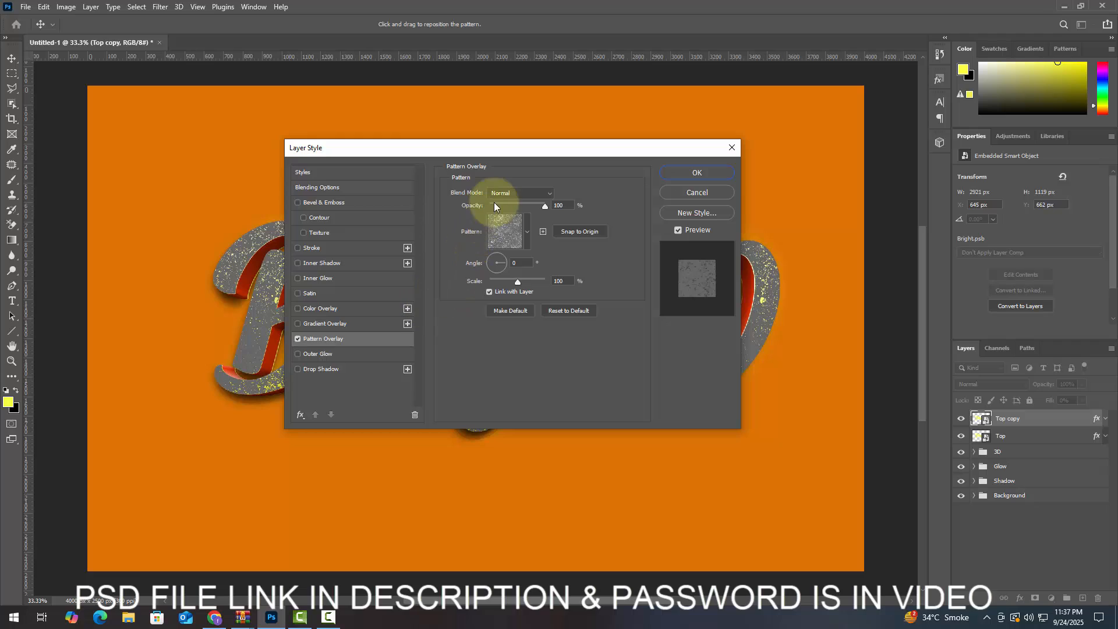
click(527, 230)
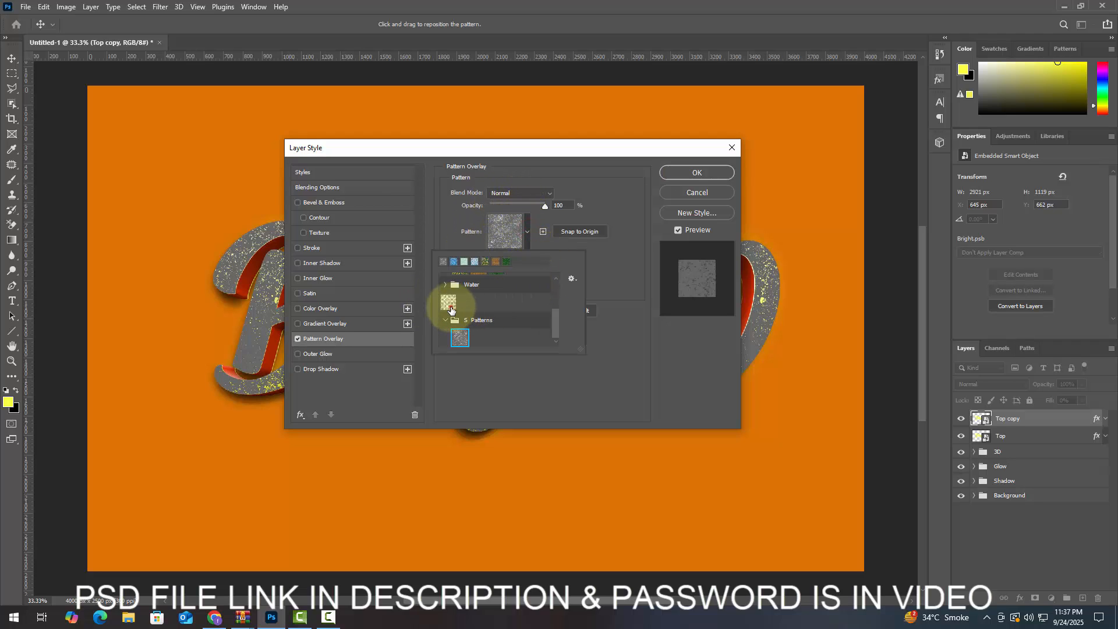
click(448, 301)
click(544, 216)
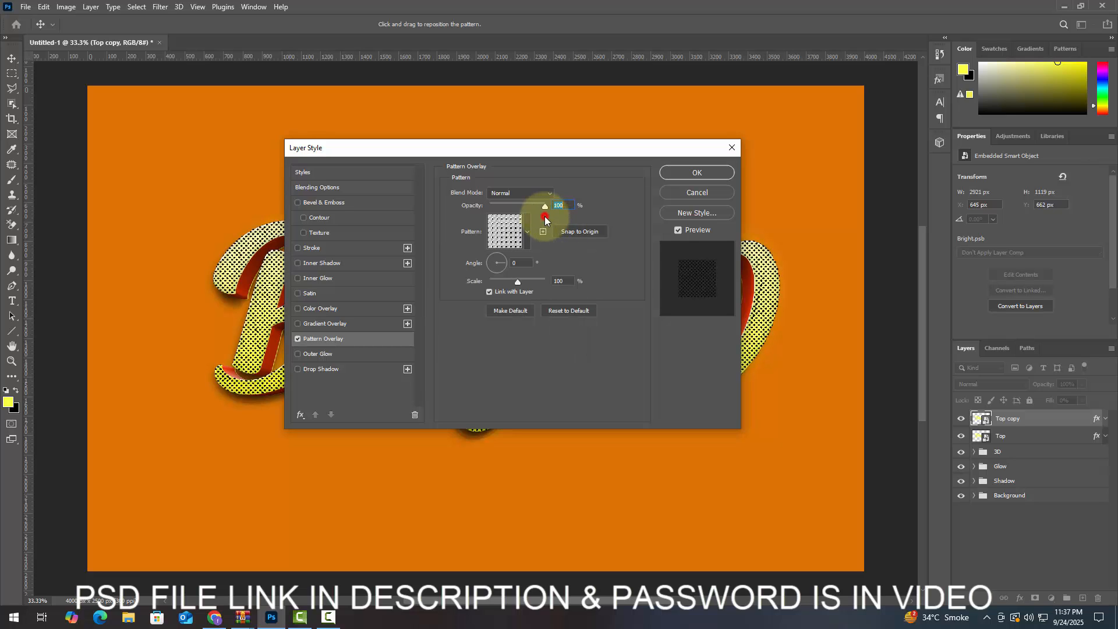
click(525, 262)
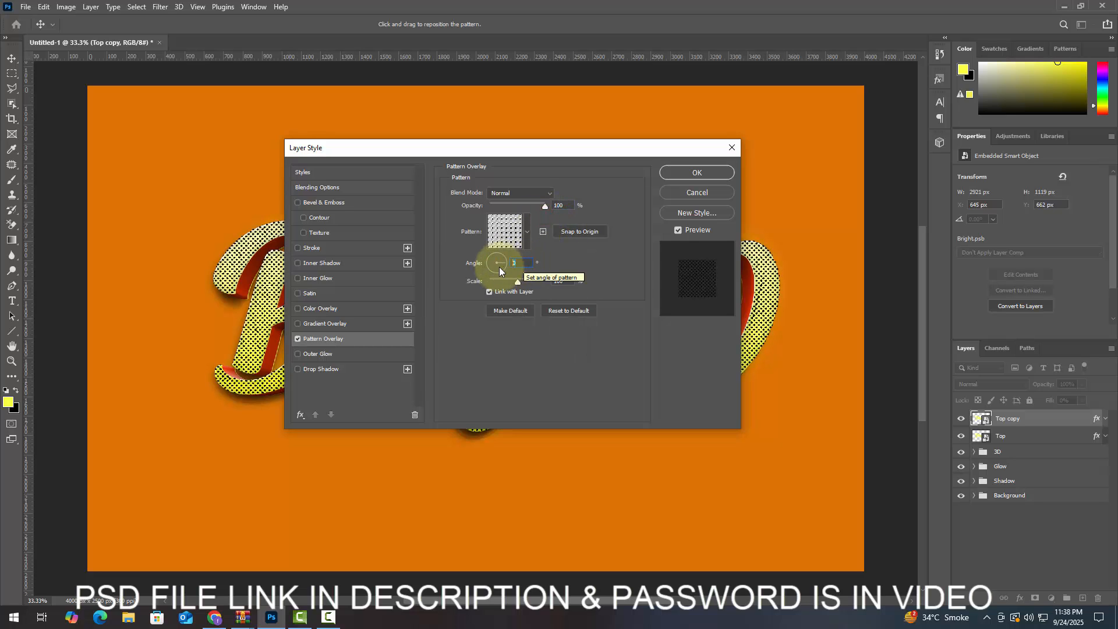
click(531, 194)
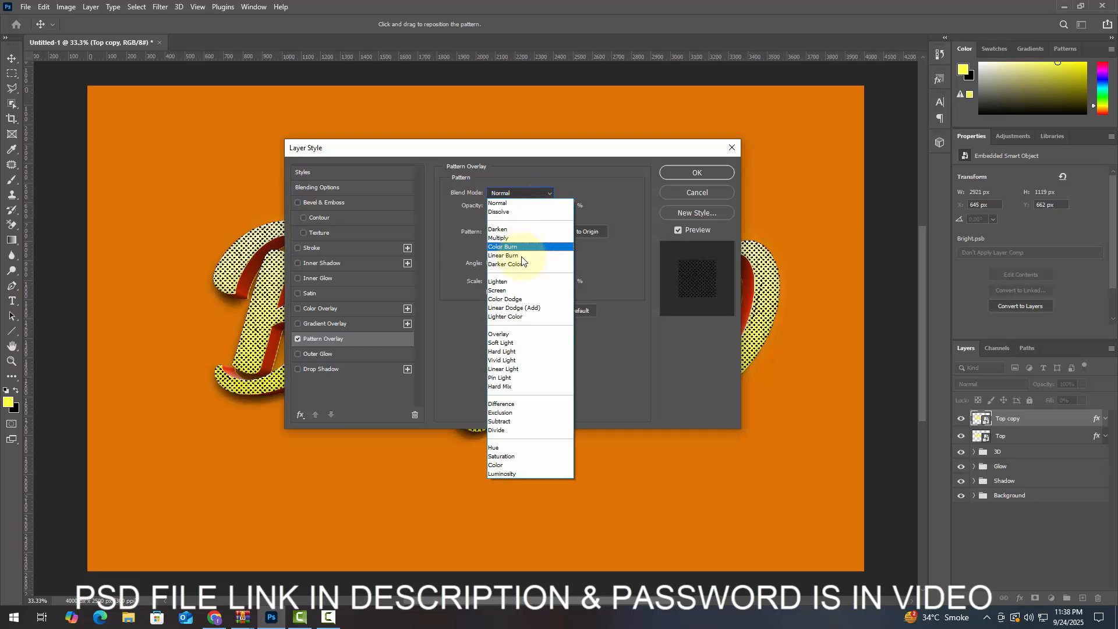
click(517, 333)
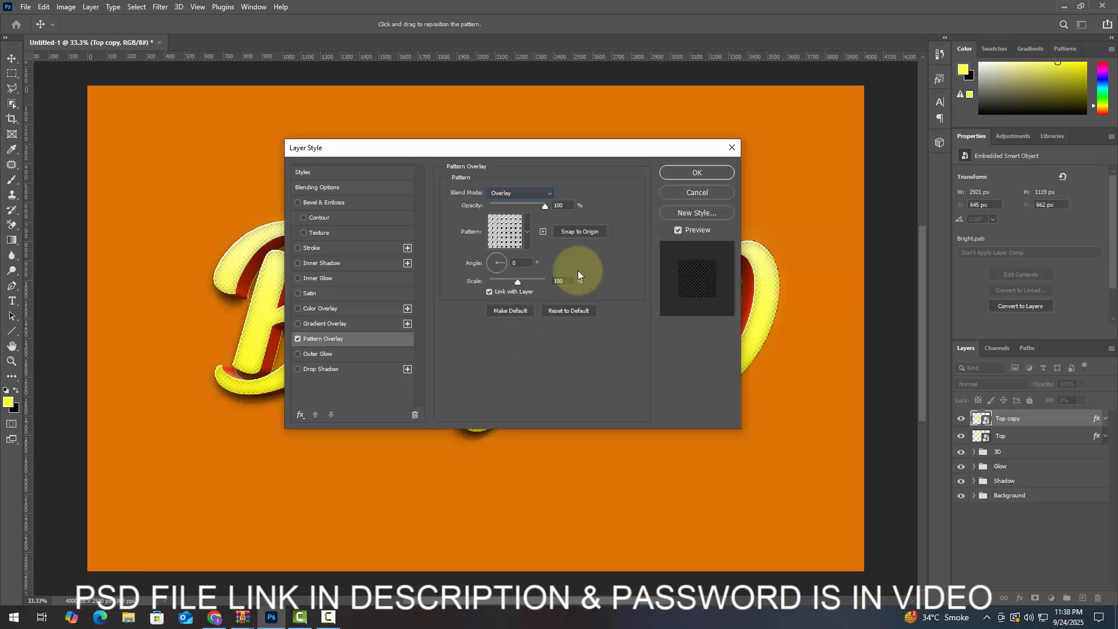
click(687, 174)
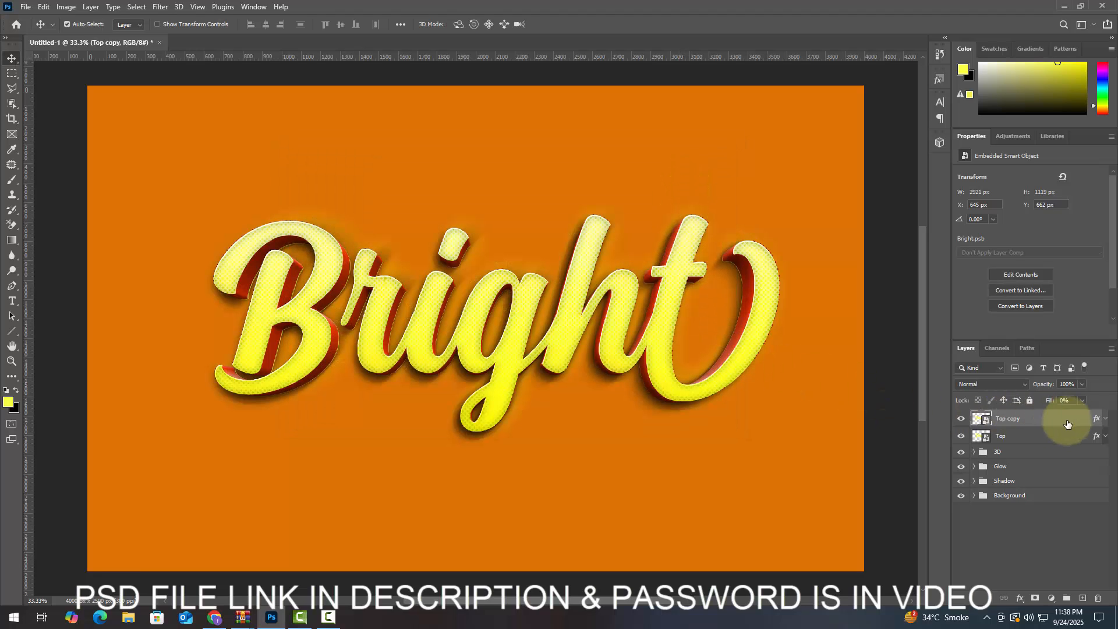
Group the Top copy and Top layers and name the group Surface.
shift+click(1034, 438)
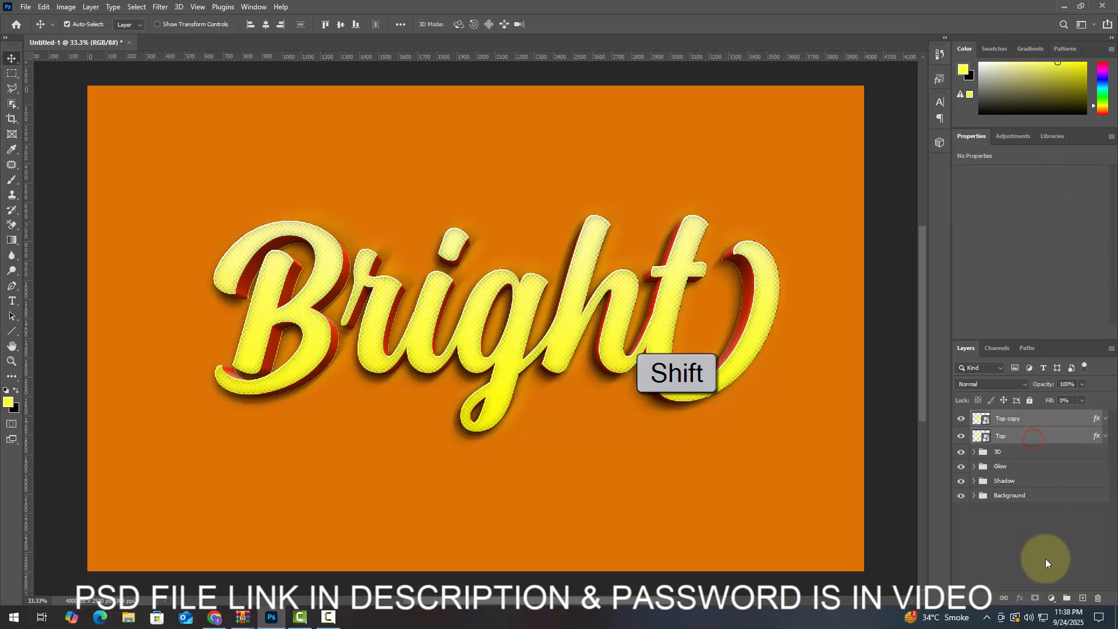
click(1066, 598)
click(1008, 417)
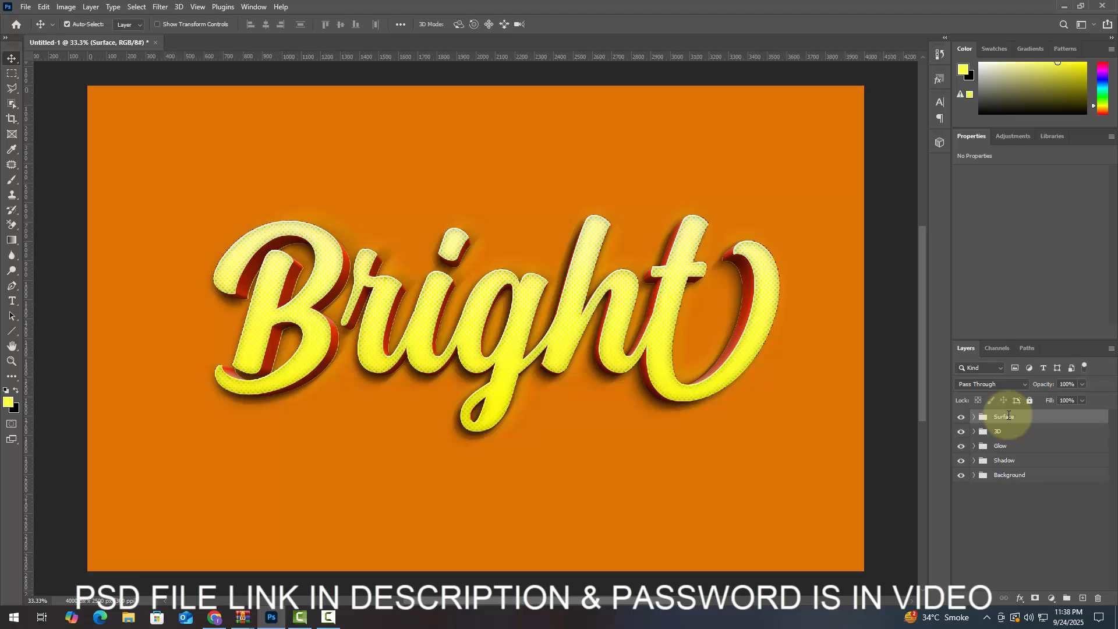
Duplicate Top copy with the repeated transform, move the duplicate above the Surface group and rename it "Change your text from here".
click(973, 417)
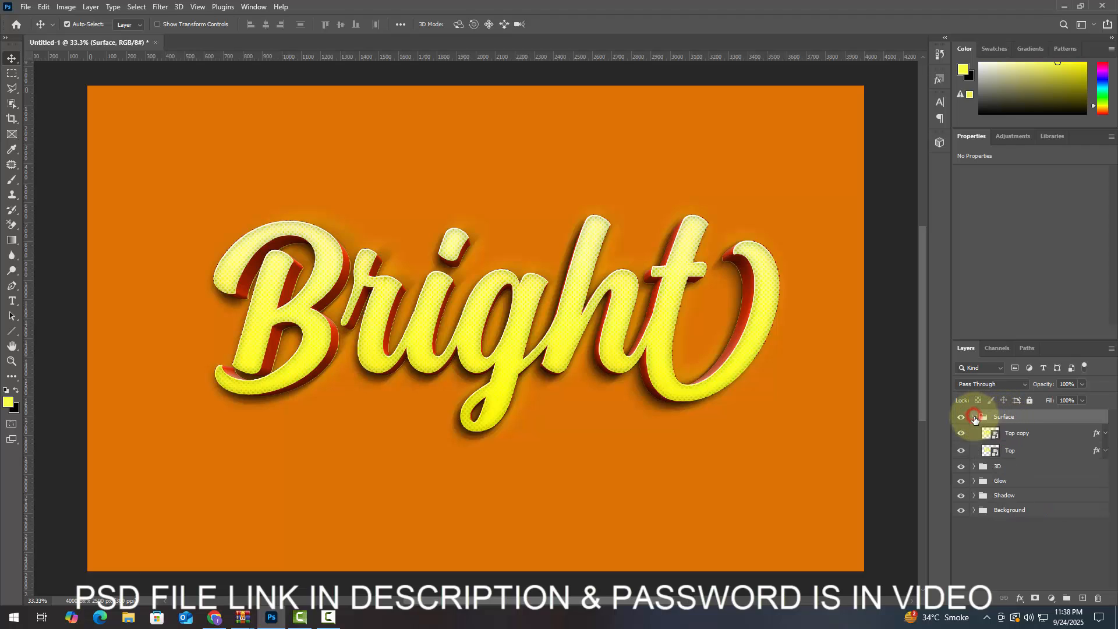
click(1031, 440)
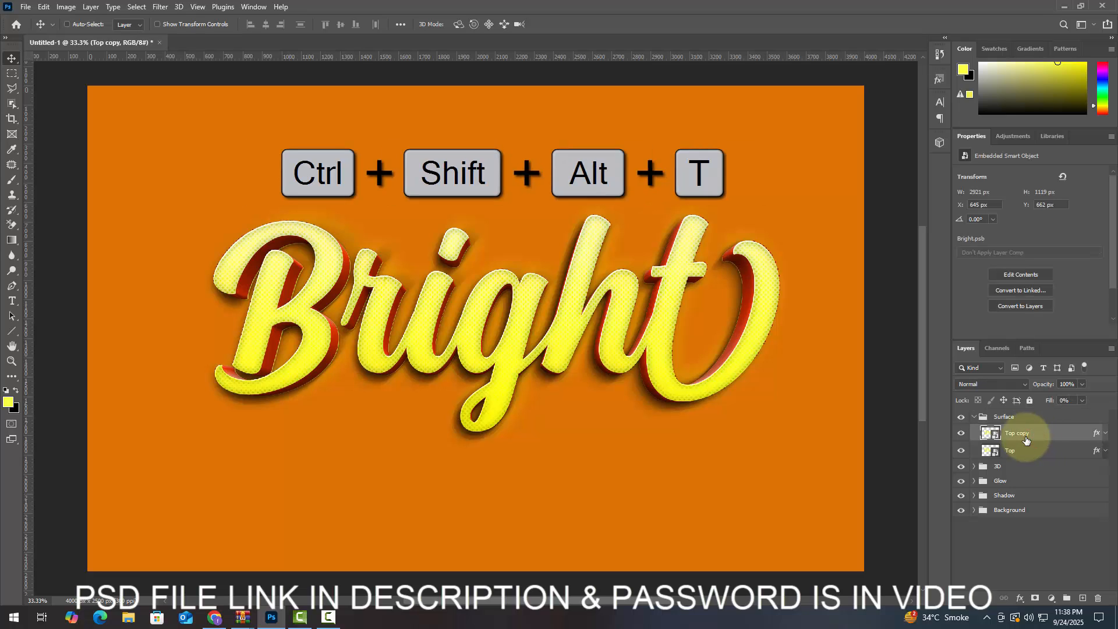
key(ctrl+shift+alt+t)
drag(1026, 436, 1024, 408)
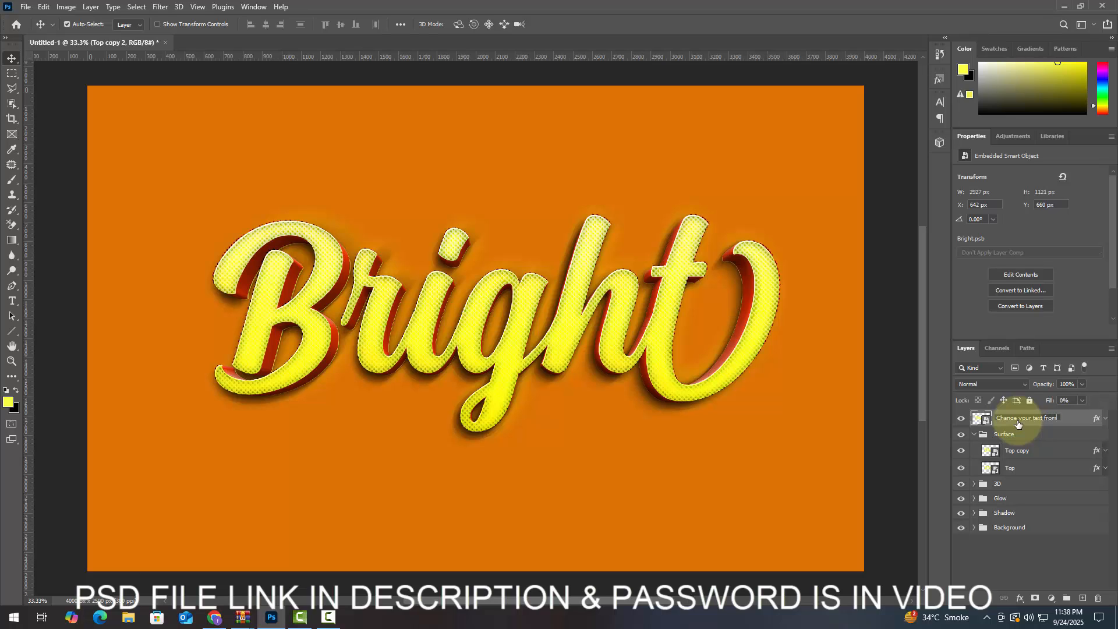
text(re)
key(Return)
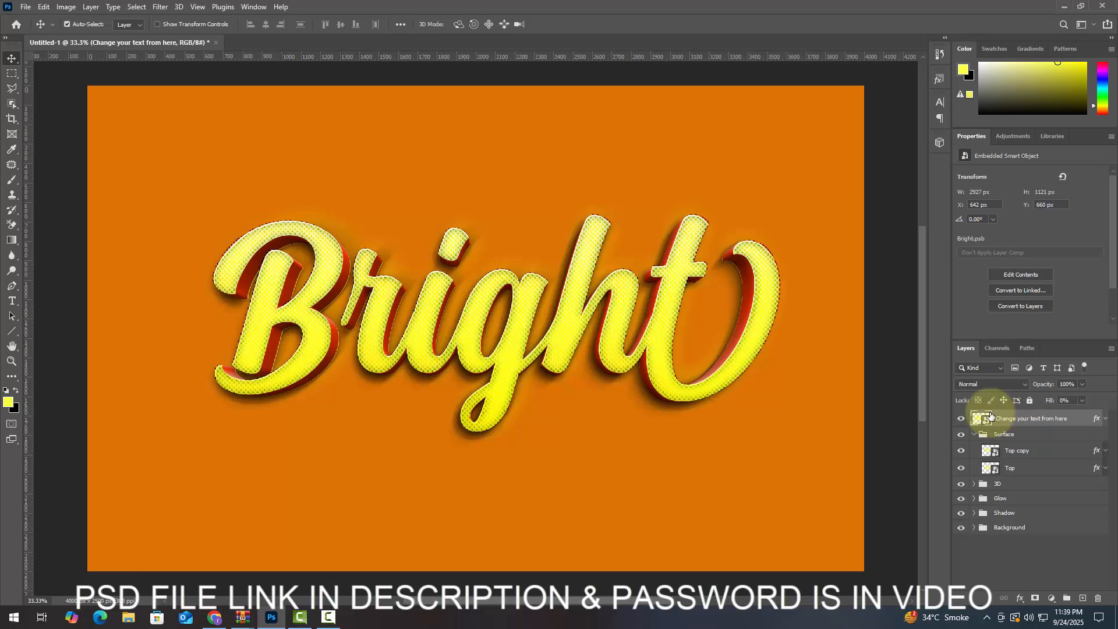
Clear the layer style of the "Change your text from here" layer and hide the layer.
right_click(1069, 421)
click(1031, 425)
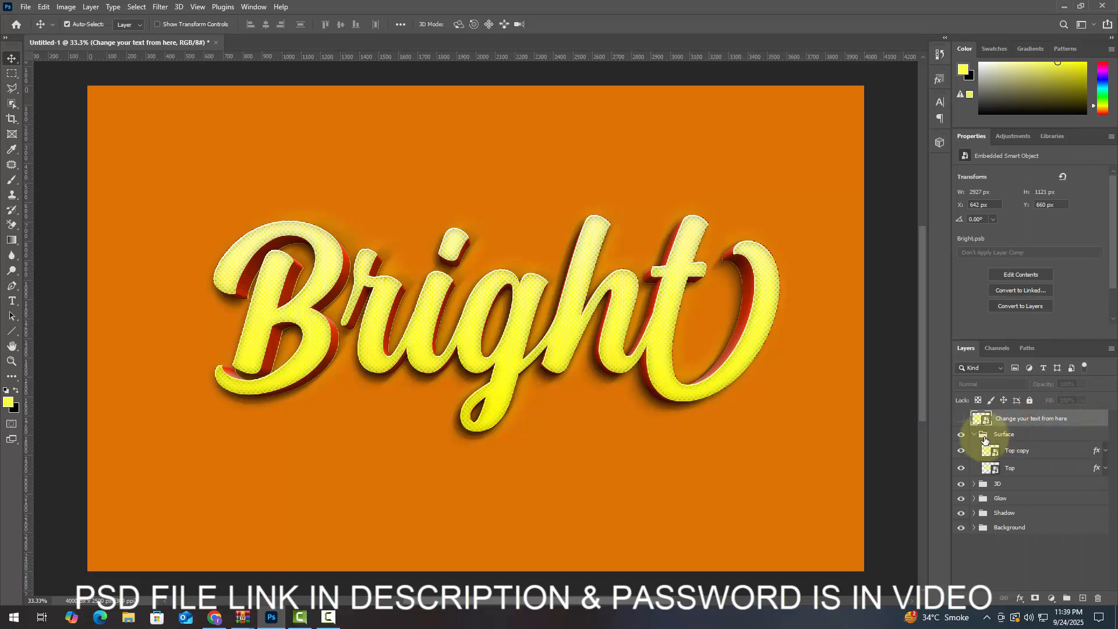
Add a gradient fill layer above the Surface group using the Black, White preset at a 120° angle.
click(1016, 434)
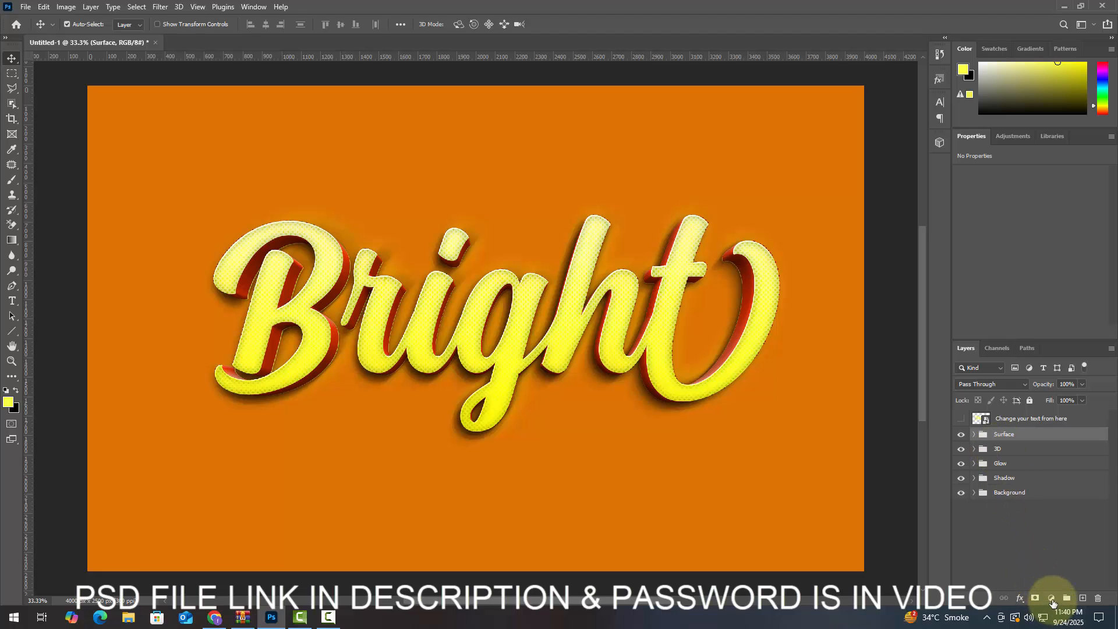
click(1052, 598)
click(1052, 405)
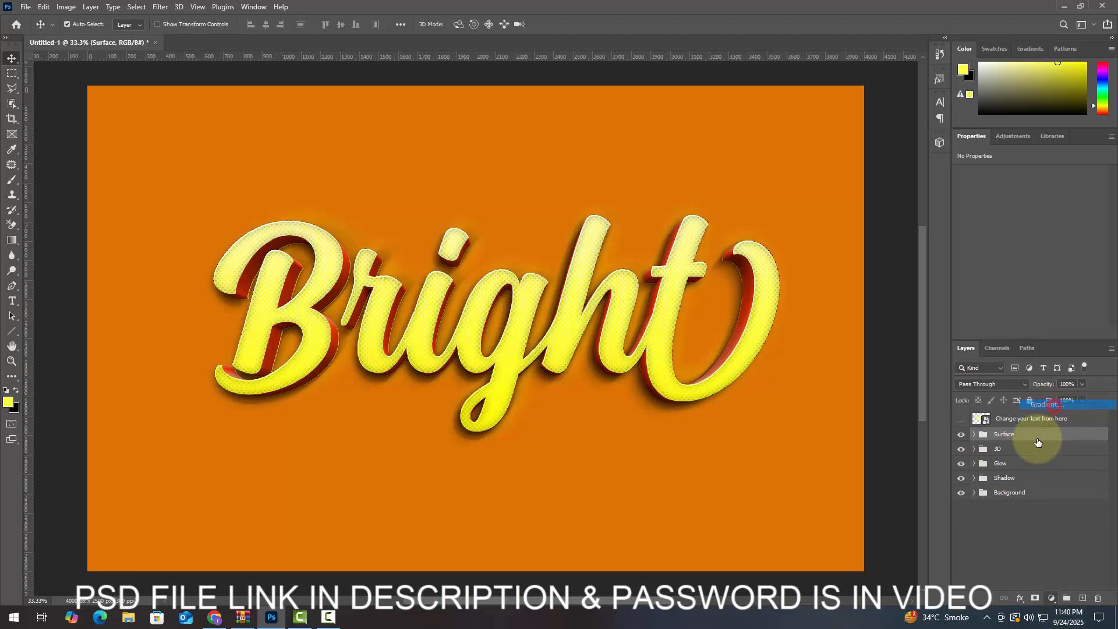
click(532, 172)
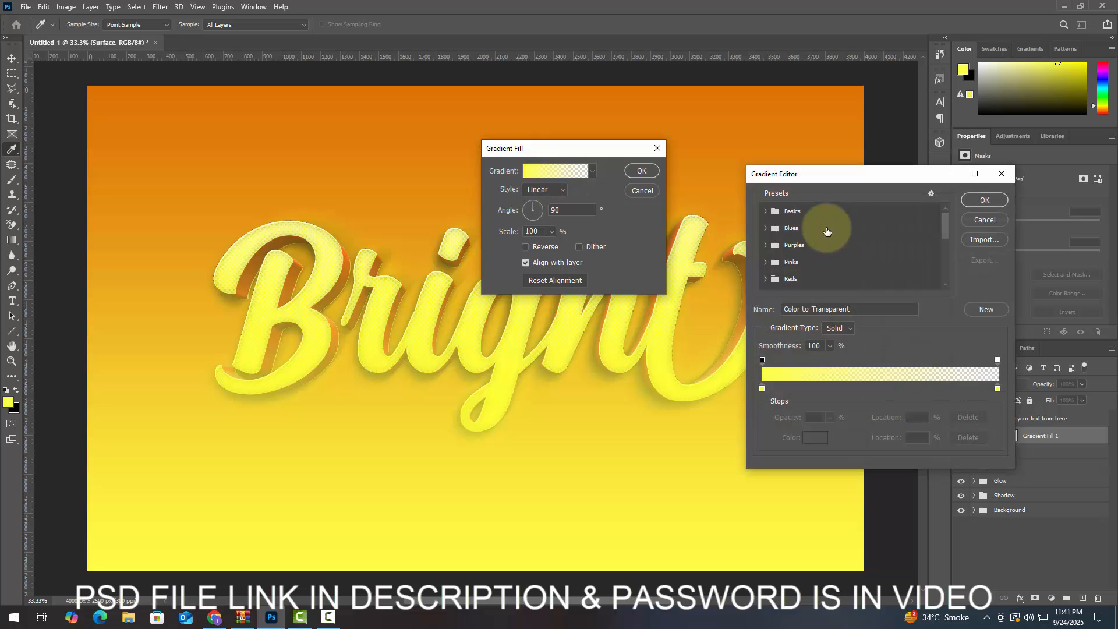
click(765, 211)
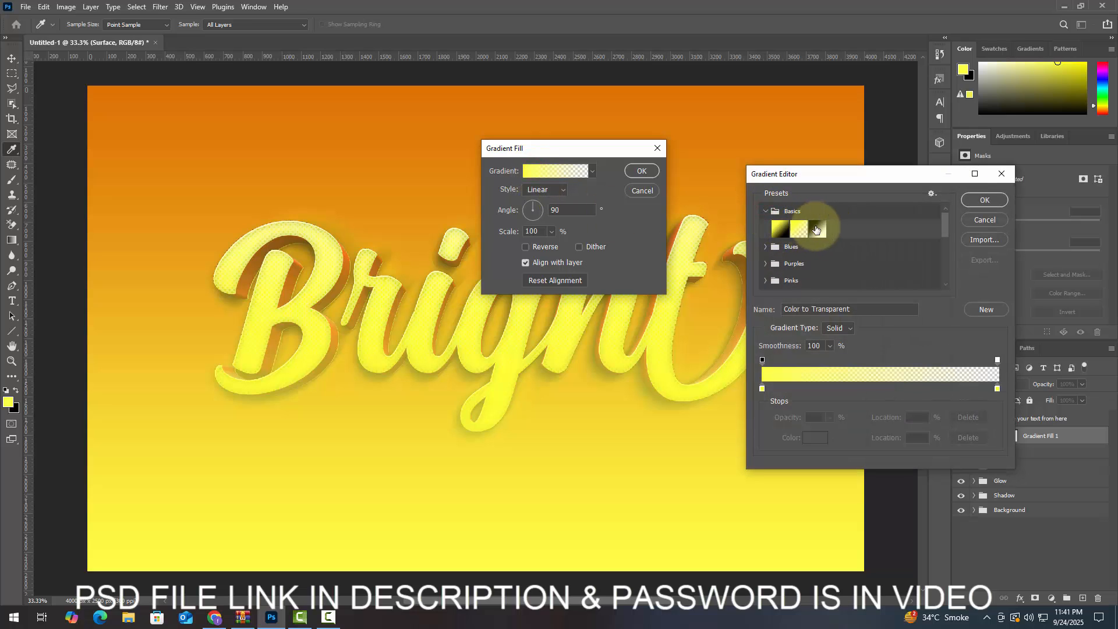
click(818, 229)
click(982, 200)
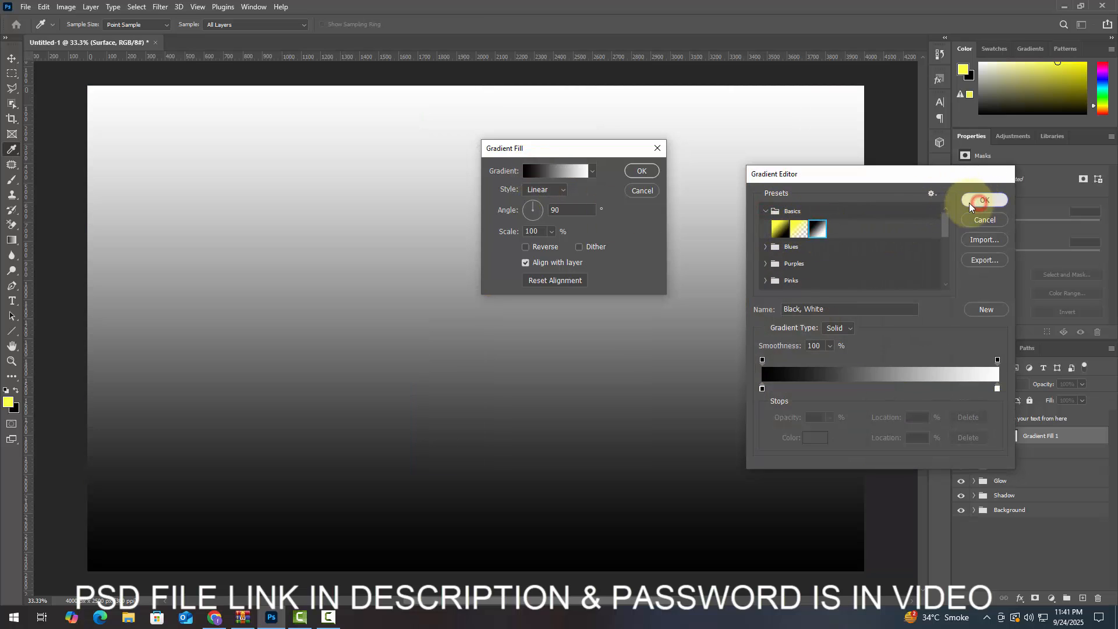
double_click(575, 210)
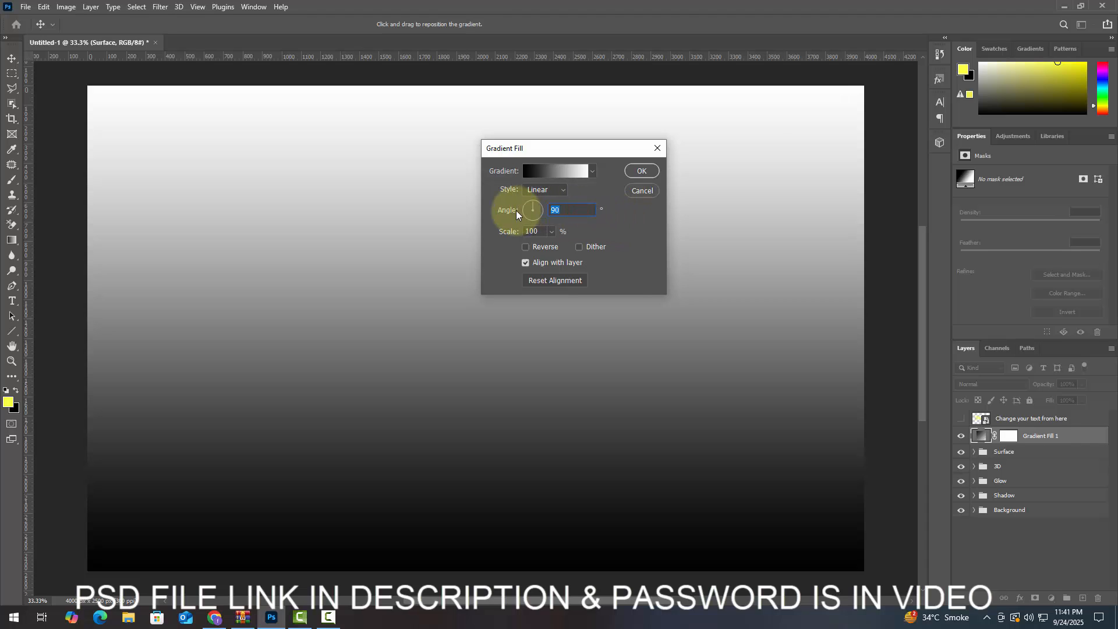
text(120)
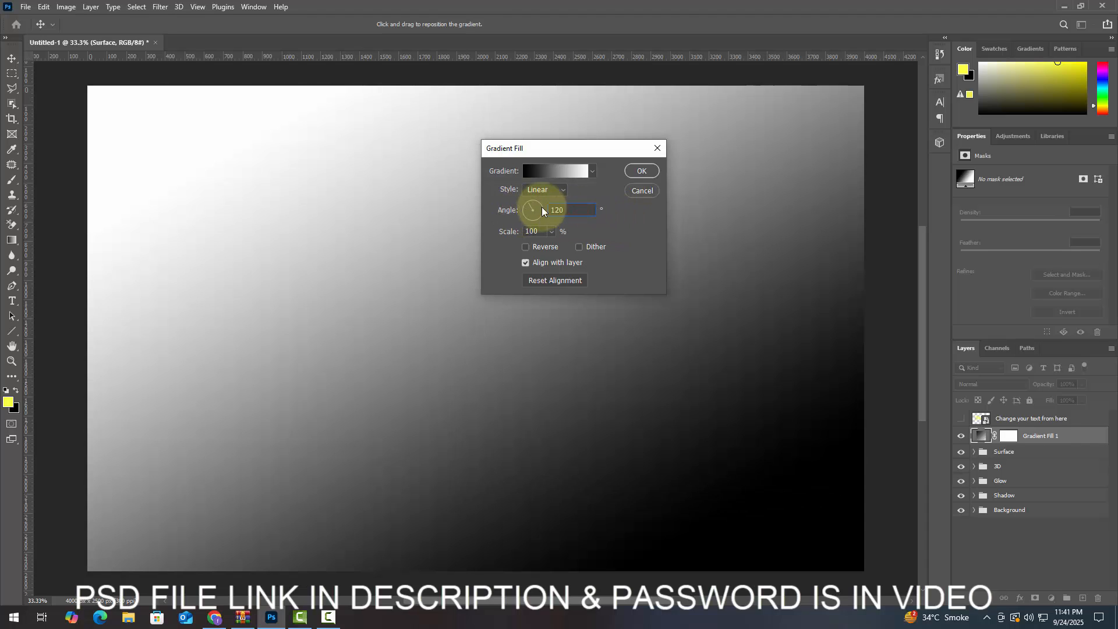
click(634, 172)
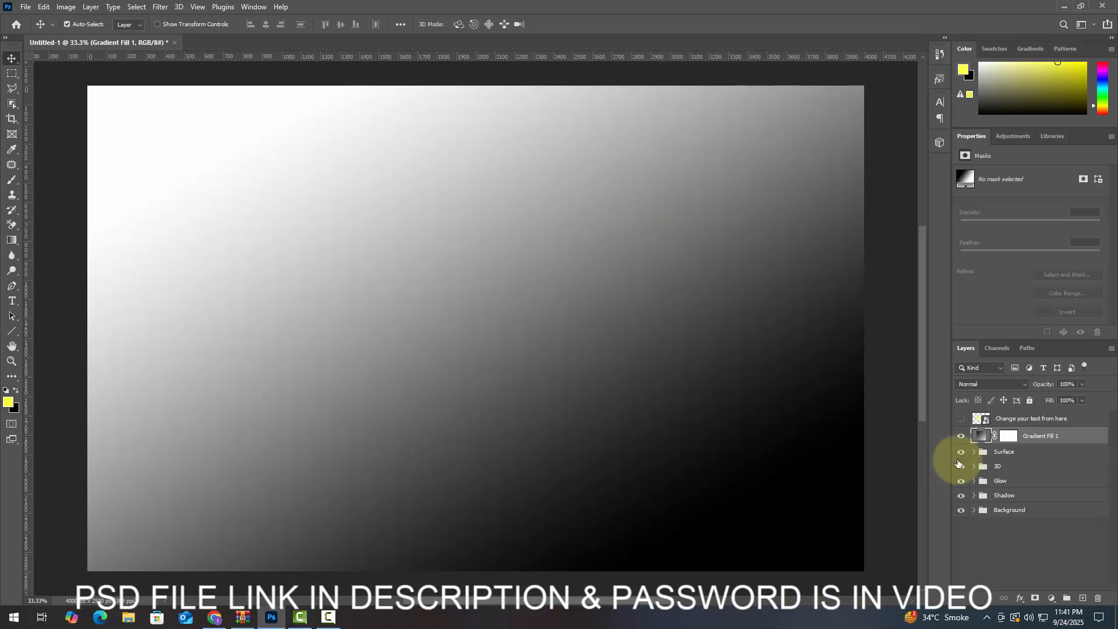
Set the gradient fill layer's blend mode to Soft Light and its opacity to 15% in the blending options.
click(1020, 598)
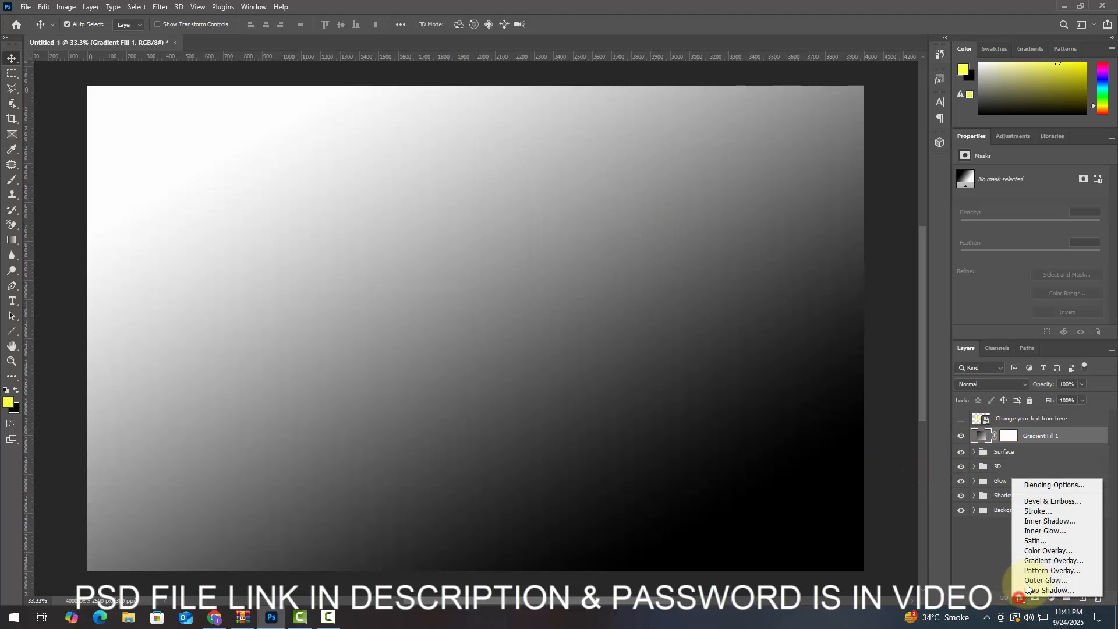
click(1034, 486)
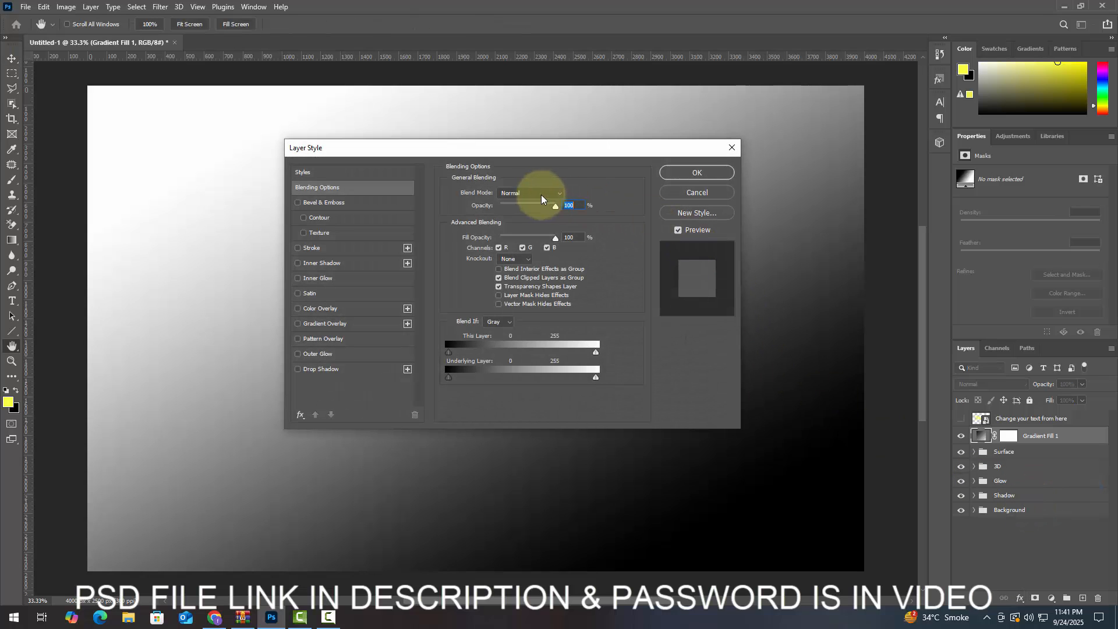
click(537, 194)
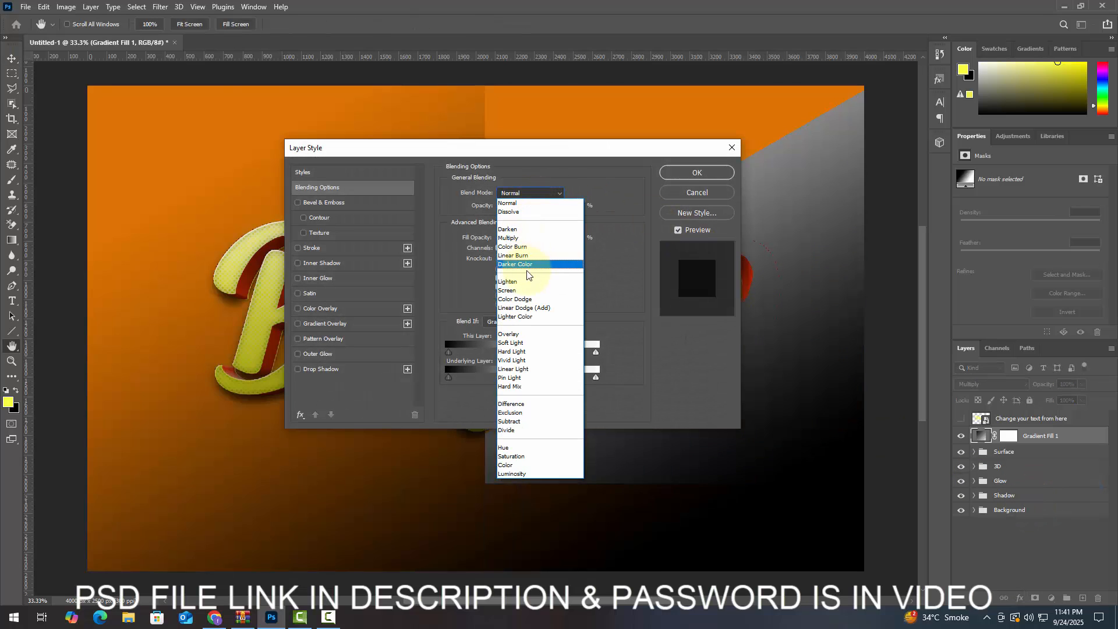
click(513, 344)
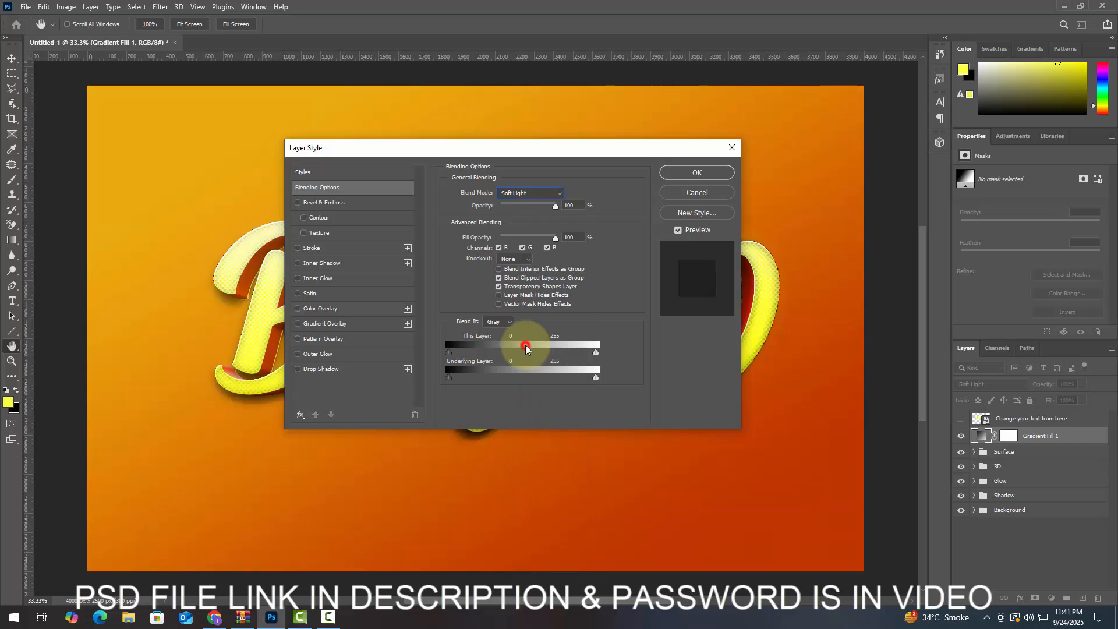
text(15)
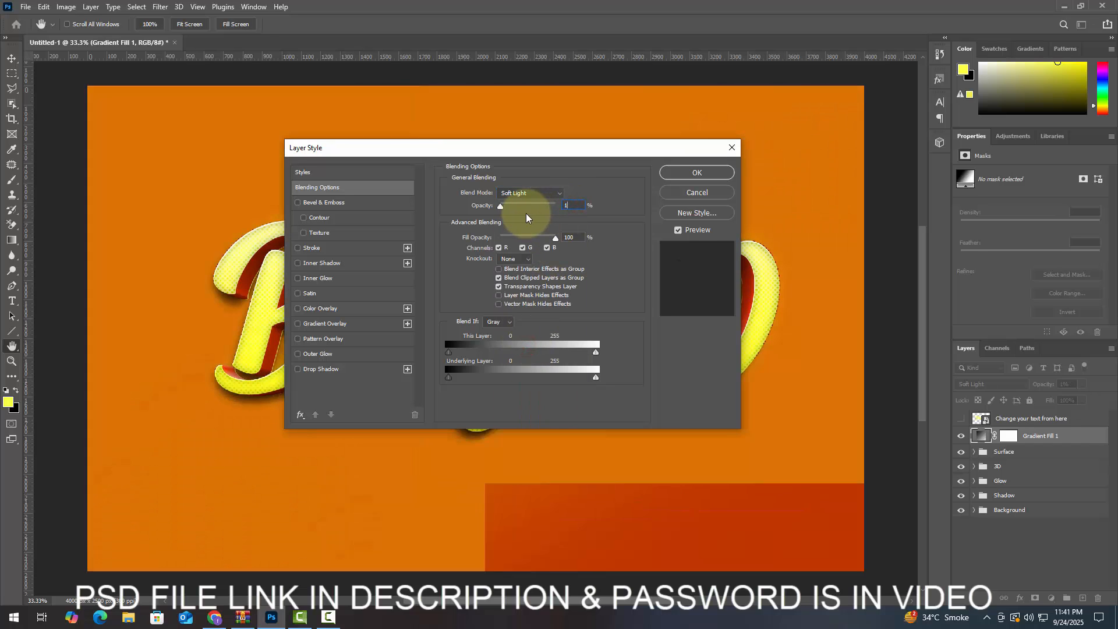
click(701, 173)
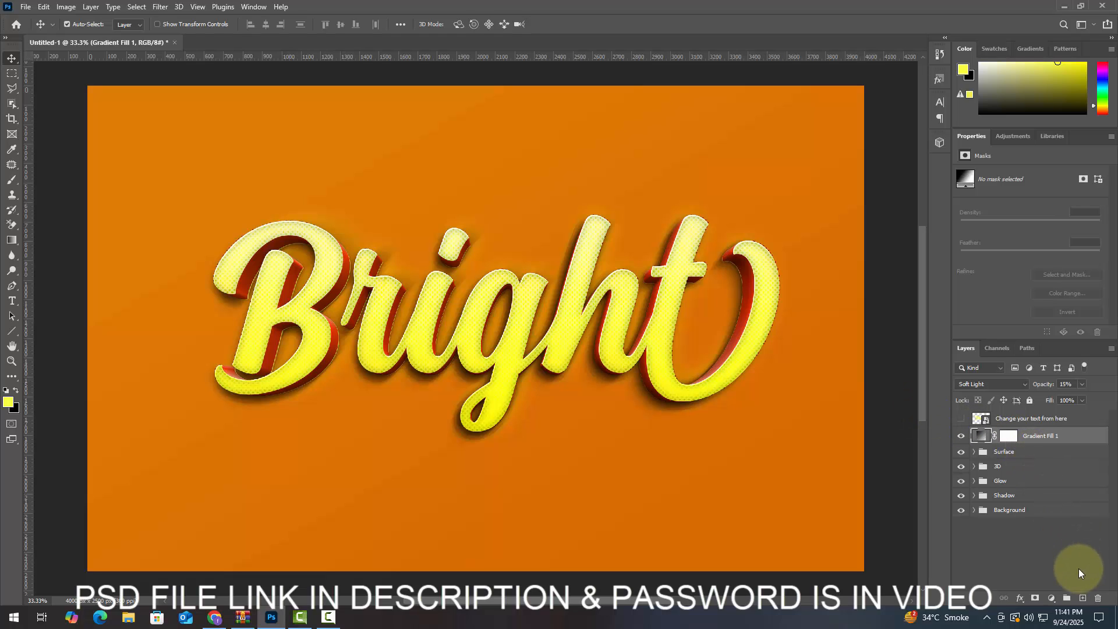
Create a layer at 50% opacity above the gradient fill and make it a solid color fill in yellow #ffff44.
click(1082, 598)
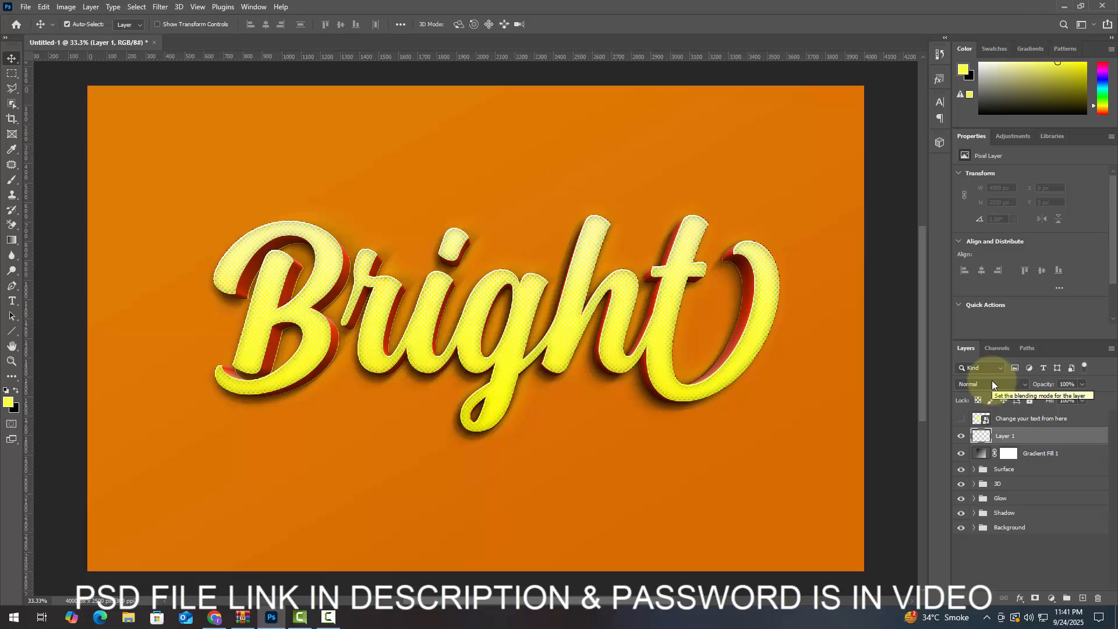
click(1070, 385)
text(50)
key(Return)
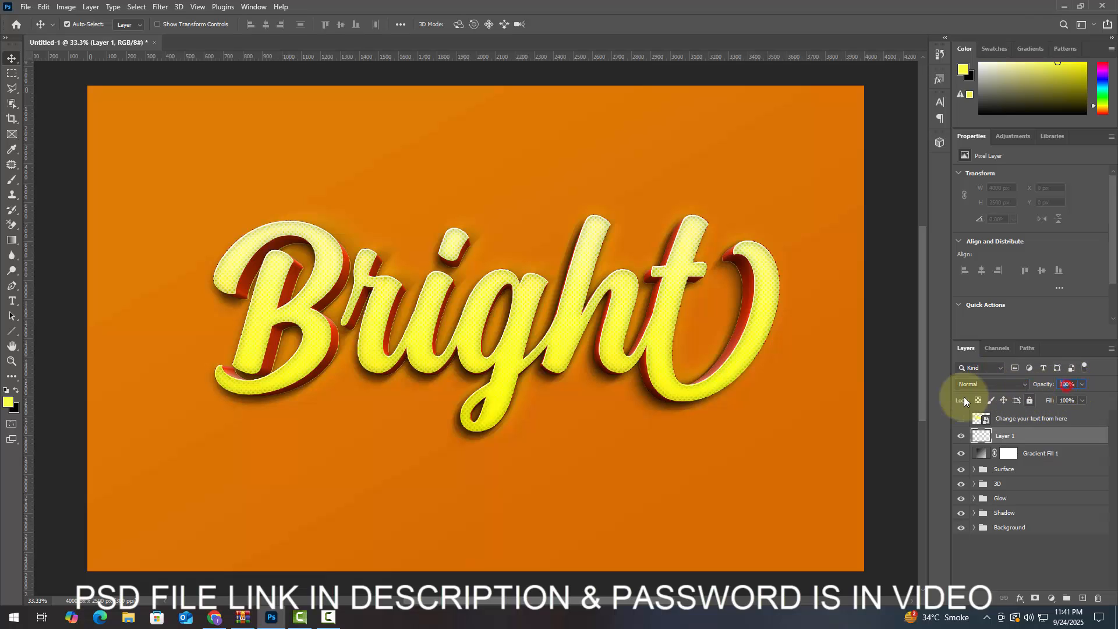
click(1052, 599)
click(1051, 398)
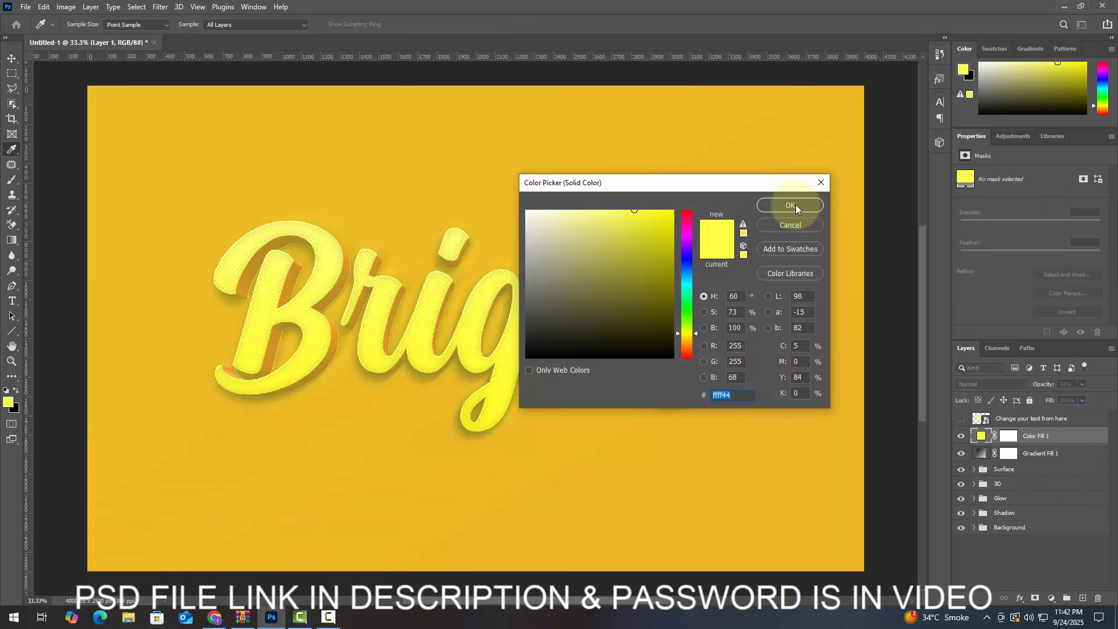
click(795, 204)
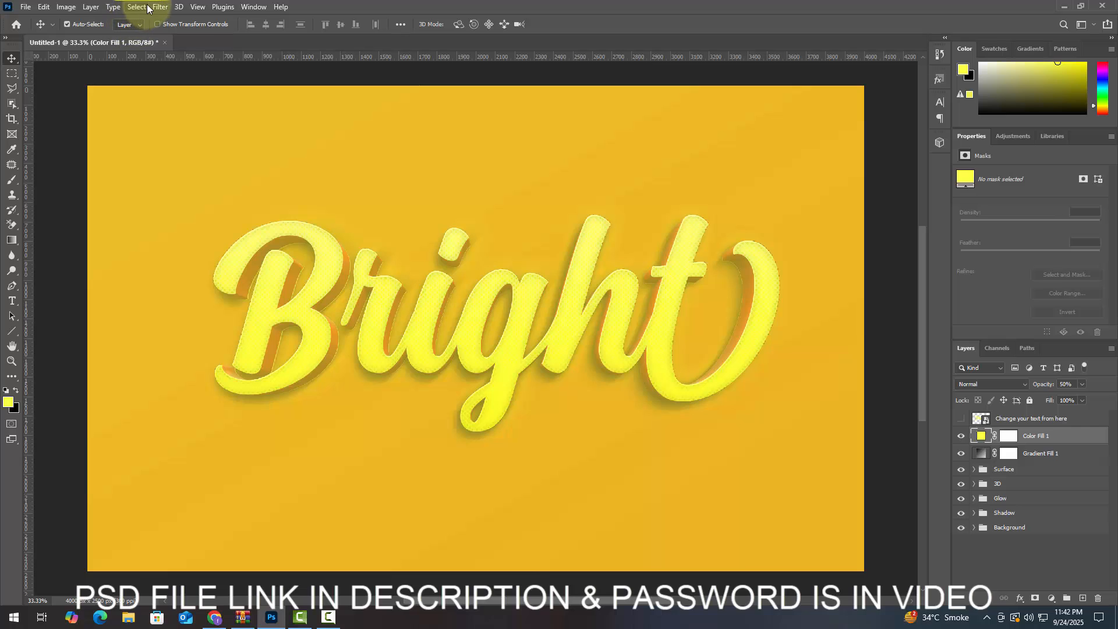
Convert the yellow color fill layer to a smart object and apply Add Noise at 47.7% with Uniform distribution.
click(160, 7)
click(185, 188)
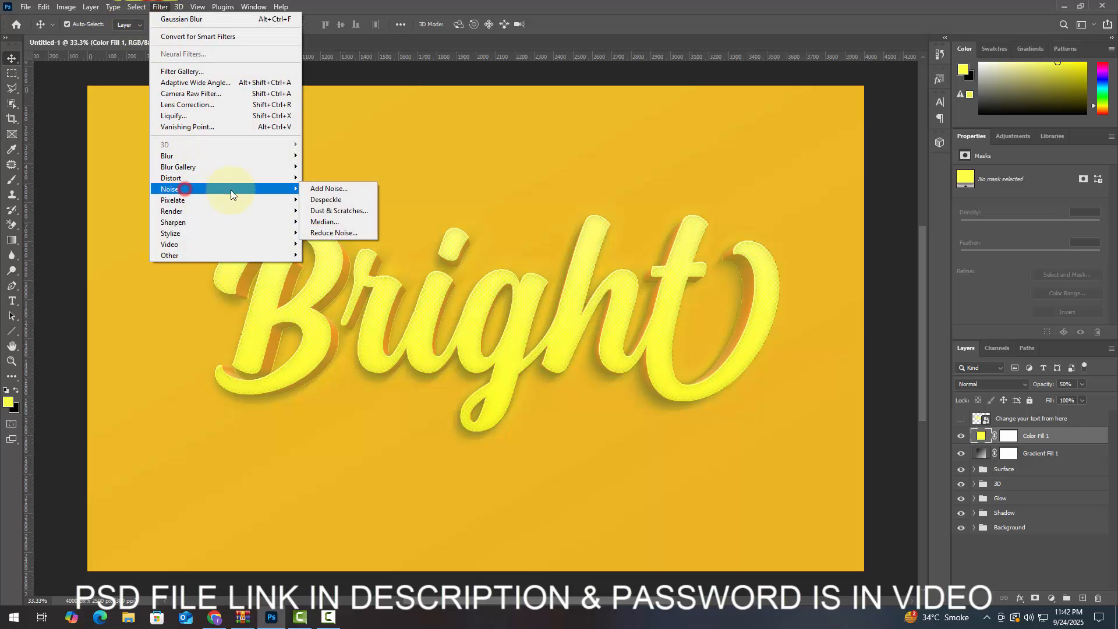
click(317, 188)
click(516, 226)
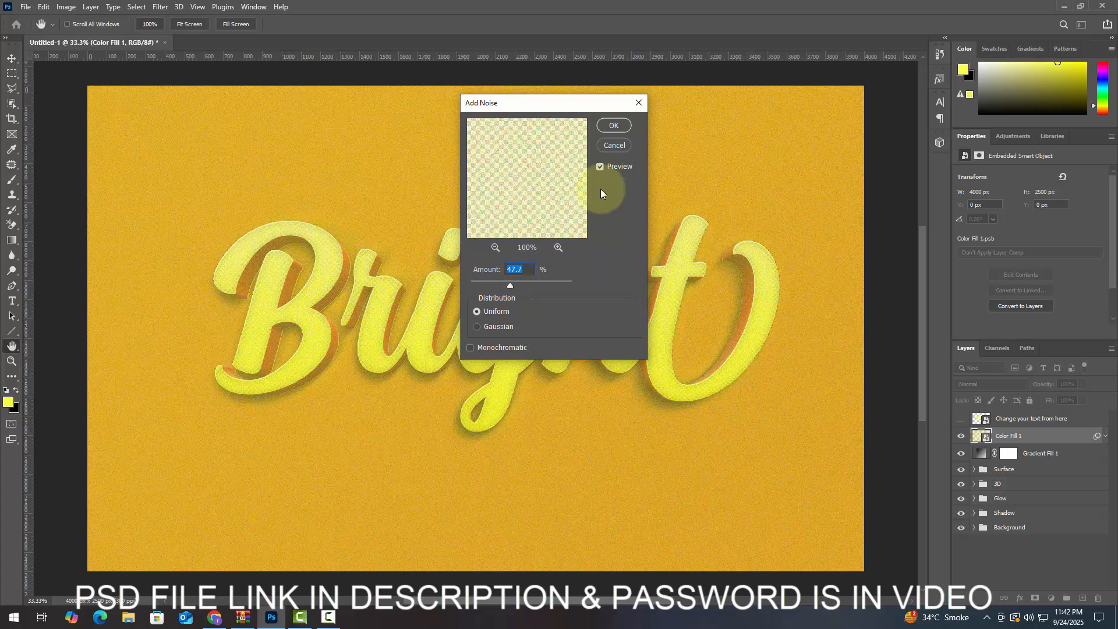
click(620, 129)
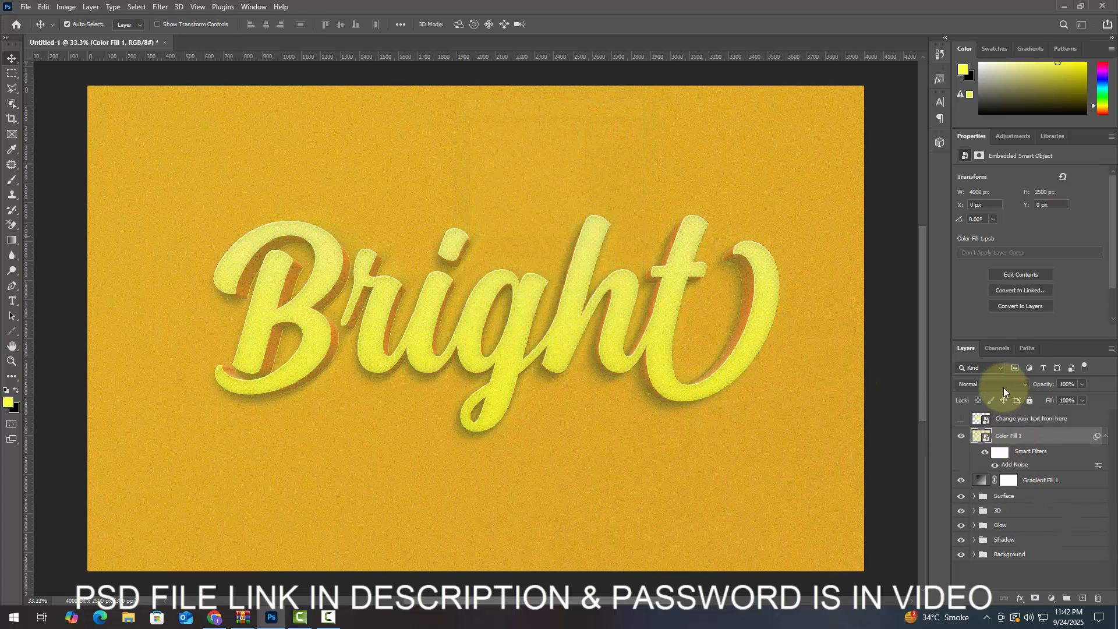
Set the noisy color fill layer's blend mode to Multiply and collapse its smart filter list.
click(1004, 386)
click(966, 359)
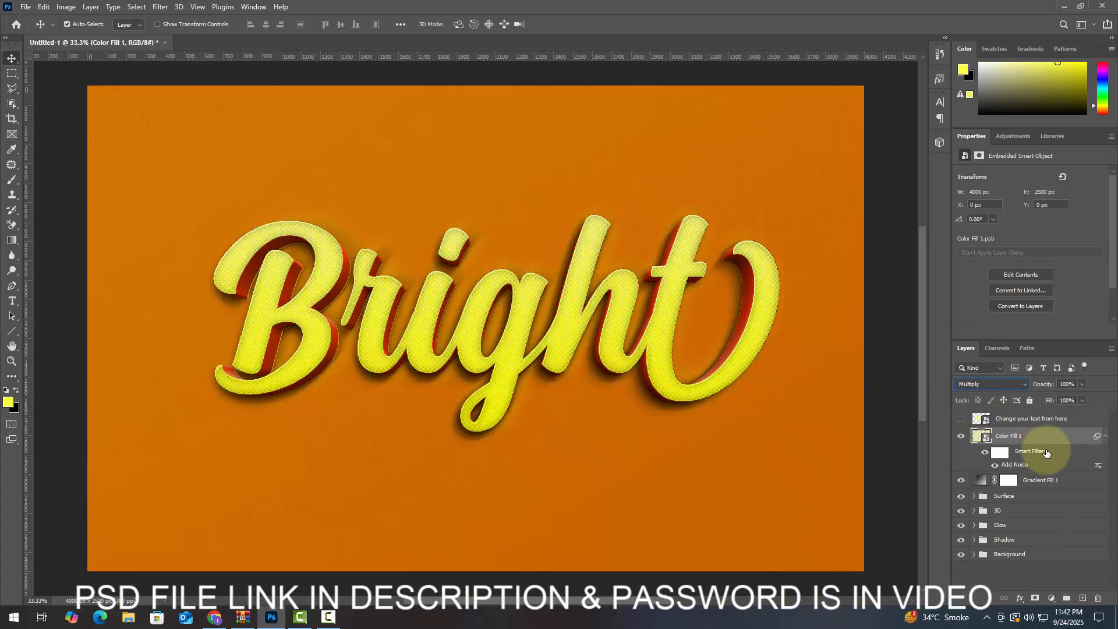
click(1106, 441)
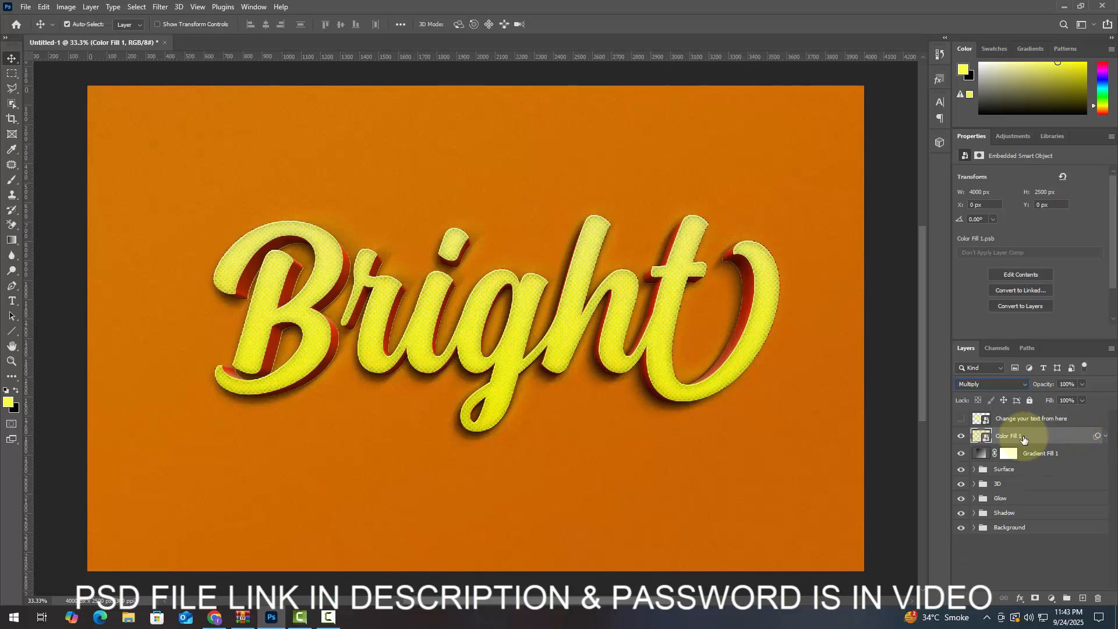
Add an Exposure adjustment layer above the color fill with exposure +0.21 and gamma correction 0.94.
click(1051, 598)
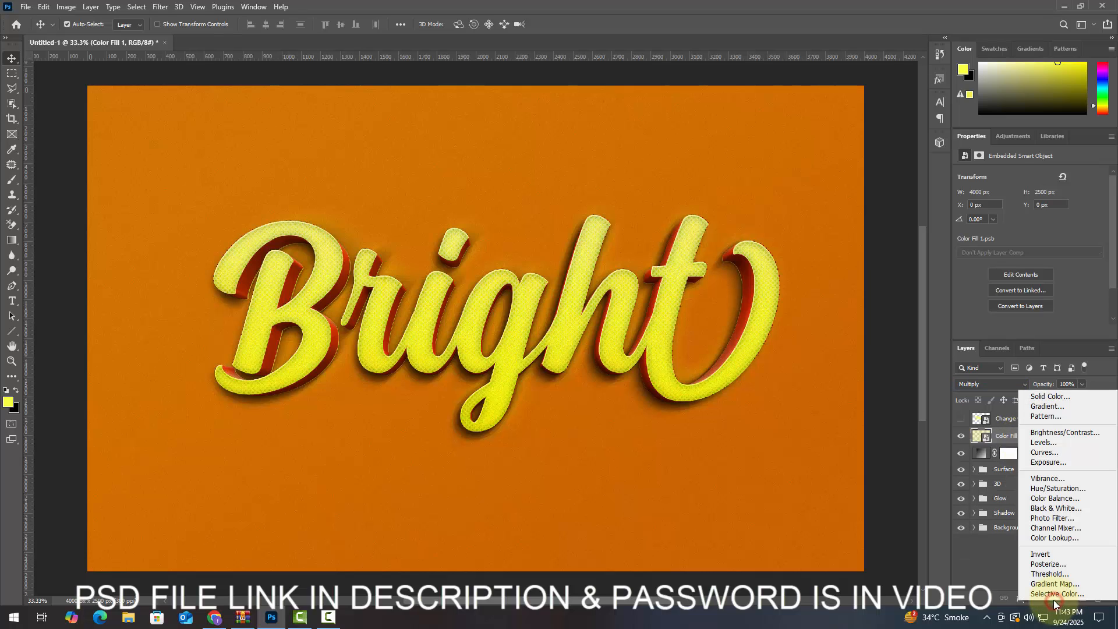
click(1056, 463)
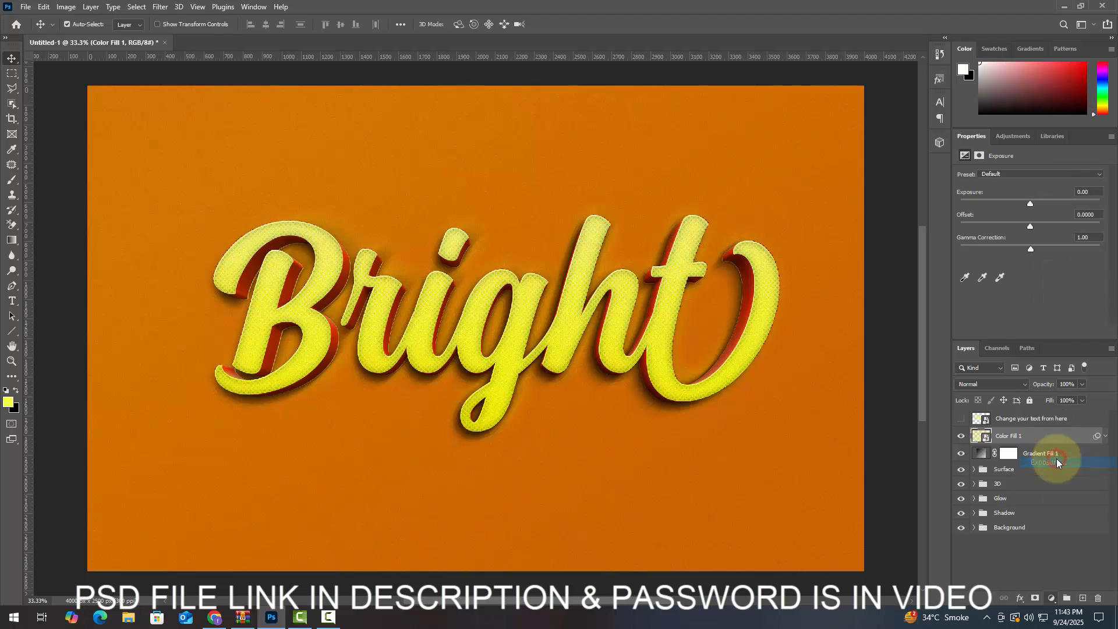
click(1088, 193)
text(.21)
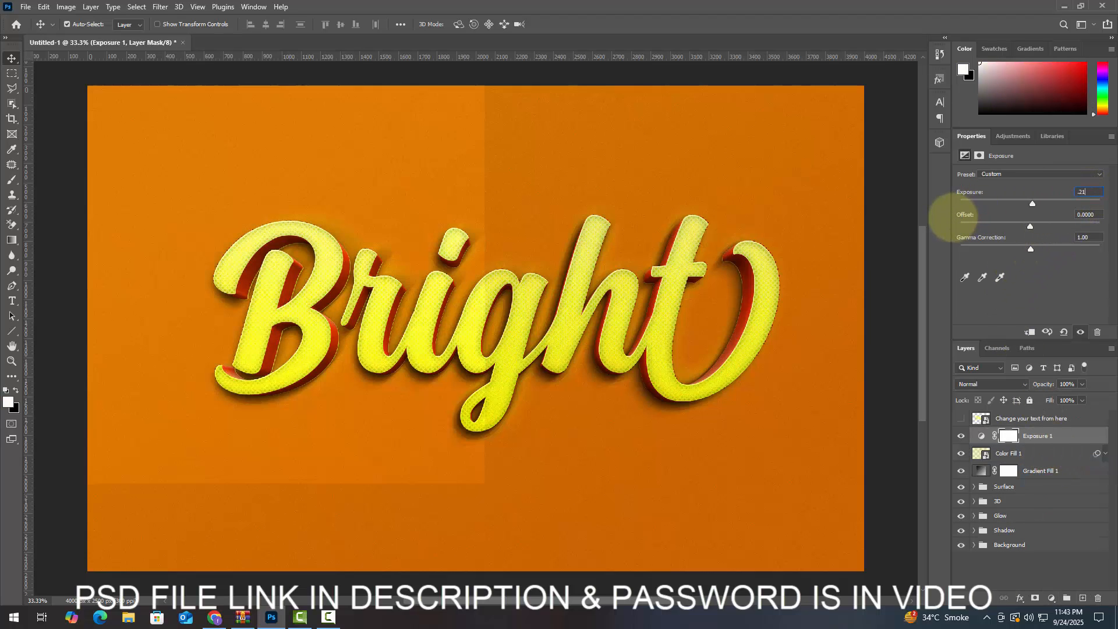
click(1104, 237)
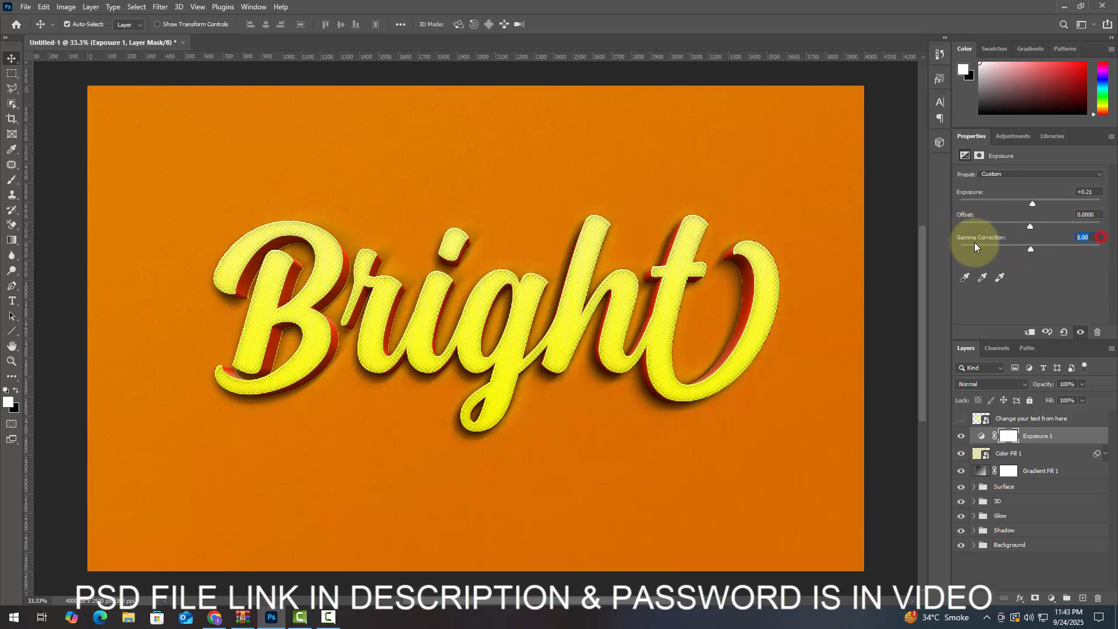
text(.94)
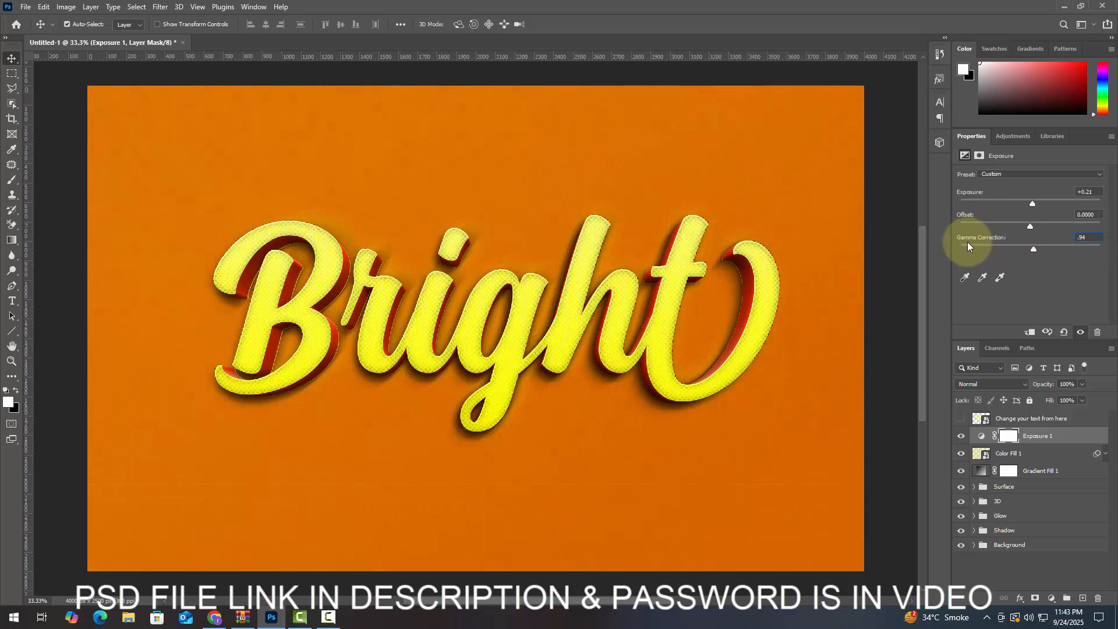
Add a Curves adjustment layer above the Exposure layer with an RGB curve point at input 40, output 33.
click(1056, 599)
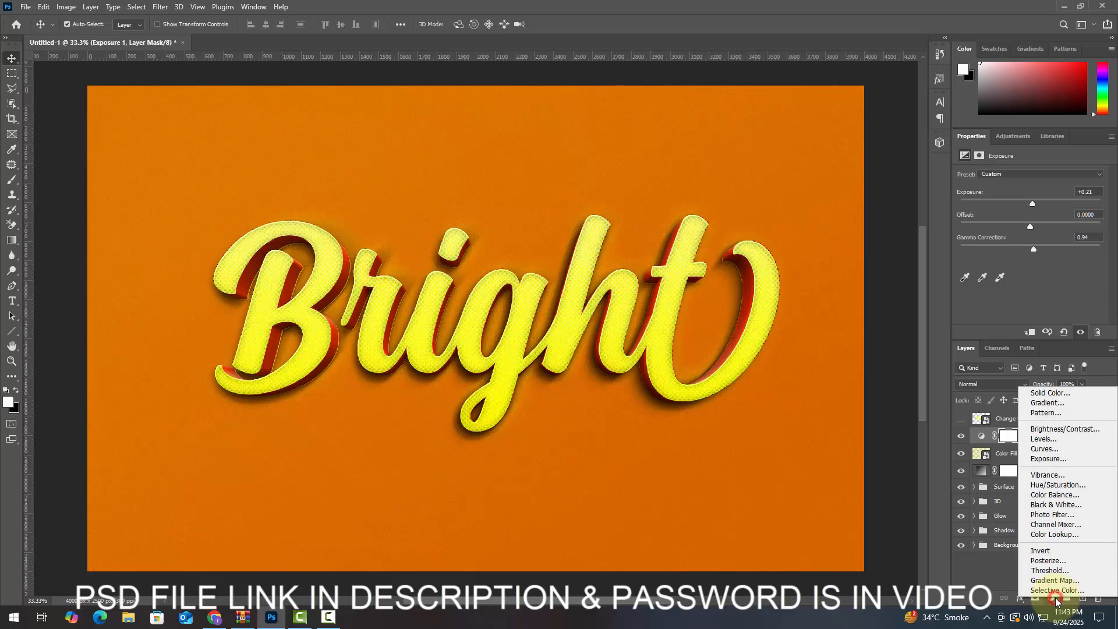
click(1047, 448)
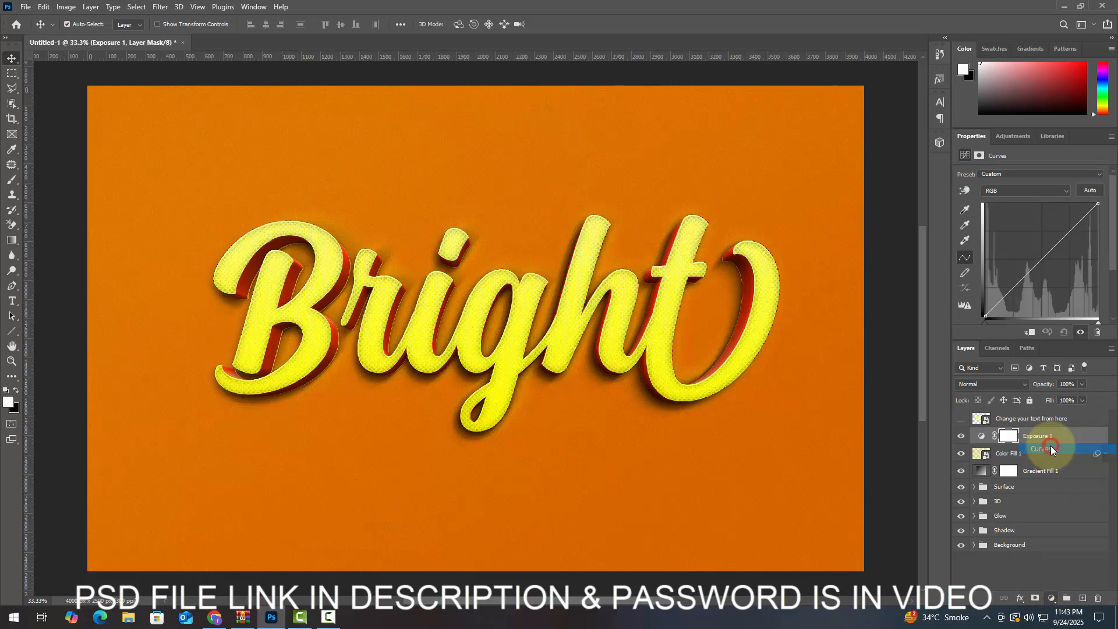
click(1021, 279)
scroll(1016, 293, down, 2)
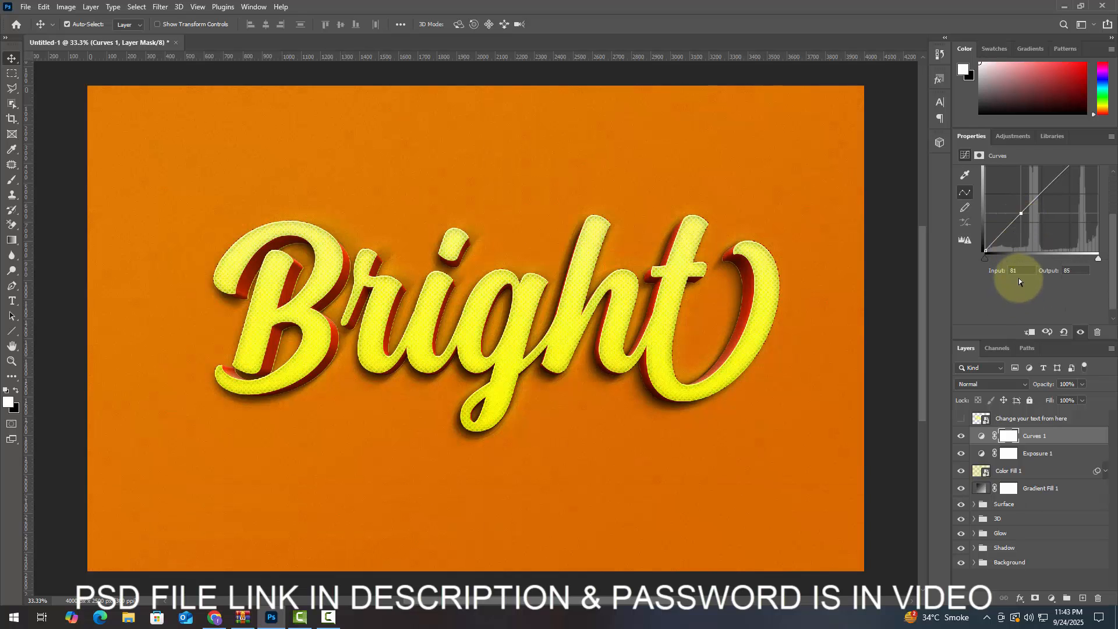
click(1019, 271)
text(40)
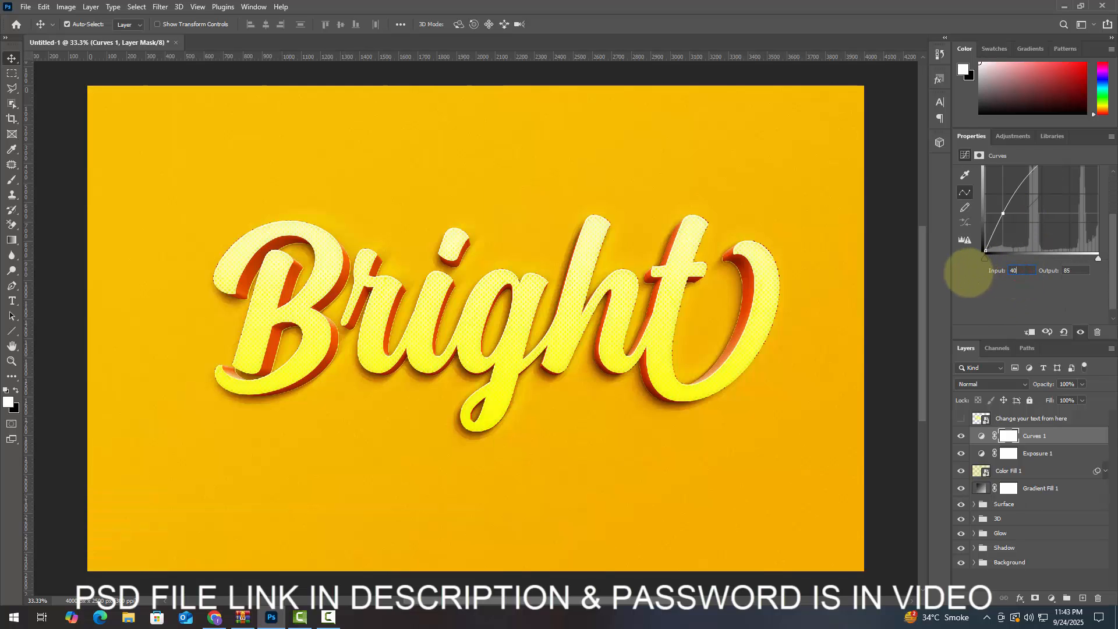
click(1077, 270)
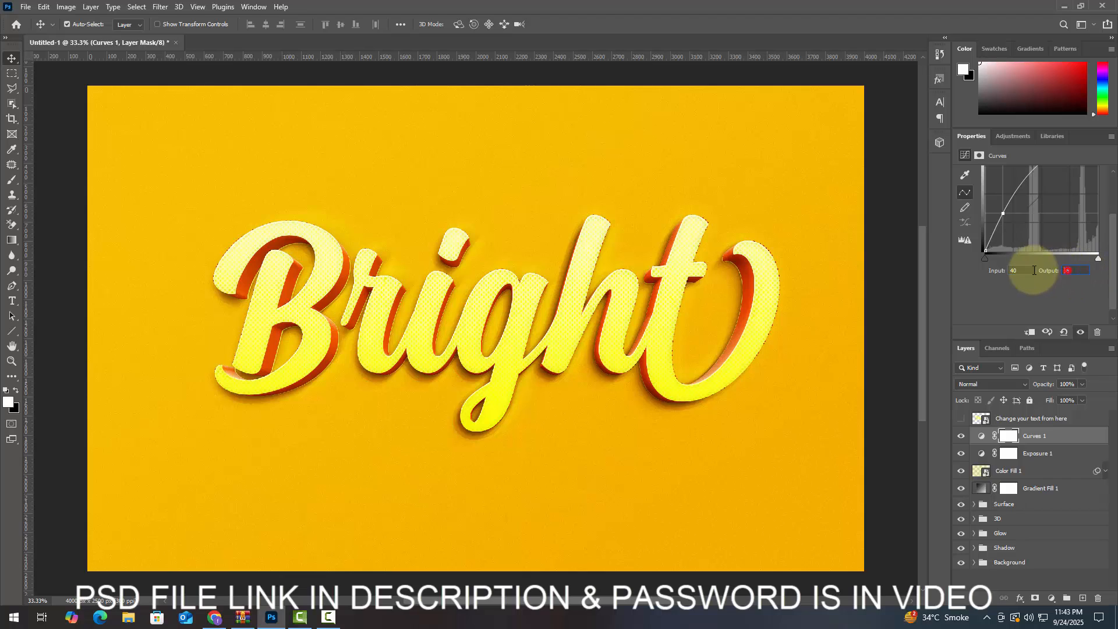
text(33)
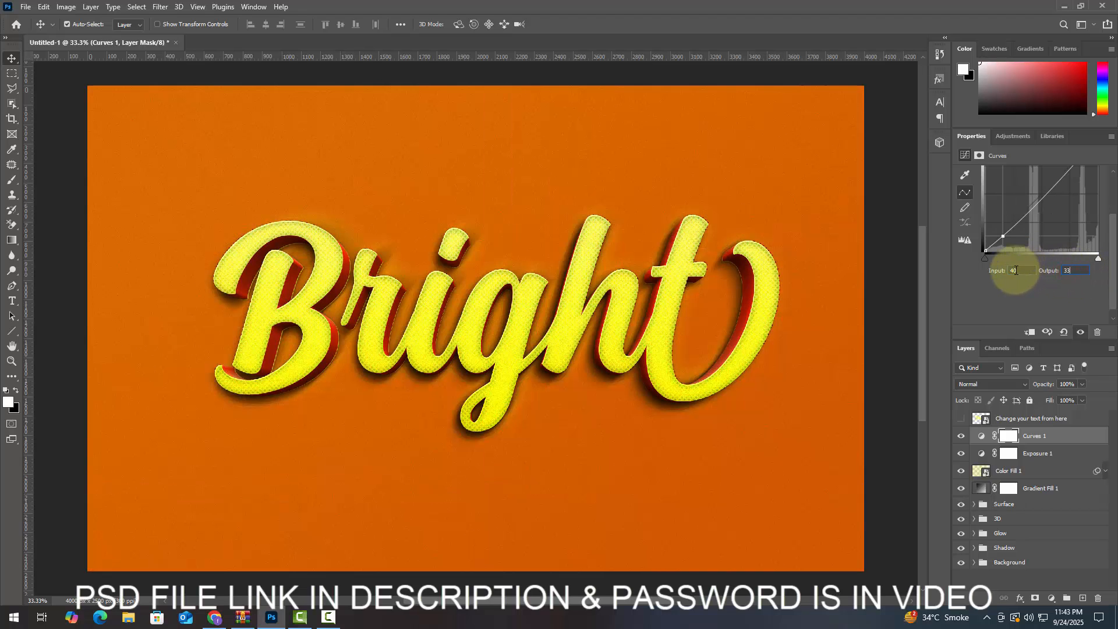
Add a second RGB curve point to the Curves layer with input 185 and output 188.
scroll(1048, 200, up, 1)
click(1053, 192)
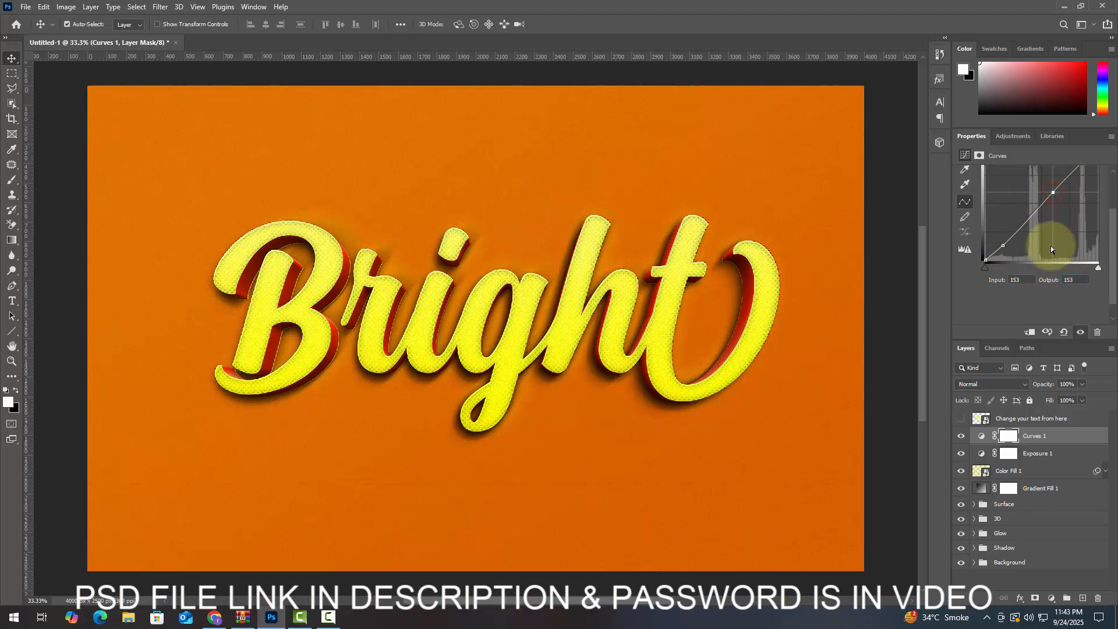
drag(1026, 278, 986, 281)
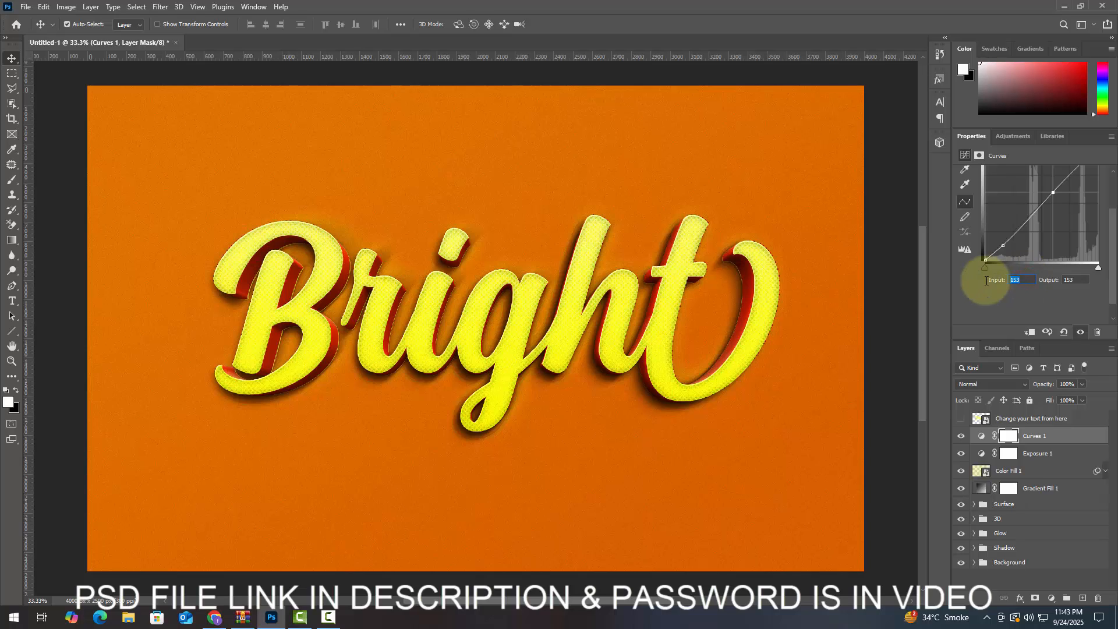
text(185)
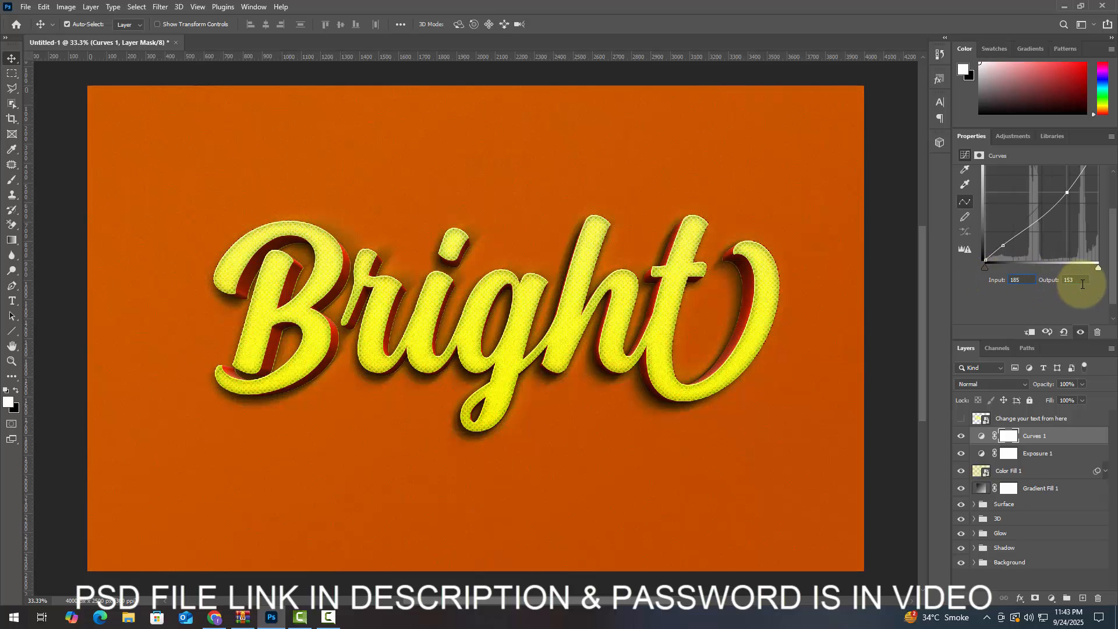
drag(1081, 281, 1046, 283)
text(1)
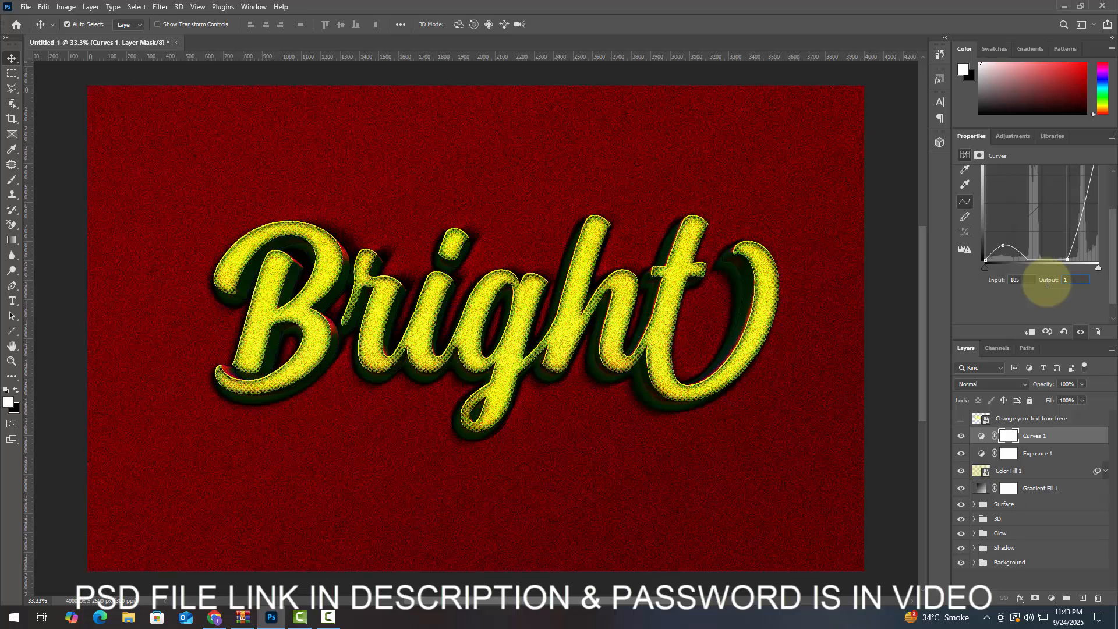
text(88)
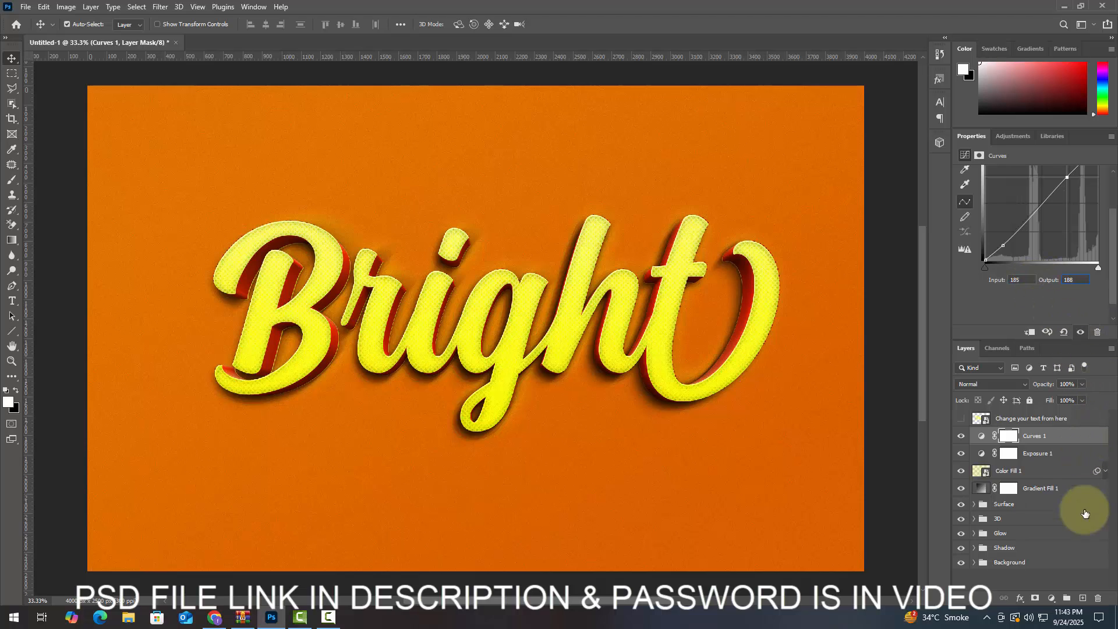
Add a Levels adjustment layer above the Curves layer with the RGB black input level set to 8.
click(1052, 598)
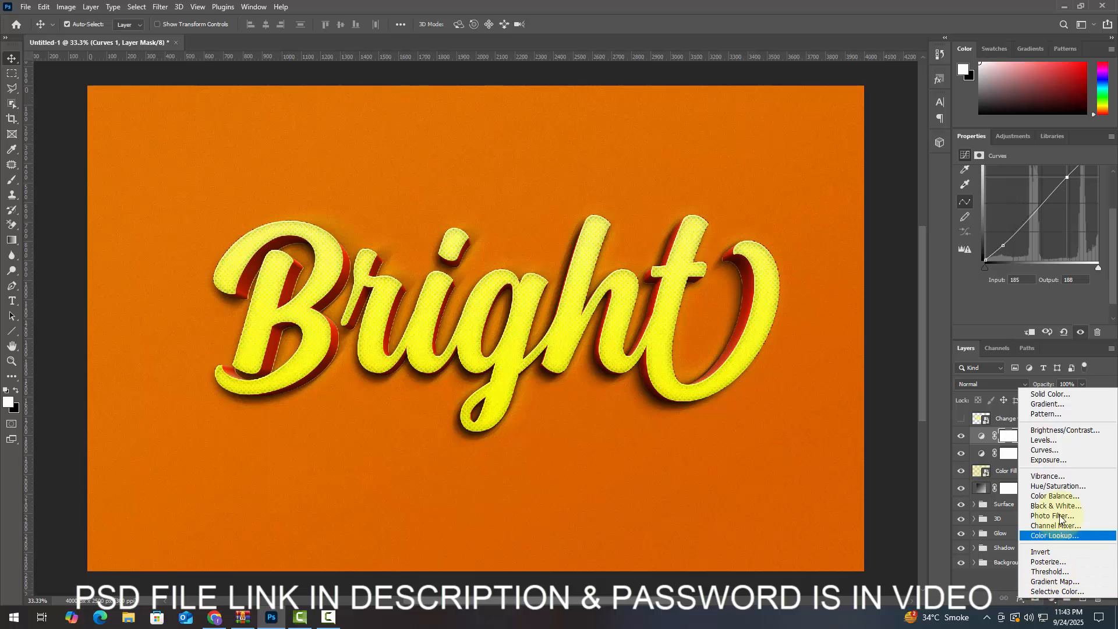
click(1060, 442)
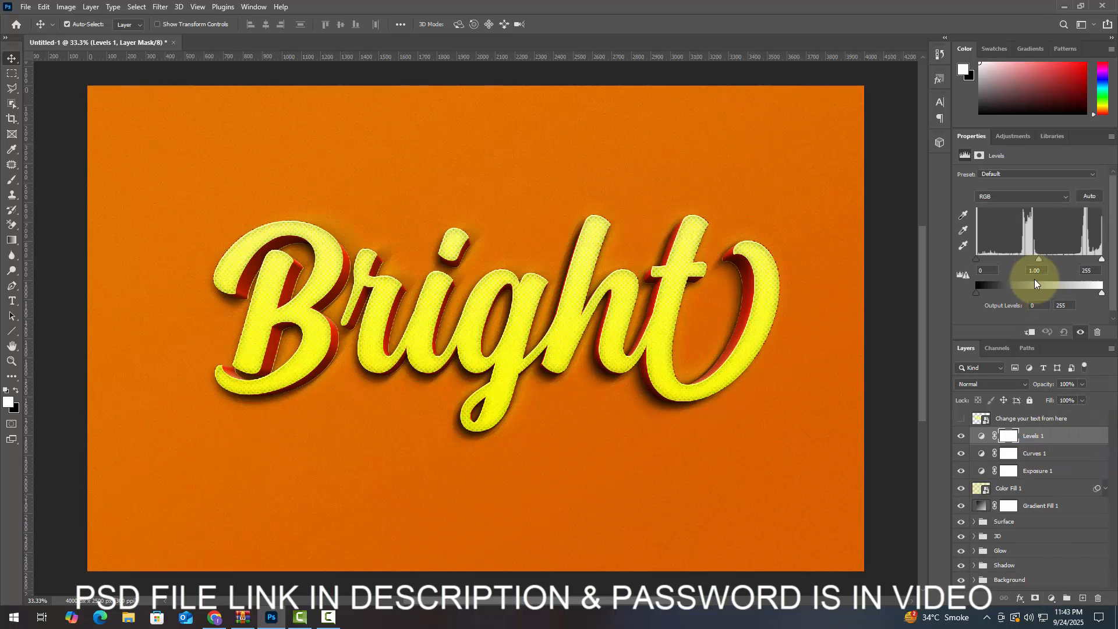
click(984, 271)
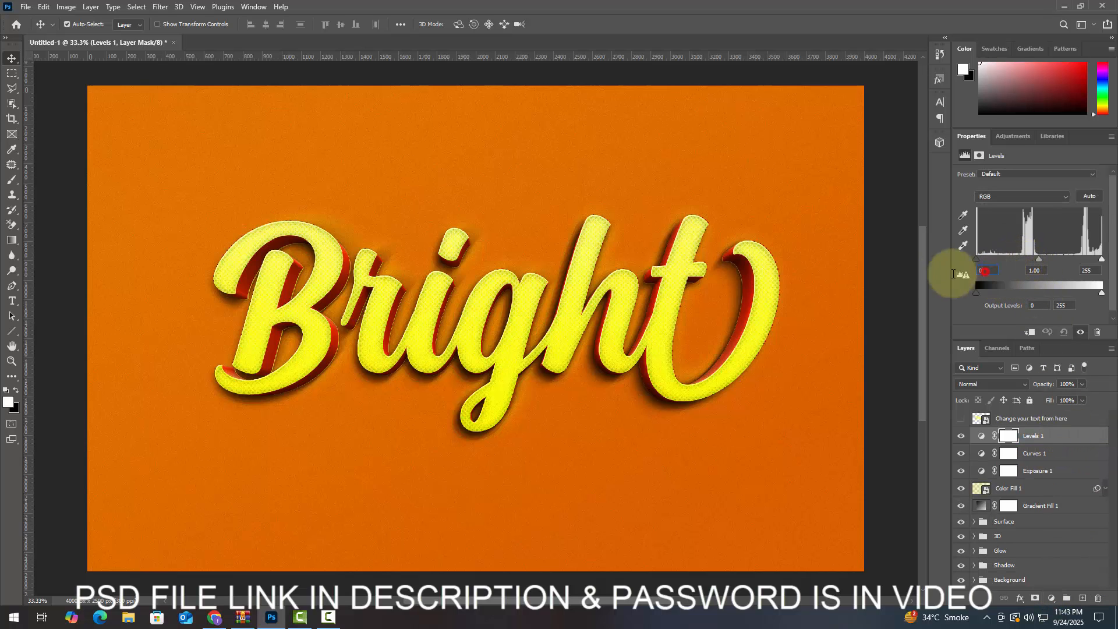
text(8)
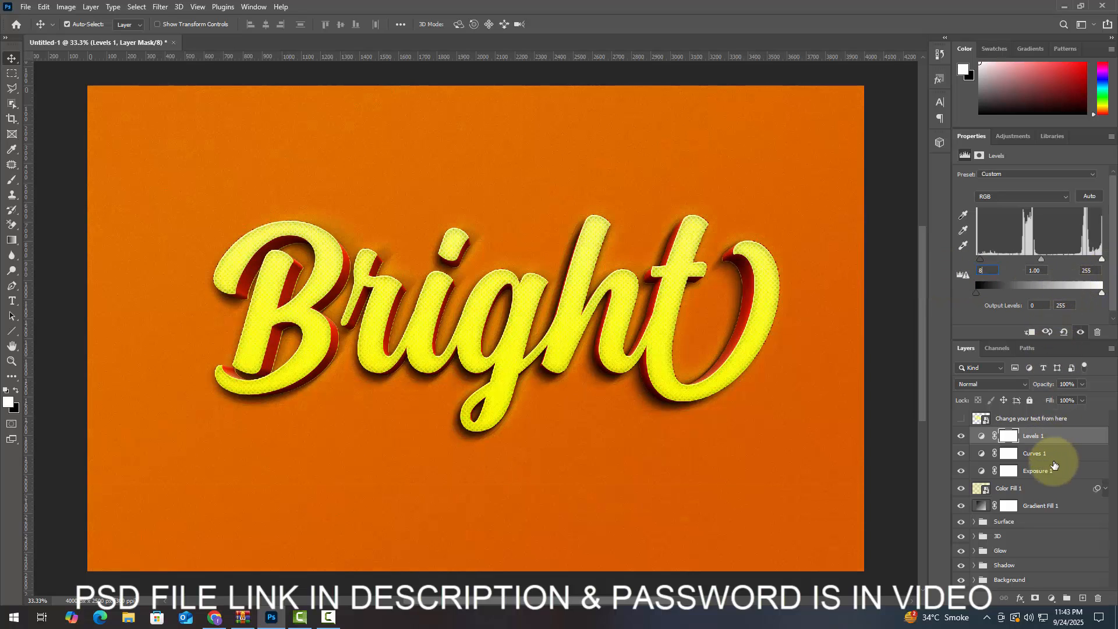
Add another Curves adjustment layer directly above the noisy Color Fill 1 layer.
click(1037, 491)
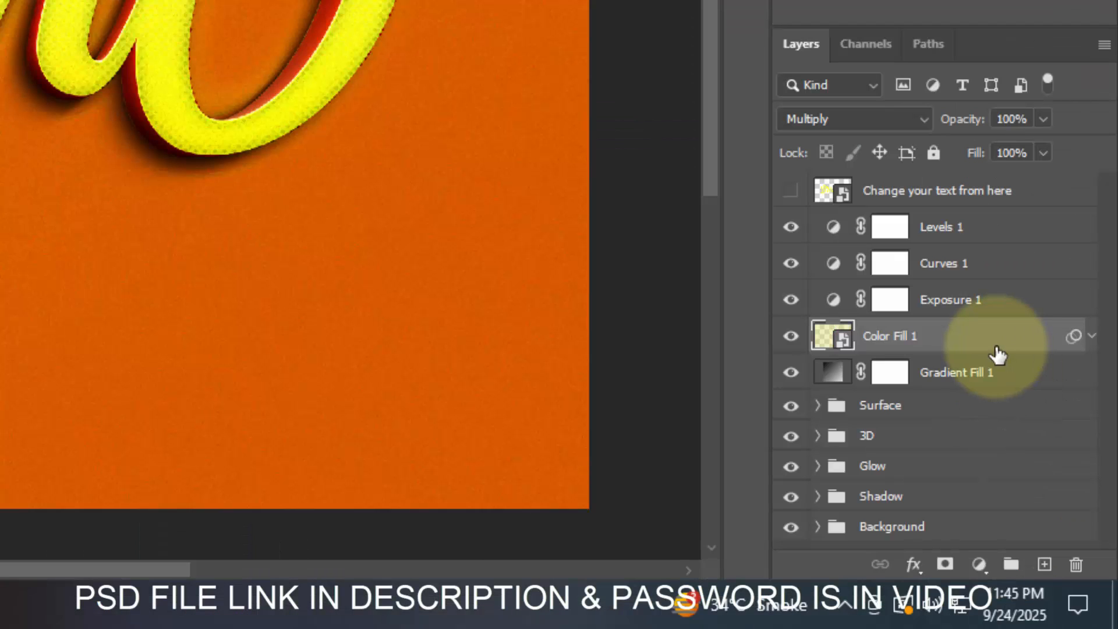
click(979, 564)
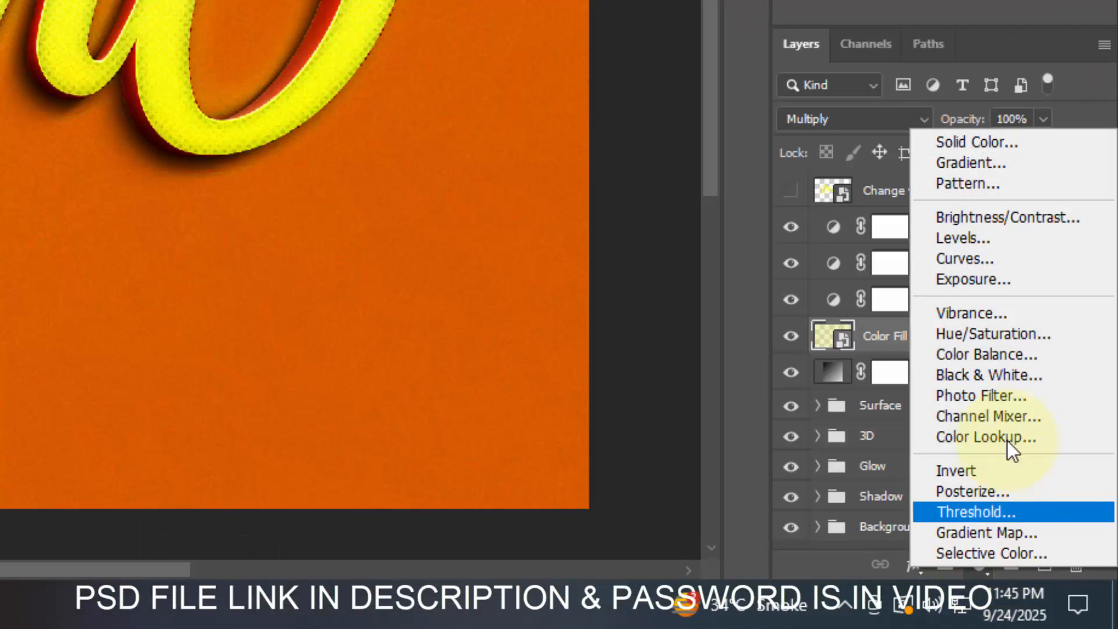
click(1009, 263)
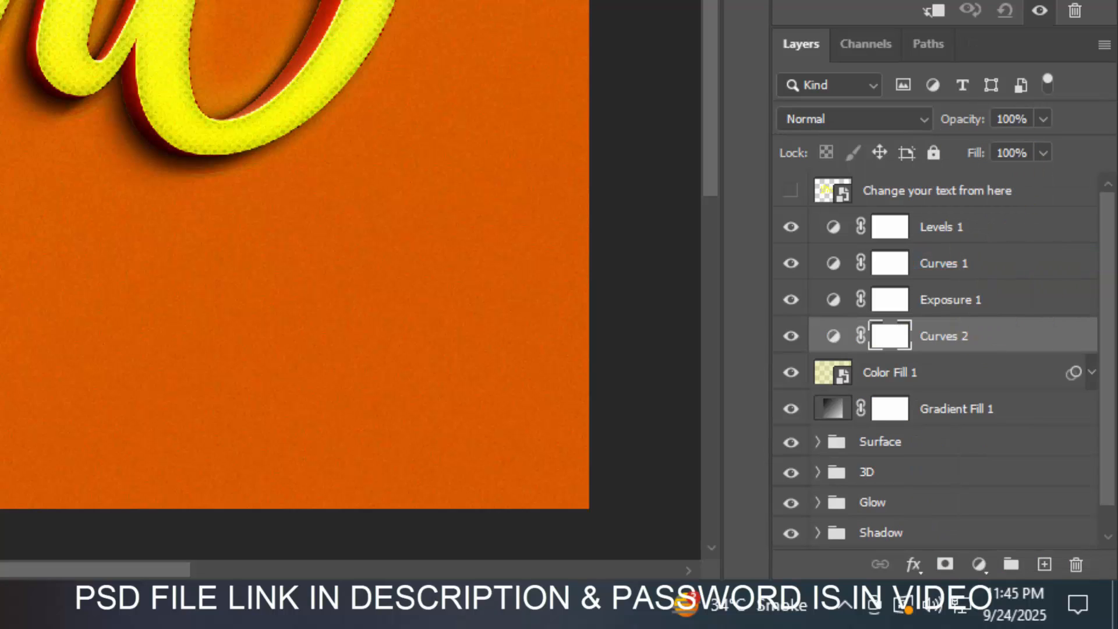
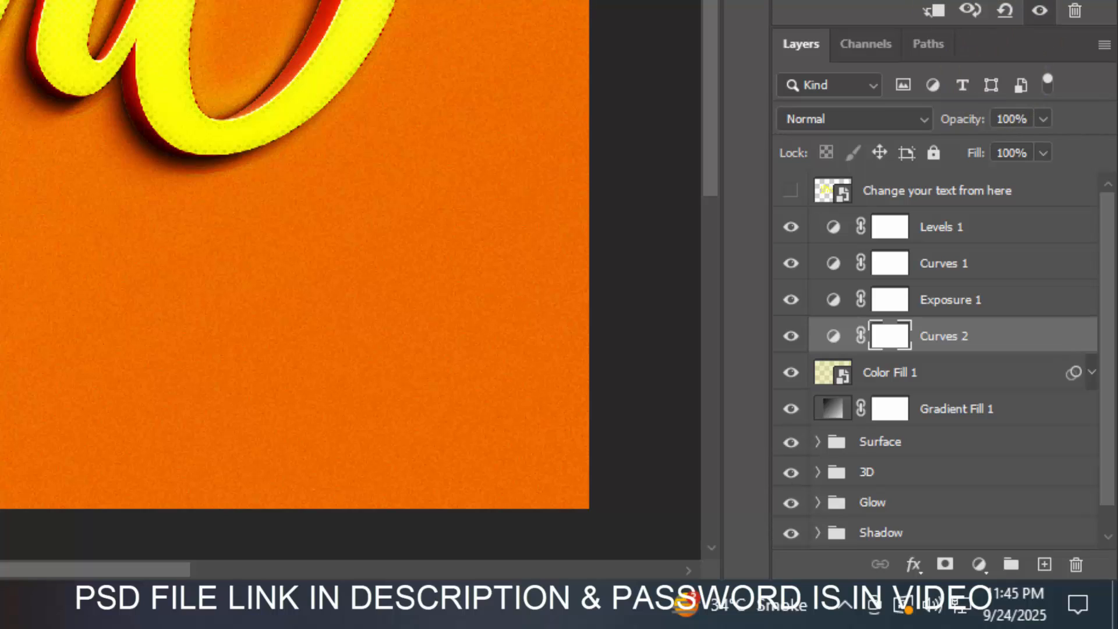
Group all layers from Levels 1 down to Gradient Fill 1 and name the group "Correction Color".
shift+click(908, 228)
shift+click(933, 408)
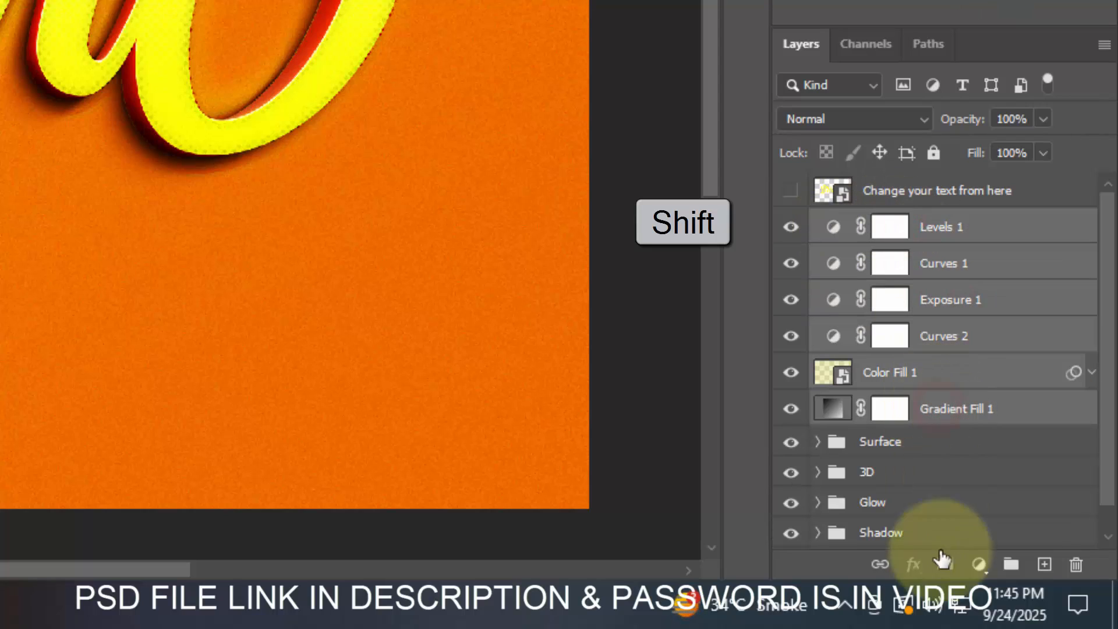
click(1011, 564)
double_click(885, 223)
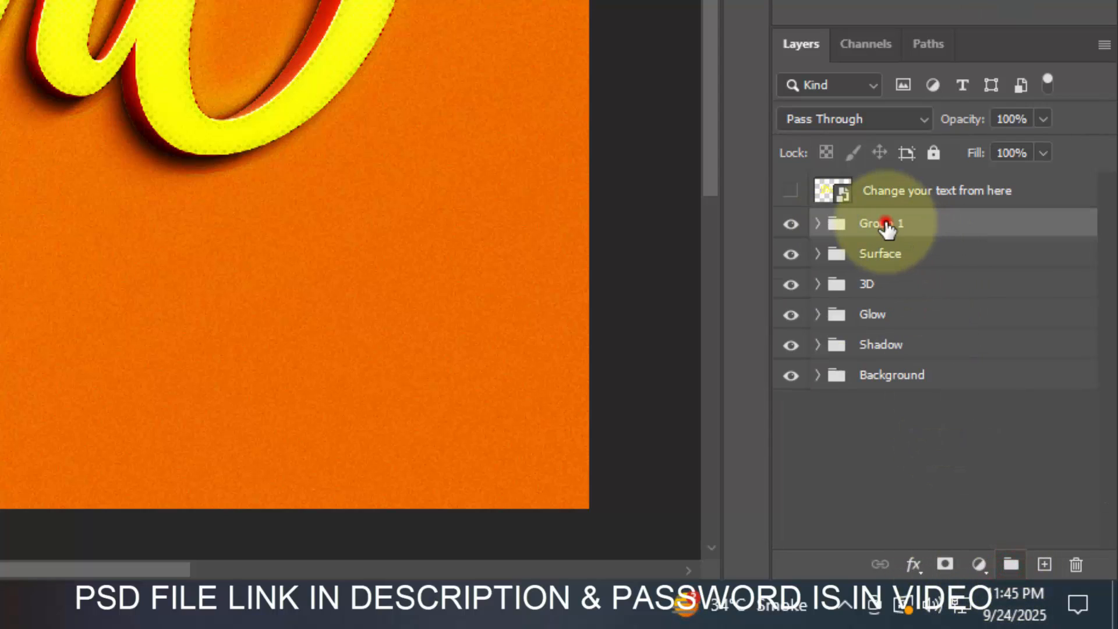
text(C)
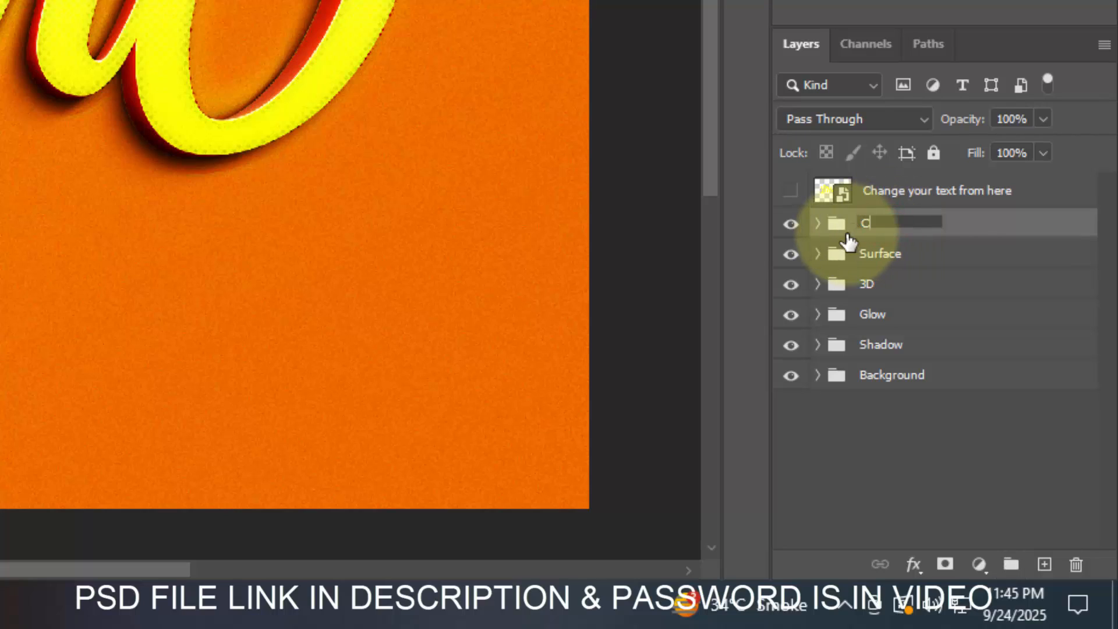
text(orrection Color)
key(Return)
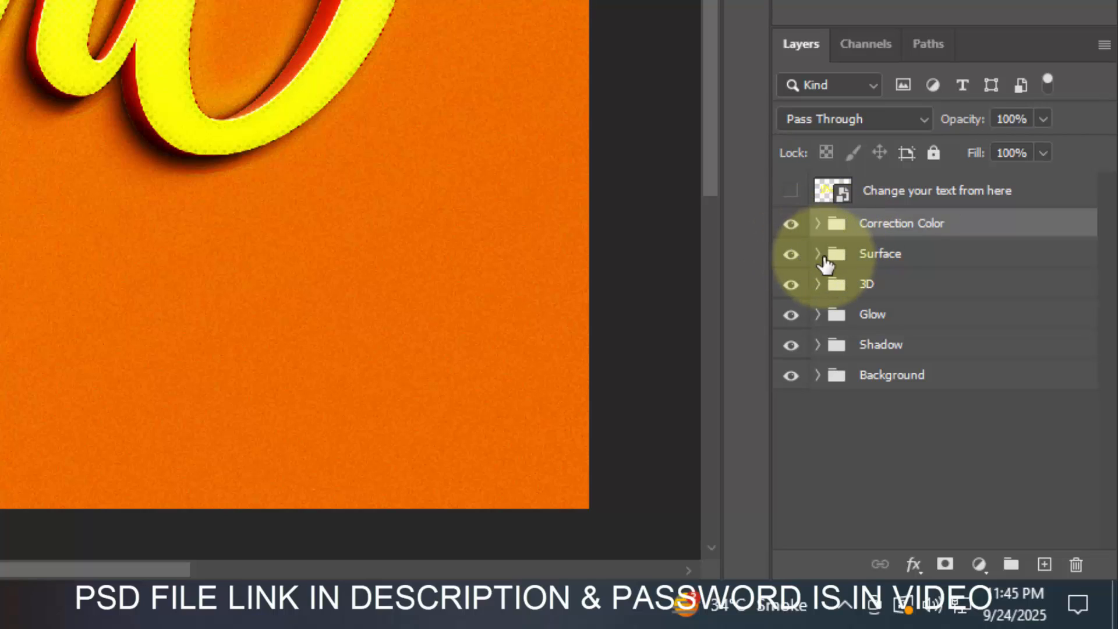
Open the layer style of Top copy in the Surface group and set its bevel shadow color to #ec1b1b.
click(818, 255)
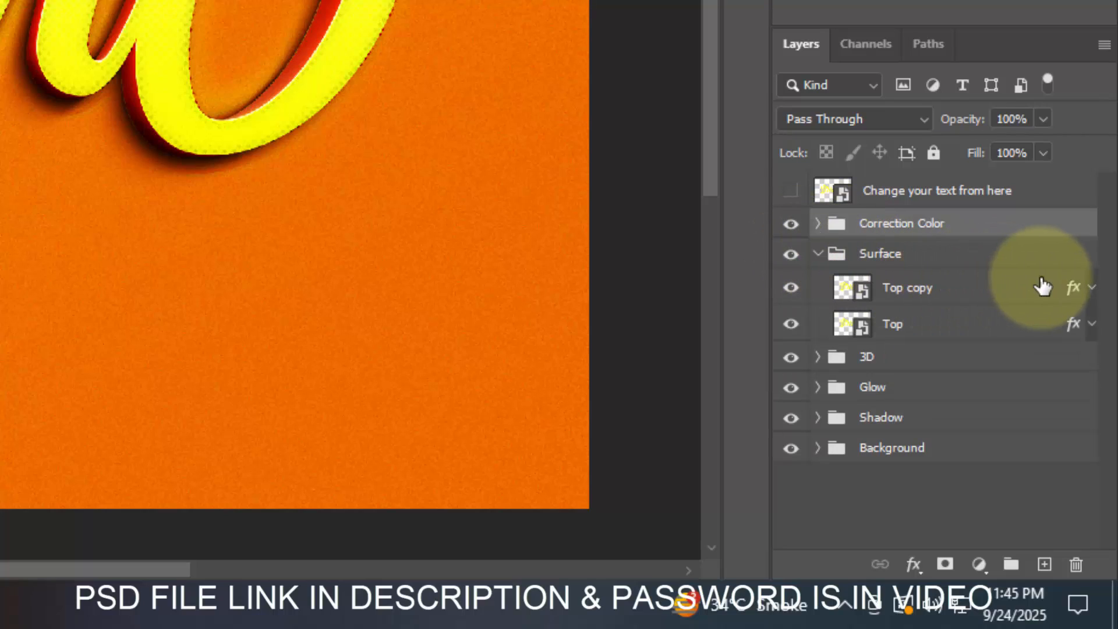
click(1065, 287)
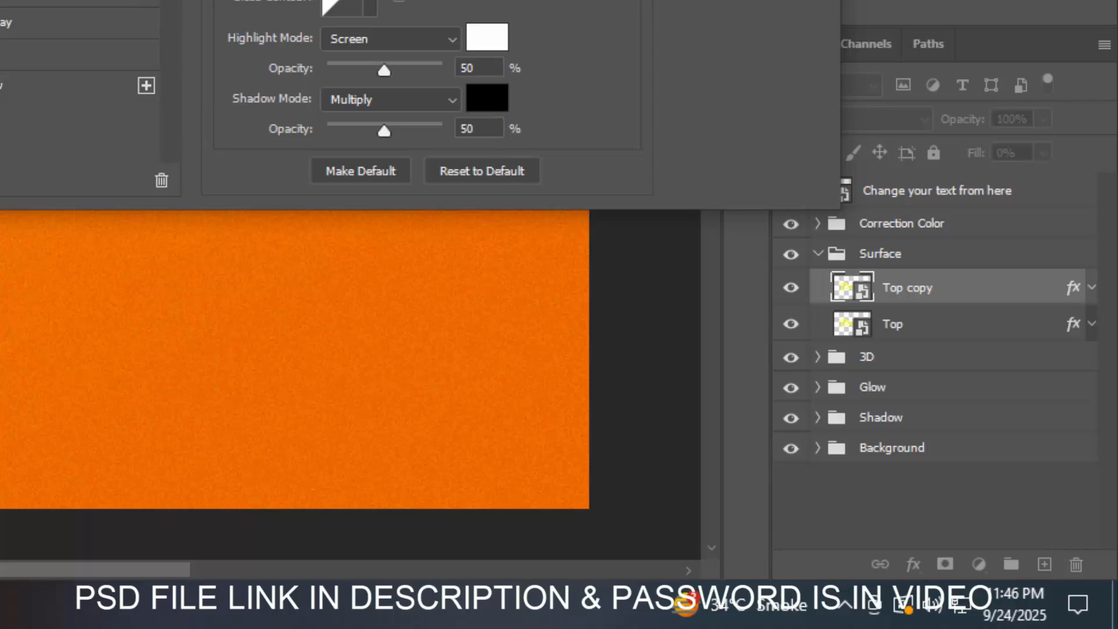
click(489, 100)
text(cf7777)
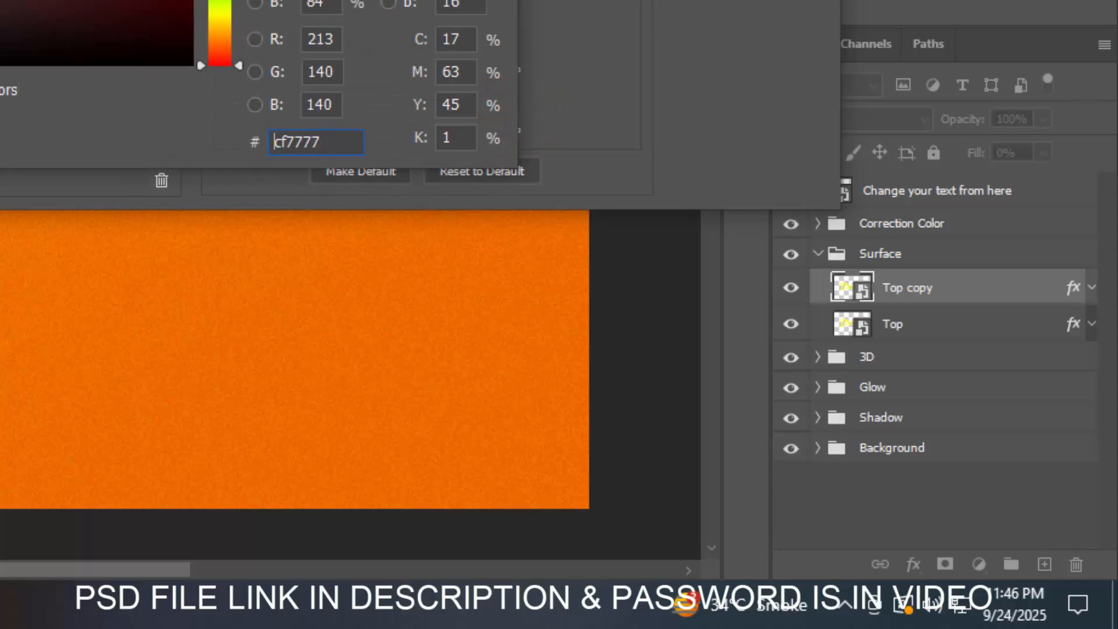
key(ctrl+a)
text(f9eeee)
key(ctrl+a)
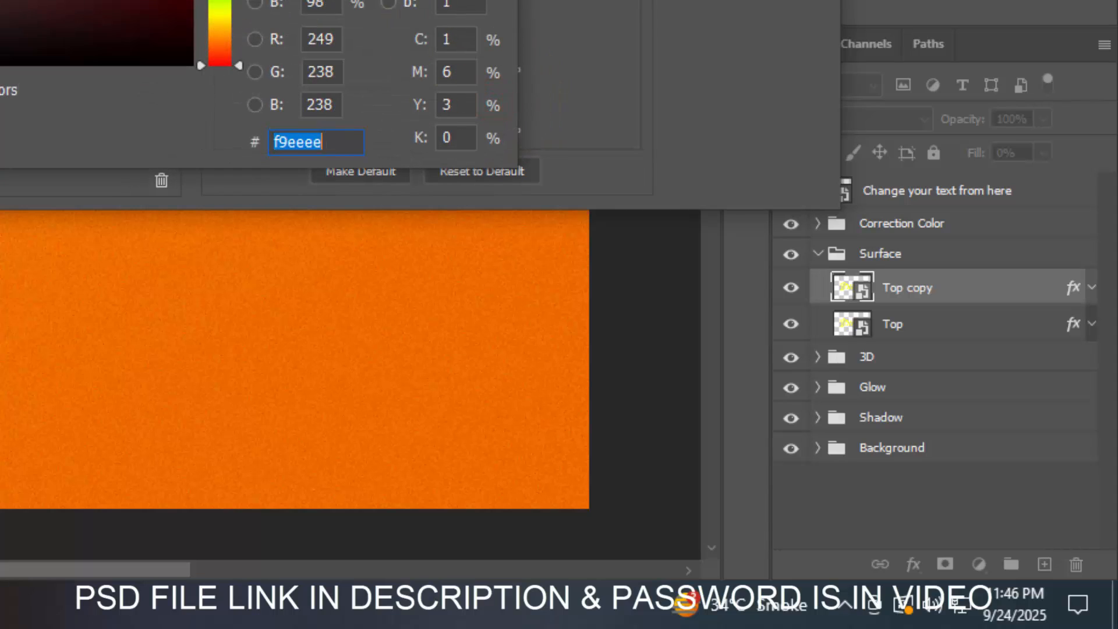
text(f49090)
key(ctrl+a)
text(f57d7d)
key(ctrl+a)
text(f46a6a)
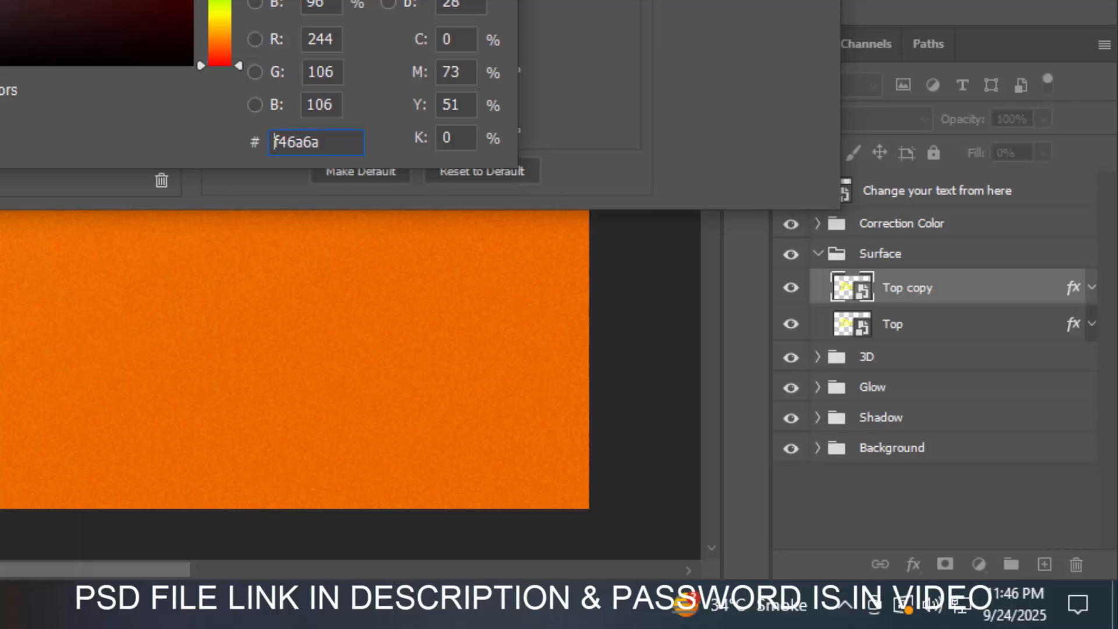
key(ctrl+a)
text(f45f5f)
key(ctrl+a)
text(f43838)
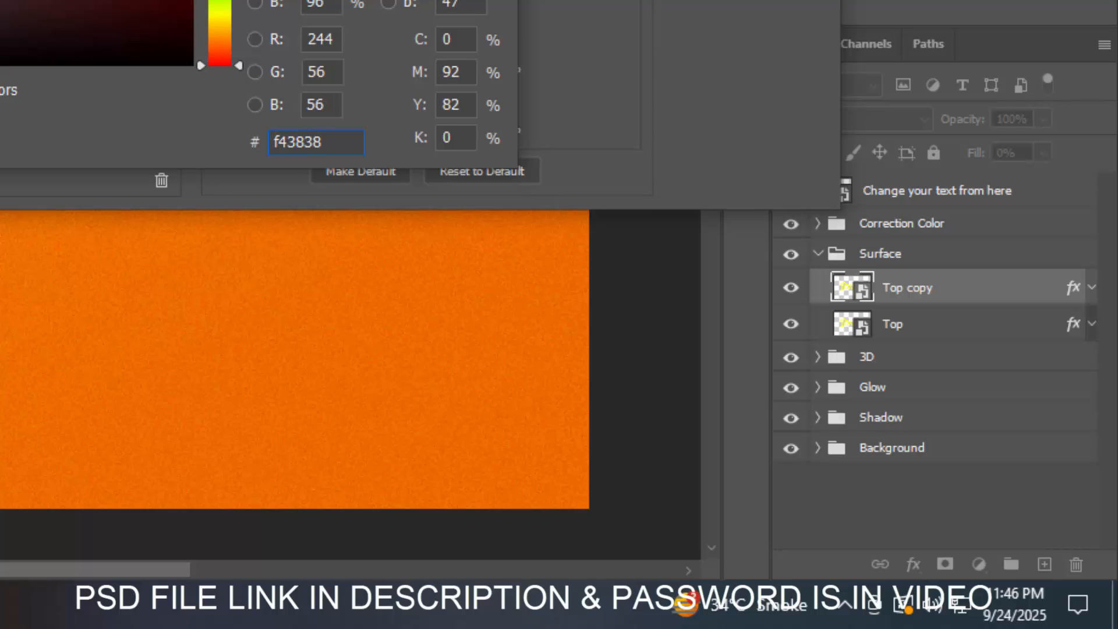
key(ctrl+a)
text(ec1c1c)
key(ctrl+a)
text(ec1b1b)
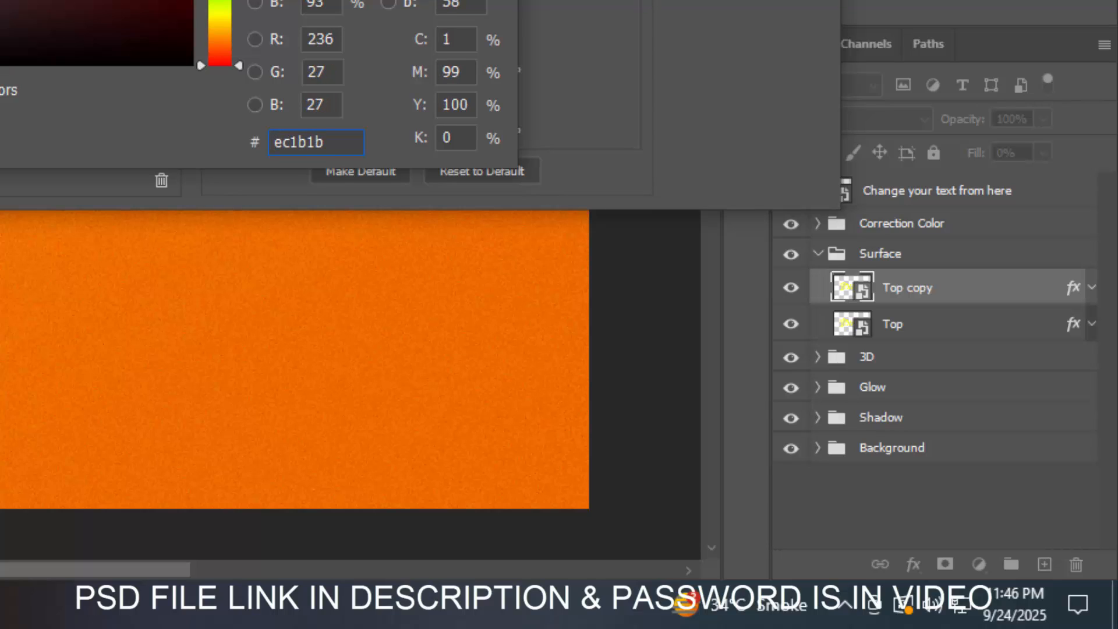
key(Return)
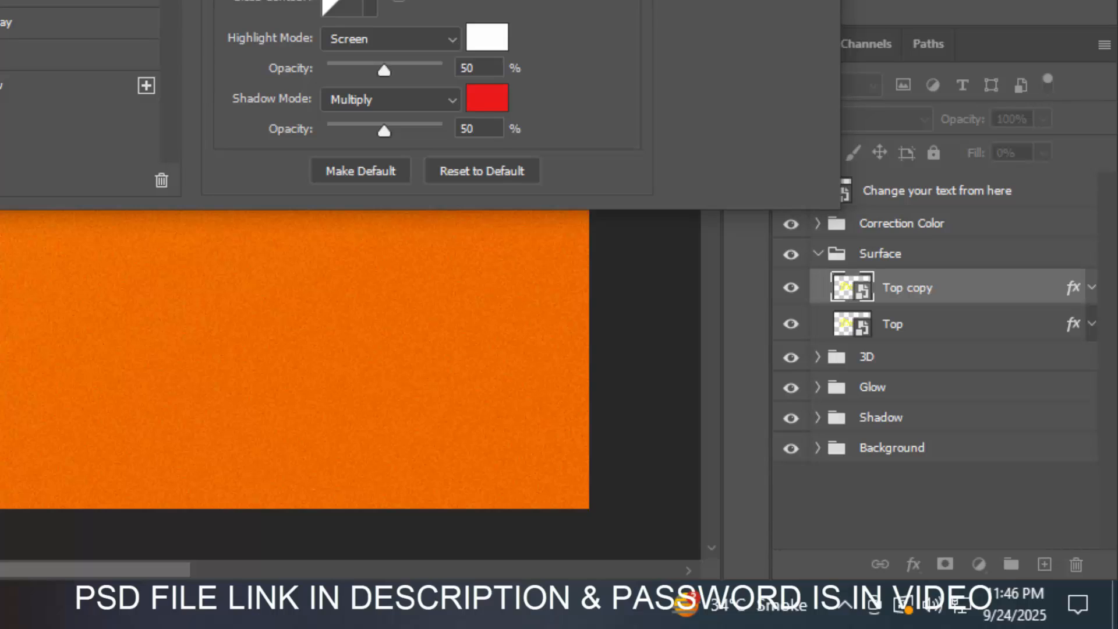
Change the gloss contour of Top copy's bevel and apply the layer style.
click(351, 5)
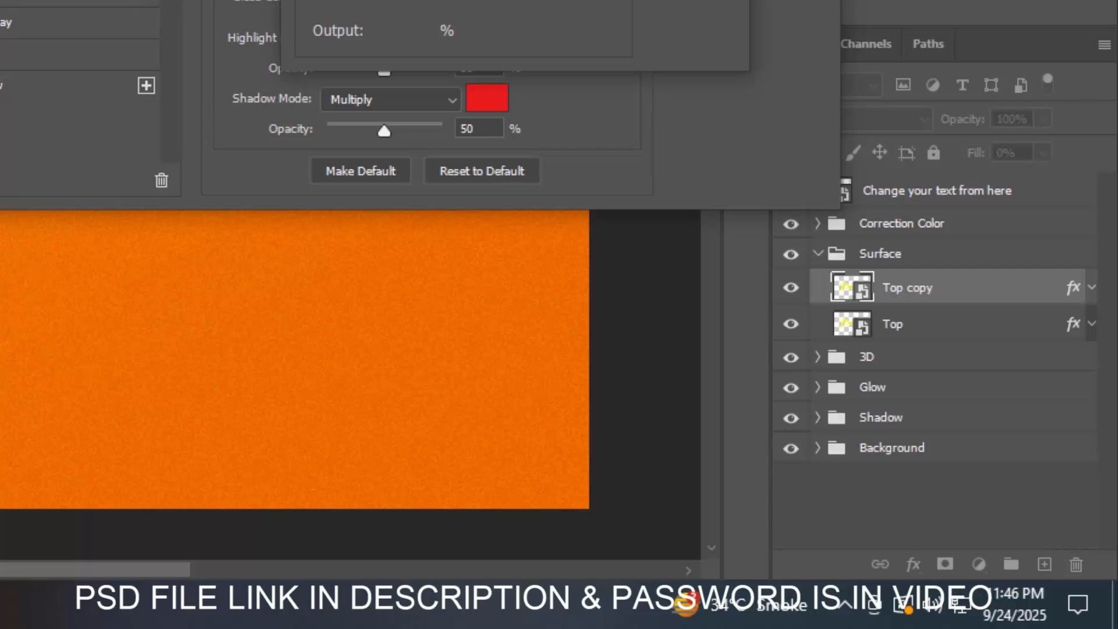
key(Escape)
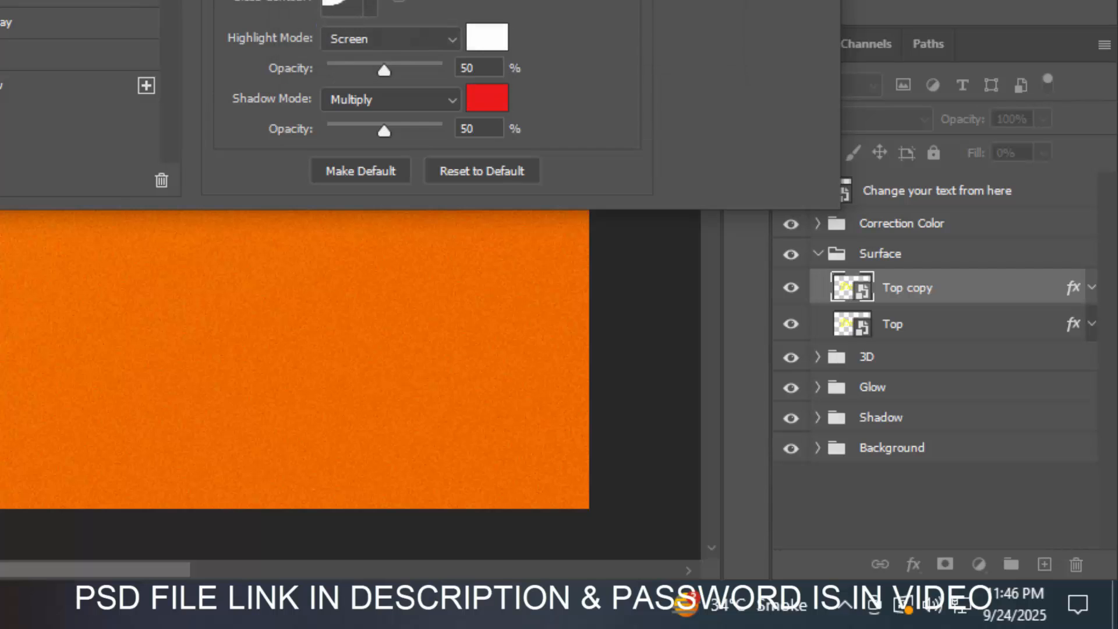
key(Return)
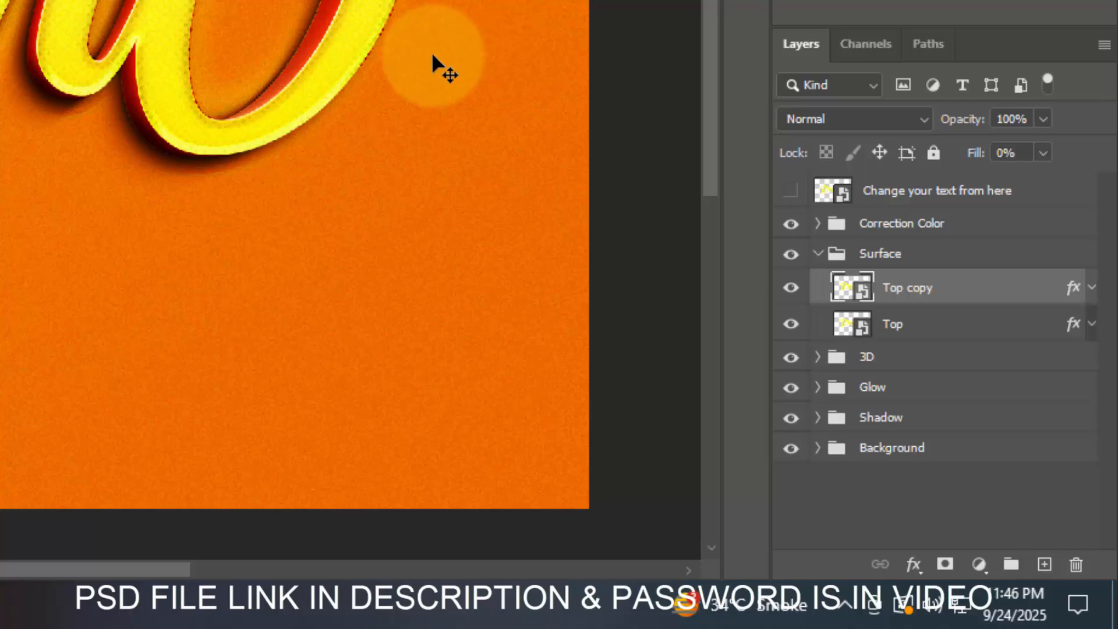